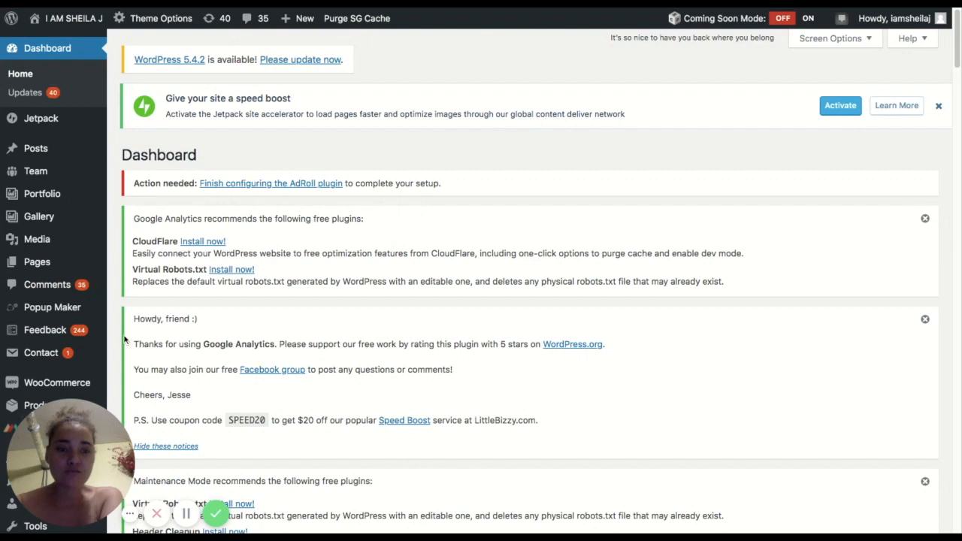
{"action": "left_click", "coordinate": [188, 514]}
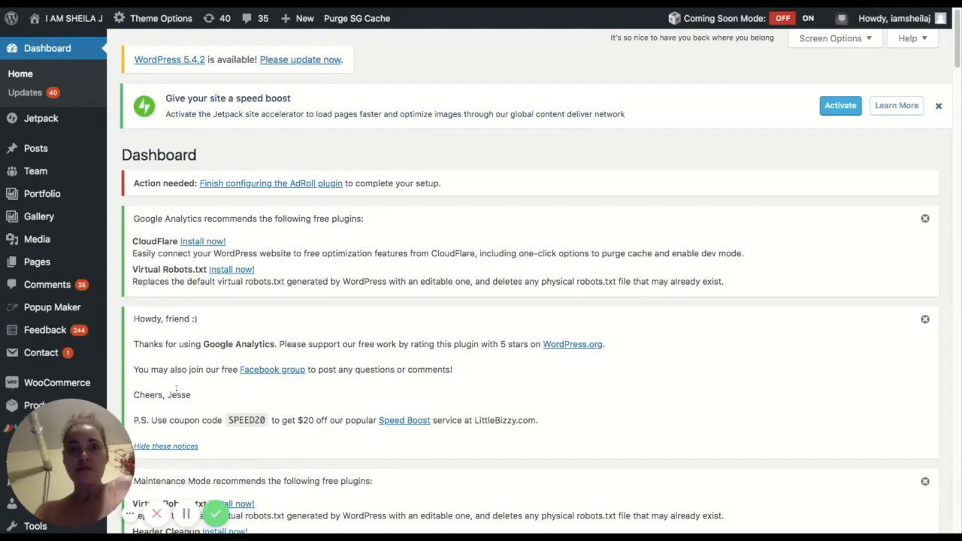
{"action": "left_click", "coordinate": [186, 519]}
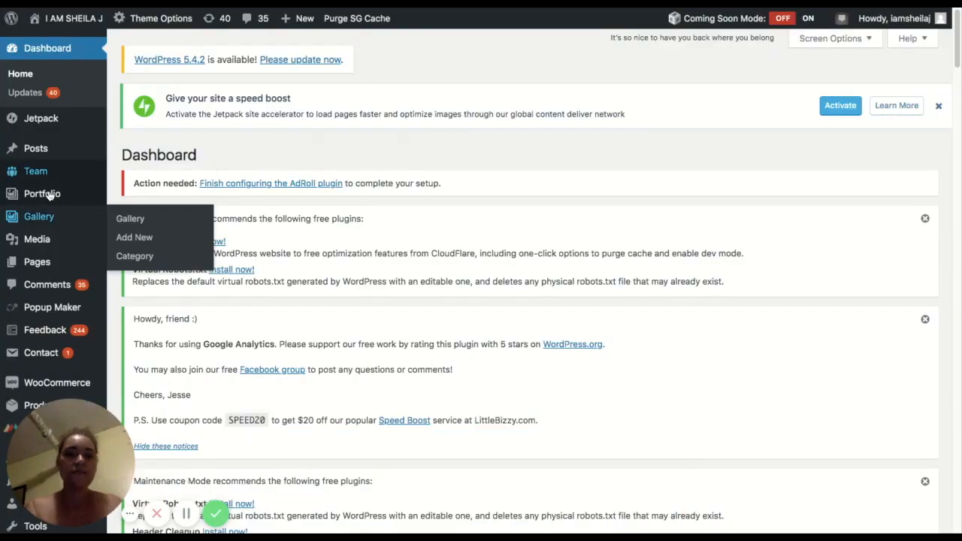
Set the Elementor #9959 page's sidebar layout to None and open its header layout and color settings
{"action": "mouse_move", "coordinate": [43, 270]}
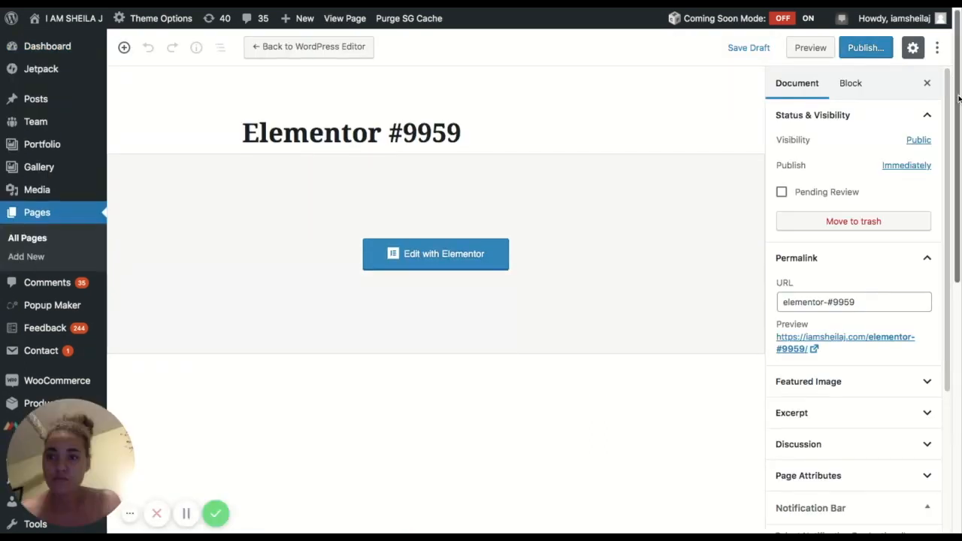
{"action": "scroll", "coordinate": [959, 100], "scroll_direction": "down", "scroll_amount": 5}
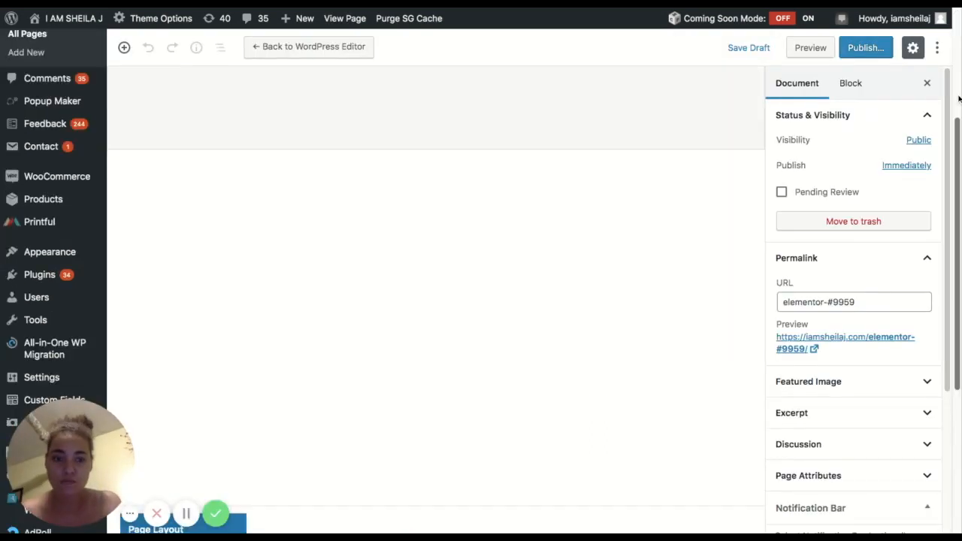
{"action": "scroll", "coordinate": [958, 100], "scroll_direction": "down", "scroll_amount": 2}
{"action": "scroll", "coordinate": [435, 300], "scroll_direction": "down", "scroll_amount": 5}
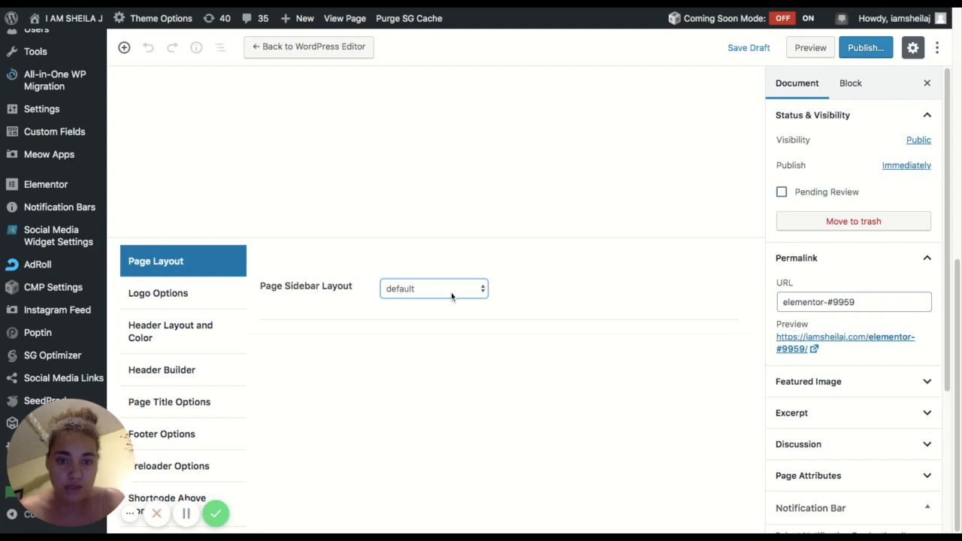
{"action": "left_click", "coordinate": [406, 304]}
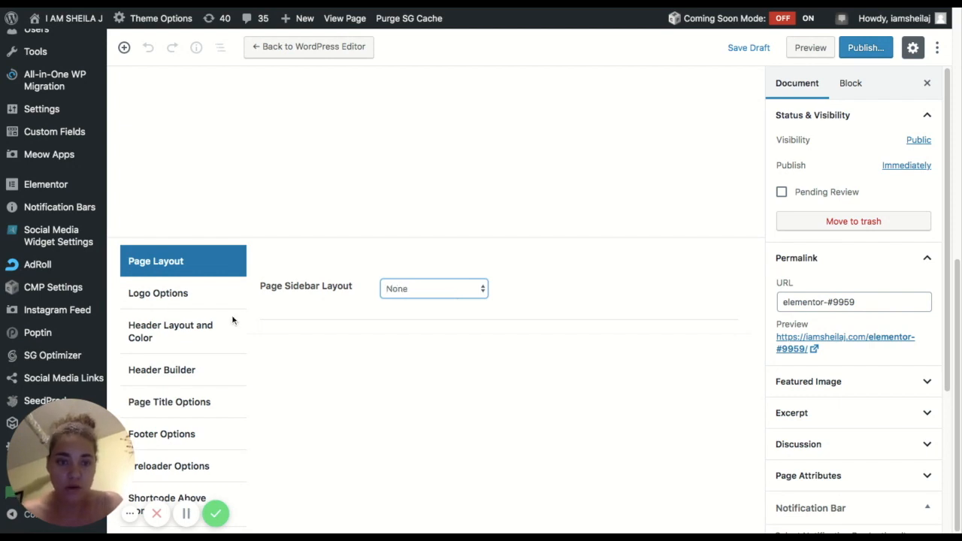
{"action": "left_click", "coordinate": [158, 293]}
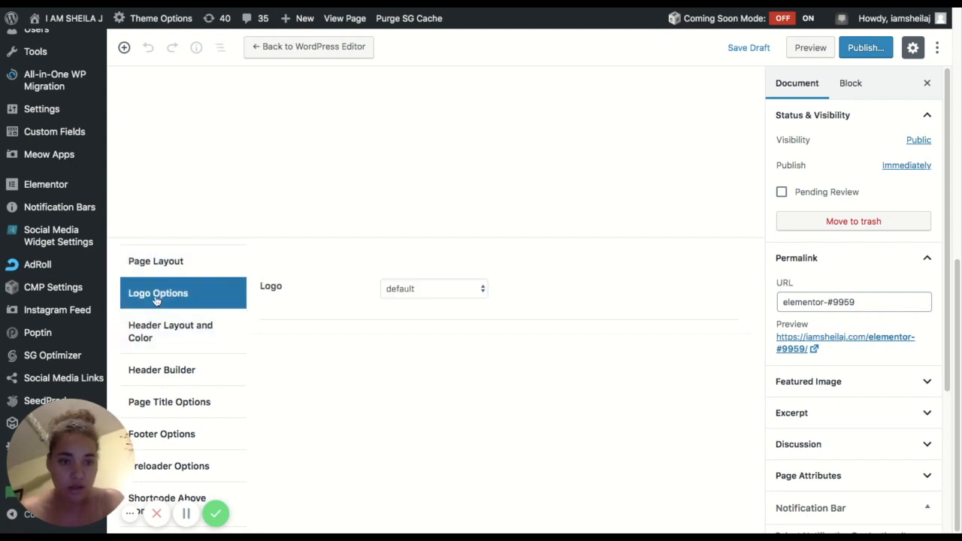
{"action": "left_click", "coordinate": [177, 328]}
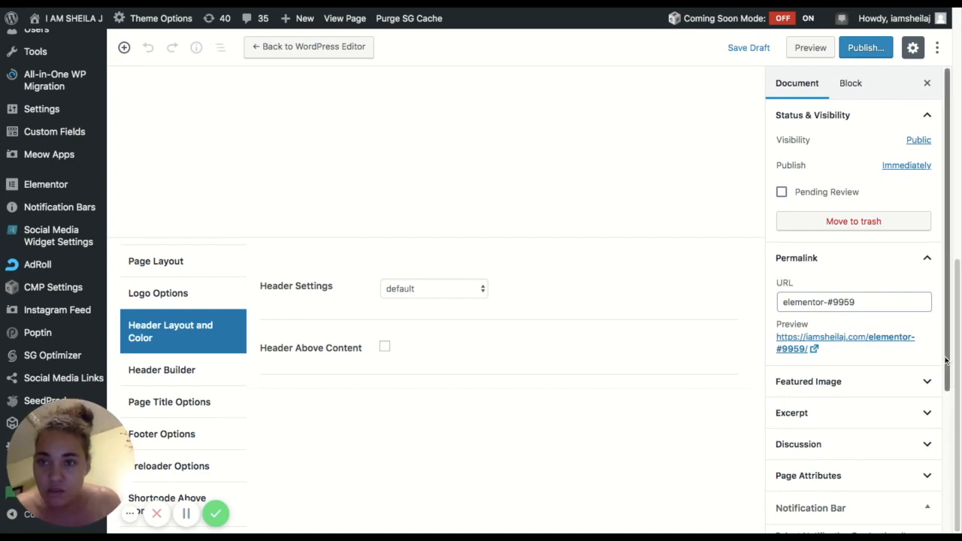
Set the page's template to Elementor Canvas in its page attributes
{"action": "scroll", "coordinate": [945, 365], "scroll_direction": "down", "scroll_amount": 1}
{"action": "scroll", "coordinate": [945, 364], "scroll_direction": "down", "scroll_amount": 5}
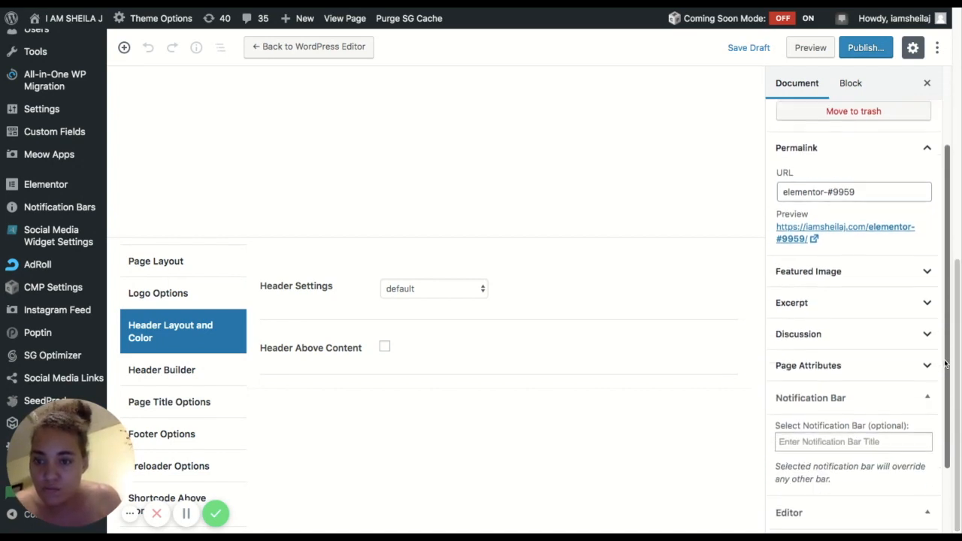
{"action": "scroll", "coordinate": [899, 448], "scroll_direction": "down", "scroll_amount": 2}
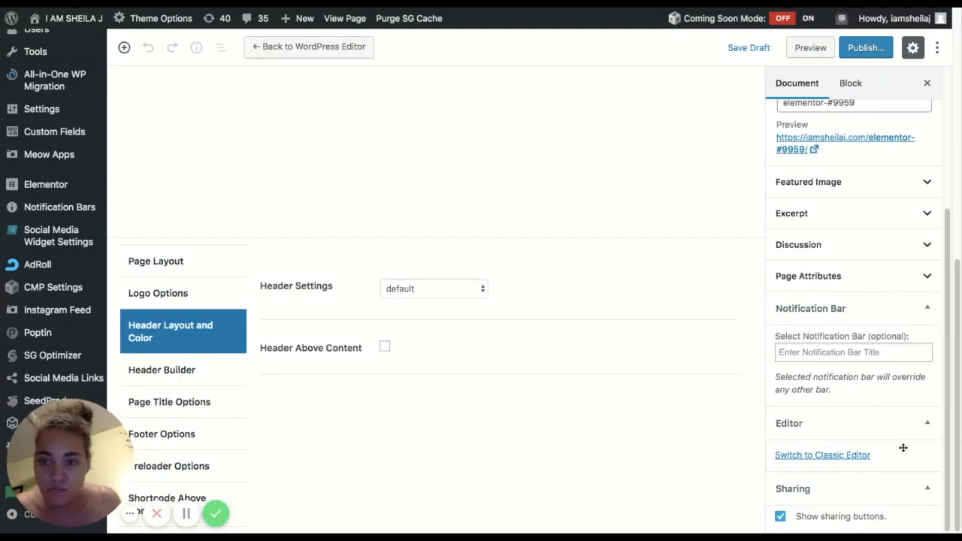
{"action": "left_click", "coordinate": [929, 276]}
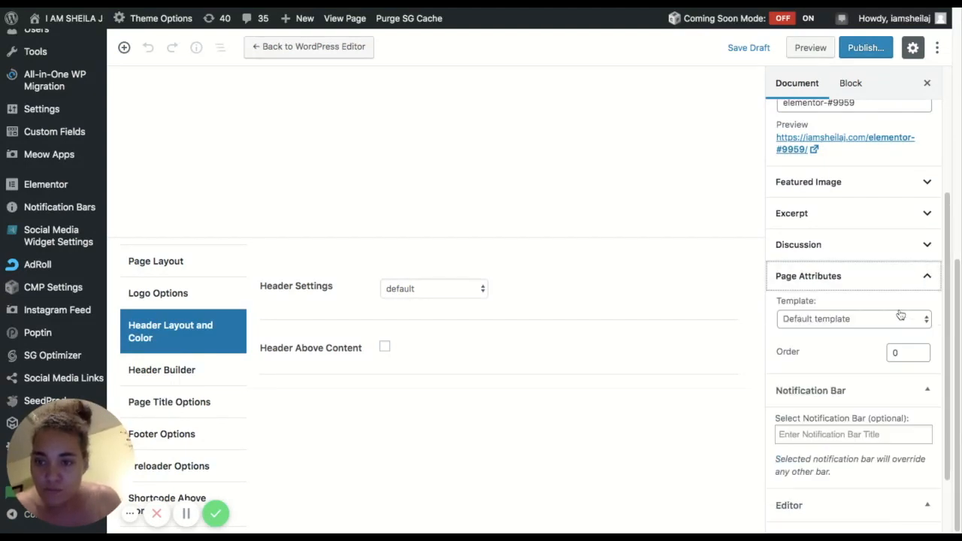
{"action": "key", "text": "Tab"}
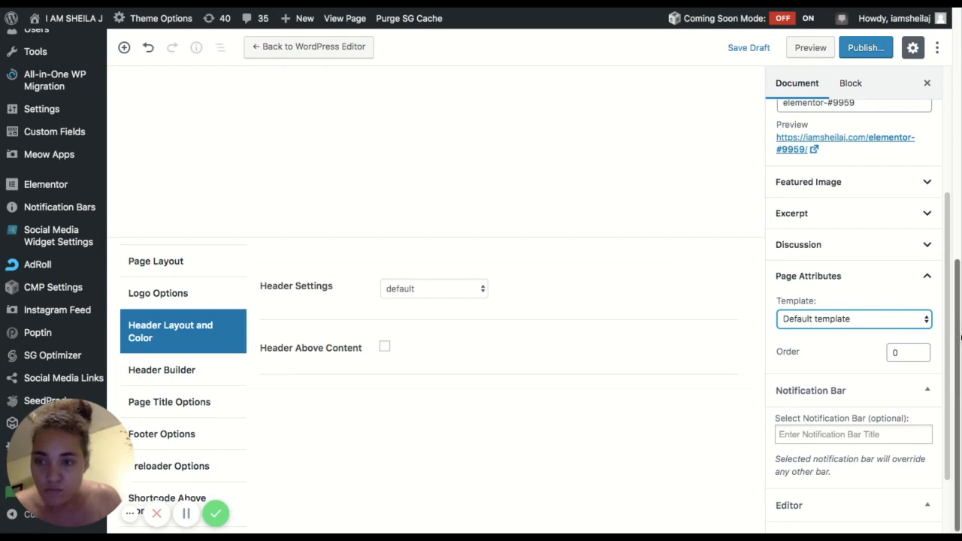
{"action": "scroll", "coordinate": [958, 340], "scroll_direction": "up", "scroll_amount": 5}
{"action": "scroll", "coordinate": [958, 339], "scroll_direction": "down", "scroll_amount": 6}
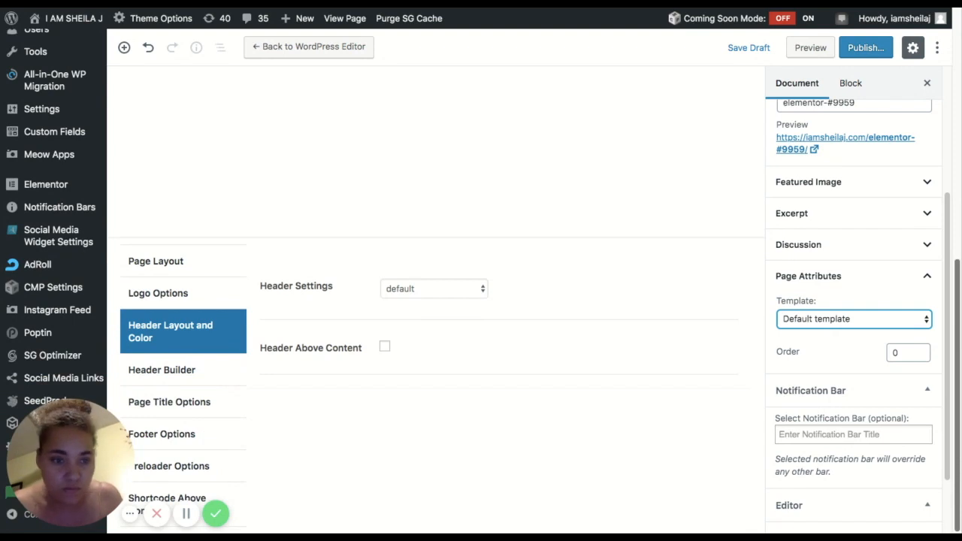
Review the page's sidebar layout, header layout, parent page, featured image and template settings
{"action": "left_click", "coordinate": [153, 260]}
{"action": "left_click", "coordinate": [391, 295]}
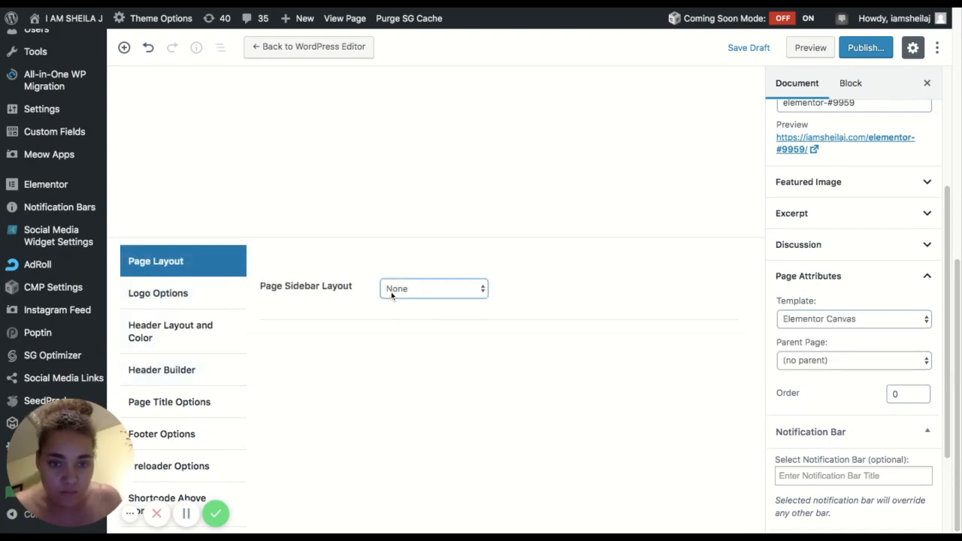
{"action": "left_click", "coordinate": [161, 341]}
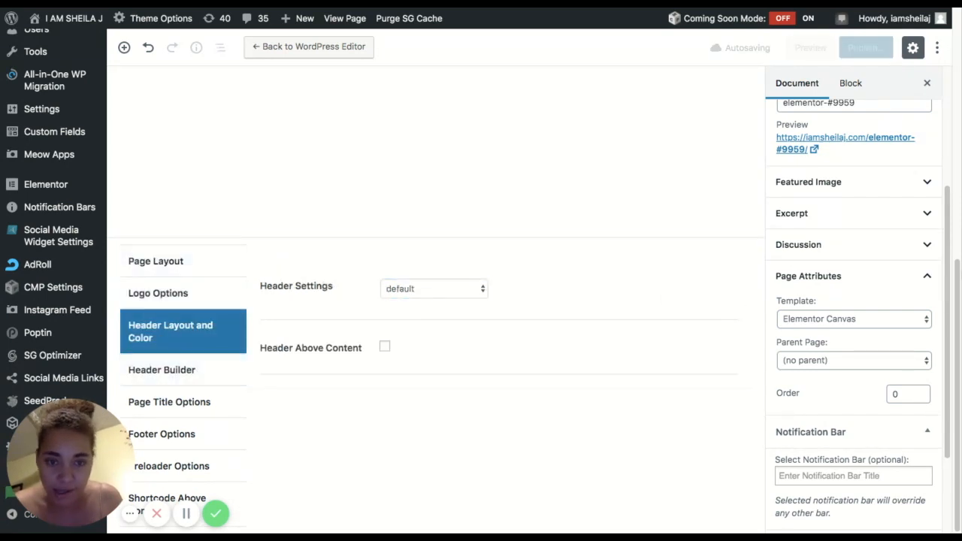
{"action": "left_click", "coordinate": [875, 363]}
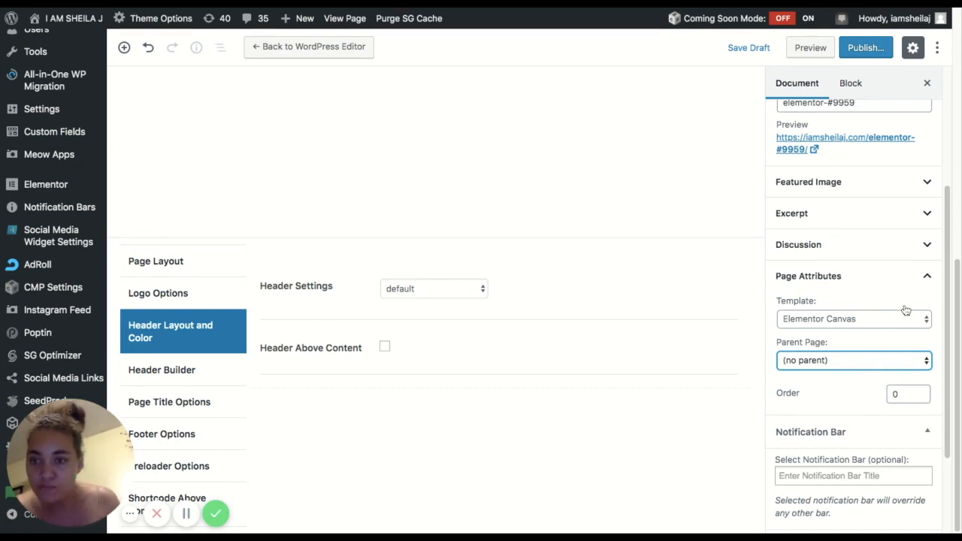
{"action": "scroll", "coordinate": [960, 324], "scroll_direction": "up", "scroll_amount": 3}
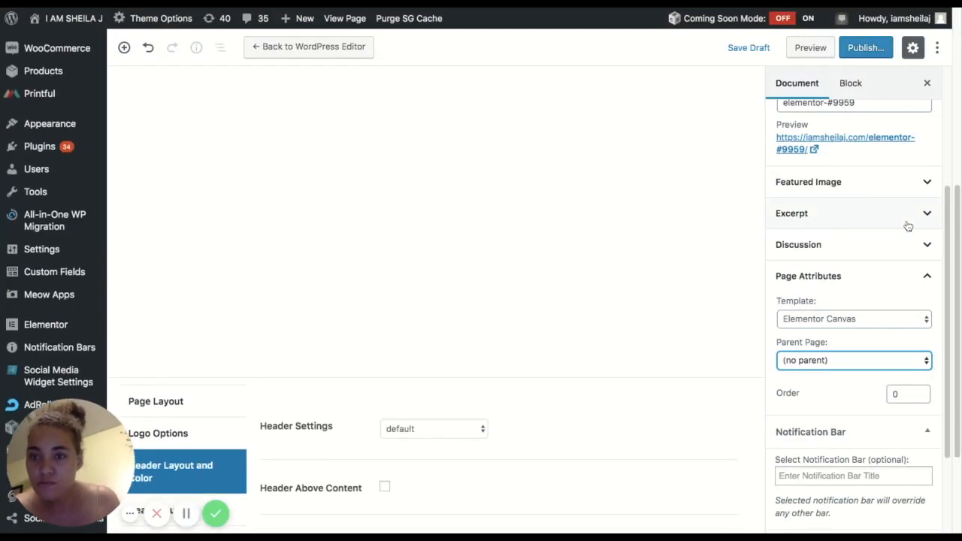
{"action": "left_click", "coordinate": [864, 190]}
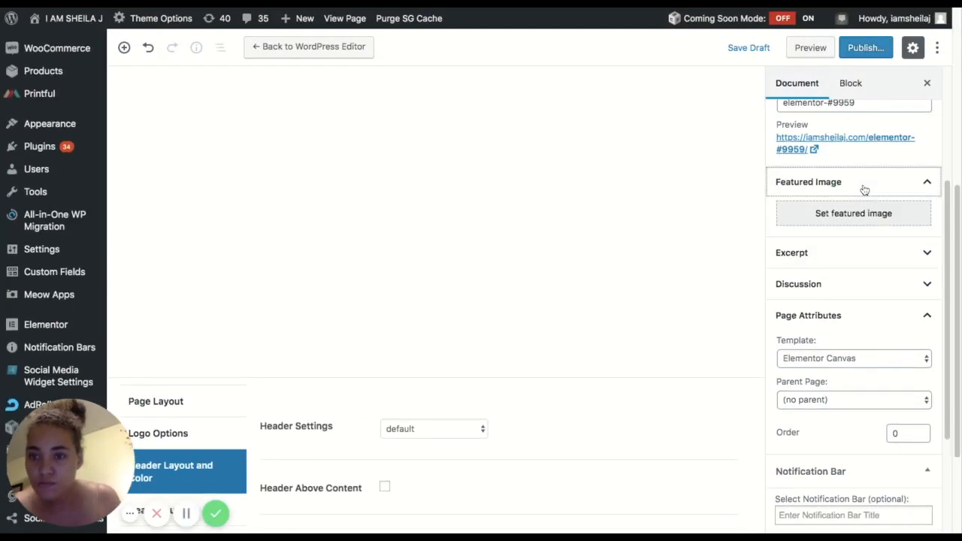
{"action": "left_click", "coordinate": [865, 190]}
{"action": "left_click", "coordinate": [842, 323]}
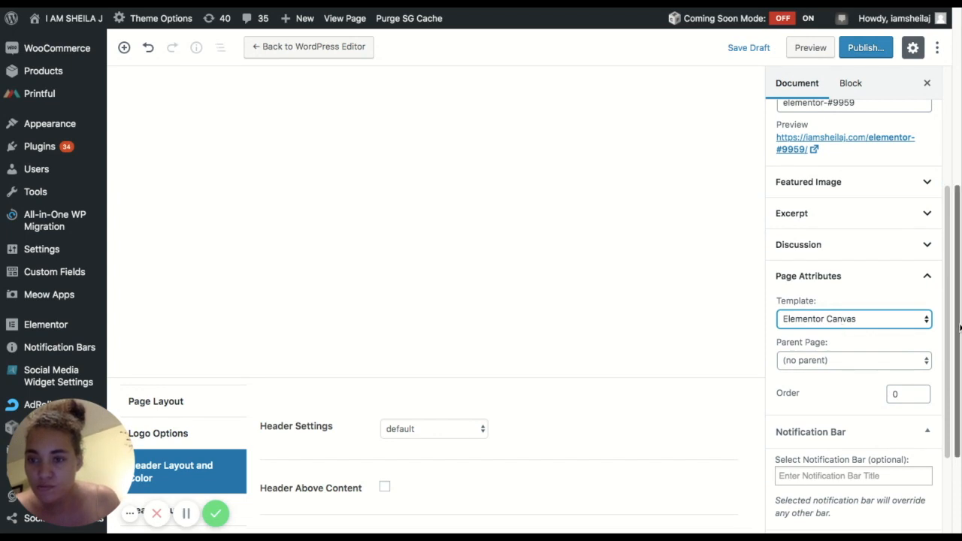
Open the page for editing with Elementor and browse its global widgets and full list of elements
{"action": "scroll", "coordinate": [959, 328], "scroll_direction": "up", "scroll_amount": 5}
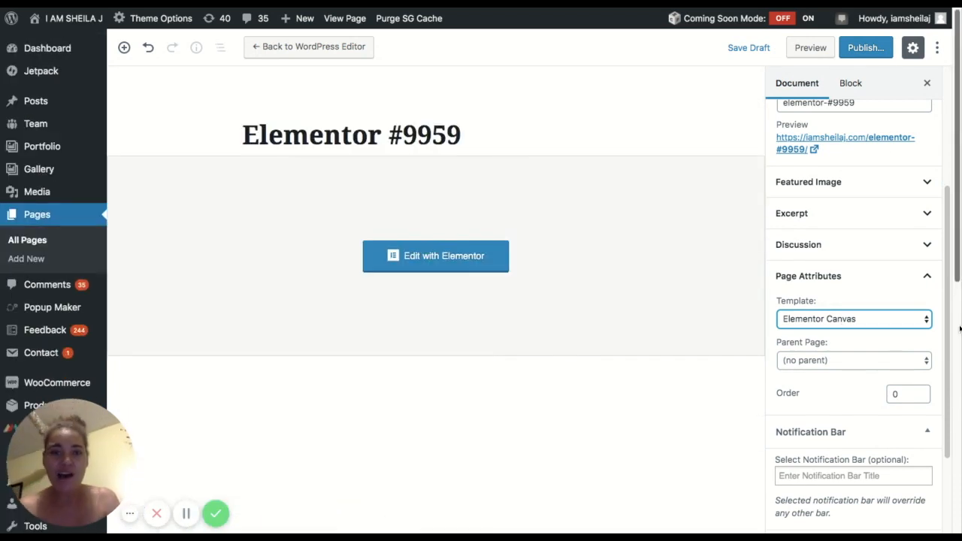
{"action": "left_click", "coordinate": [422, 271]}
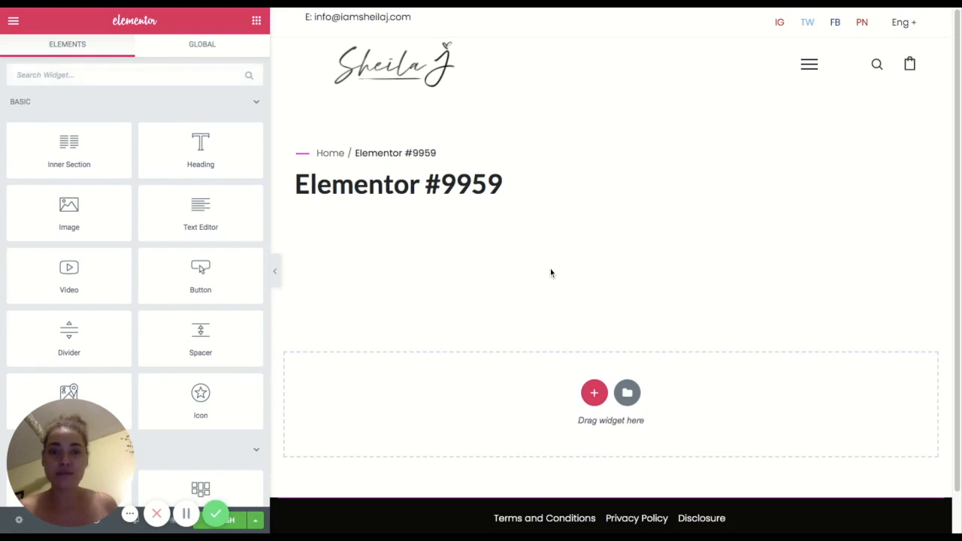
{"action": "left_click", "coordinate": [192, 53]}
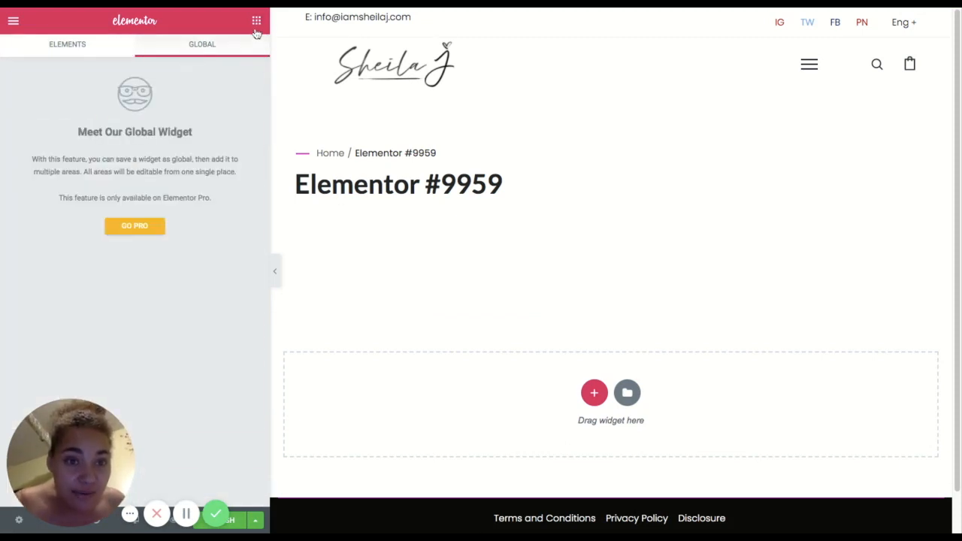
{"action": "left_click", "coordinate": [256, 30]}
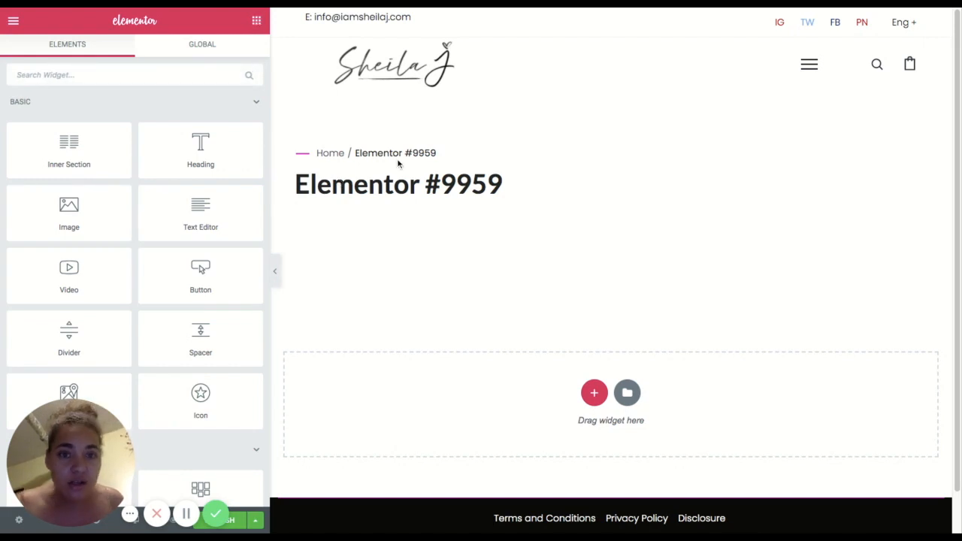
{"action": "scroll", "coordinate": [258, 105], "scroll_direction": "down", "scroll_amount": 1}
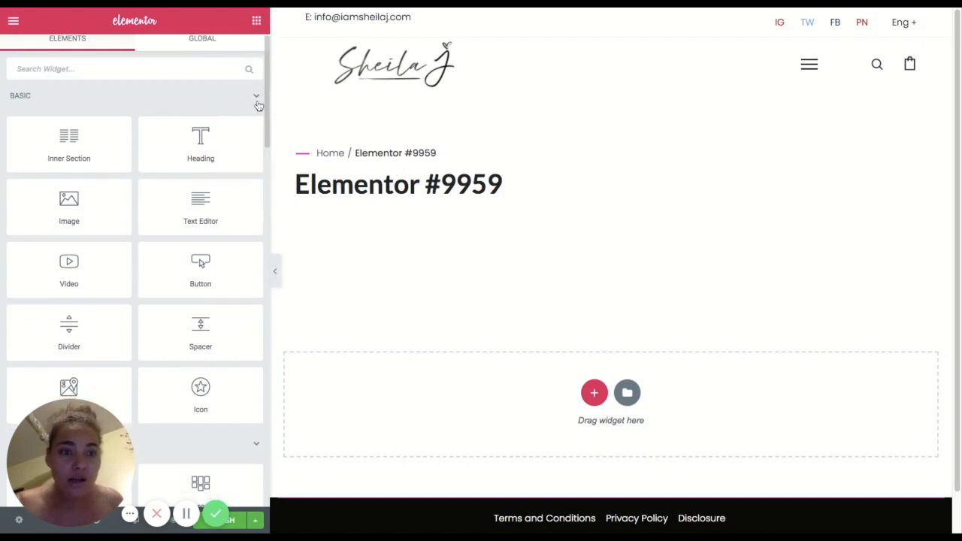
{"action": "left_click_drag", "start_coordinate": [266, 103], "coordinate": [263, 105]}
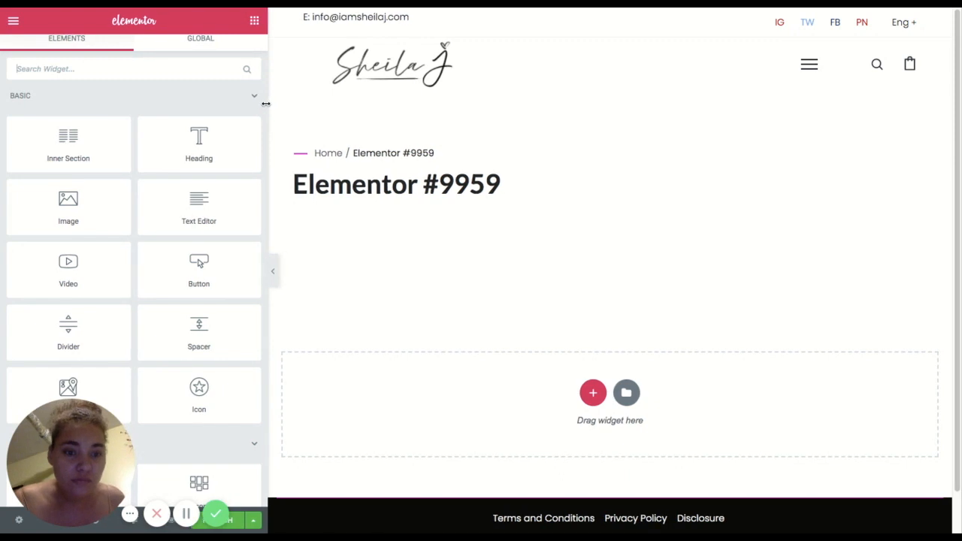
{"action": "scroll", "coordinate": [263, 131], "scroll_direction": "down", "scroll_amount": 10}
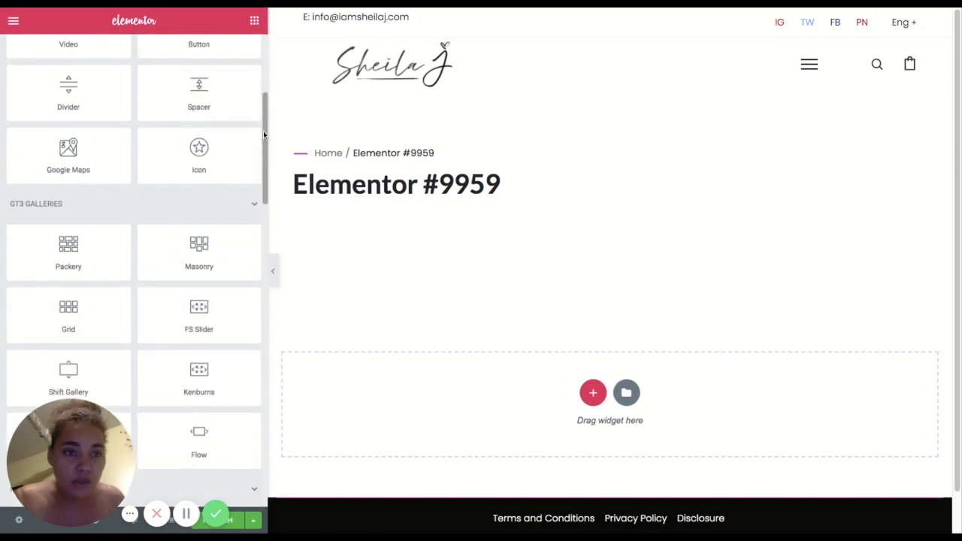
{"action": "scroll", "coordinate": [263, 131], "scroll_direction": "down", "scroll_amount": 5}
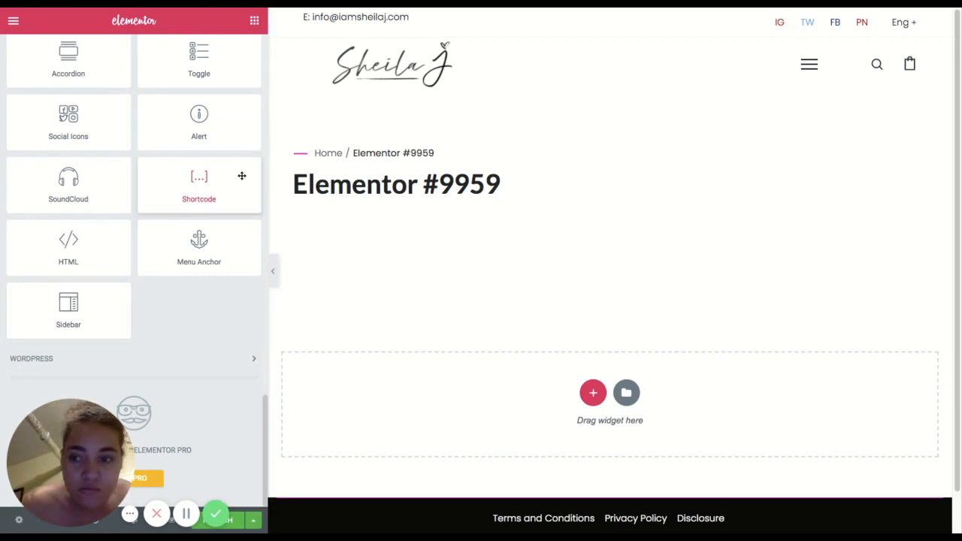
{"action": "left_click", "coordinate": [254, 21]}
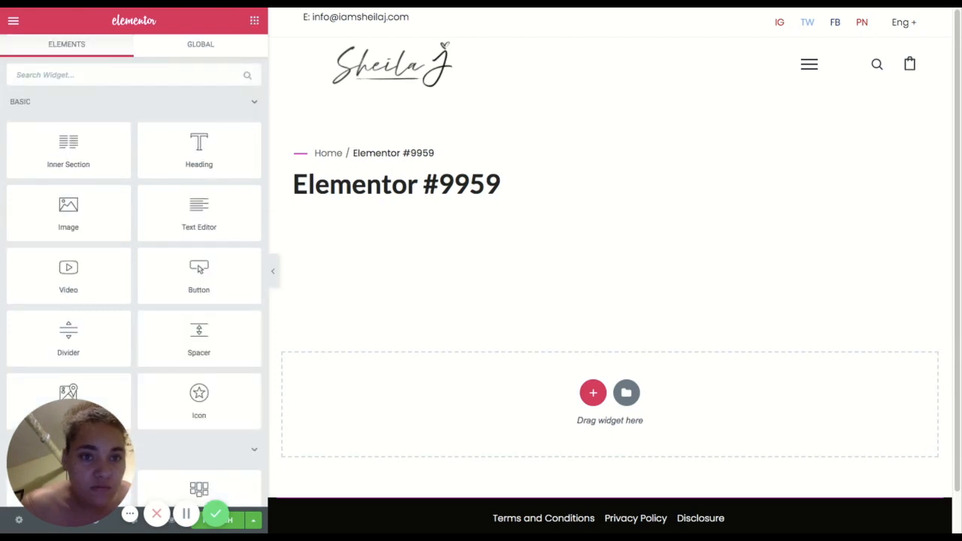
Collapse the Basic, GT3 Galleries, Moone Modules and General widget categories and open Elementor's style and settings menu
{"action": "left_click", "coordinate": [201, 47]}
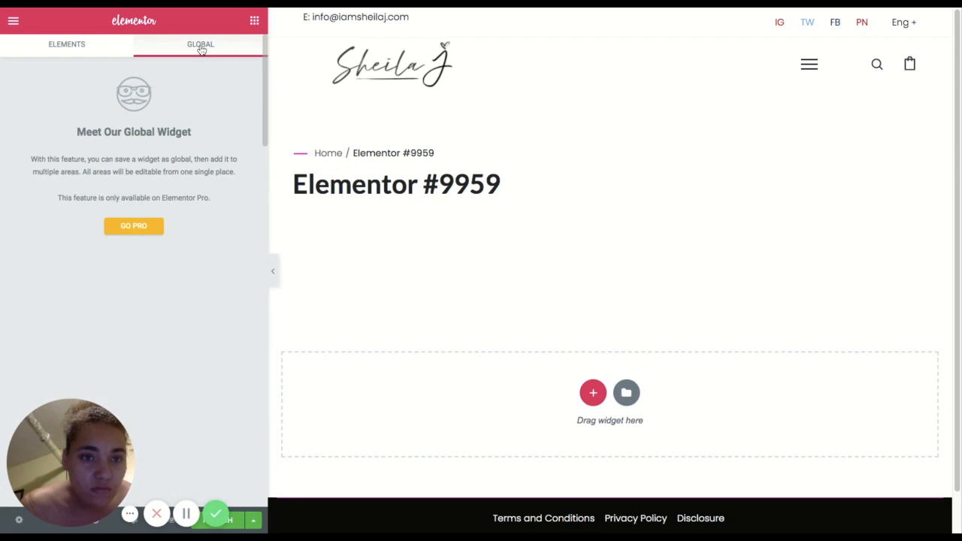
{"action": "left_click", "coordinate": [83, 51]}
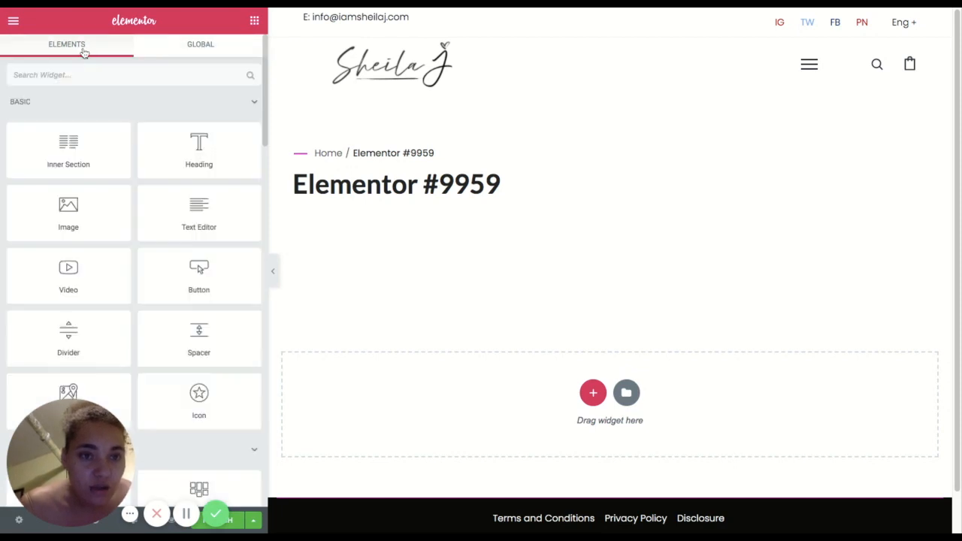
{"action": "left_click", "coordinate": [255, 103]}
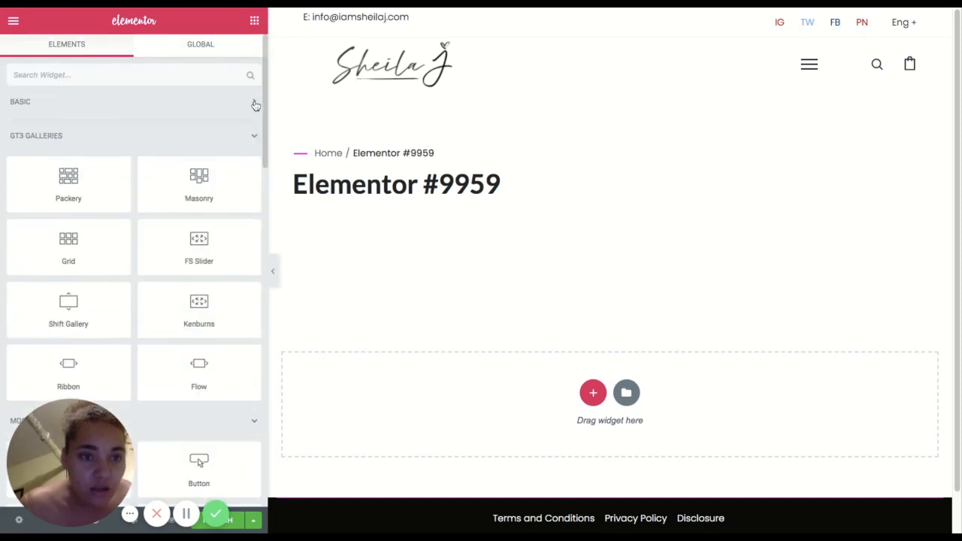
{"action": "left_click", "coordinate": [255, 140]}
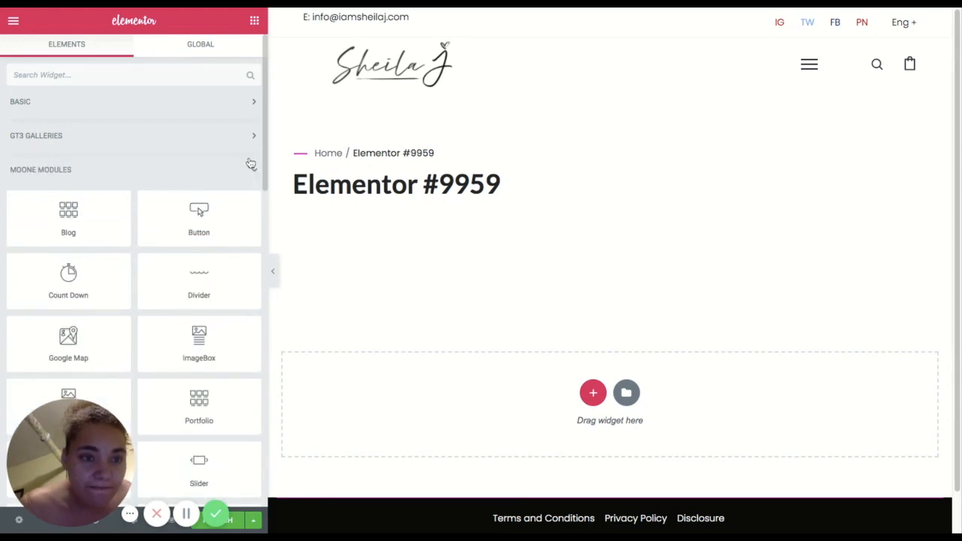
{"action": "left_click", "coordinate": [254, 173]}
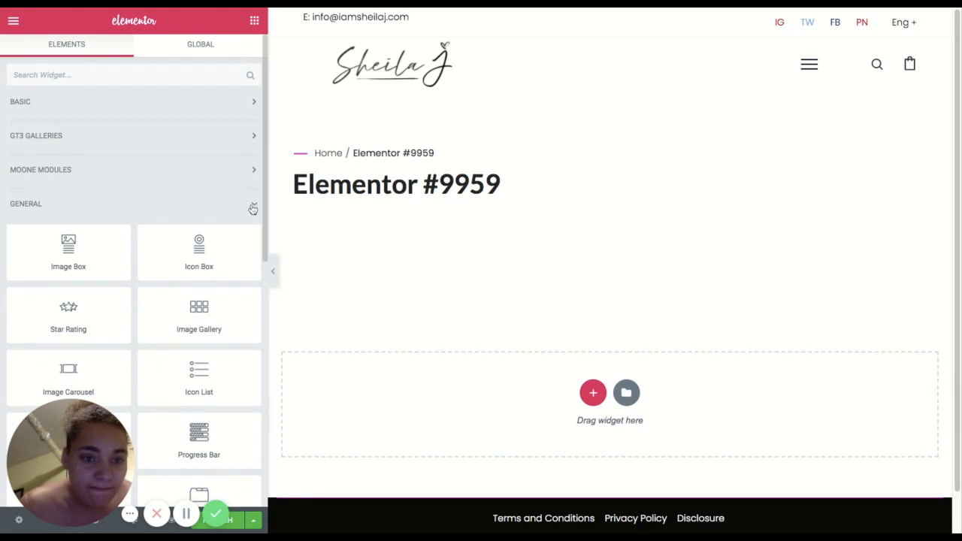
{"action": "left_click", "coordinate": [253, 206]}
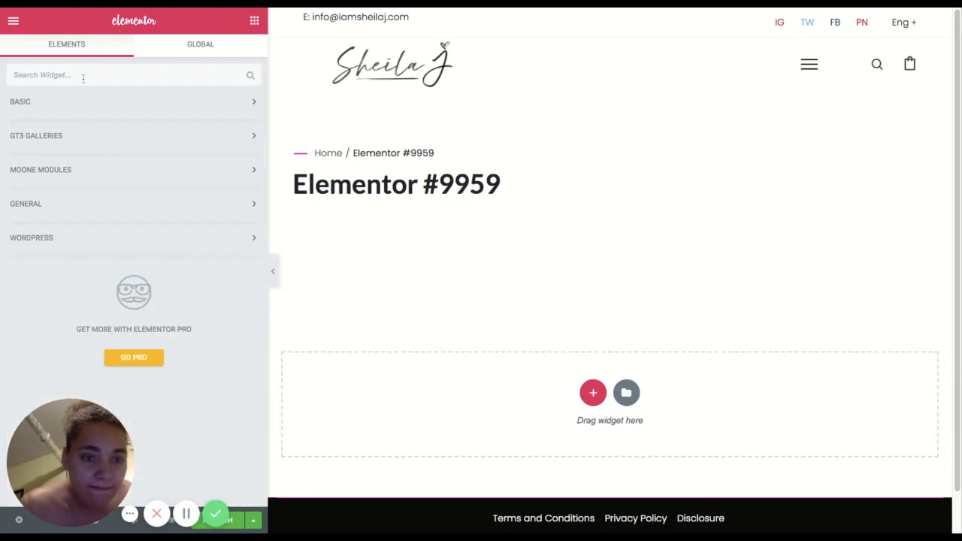
{"action": "left_click", "coordinate": [13, 24]}
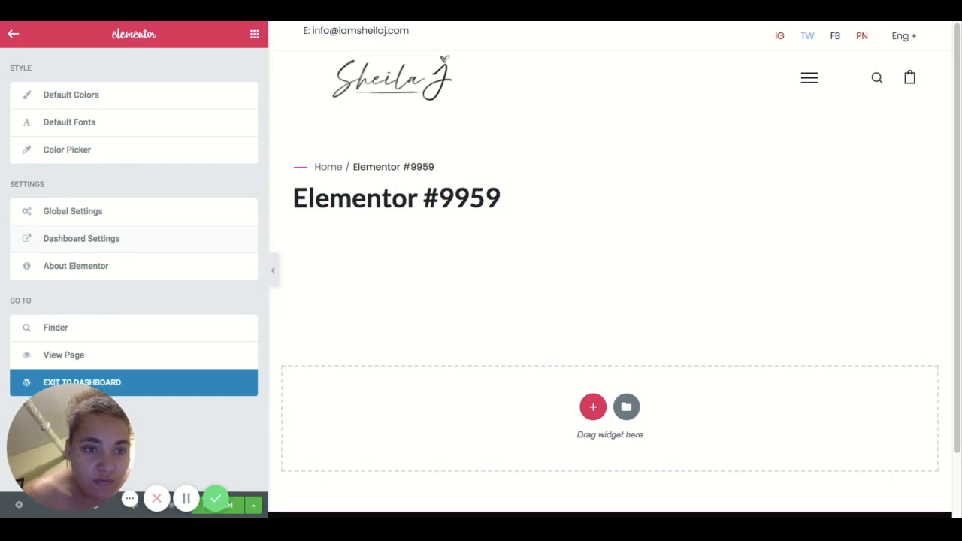
Review Elementor's global style settings and return to the list of widget categories
{"action": "left_click", "coordinate": [63, 199]}
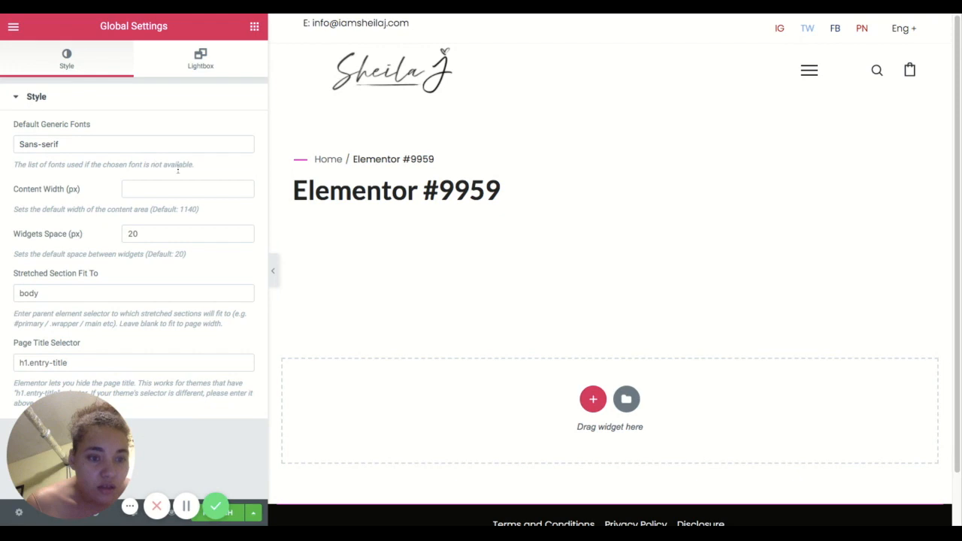
{"action": "left_click", "coordinate": [13, 20]}
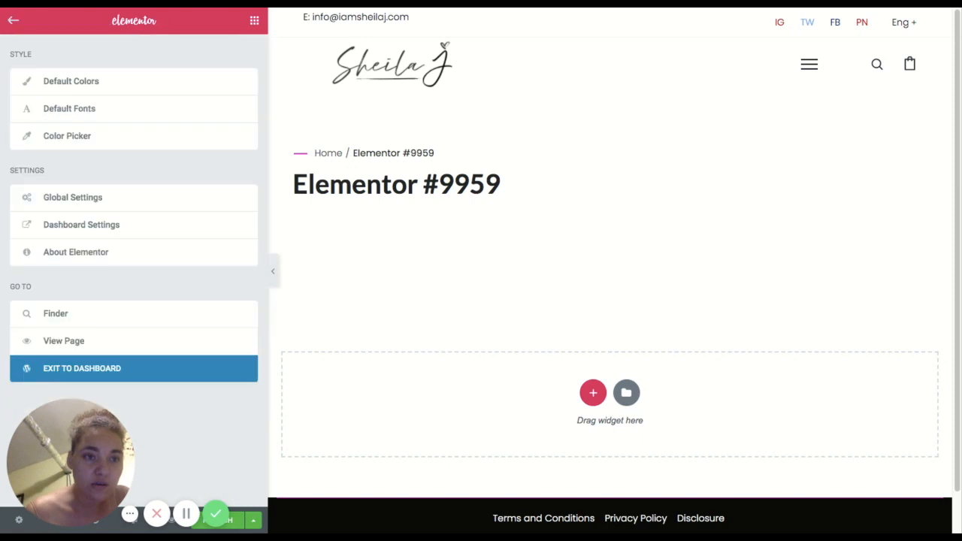
{"action": "left_click", "coordinate": [13, 20]}
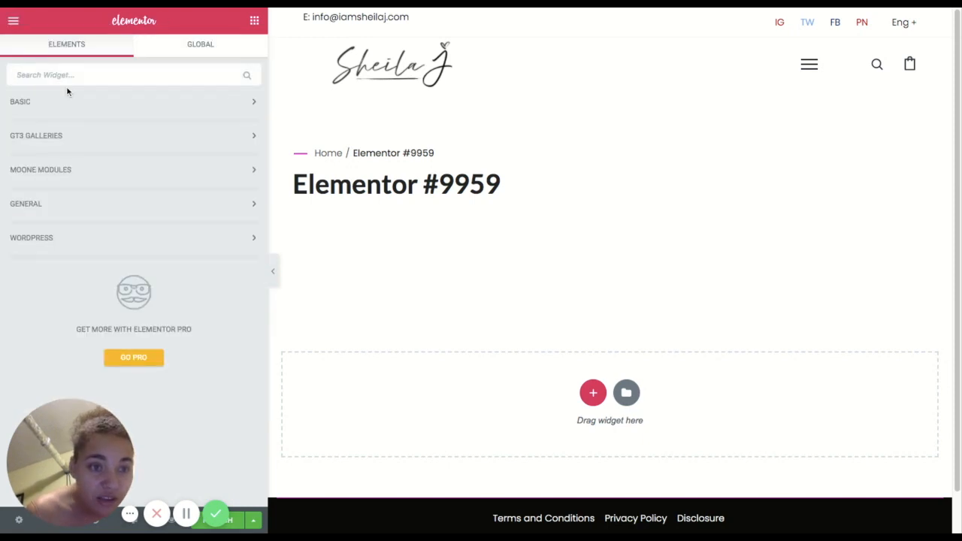
{"action": "left_click", "coordinate": [53, 247]}
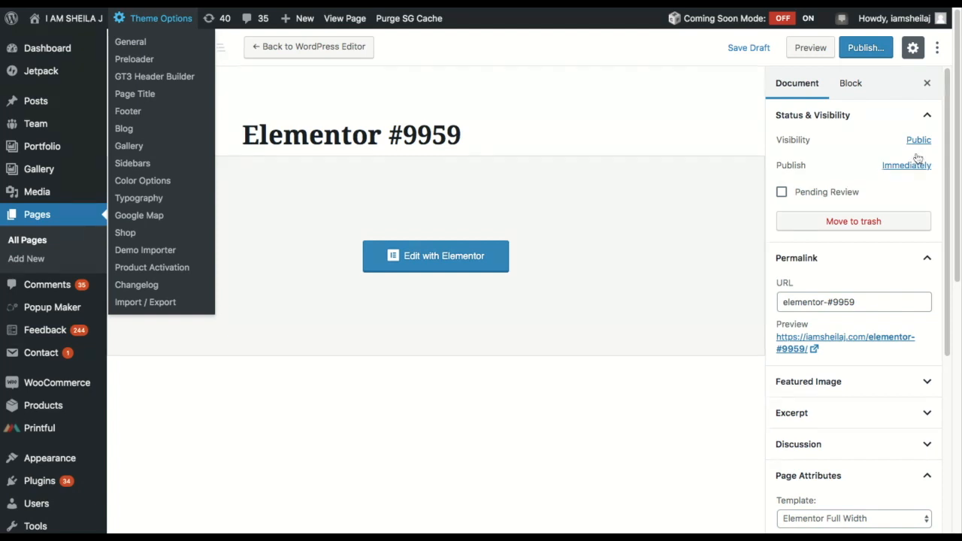
Review the page's title, footer, preloader, header layout and header builder options in the WordPress page editor
{"action": "scroll", "coordinate": [957, 155], "scroll_direction": "down", "scroll_amount": 3}
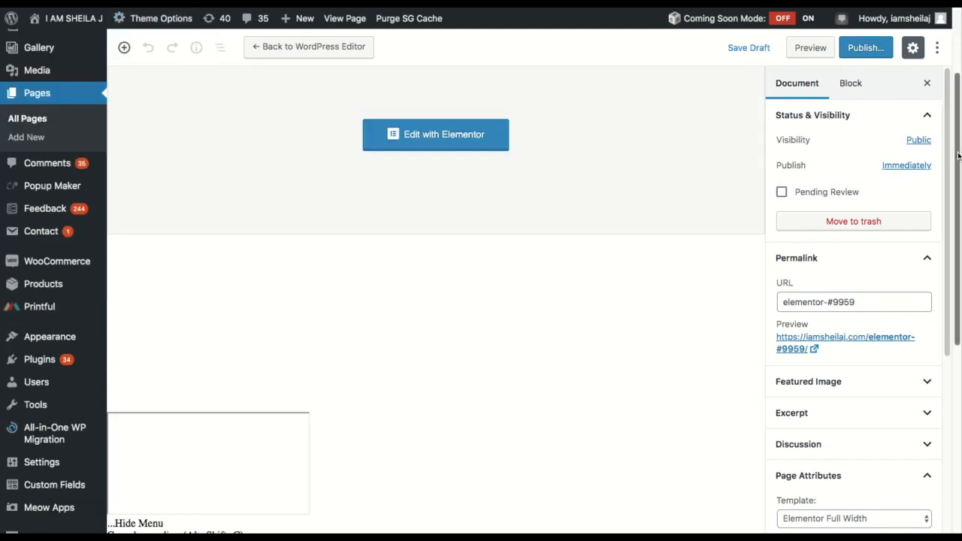
{"action": "scroll", "coordinate": [957, 156], "scroll_direction": "down", "scroll_amount": 9}
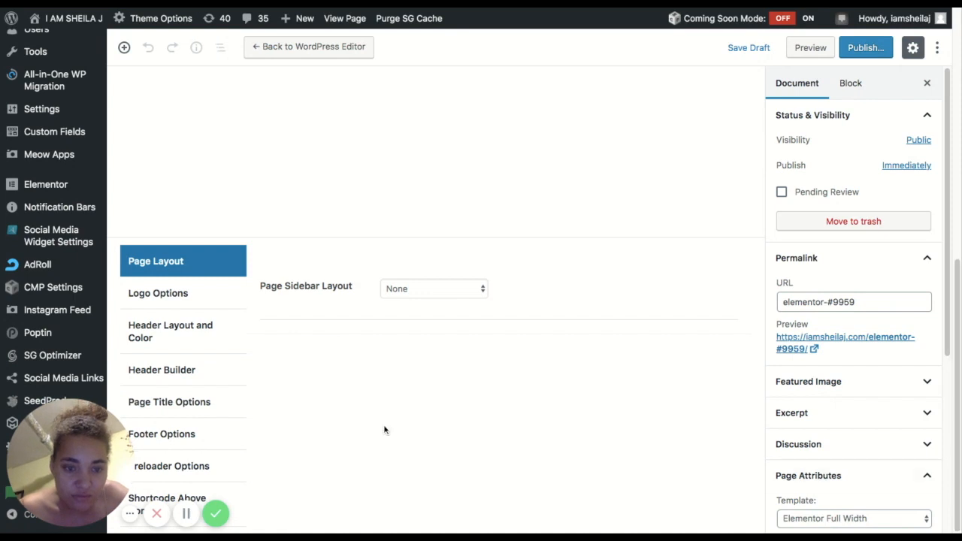
{"action": "left_click", "coordinate": [167, 410]}
{"action": "left_click", "coordinate": [165, 436]}
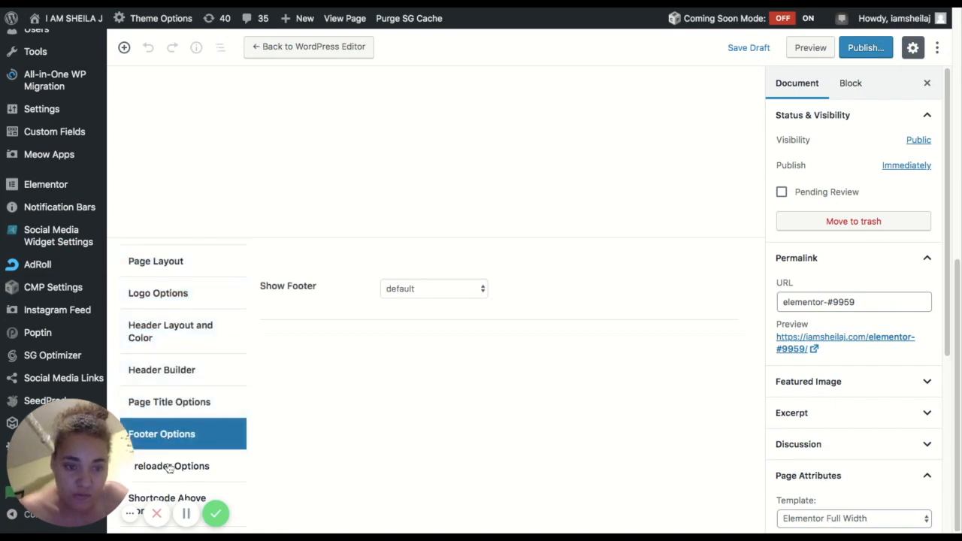
{"action": "left_click", "coordinate": [169, 470]}
{"action": "left_click", "coordinate": [174, 331]}
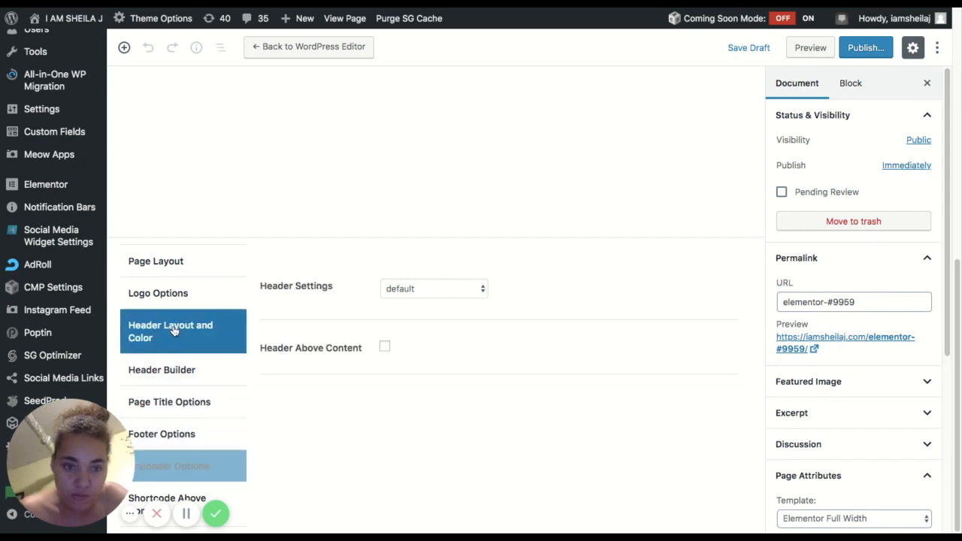
{"action": "left_click", "coordinate": [414, 296]}
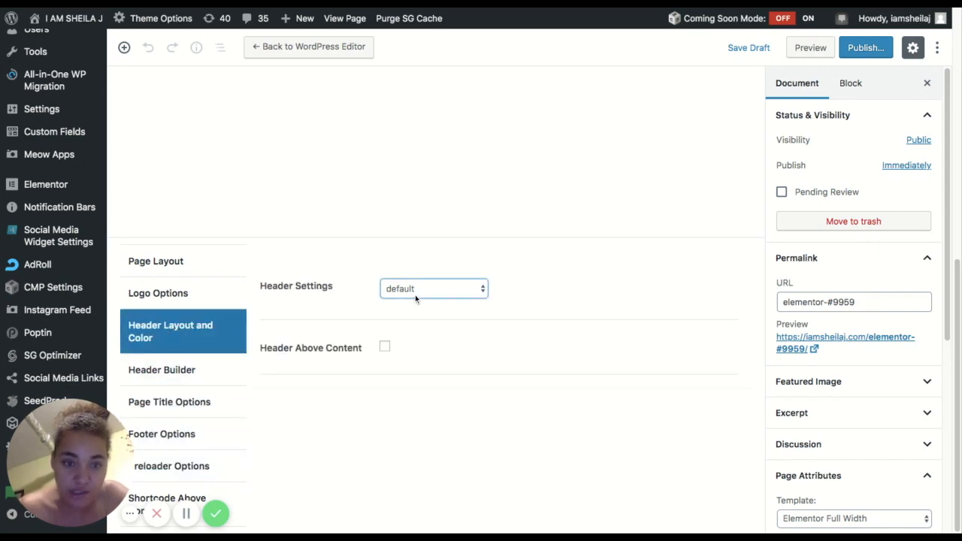
{"action": "left_click", "coordinate": [165, 370]}
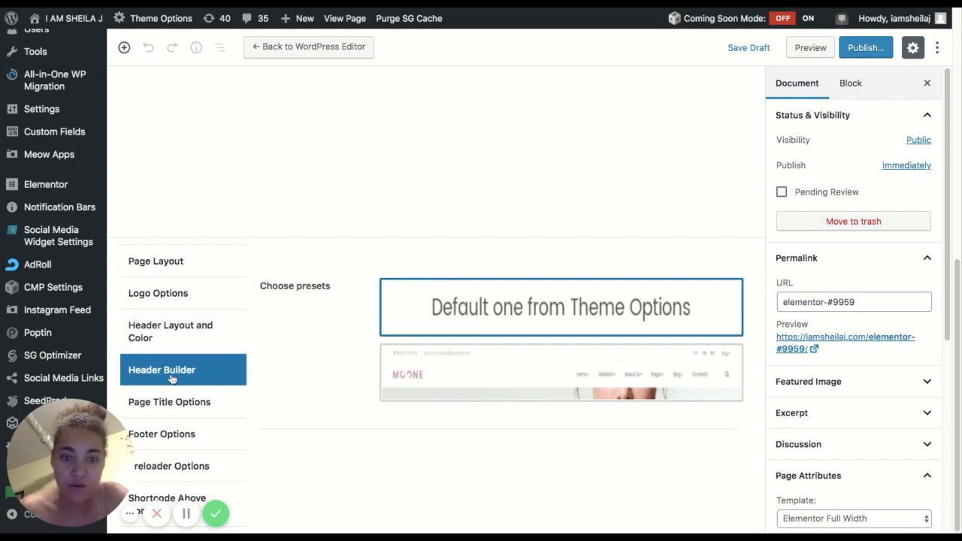
Change the title setting in the page title options and save the page as a draft
{"action": "left_click", "coordinate": [187, 401]}
{"action": "left_click", "coordinate": [415, 292]}
{"action": "left_click", "coordinate": [415, 309]}
{"action": "left_click", "coordinate": [187, 441]}
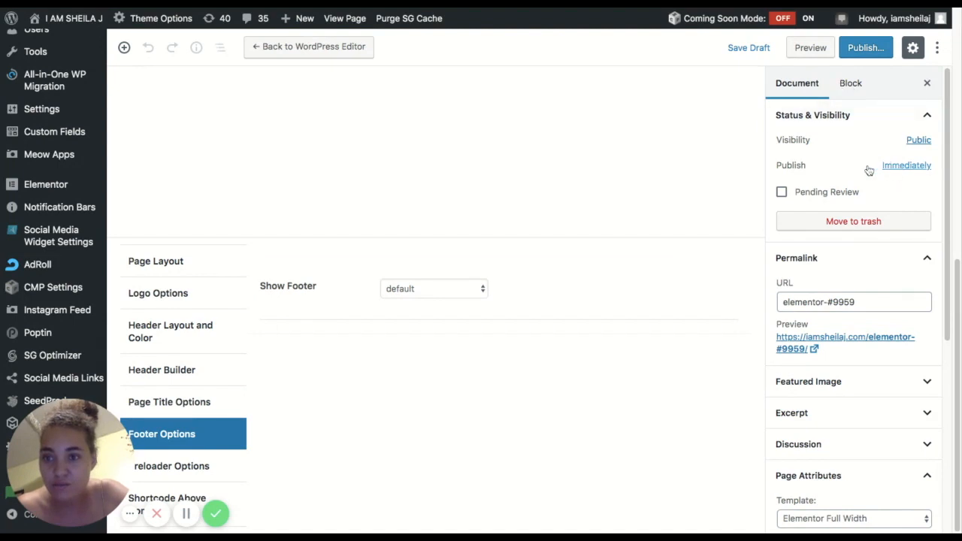
{"action": "left_click", "coordinate": [746, 49]}
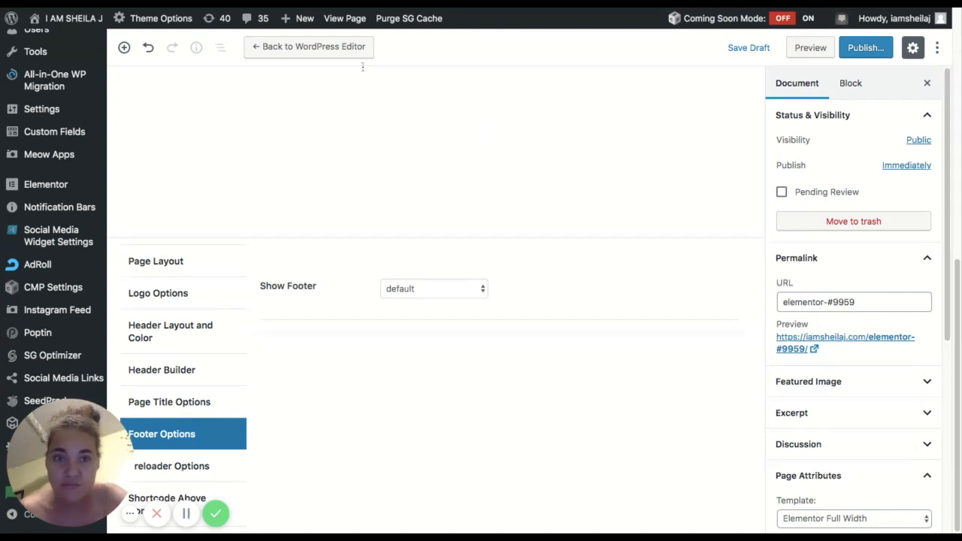
Open the page with Elementor and set its page layout to Elementor Canvas in the page settings
{"action": "left_click_drag", "start_coordinate": [957, 282], "coordinate": [943, 9]}
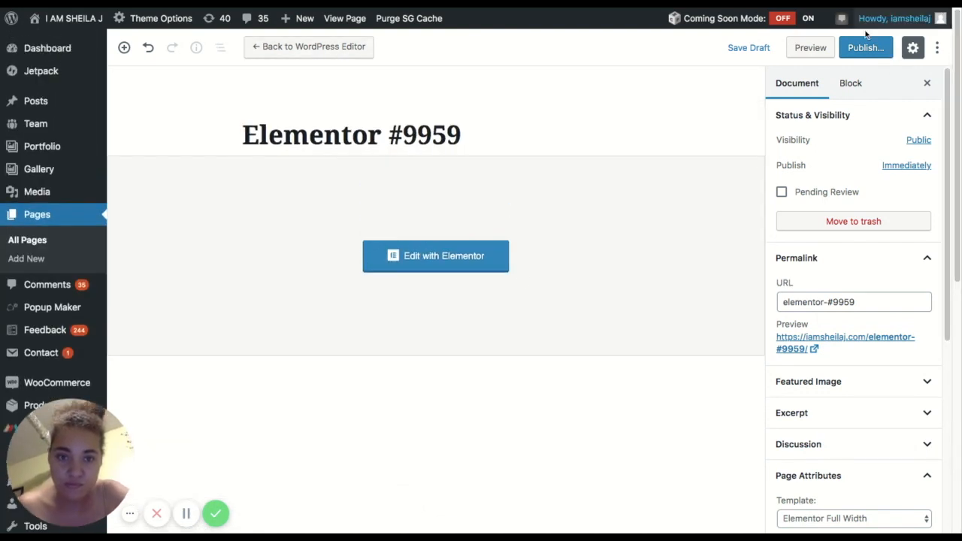
{"action": "left_click", "coordinate": [420, 257]}
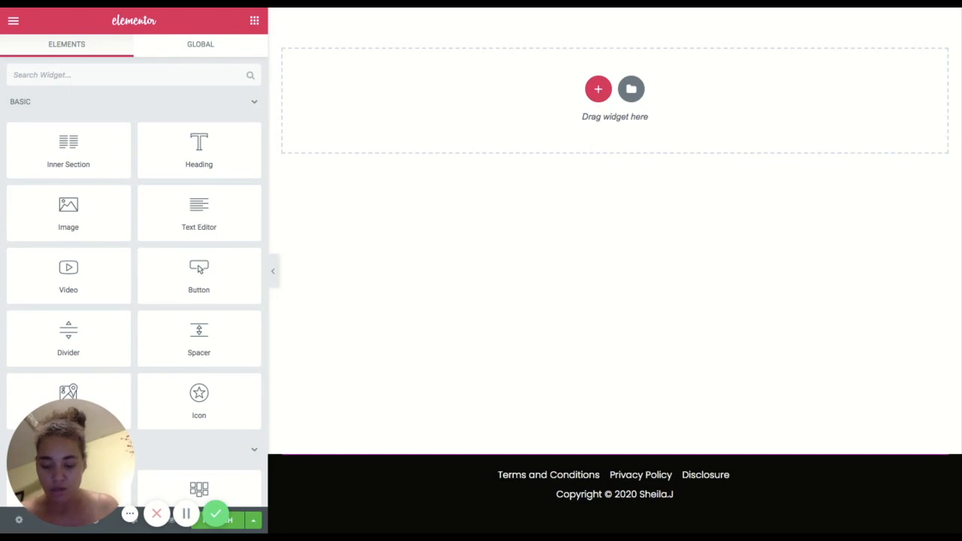
{"action": "left_click", "coordinate": [185, 514]}
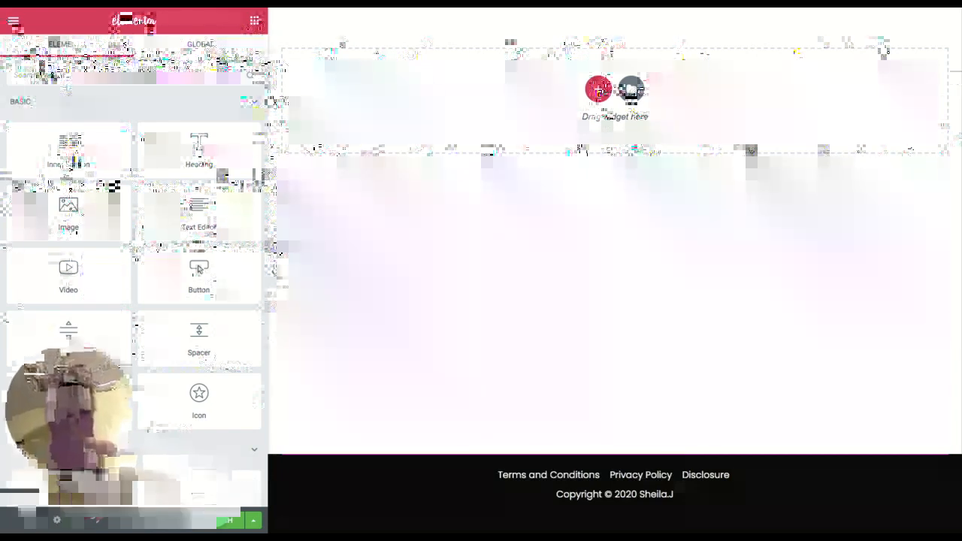
{"action": "left_click", "coordinate": [20, 520]}
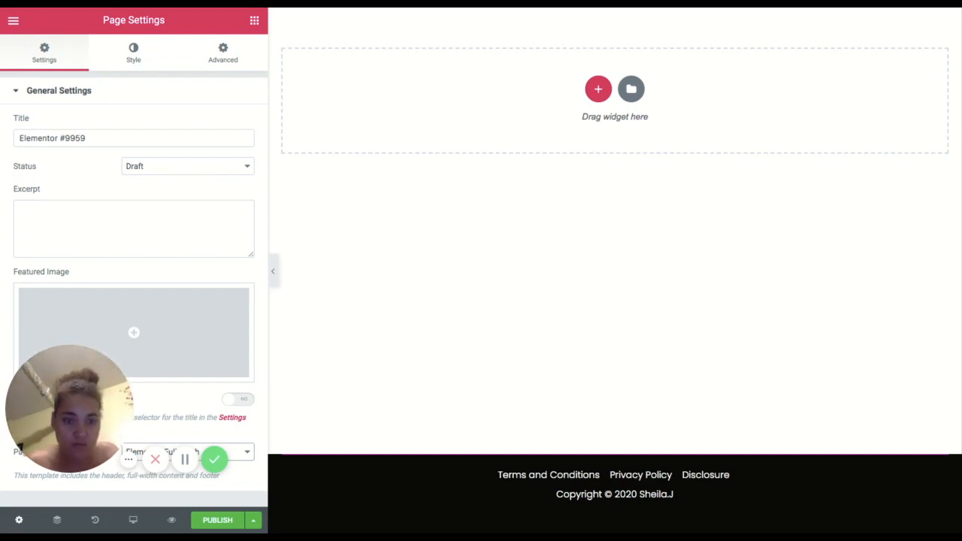
{"action": "left_click", "coordinate": [200, 446]}
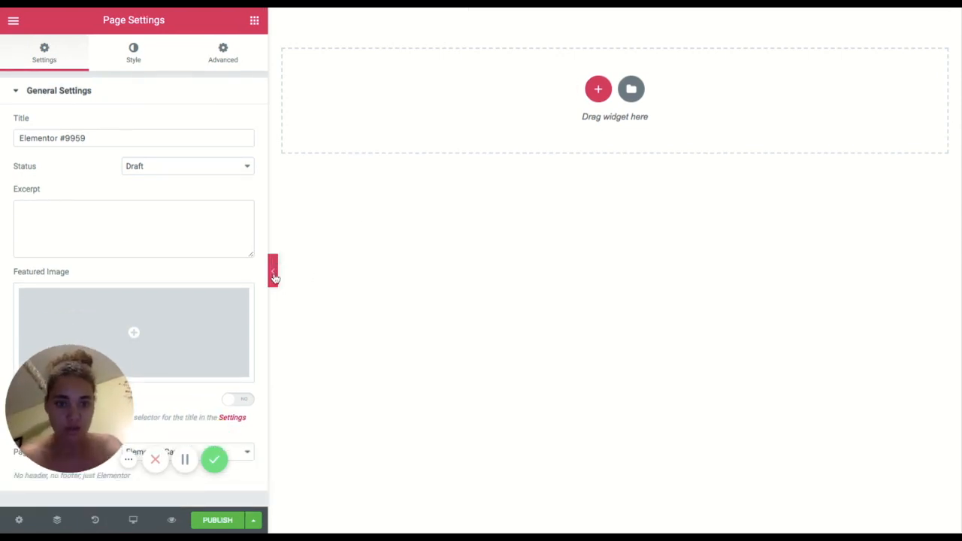
Add a new section with a single-column structure to the empty page
{"action": "left_click_drag", "start_coordinate": [275, 278], "coordinate": [276, 278]}
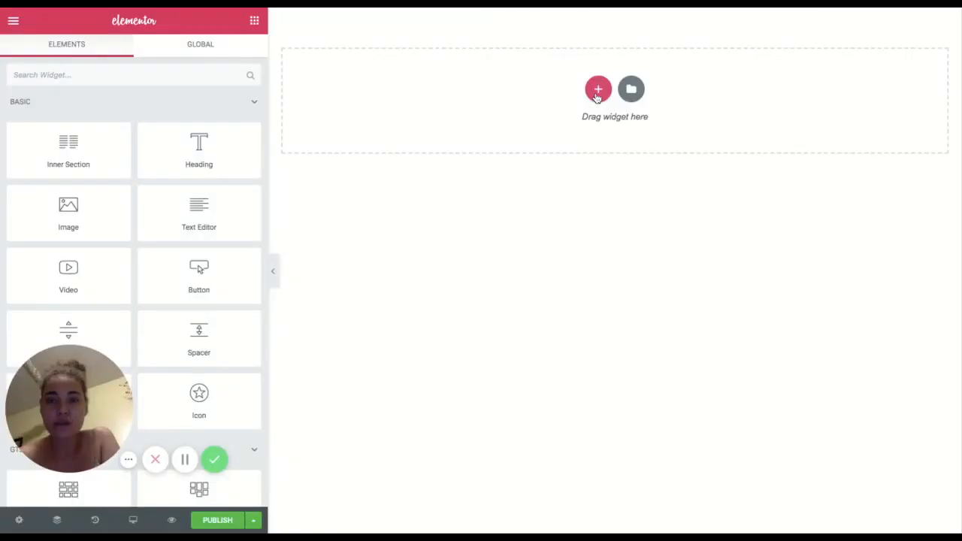
{"action": "left_click", "coordinate": [596, 89]}
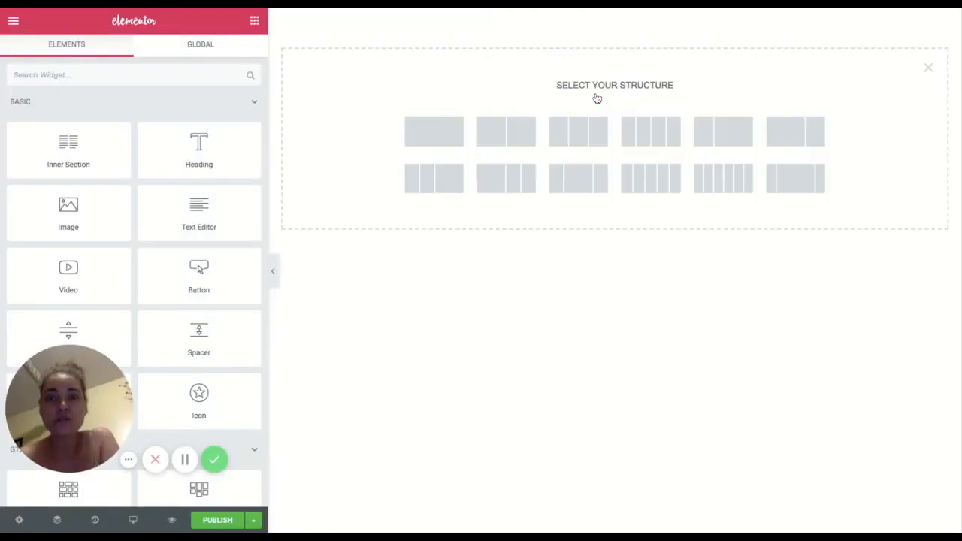
{"action": "left_click", "coordinate": [447, 133]}
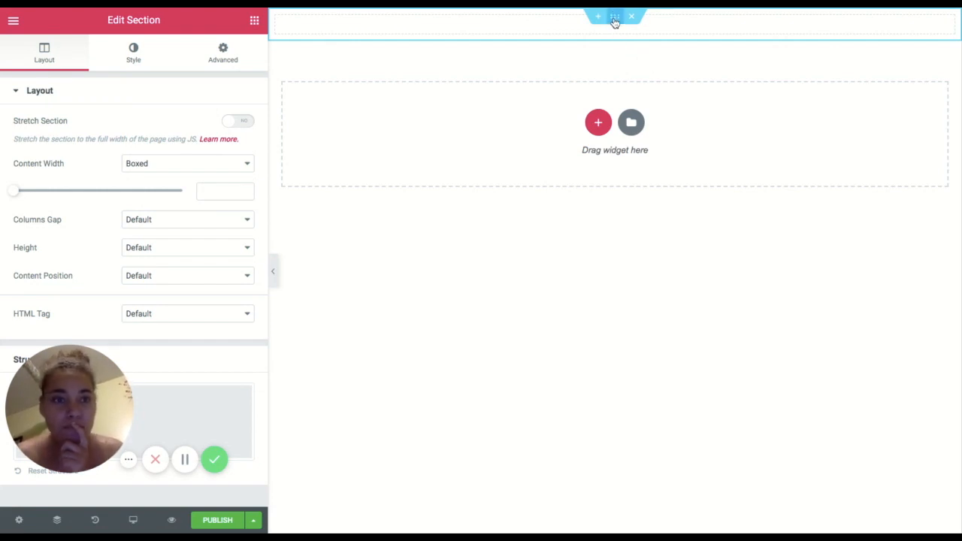
Review the new section's background, border and other style options and its advanced margin and padding settings
{"action": "left_click", "coordinate": [155, 58]}
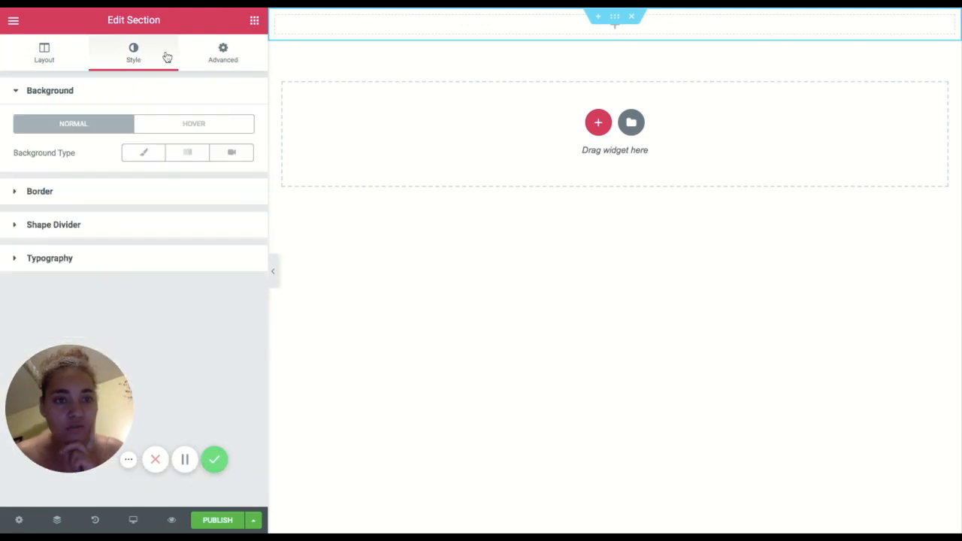
{"action": "left_click", "coordinate": [225, 51]}
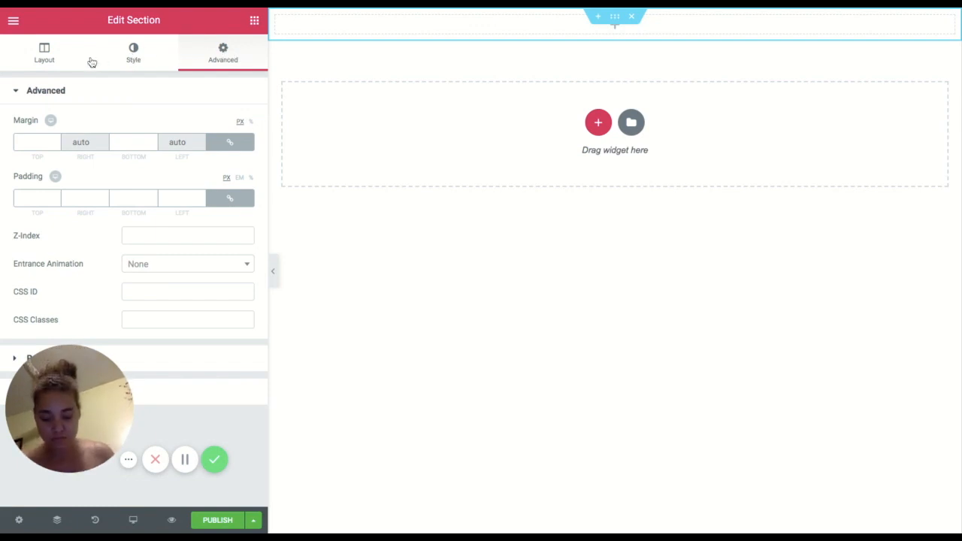
{"action": "left_click", "coordinate": [185, 459]}
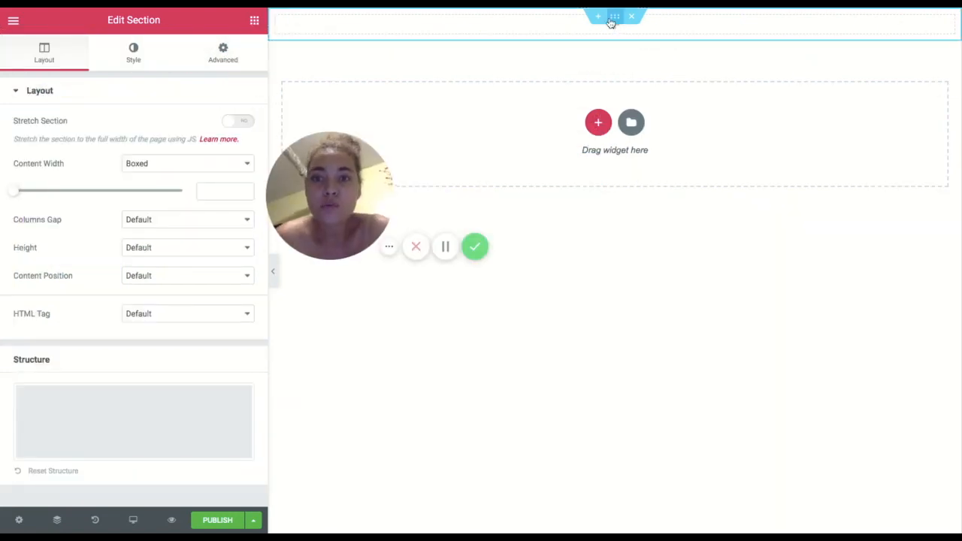
{"action": "left_click", "coordinate": [225, 66]}
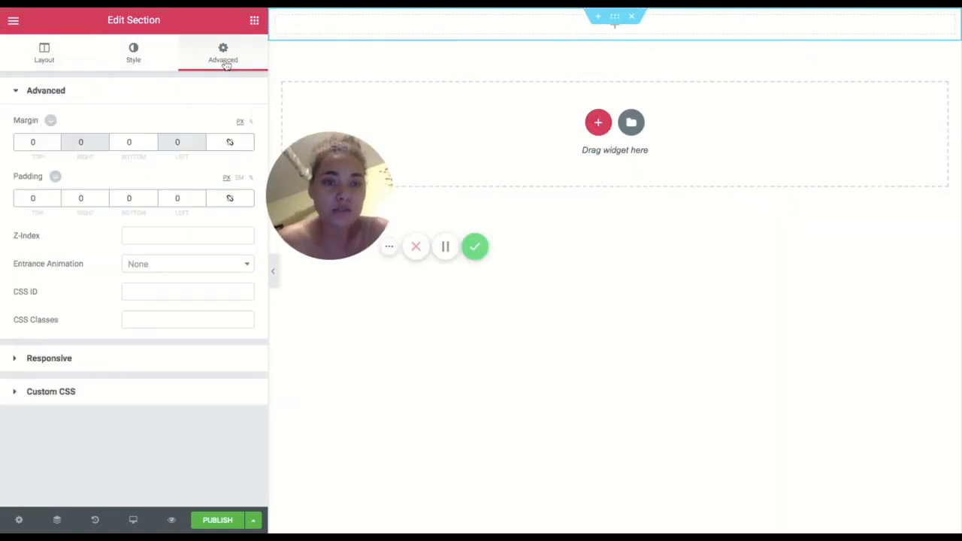
Link the section's margin and padding values across all sides and switch both units to percent
{"action": "left_click", "coordinate": [229, 142]}
{"action": "left_click", "coordinate": [231, 200]}
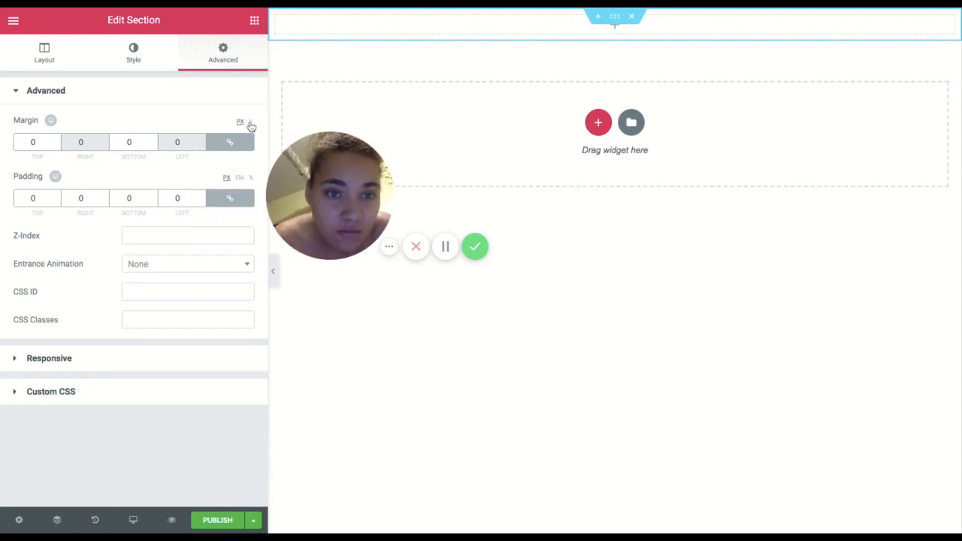
{"action": "left_click", "coordinate": [252, 122]}
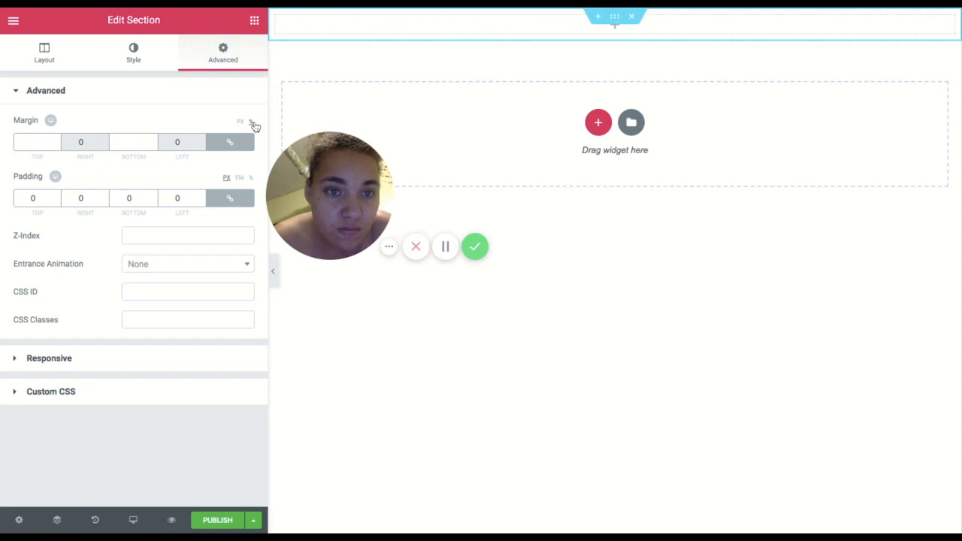
{"action": "left_click", "coordinate": [252, 179]}
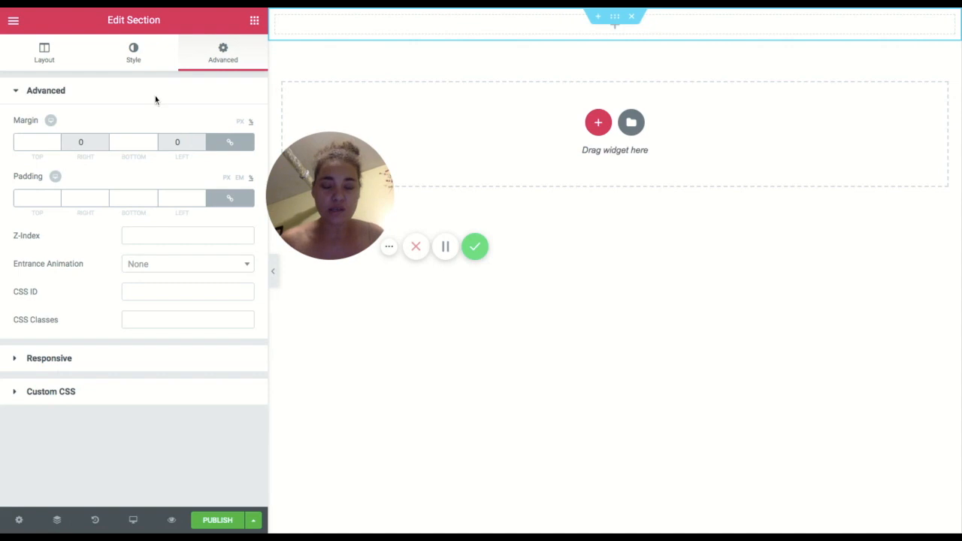
{"action": "left_click", "coordinate": [445, 246]}
{"action": "left_click", "coordinate": [444, 248]}
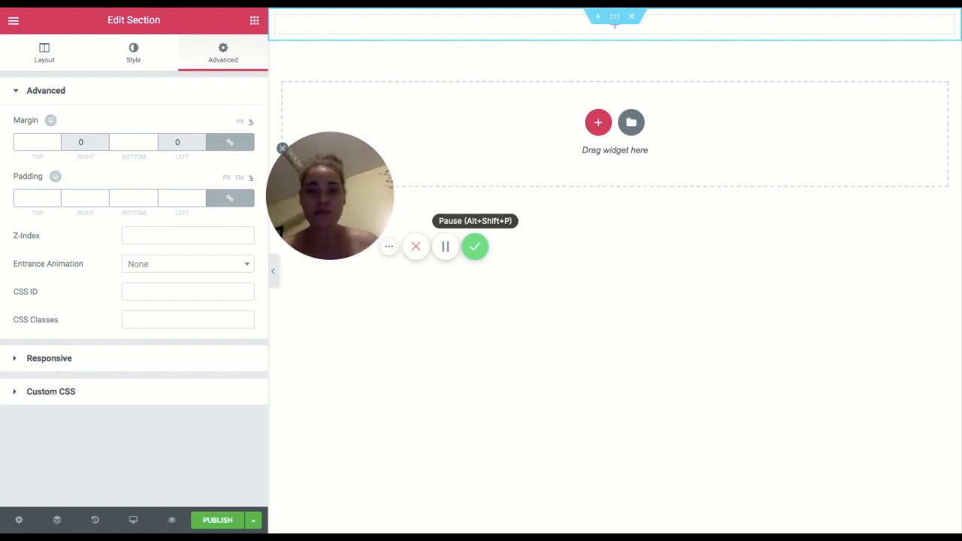
{"action": "left_click", "coordinate": [444, 246]}
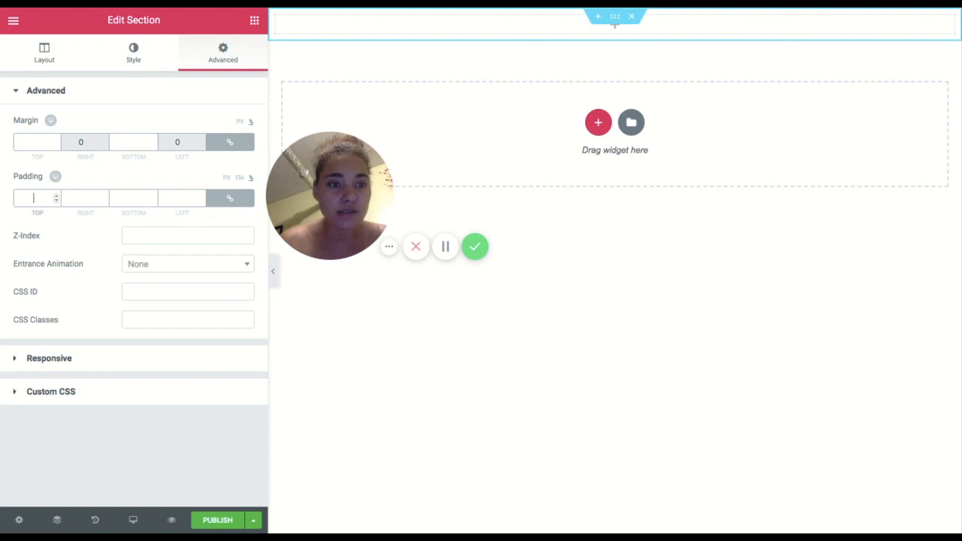
Try a linked padding of 5% on all sides of the section and clear it again
{"action": "left_click", "coordinate": [33, 197]}
{"action": "type", "text": "5"}
{"action": "left_click", "coordinate": [87, 199]}
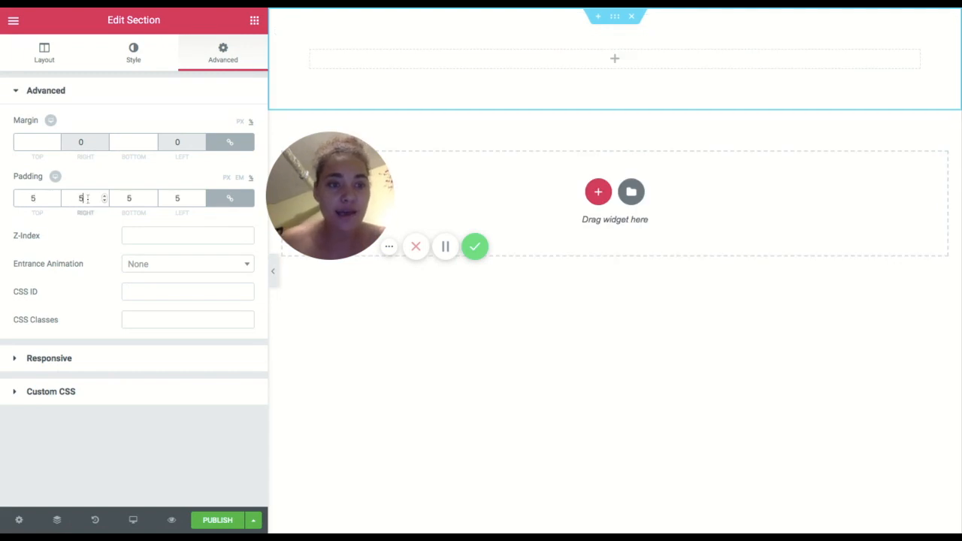
{"action": "key", "text": "BackSpace"}
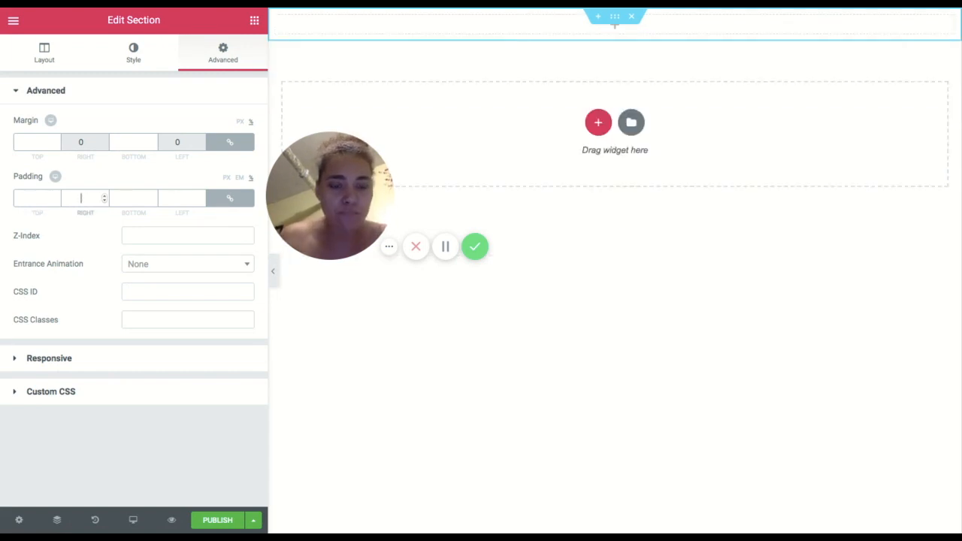
Unlink the section's padding and margin values so each side can be set independently
{"action": "left_click", "coordinate": [230, 198]}
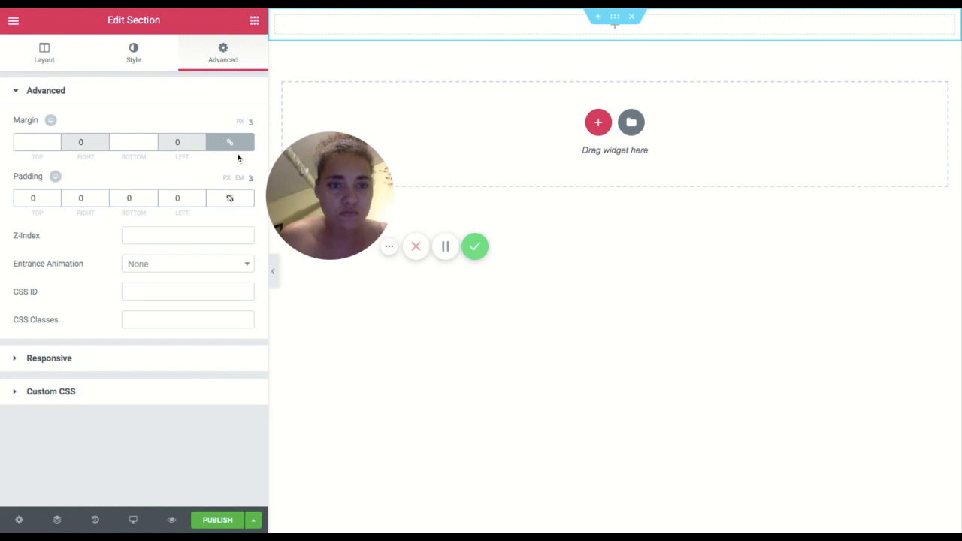
{"action": "left_click", "coordinate": [231, 143]}
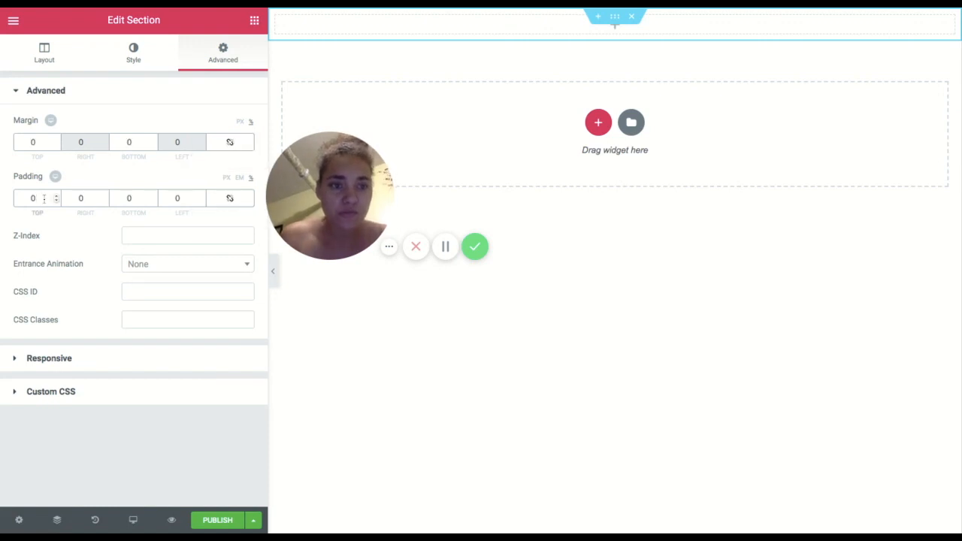
{"action": "type", "text": "5"}
{"action": "key", "text": "BackSpace"}
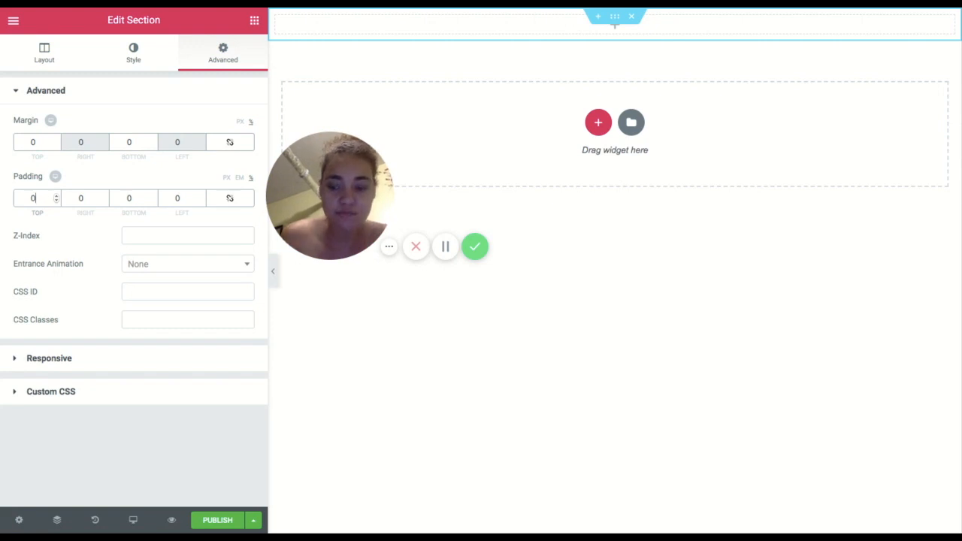
{"action": "key", "text": "Right"}
{"action": "double_click", "coordinate": [39, 197]}
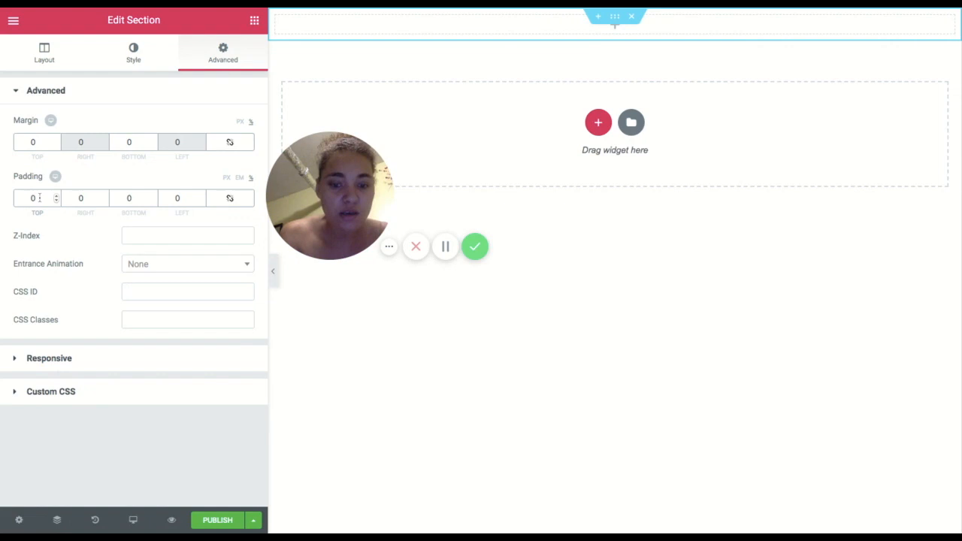
{"action": "type", "text": "5"}
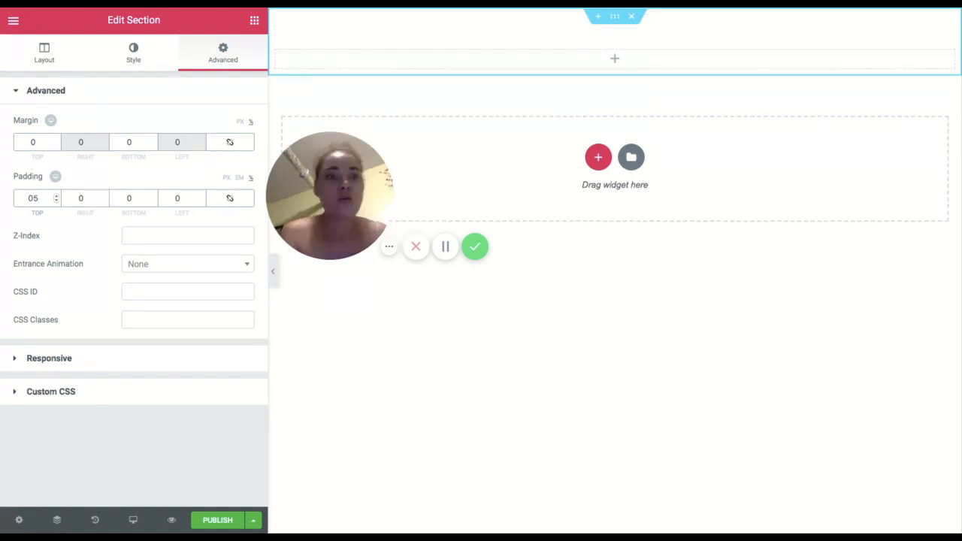
{"action": "key", "text": "BackSpace"}
{"action": "double_click", "coordinate": [38, 197]}
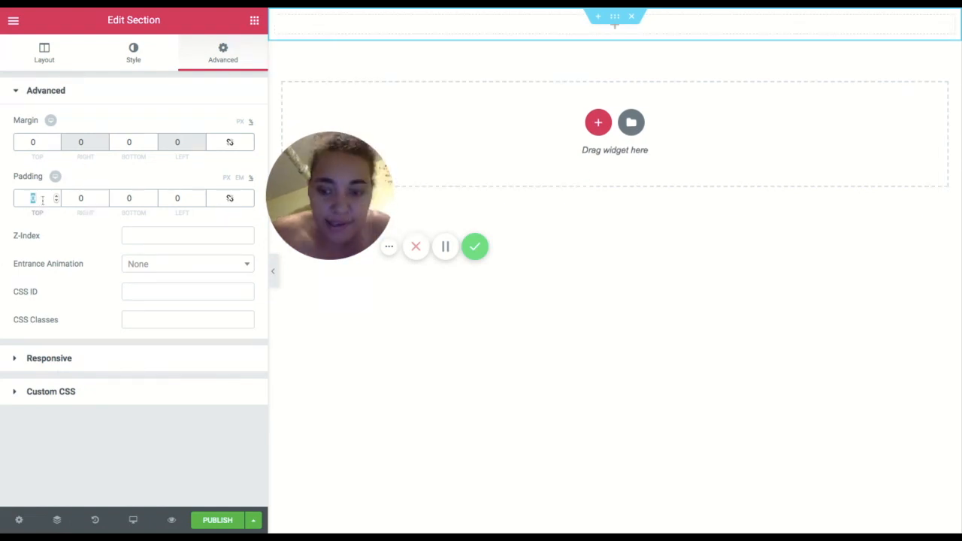
{"action": "left_click", "coordinate": [42, 199]}
{"action": "type", "text": "5"}
{"action": "key", "text": "BackSpace"}
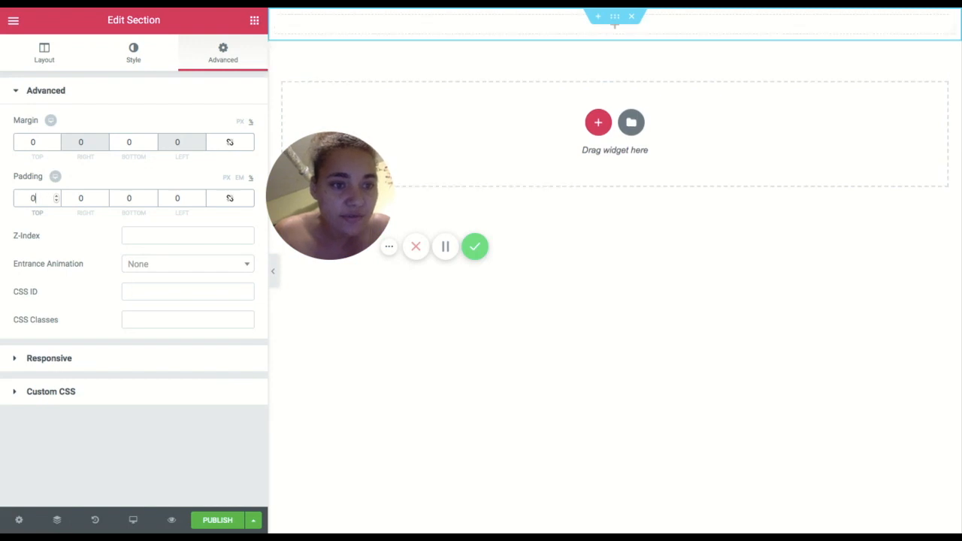
Set the section's top padding to 5%
{"action": "left_click", "coordinate": [58, 196]}
{"action": "left_click", "coordinate": [57, 196]}
{"action": "left_click", "coordinate": [57, 195]}
{"action": "left_click", "coordinate": [57, 195]}
{"action": "left_click", "coordinate": [57, 195]}
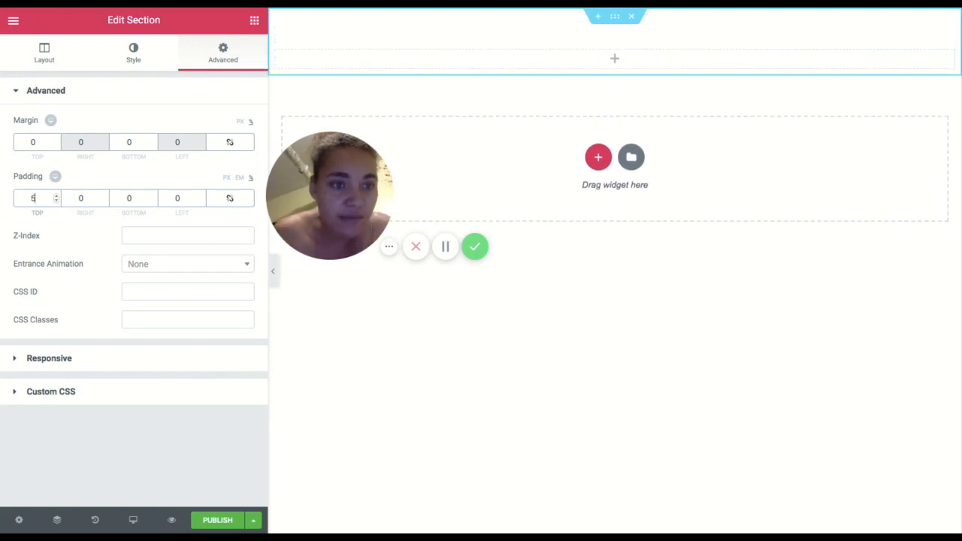
Set the section's bottom padding to 5% to match its top padding
{"action": "left_click", "coordinate": [153, 197]}
{"action": "left_click", "coordinate": [152, 197]}
{"action": "left_click", "coordinate": [152, 196]}
{"action": "left_click", "coordinate": [153, 197]}
{"action": "left_click", "coordinate": [152, 197]}
{"action": "left_click", "coordinate": [152, 197]}
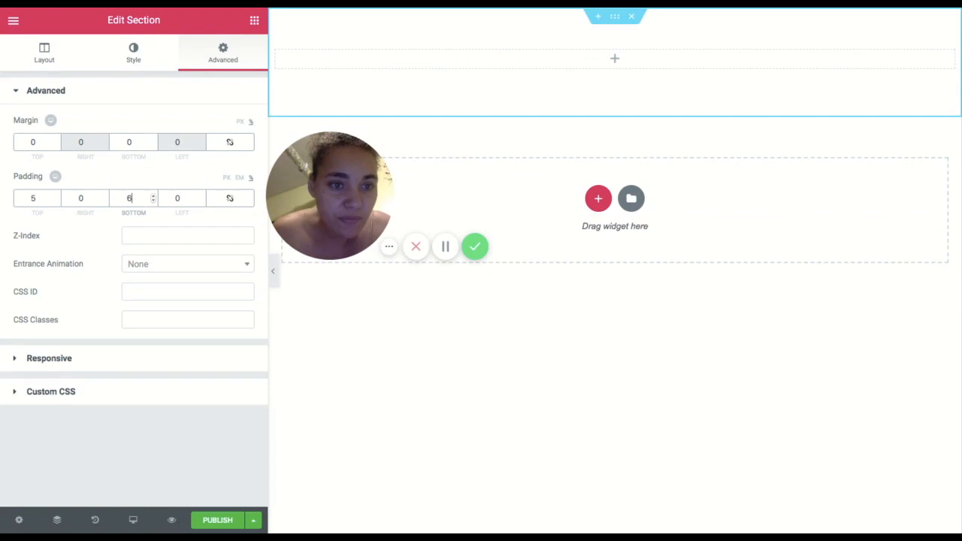
{"action": "left_click", "coordinate": [152, 194]}
{"action": "left_click", "coordinate": [152, 200]}
{"action": "left_click", "coordinate": [153, 200]}
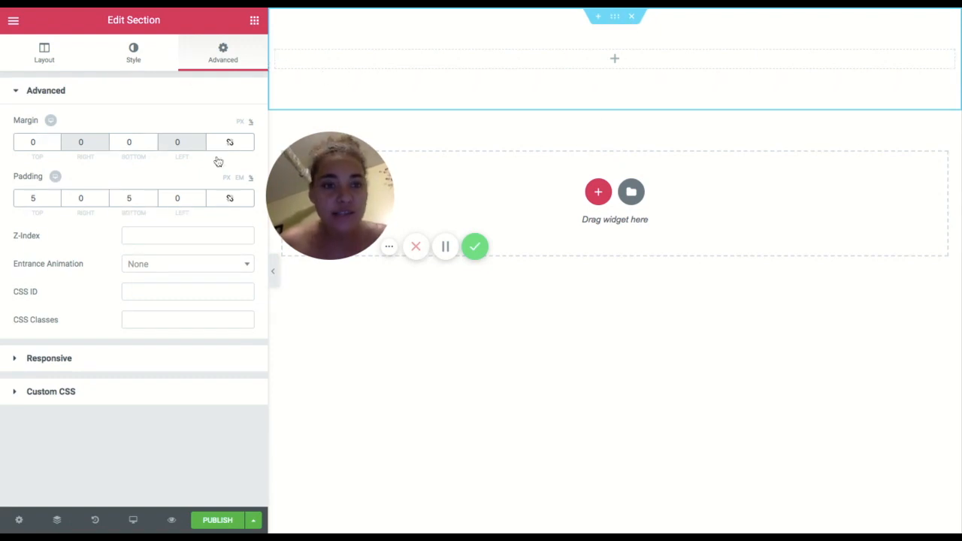
Add a Button widget to the empty column of the section
{"action": "left_click", "coordinate": [255, 21]}
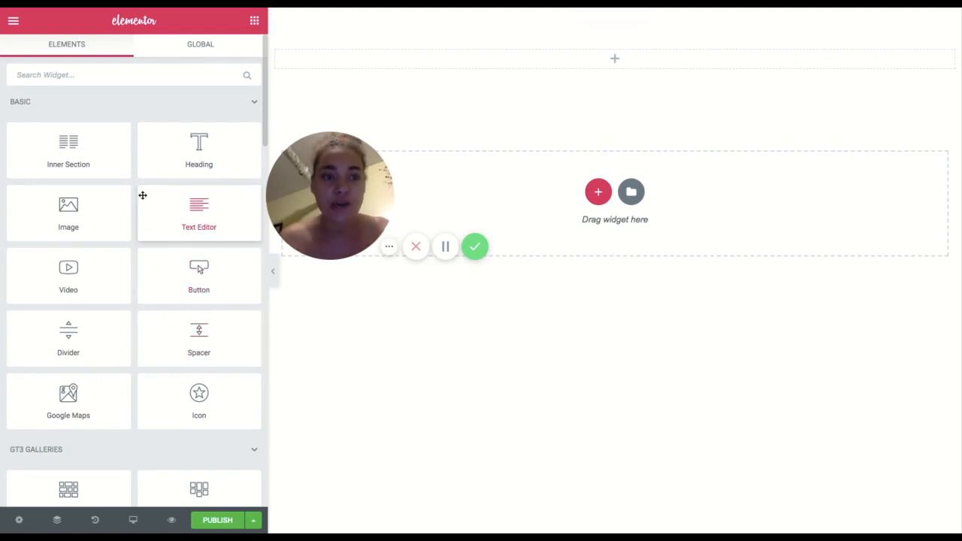
{"action": "left_click", "coordinate": [445, 248]}
{"action": "left_click", "coordinate": [445, 247]}
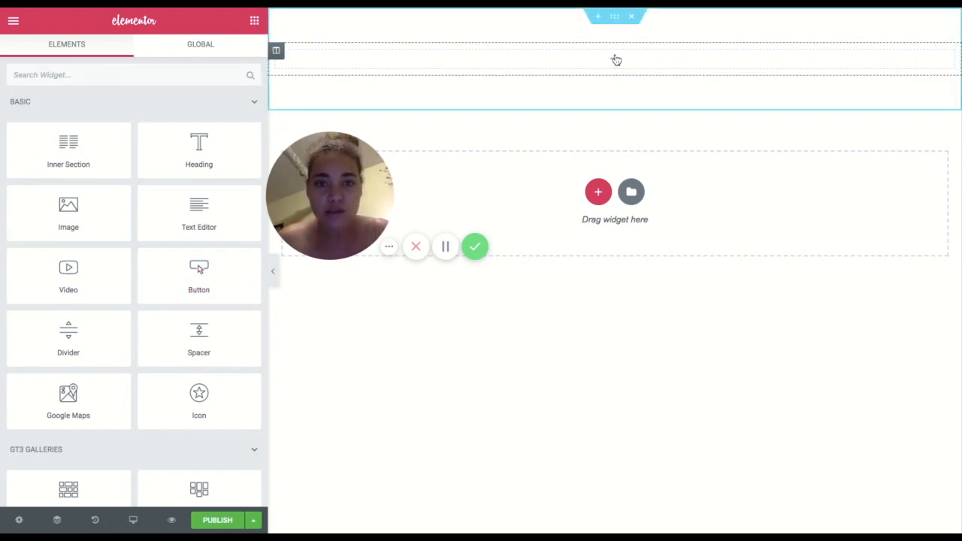
{"action": "left_click_drag", "start_coordinate": [200, 271], "coordinate": [249, 202]}
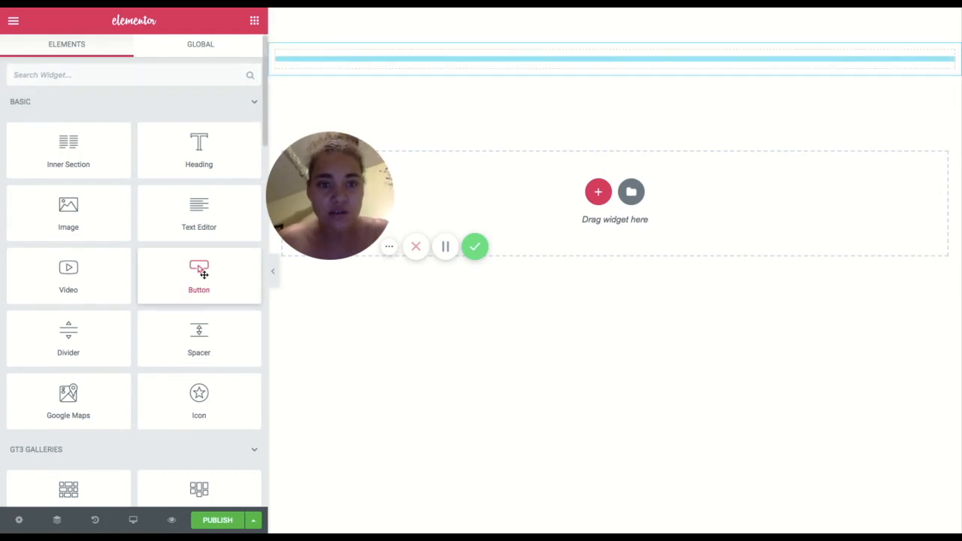
{"action": "left_click_drag", "start_coordinate": [203, 273], "coordinate": [205, 280]}
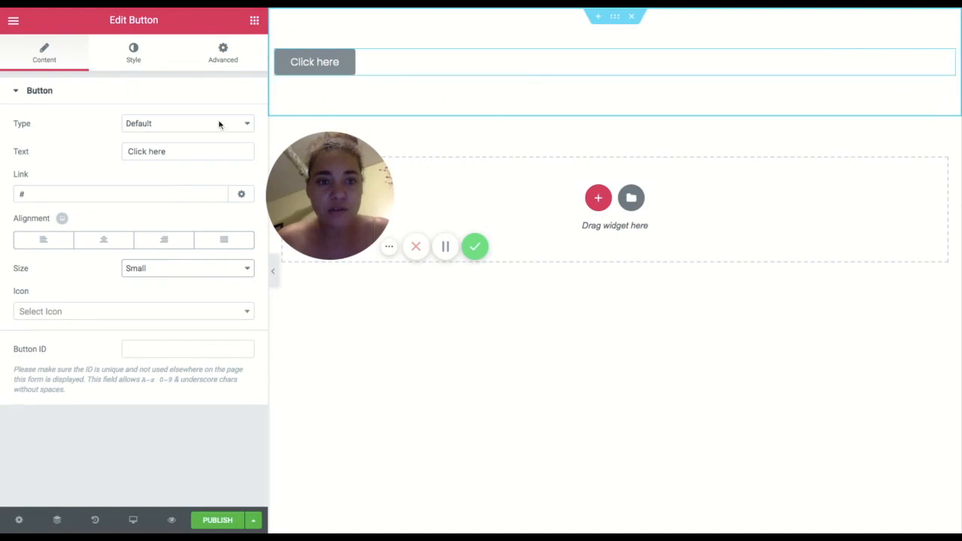
Check the settings of the button's column and center-align the "Click here" button within it
{"action": "left_click", "coordinate": [328, 69]}
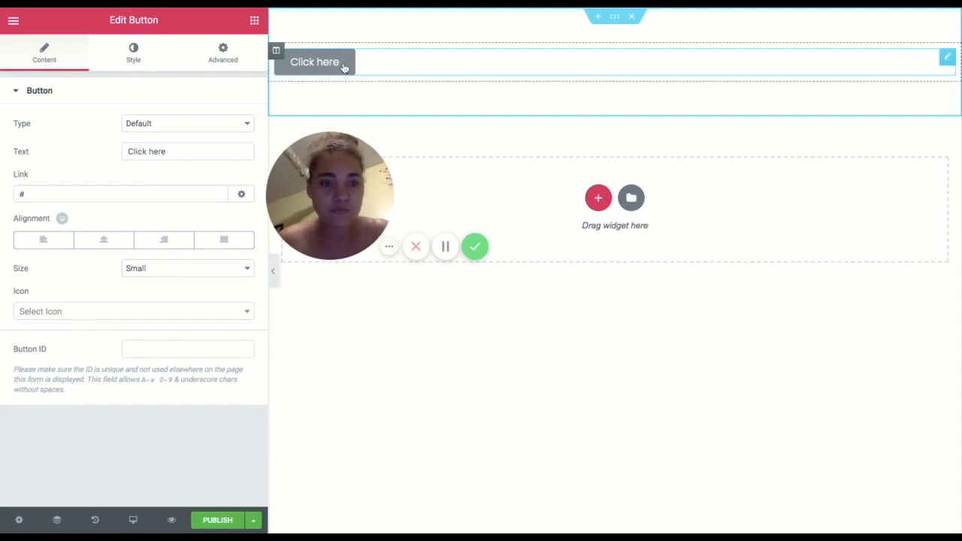
{"action": "left_click", "coordinate": [275, 52]}
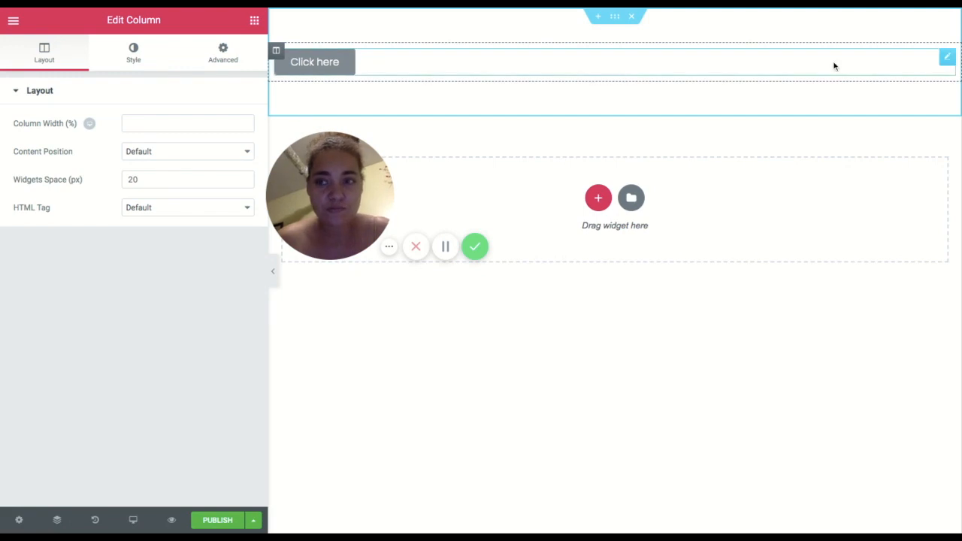
{"action": "left_click", "coordinate": [947, 56]}
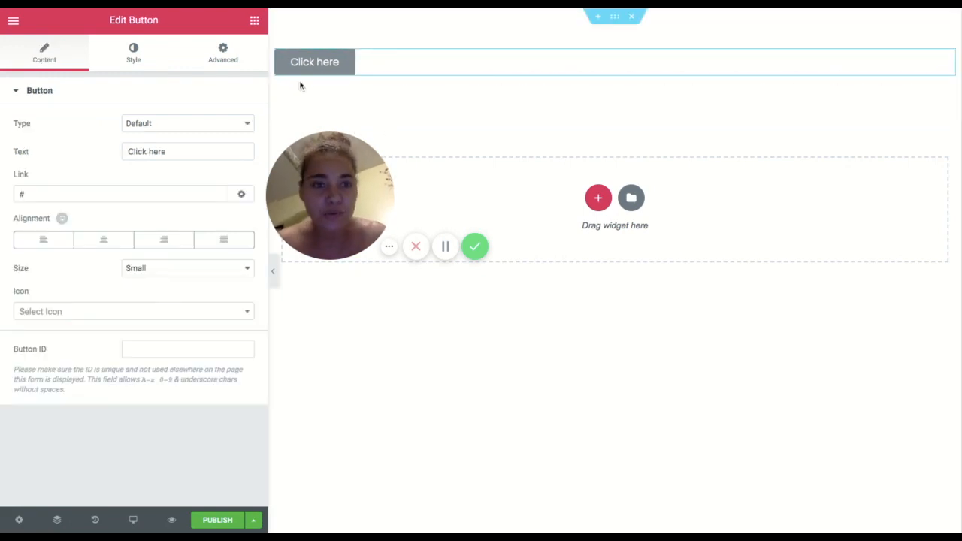
{"action": "left_click", "coordinate": [103, 240]}
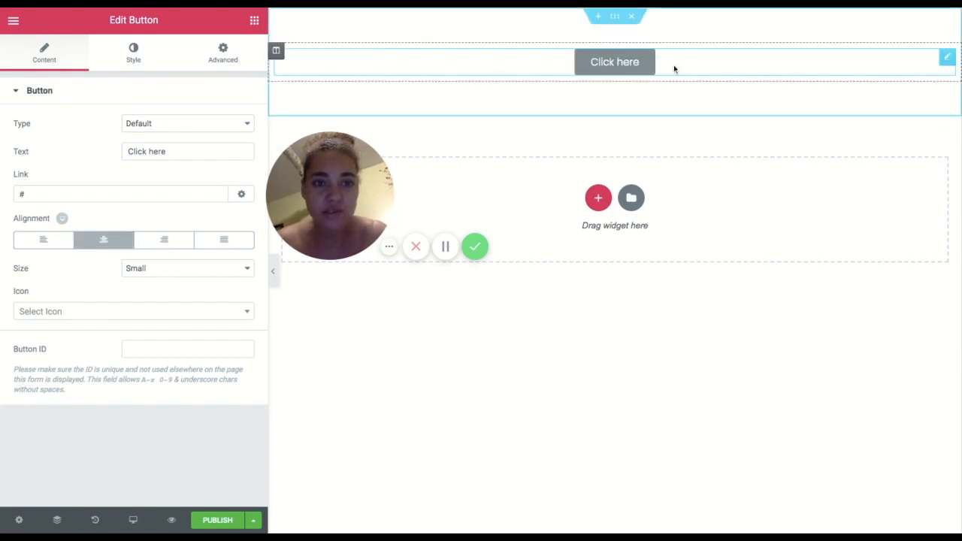
{"action": "double_click", "coordinate": [626, 63]}
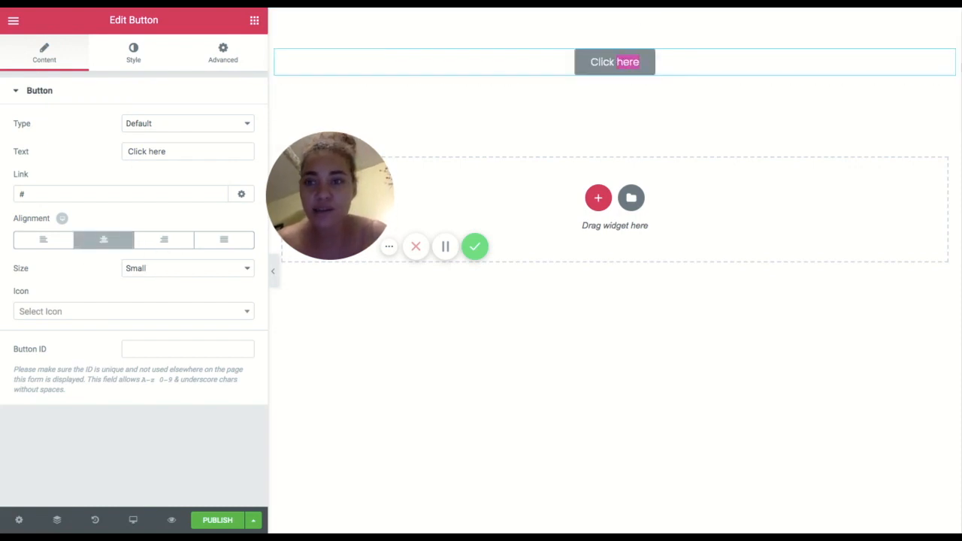
{"action": "left_click", "coordinate": [945, 67]}
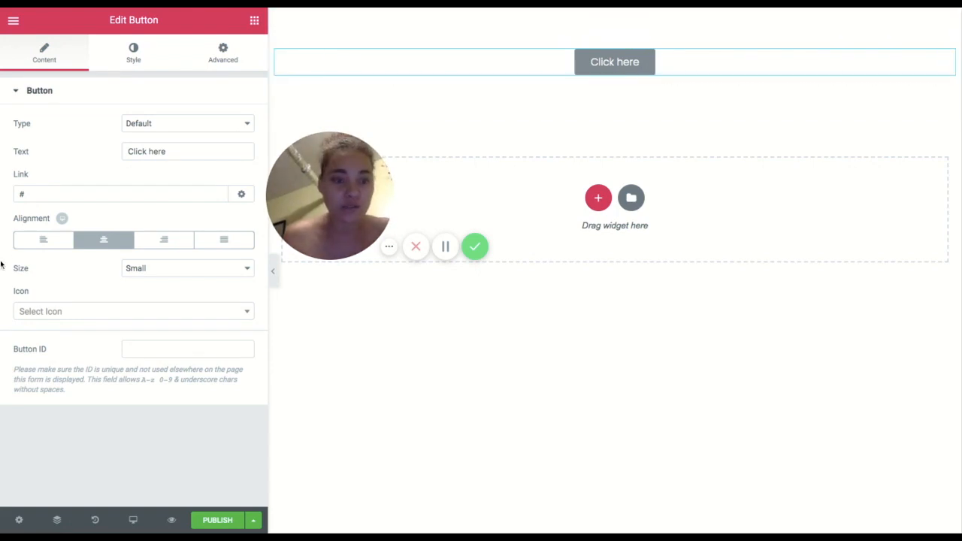
Revert the page through its edit history to the last section padding change, before the button was added
{"action": "left_click", "coordinate": [96, 521]}
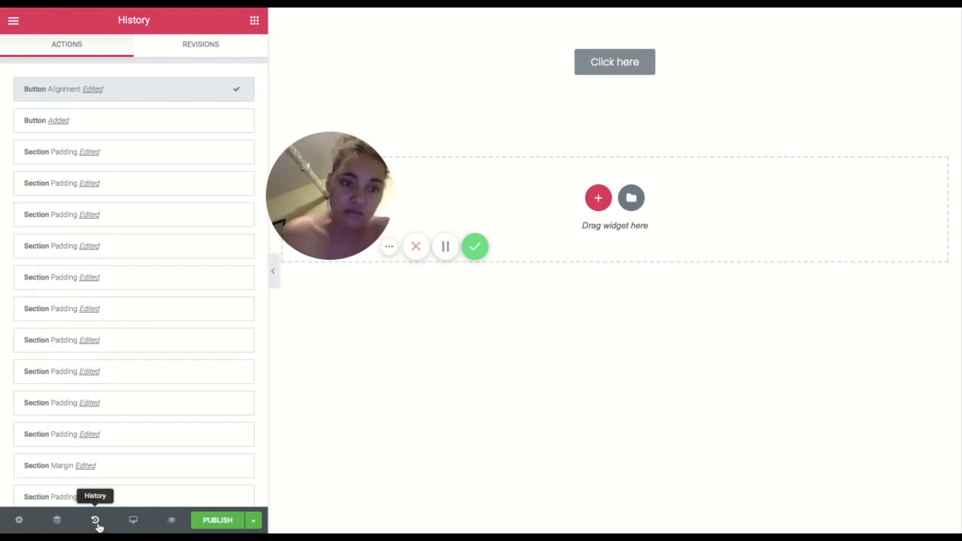
{"action": "left_click", "coordinate": [93, 157]}
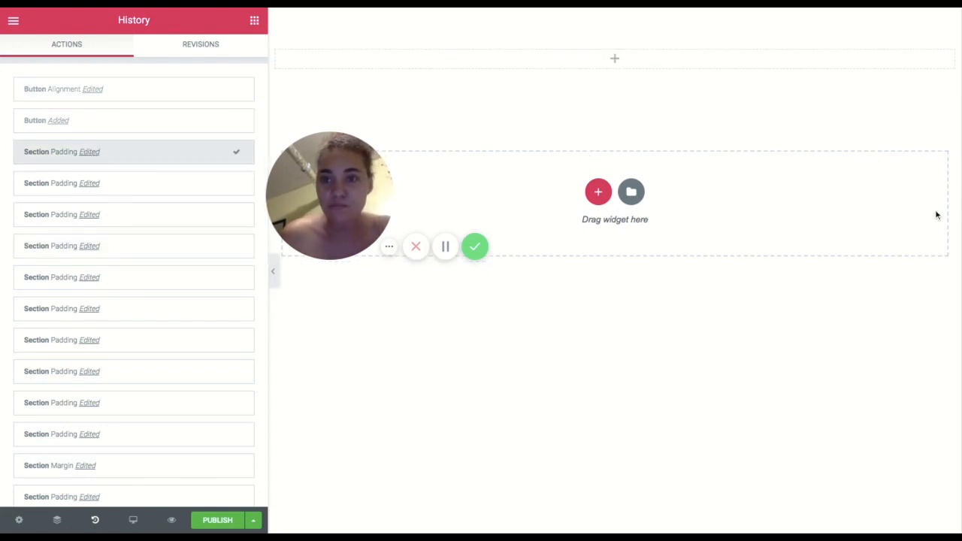
{"action": "left_click", "coordinate": [253, 21]}
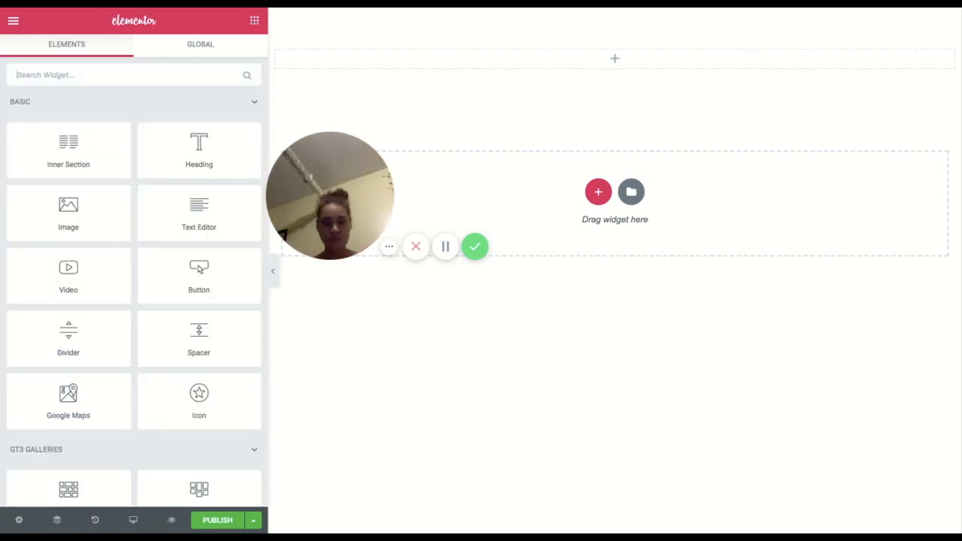
{"action": "left_click", "coordinate": [445, 246]}
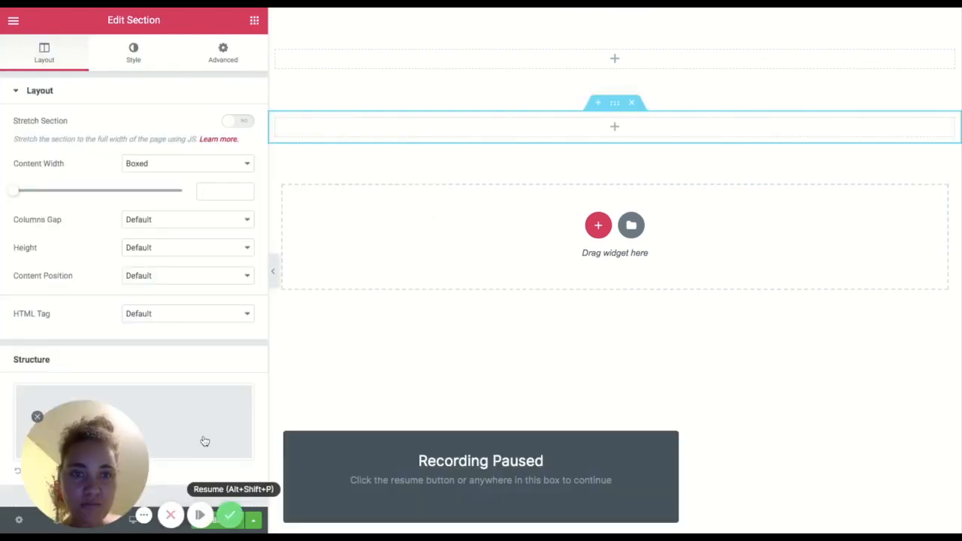
Unlink the second section's padding, switch its unit to percent and set the top and bottom padding to 2%
{"action": "left_click", "coordinate": [200, 514]}
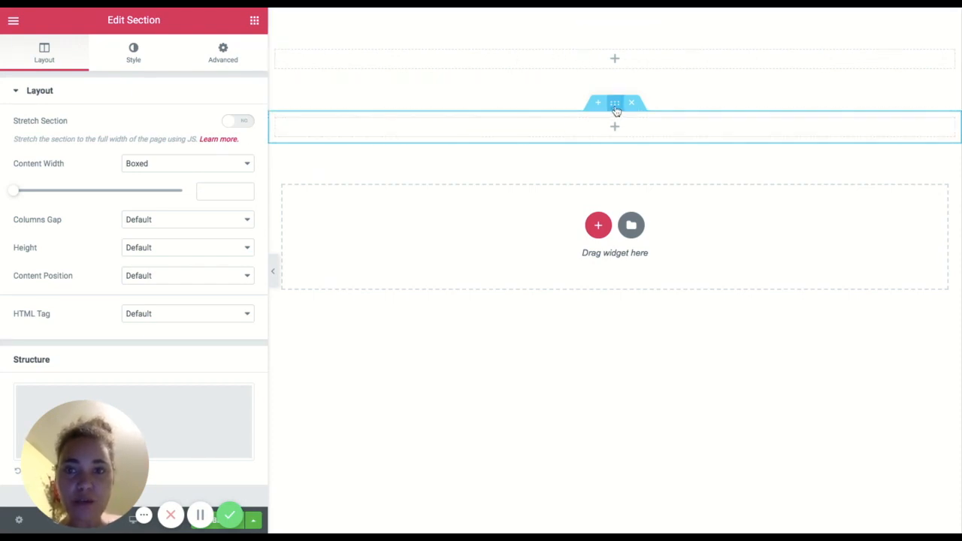
{"action": "left_click", "coordinate": [227, 54]}
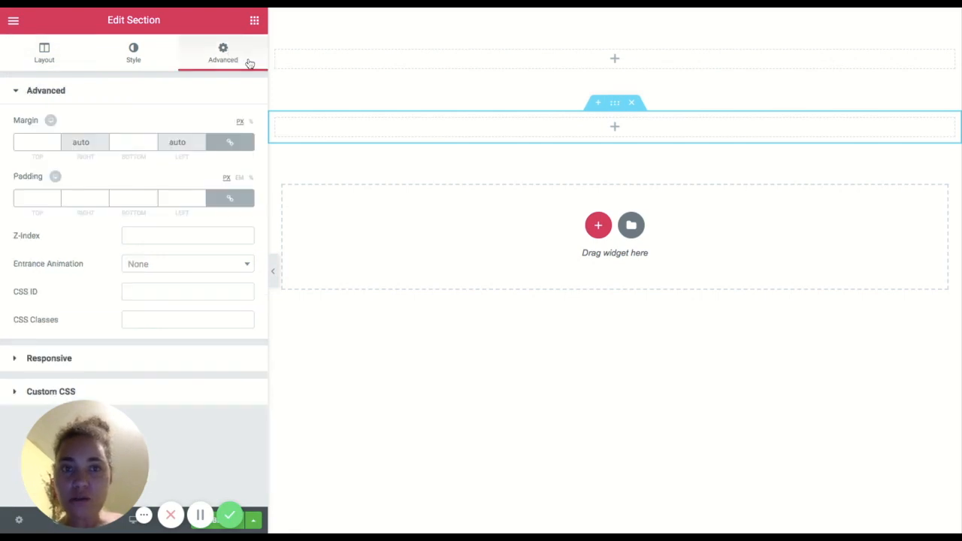
{"action": "left_click", "coordinate": [227, 199]}
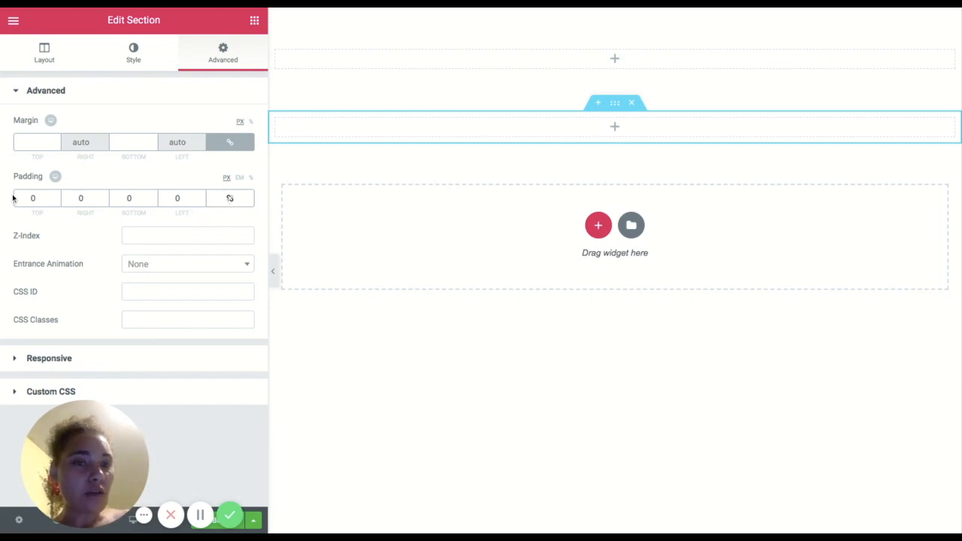
{"action": "left_click", "coordinate": [36, 198]}
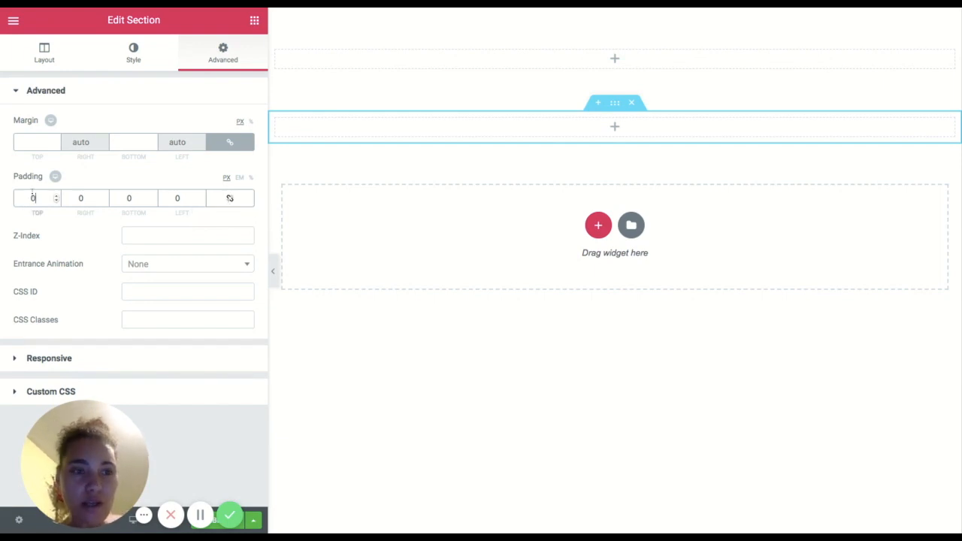
{"action": "left_click", "coordinate": [251, 178]}
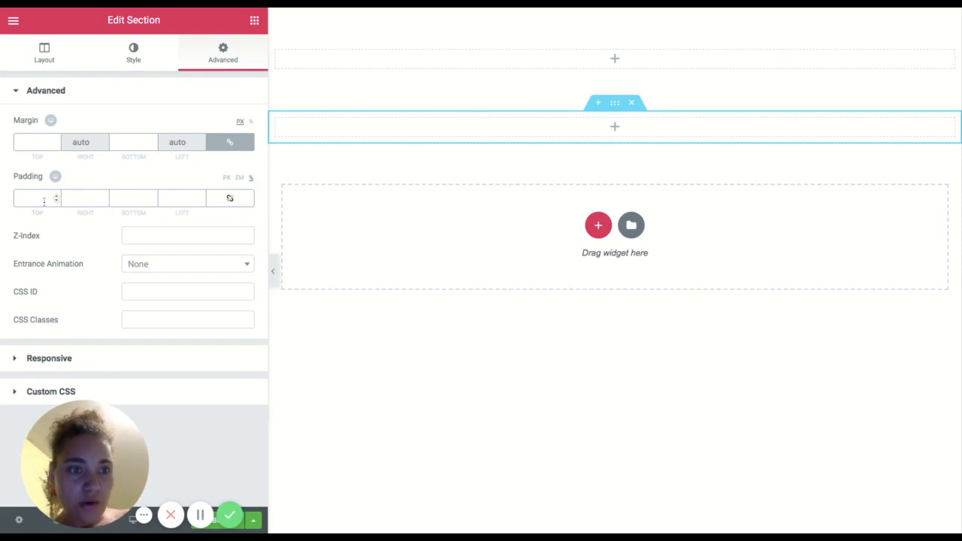
{"action": "type", "text": "2"}
{"action": "left_click", "coordinate": [132, 194]}
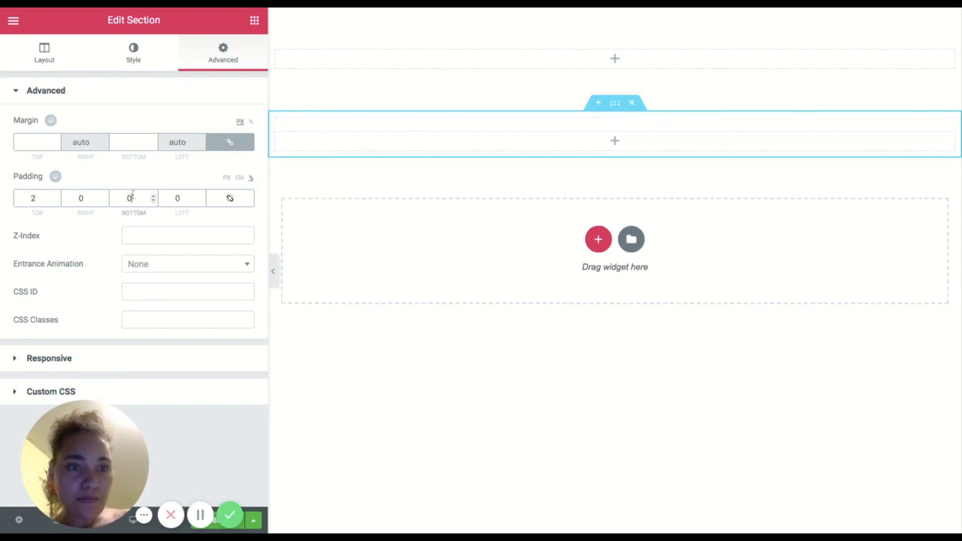
{"action": "type", "text": "2"}
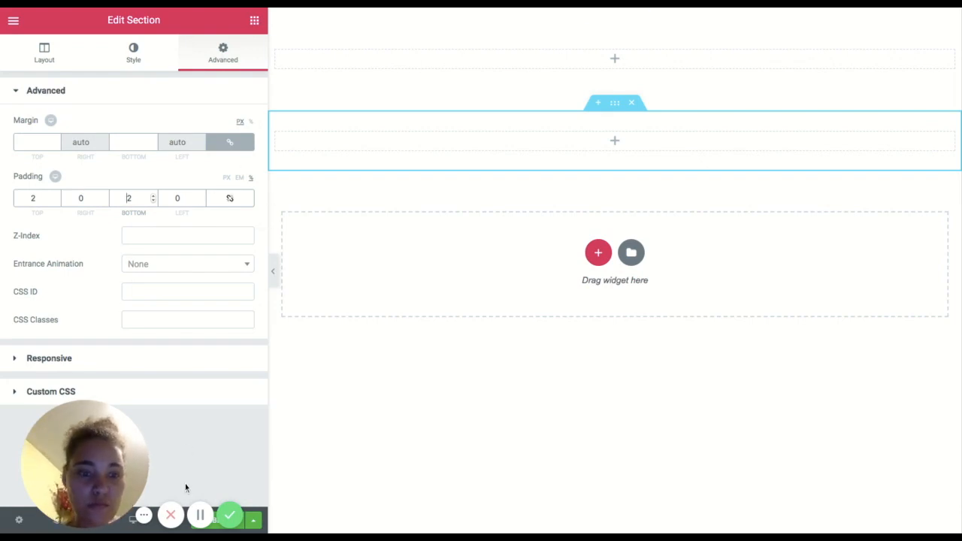
{"action": "left_click", "coordinate": [200, 514]}
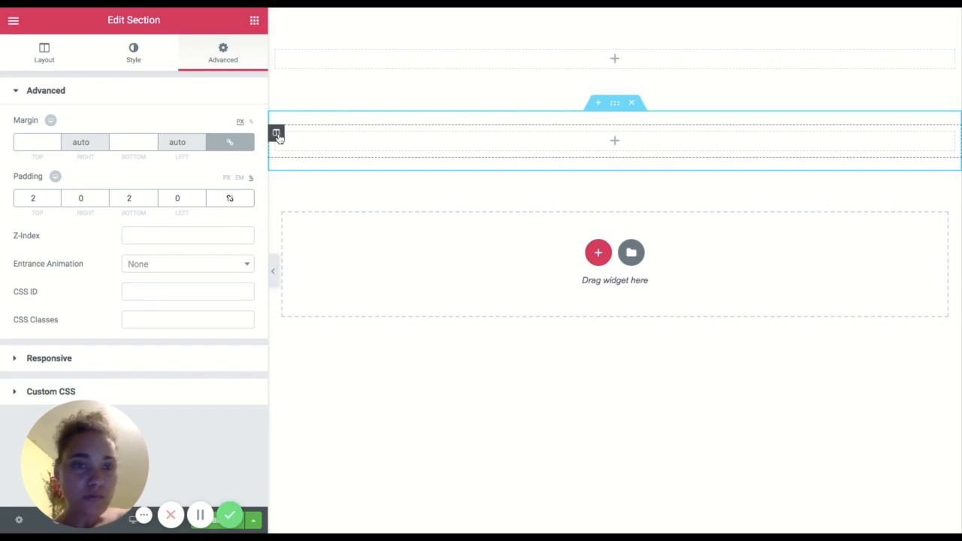
{"action": "left_click", "coordinate": [276, 135]}
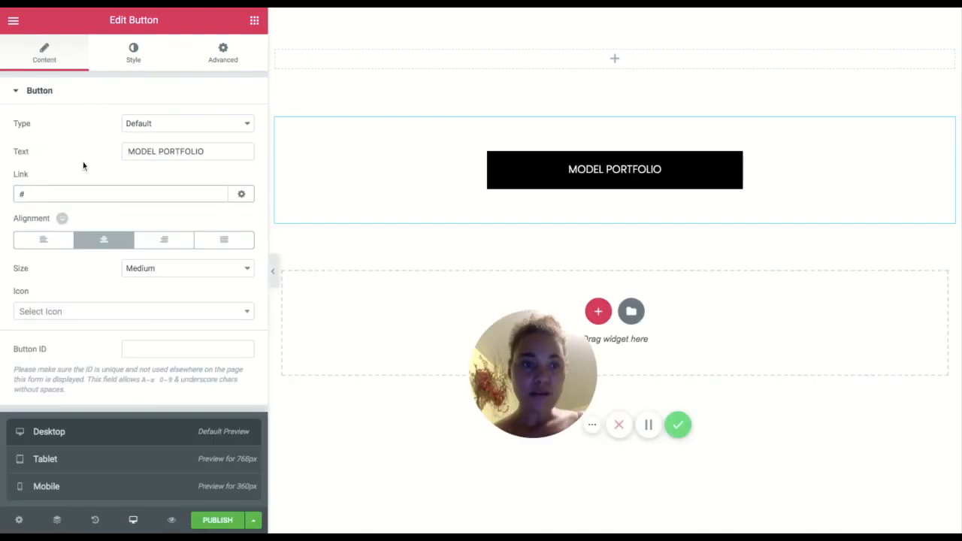
Set the MODEL PORTFOLIO button's link to iamsheilaj.com/beauty
{"action": "key", "text": "BackSpace"}
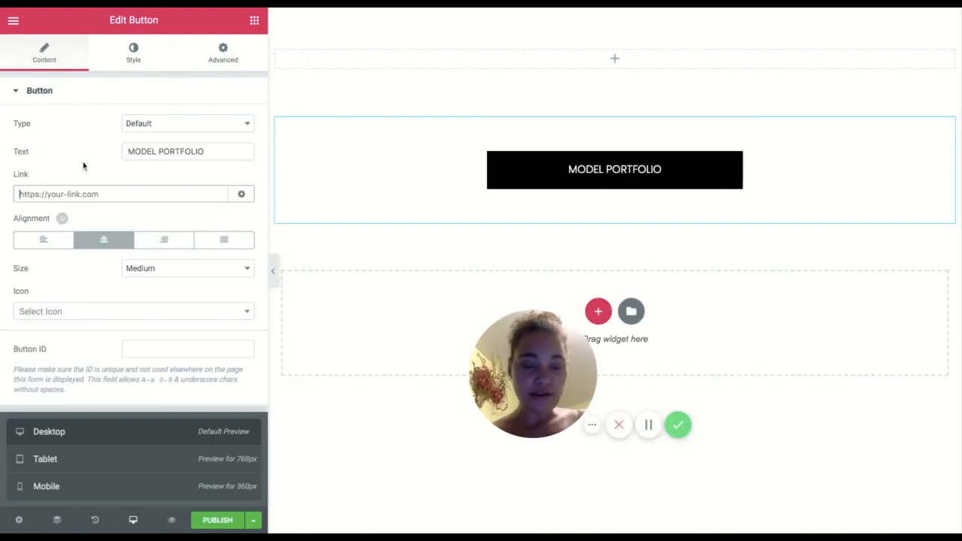
{"action": "type", "text": "beauty"}
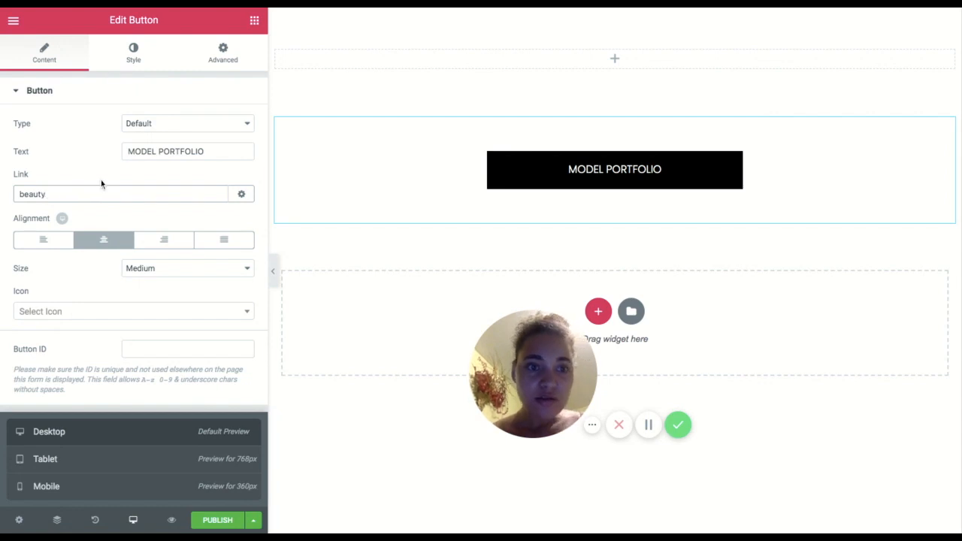
{"action": "left_click", "coordinate": [242, 195]}
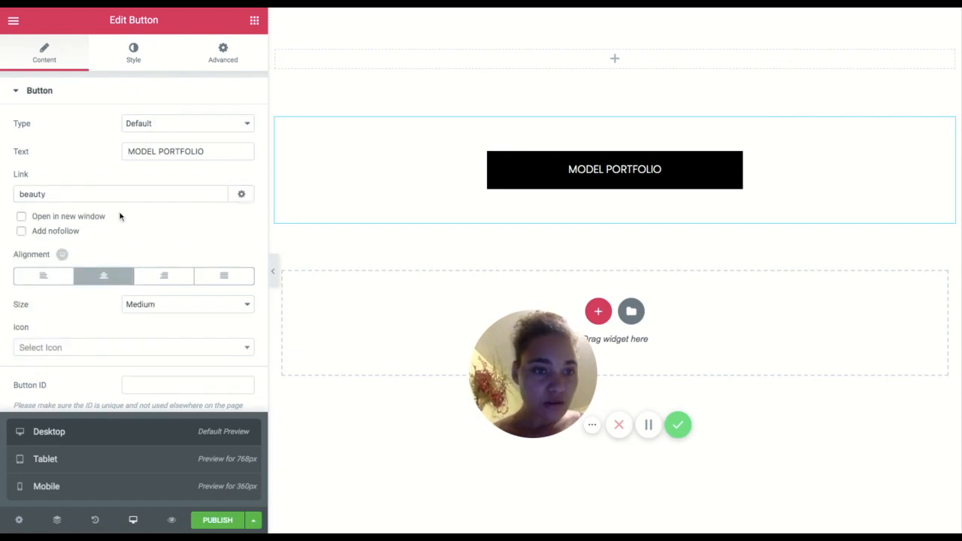
{"action": "left_click", "coordinate": [22, 218]}
{"action": "left_click", "coordinate": [59, 195]}
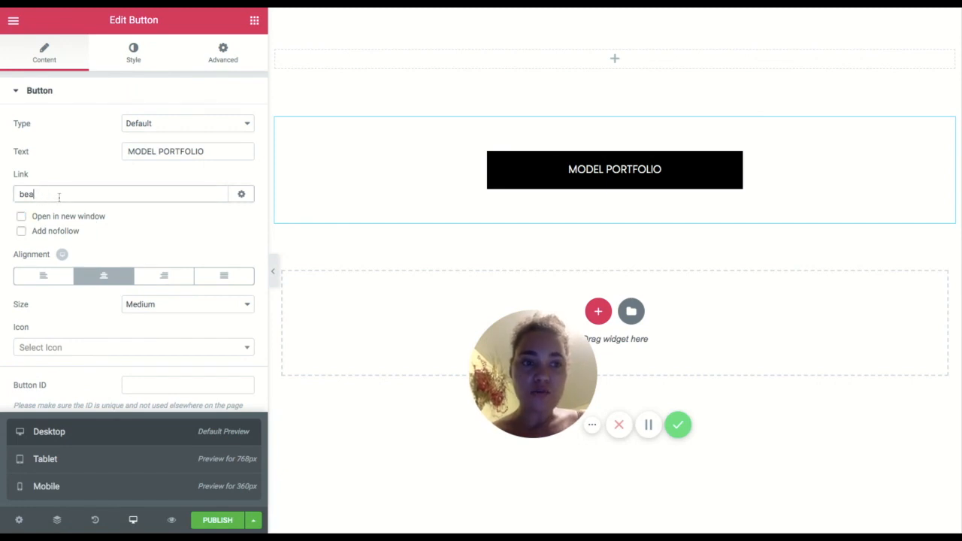
{"action": "key", "text": "BackSpace"}
{"action": "type", "text": "i"}
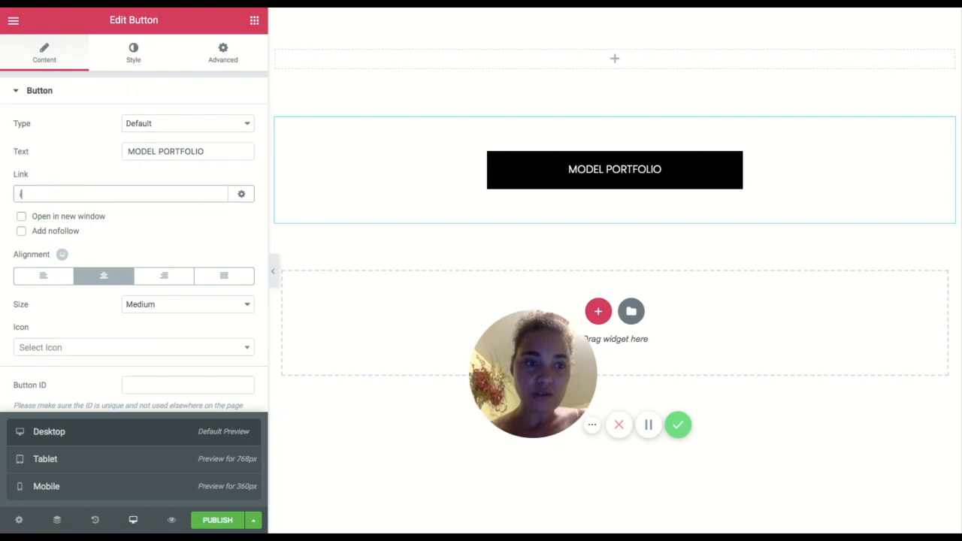
{"action": "type", "text": "amsheilaj.com"}
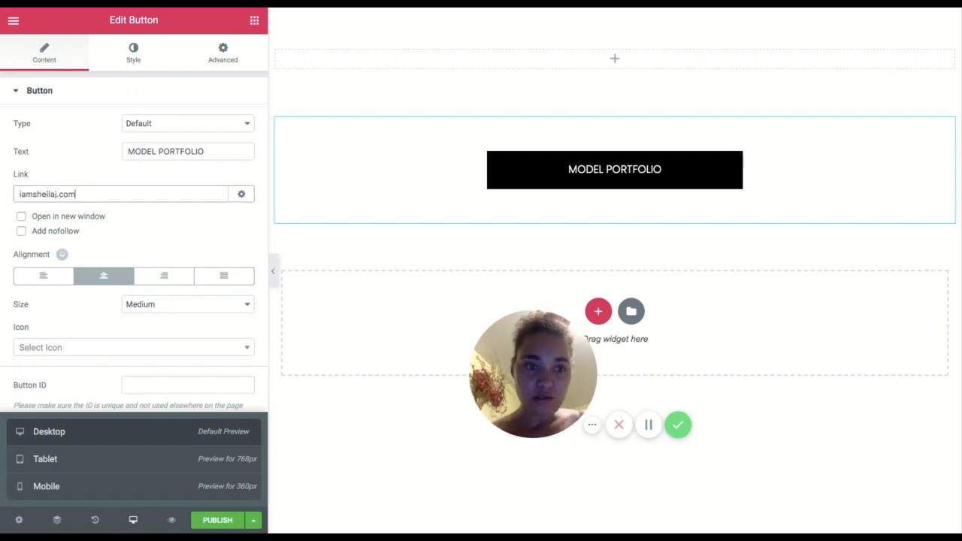
{"action": "type", "text": "/beauty"}
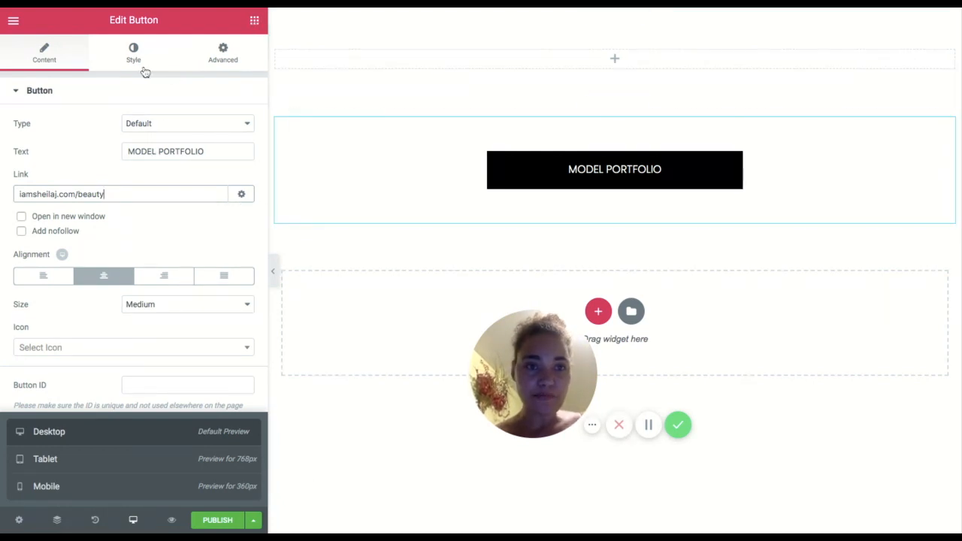
Duplicate the MODEL PORTFOLIO button and set the upper copy's top and bottom padding to 2%
{"action": "right_click", "coordinate": [620, 183]}
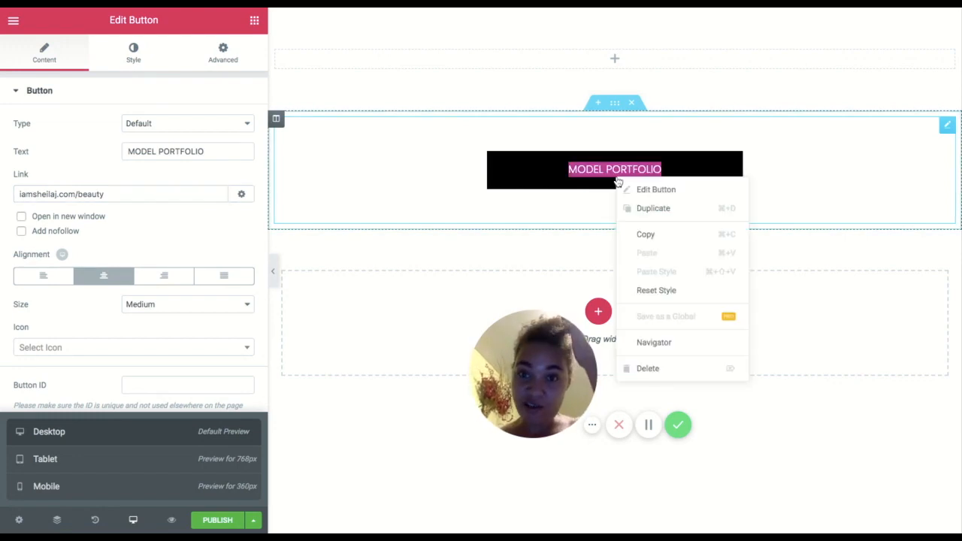
{"action": "left_click", "coordinate": [651, 211]}
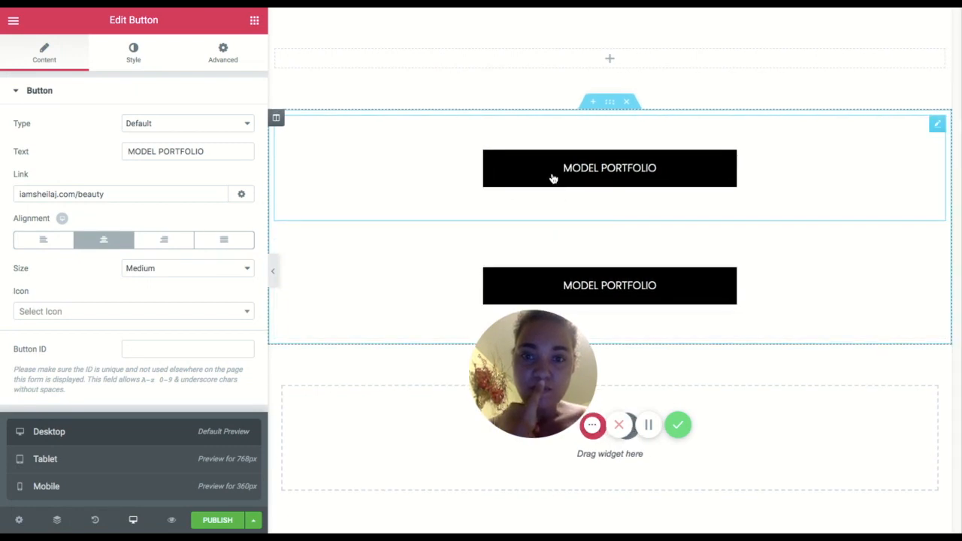
{"action": "left_click", "coordinate": [231, 53]}
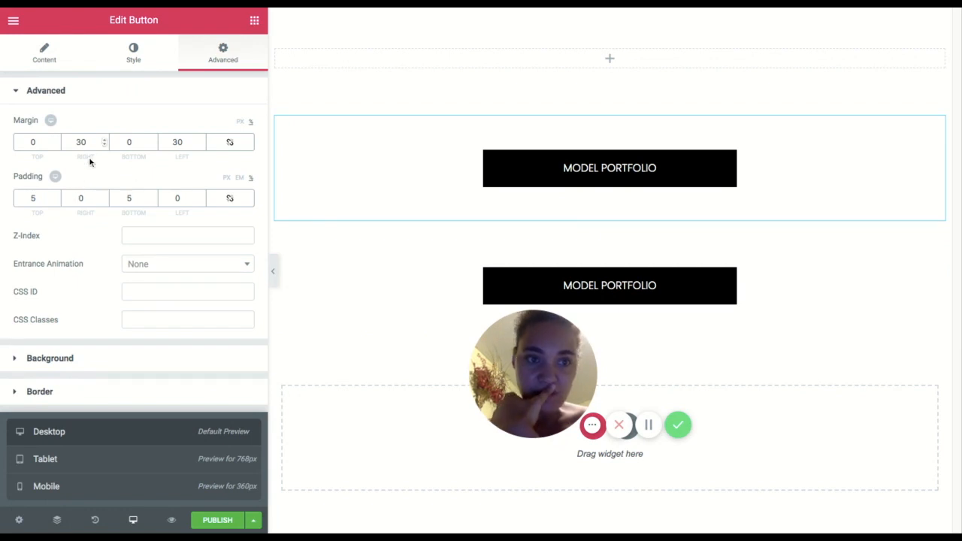
{"action": "left_click", "coordinate": [57, 202]}
{"action": "left_click", "coordinate": [57, 202]}
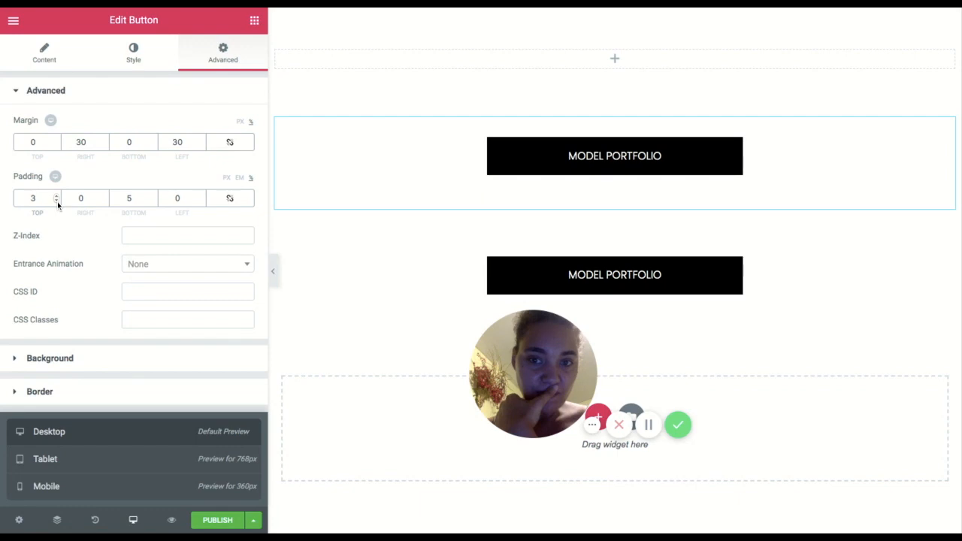
{"action": "left_click", "coordinate": [57, 201]}
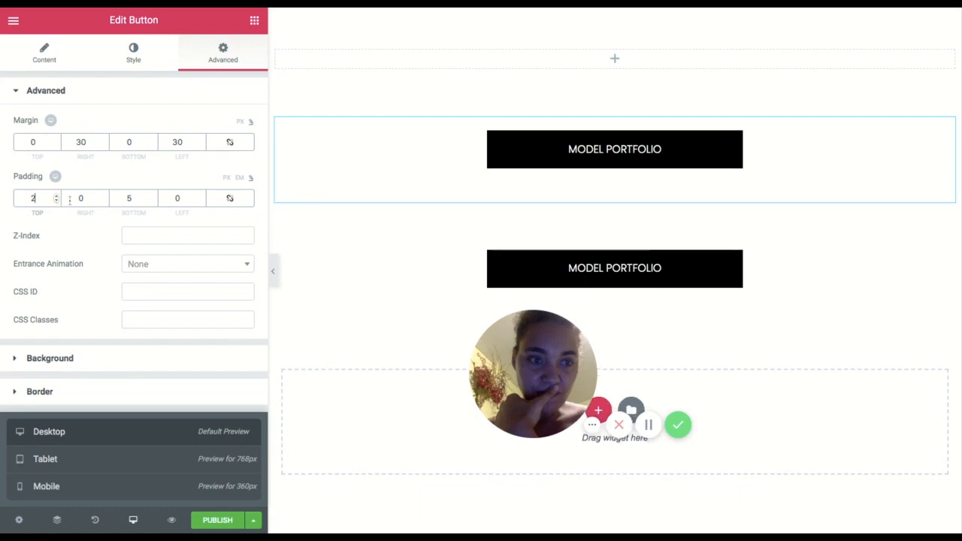
{"action": "left_click", "coordinate": [153, 201]}
{"action": "left_click", "coordinate": [153, 200]}
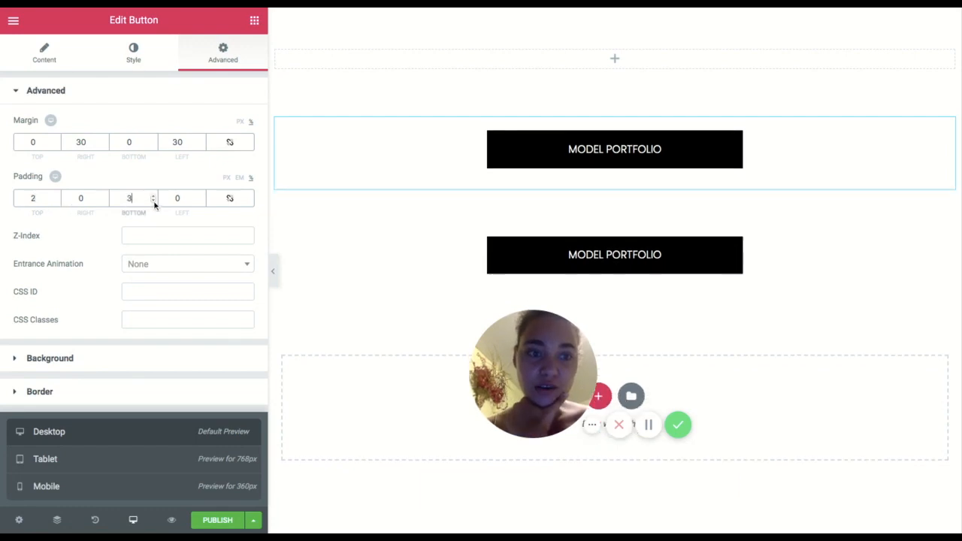
{"action": "left_click", "coordinate": [153, 200]}
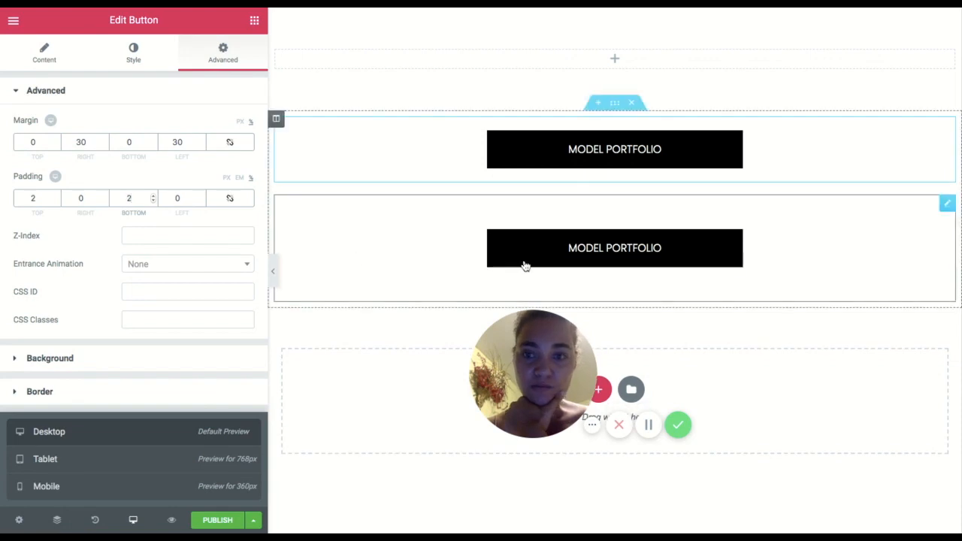
Set the lower MODEL PORTFOLIO button's top and bottom padding to 2%
{"action": "left_click", "coordinate": [594, 253]}
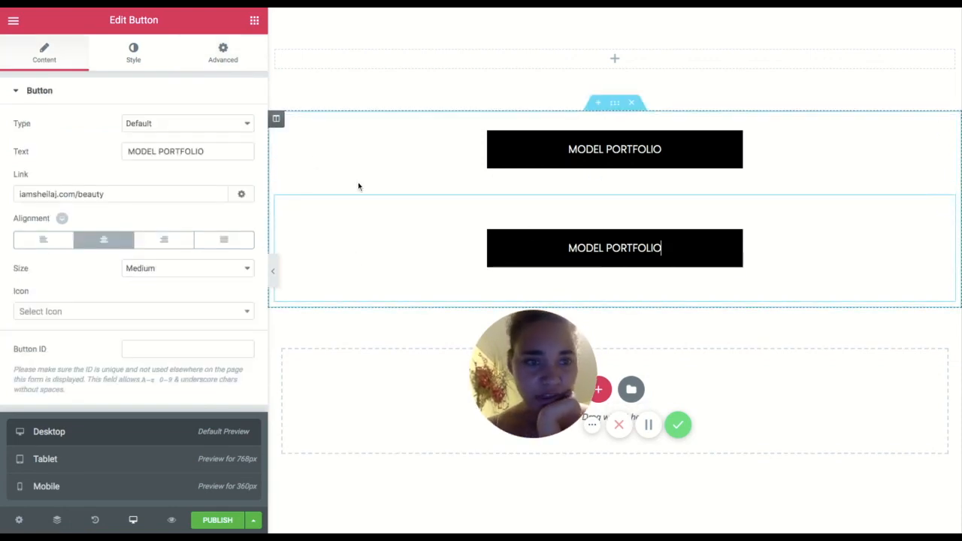
{"action": "left_click", "coordinate": [224, 49]}
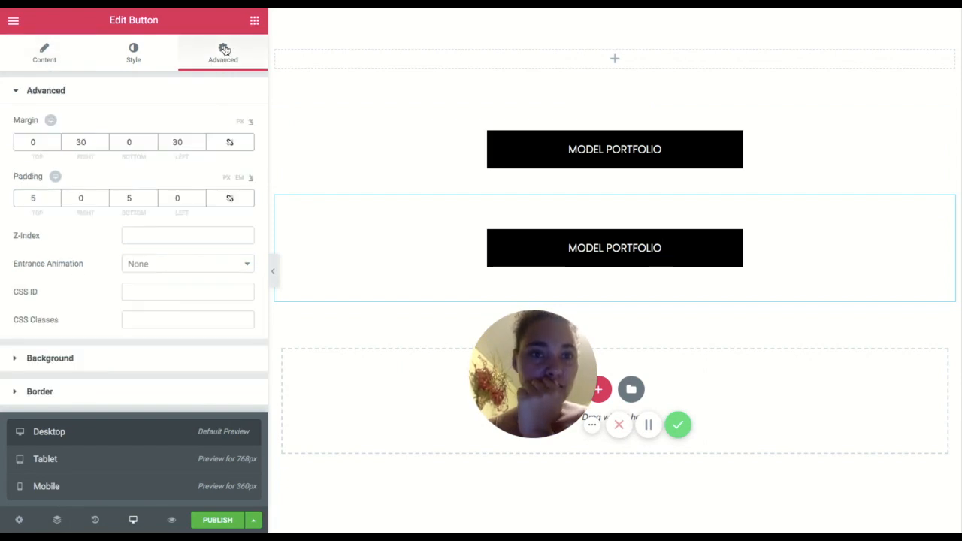
{"action": "left_click", "coordinate": [57, 201]}
{"action": "left_click", "coordinate": [56, 201]}
{"action": "left_click", "coordinate": [57, 201]}
{"action": "left_click", "coordinate": [154, 201]}
{"action": "left_click", "coordinate": [154, 202]}
{"action": "left_click", "coordinate": [154, 202]}
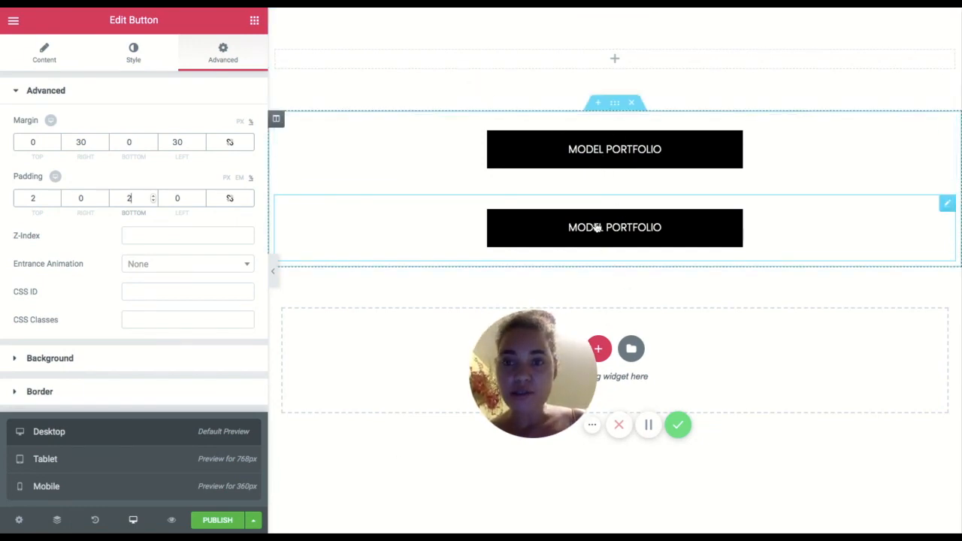
Change the lower button's text to PHOTOGRAPHY PORTFOLIO
{"action": "left_click", "coordinate": [53, 65]}
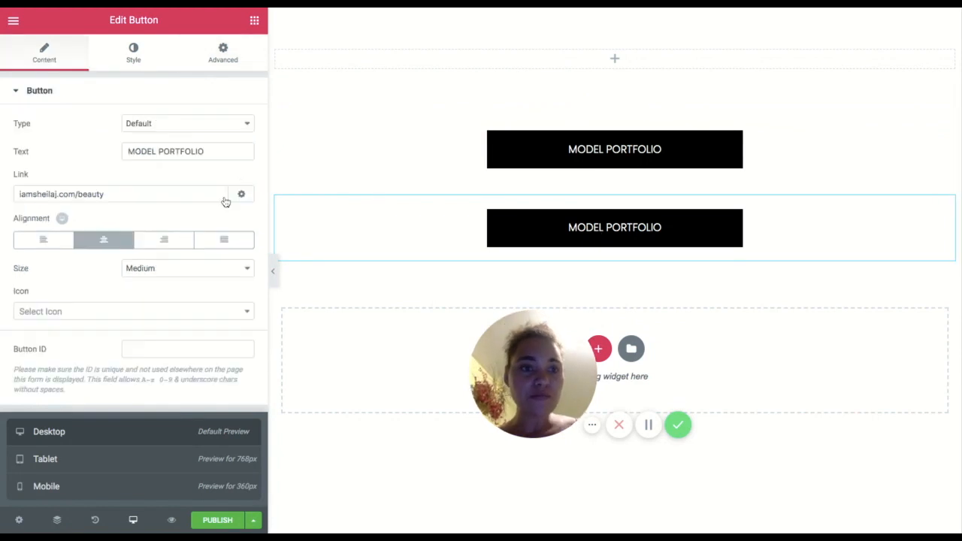
{"action": "triple_click", "coordinate": [173, 151]}
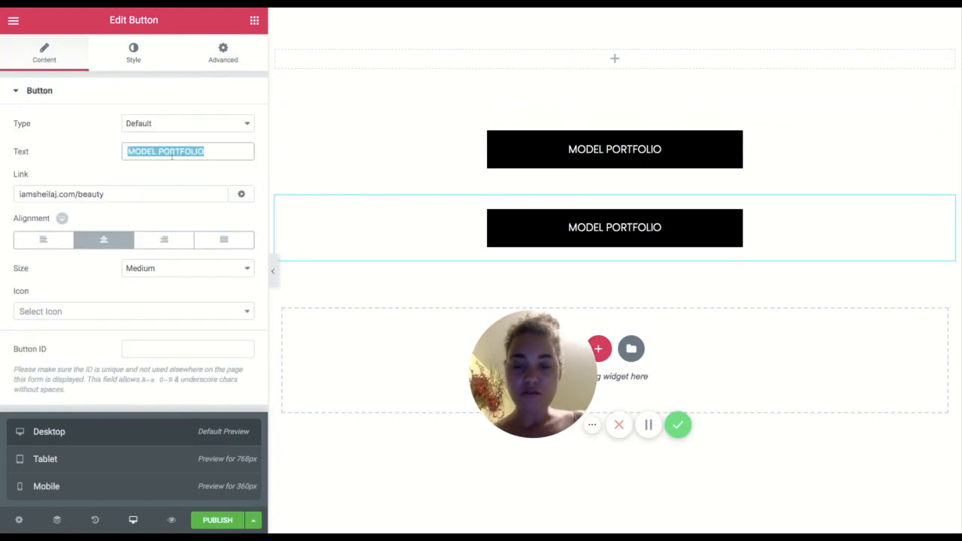
{"action": "key", "text": "BackSpace"}
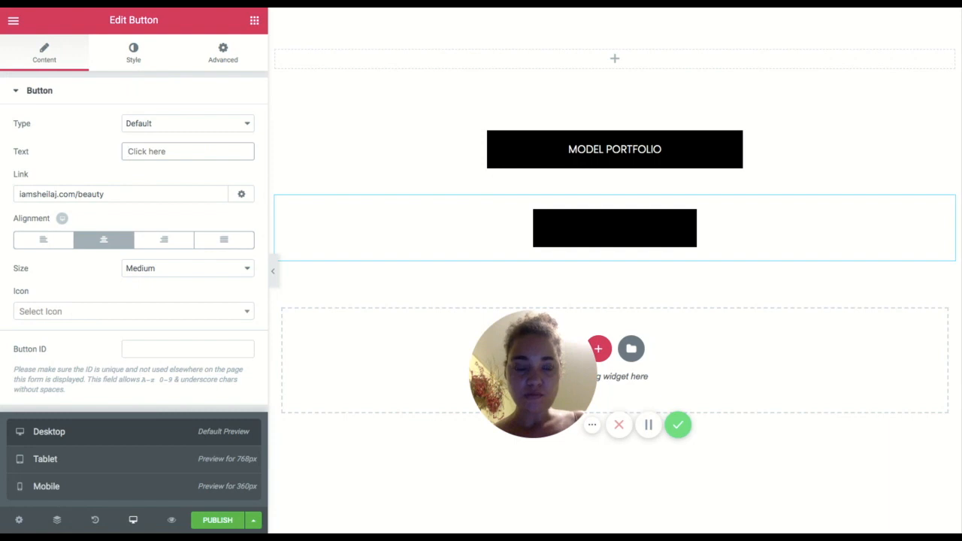
{"action": "type", "text": "P"}
{"action": "key", "text": "BackSpace"}
{"action": "type", "text": "PHot"}
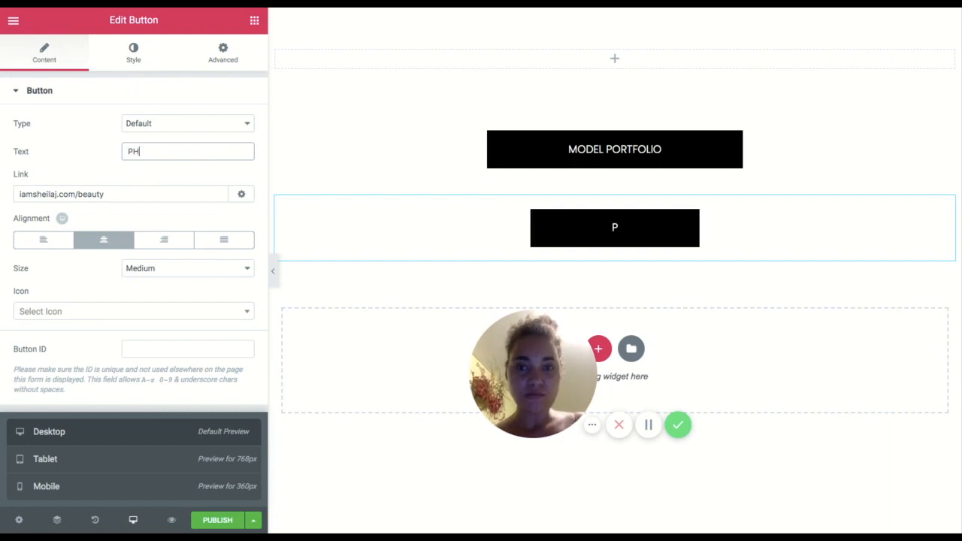
{"action": "key", "text": "BackSpace"}
{"action": "key", "text": "BackSpace"}
{"action": "key", "text": "BackSpace"}
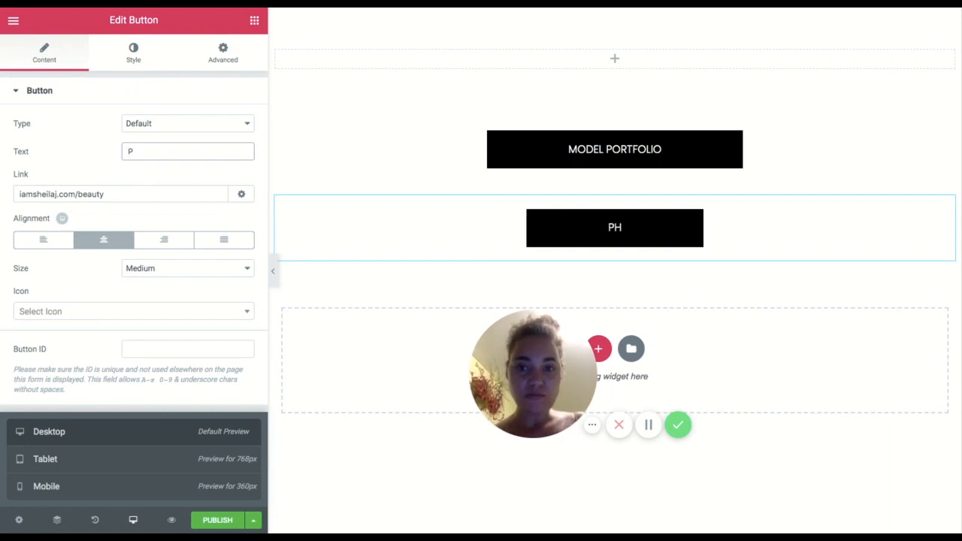
{"action": "type", "text": "HOT"}
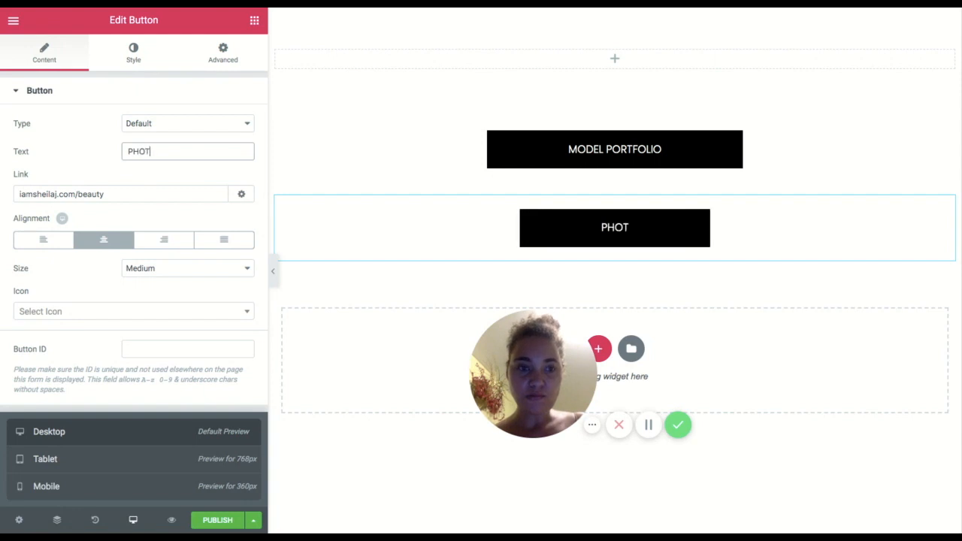
{"action": "type", "text": "OGRAPHY"}
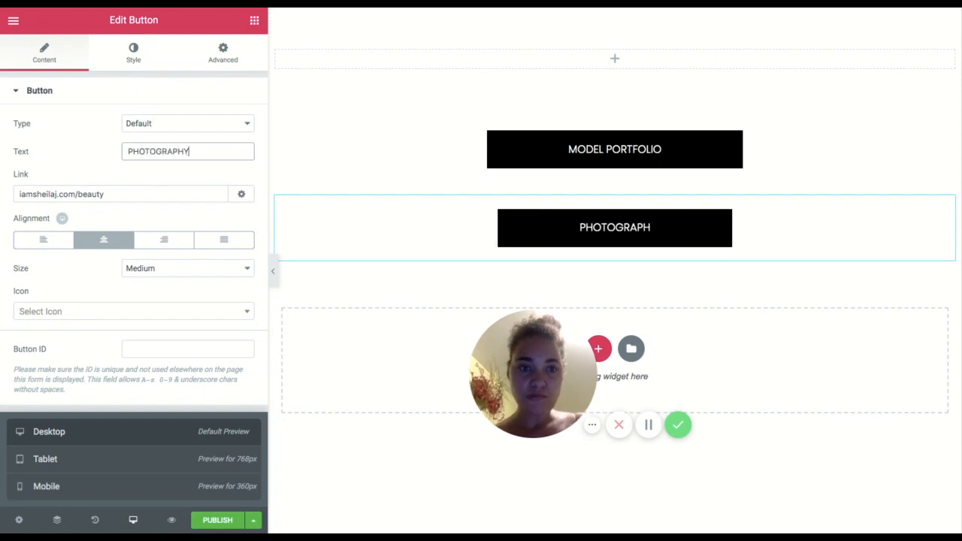
{"action": "type", "text": " PORF"}
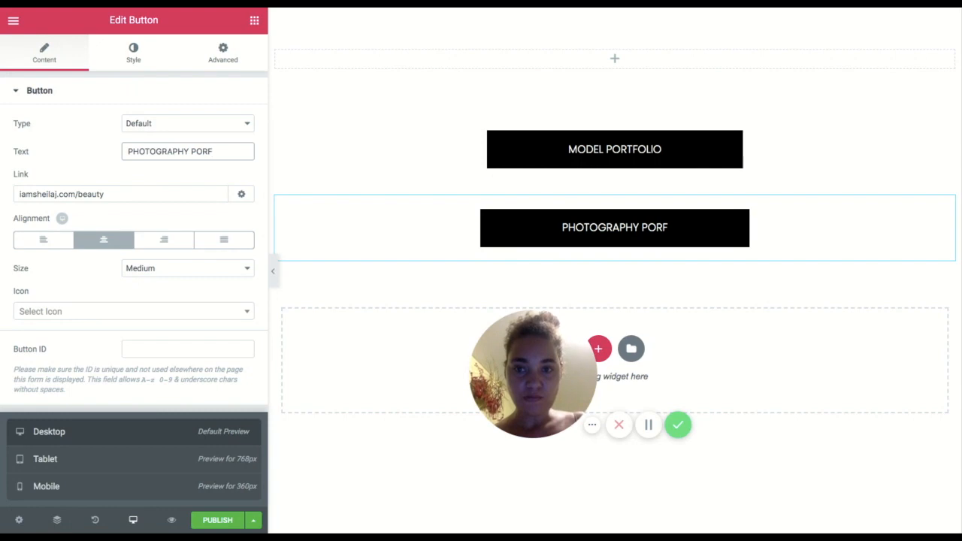
{"action": "key", "text": "BackSpace"}
{"action": "type", "text": "TF"}
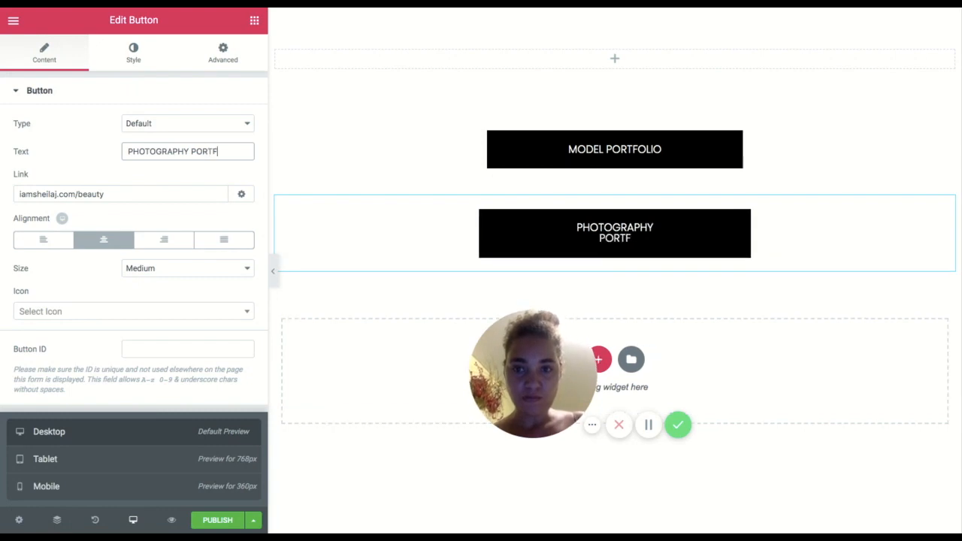
{"action": "type", "text": "OLIO"}
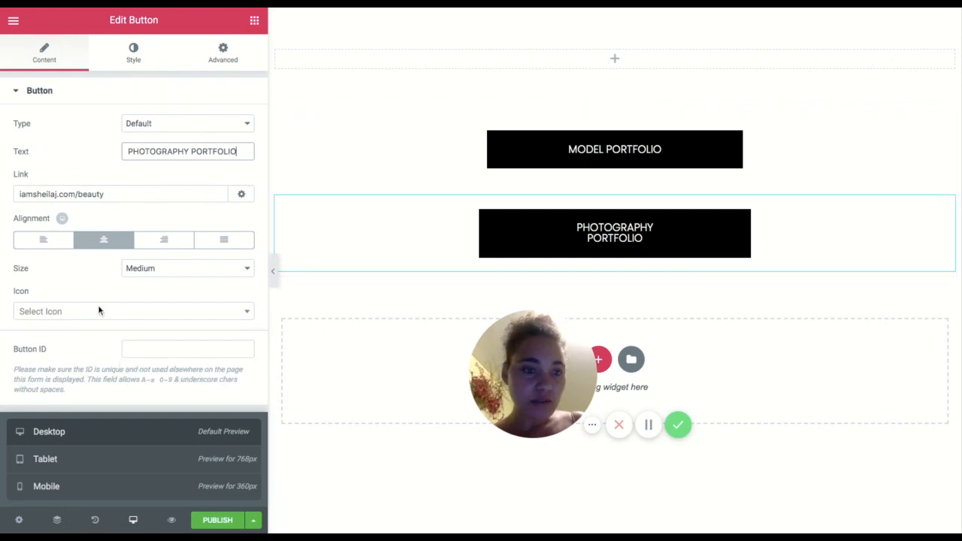
Try a right inner padding of 28% on the PHOTOGRAPHY PORTFOLIO button and restore it to 30%
{"action": "left_click", "coordinate": [127, 62]}
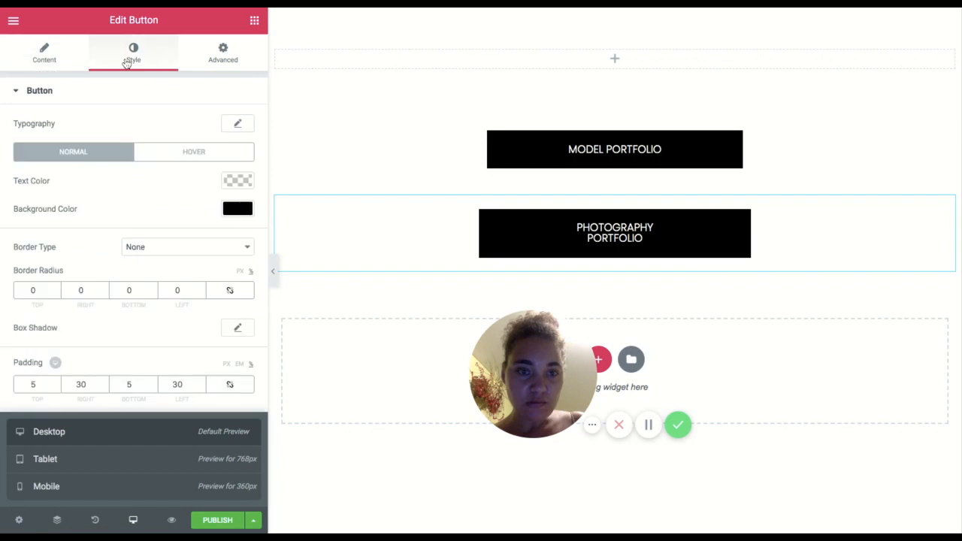
{"action": "left_click", "coordinate": [105, 389]}
{"action": "left_click", "coordinate": [104, 388]}
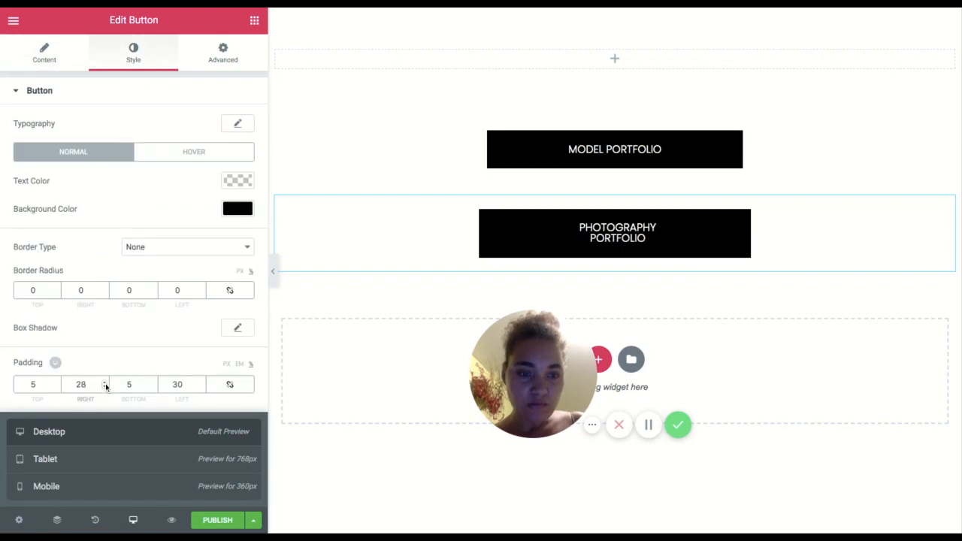
{"action": "left_click", "coordinate": [105, 381]}
{"action": "left_click", "coordinate": [104, 381]}
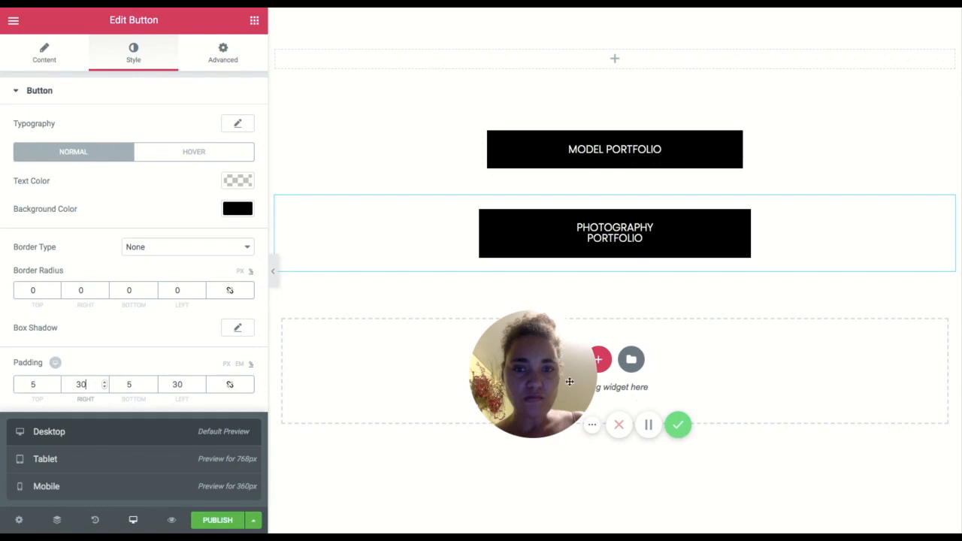
{"action": "left_click", "coordinate": [649, 424]}
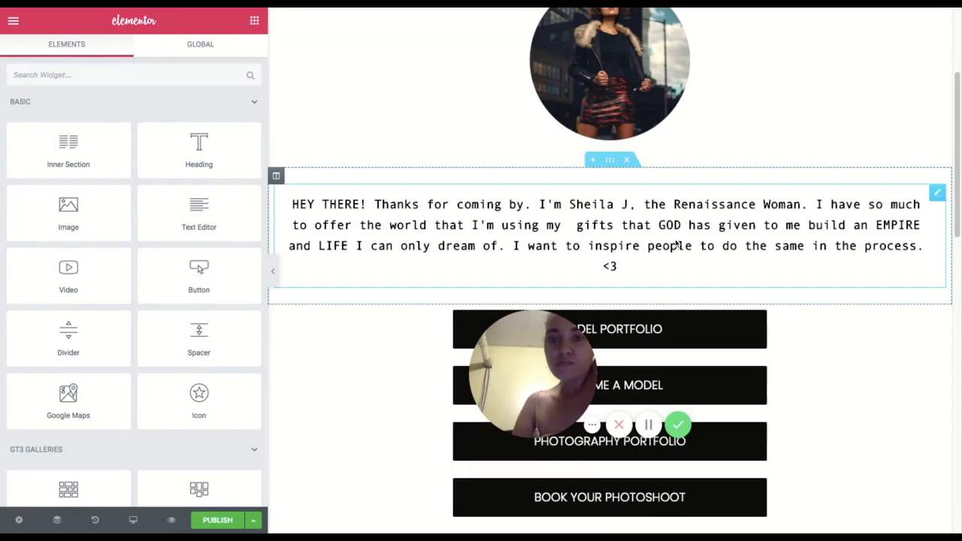
Delete the section containing the handwritten signature logo above the round portrait
{"action": "scroll", "coordinate": [675, 240], "scroll_direction": "up", "scroll_amount": 5}
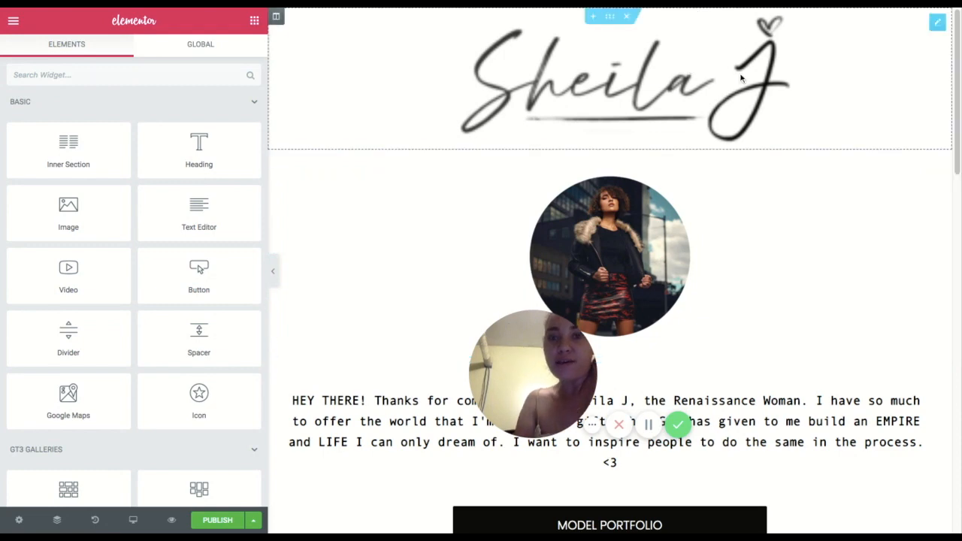
{"action": "left_click", "coordinate": [628, 17]}
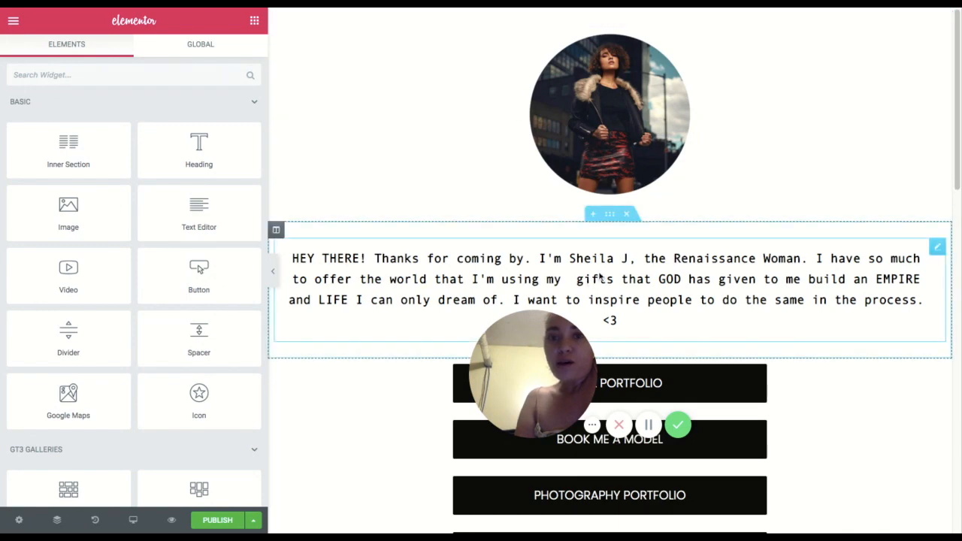
Select the whole "HEY THERE! Thanks for coming by" introduction paragraph below the portrait and copy it
{"action": "mouse_move", "coordinate": [626, 321]}
{"action": "left_mouse_down"}
{"action": "mouse_move", "coordinate": [360, 279]}
{"action": "mouse_move", "coordinate": [291, 259]}
{"action": "left_mouse_up"}
{"action": "right_click", "coordinate": [308, 260]}
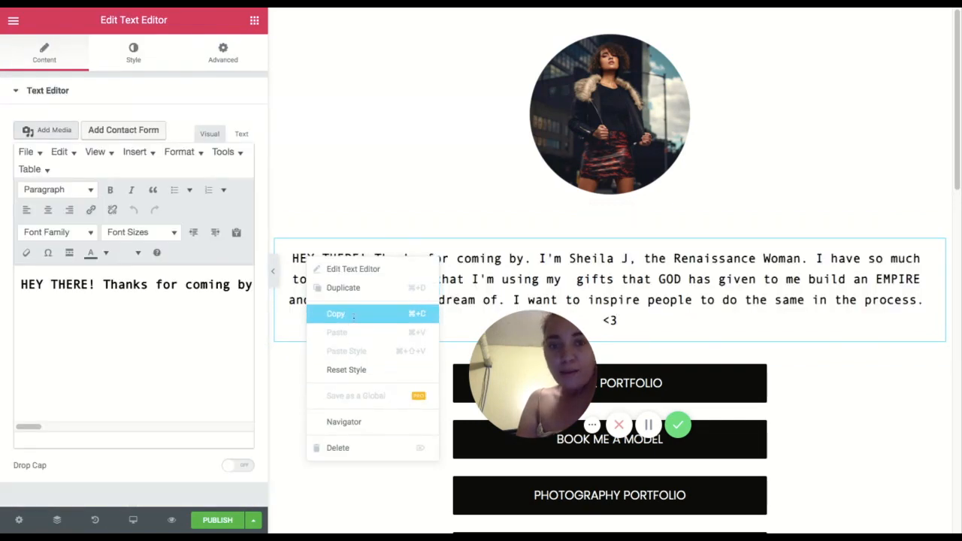
{"action": "left_click", "coordinate": [350, 321]}
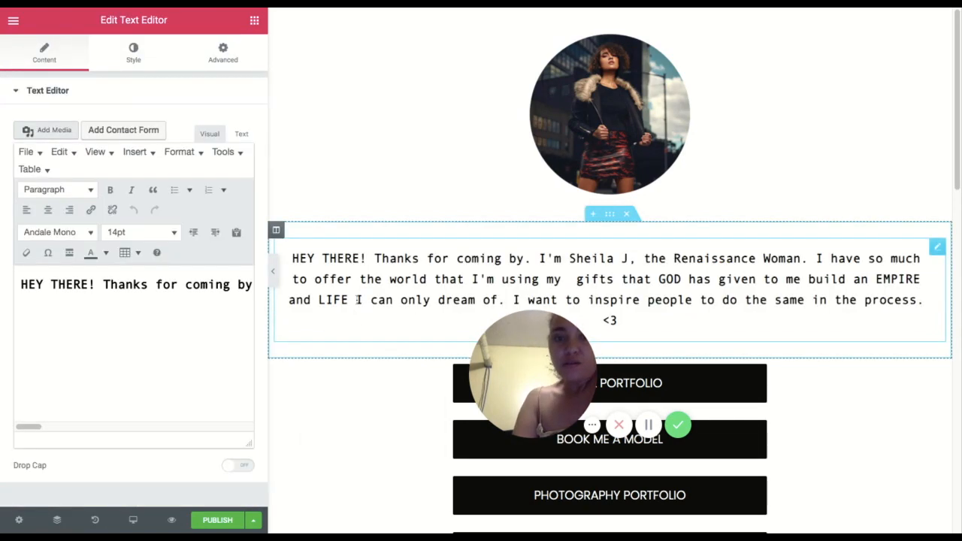
Delete the section containing the introduction paragraph between the round portrait and the button stack
{"action": "left_click", "coordinate": [626, 215]}
{"action": "scroll", "coordinate": [571, 176], "scroll_direction": "down", "scroll_amount": 4}
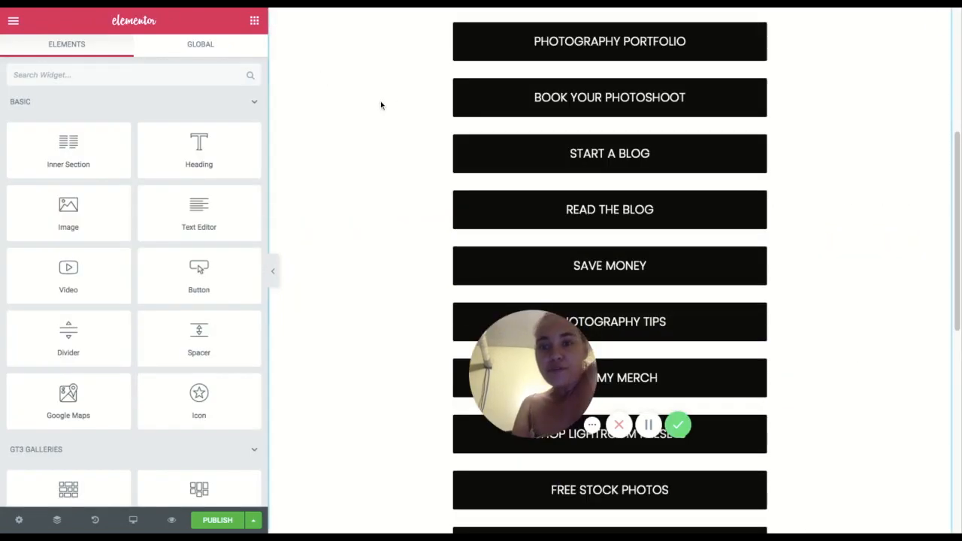
{"action": "scroll", "coordinate": [608, 104], "scroll_direction": "down", "scroll_amount": 5}
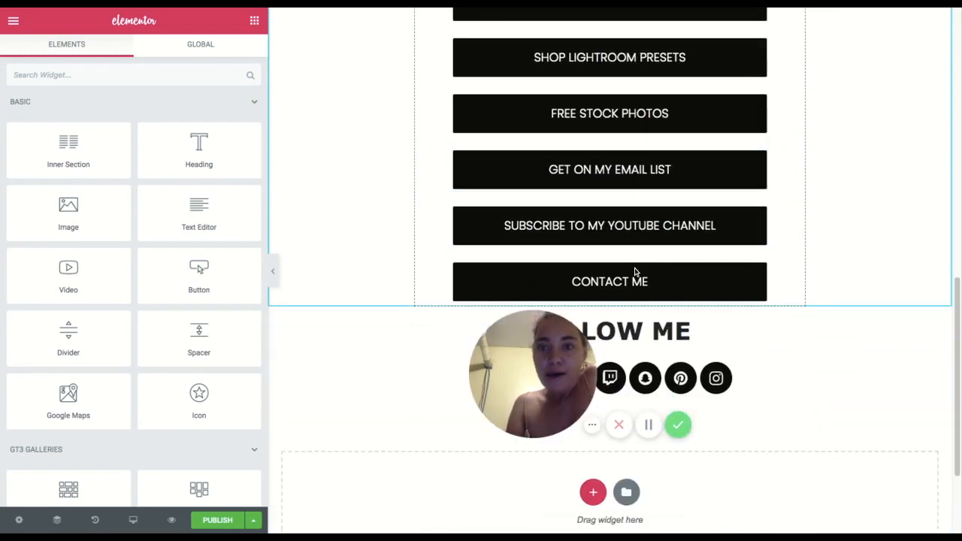
{"action": "scroll", "coordinate": [573, 188], "scroll_direction": "up", "scroll_amount": 5}
{"action": "scroll", "coordinate": [573, 187], "scroll_direction": "up", "scroll_amount": 5}
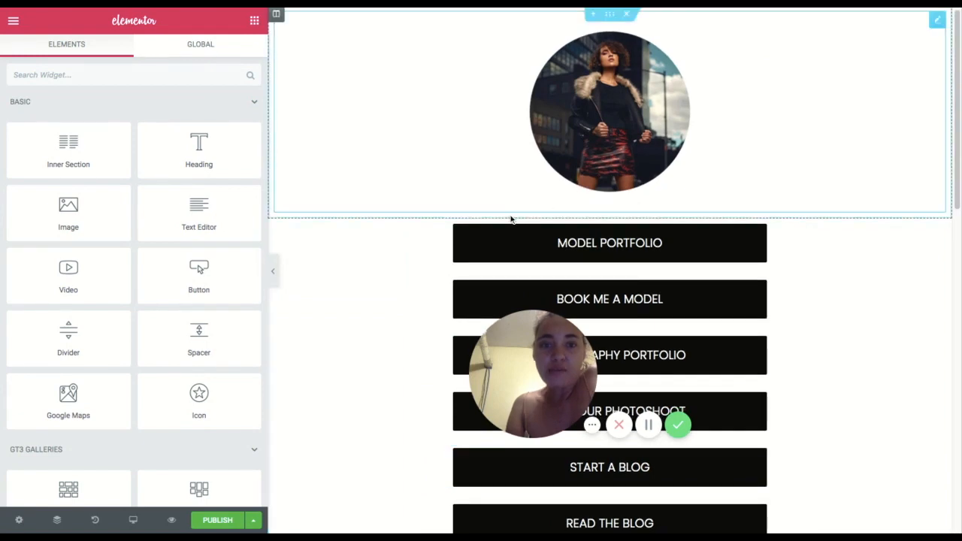
Open the MODEL PORTFOLIO button for editing and examine its style settings against the rest of the button stack
{"action": "left_click", "coordinate": [577, 250]}
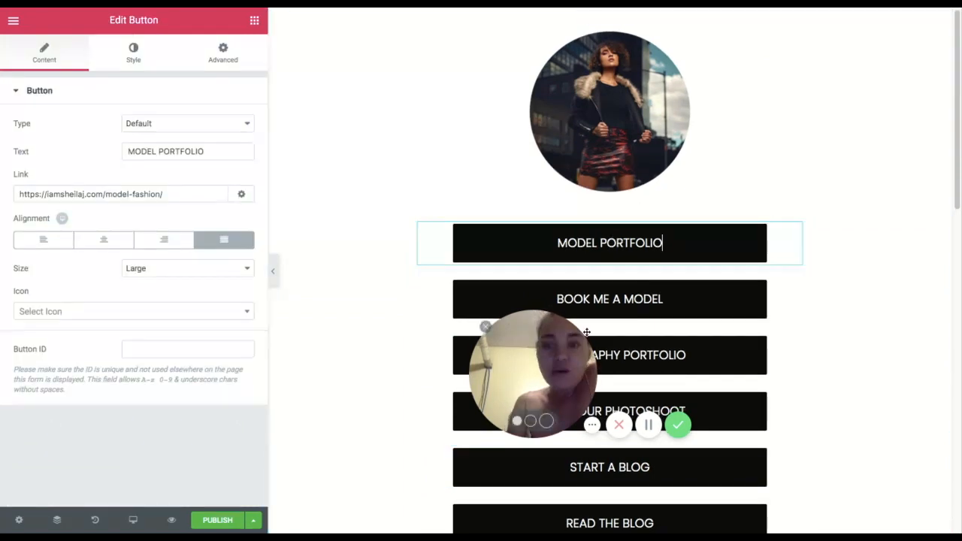
{"action": "left_click", "coordinate": [138, 58]}
{"action": "scroll", "coordinate": [639, 293], "scroll_direction": "down", "scroll_amount": 7}
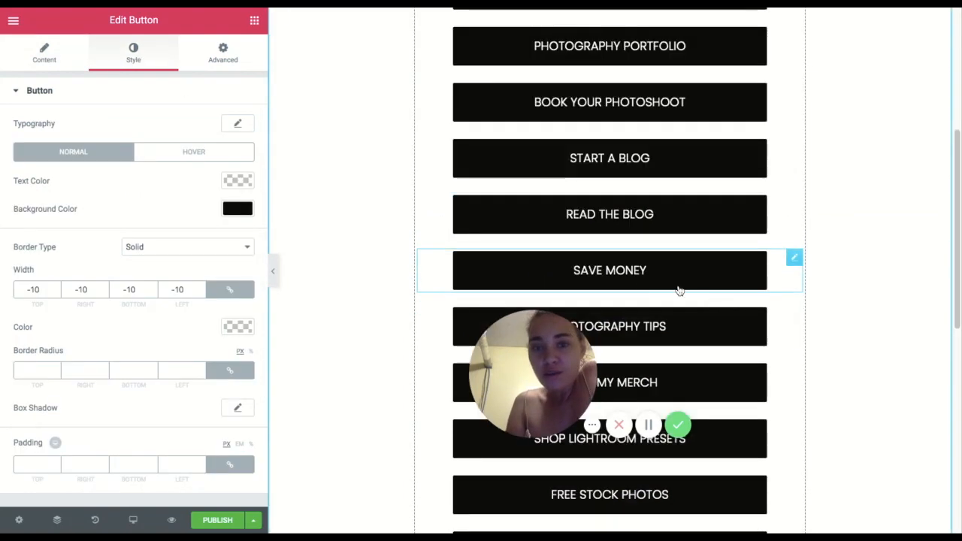
{"action": "scroll", "coordinate": [636, 275], "scroll_direction": "down", "scroll_amount": 2}
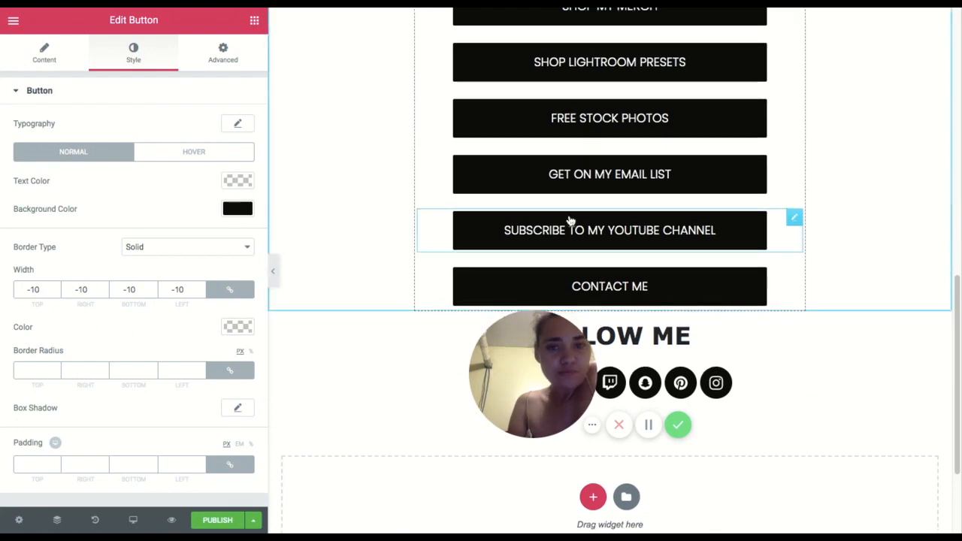
{"action": "scroll", "coordinate": [553, 226], "scroll_direction": "up", "scroll_amount": 6}
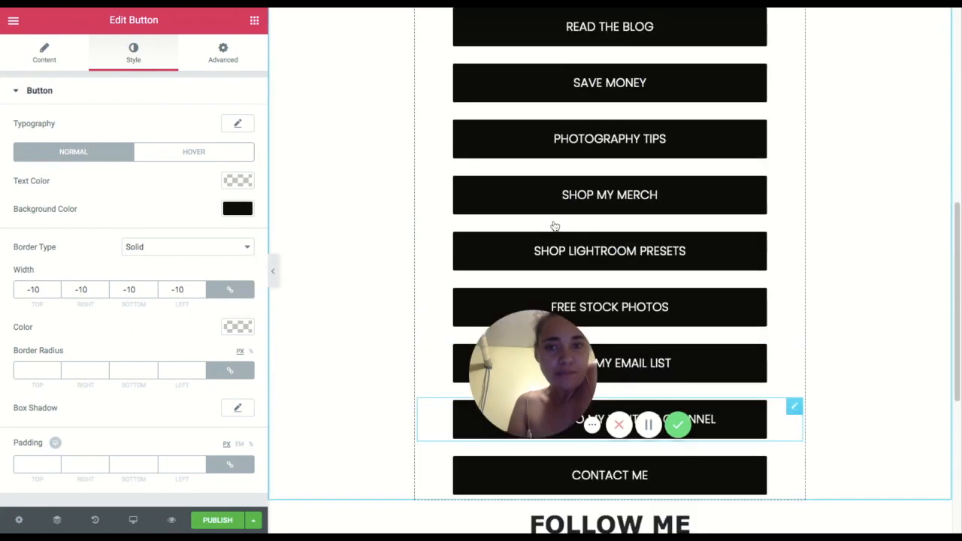
{"action": "scroll", "coordinate": [451, 222], "scroll_direction": "up", "scroll_amount": 3}
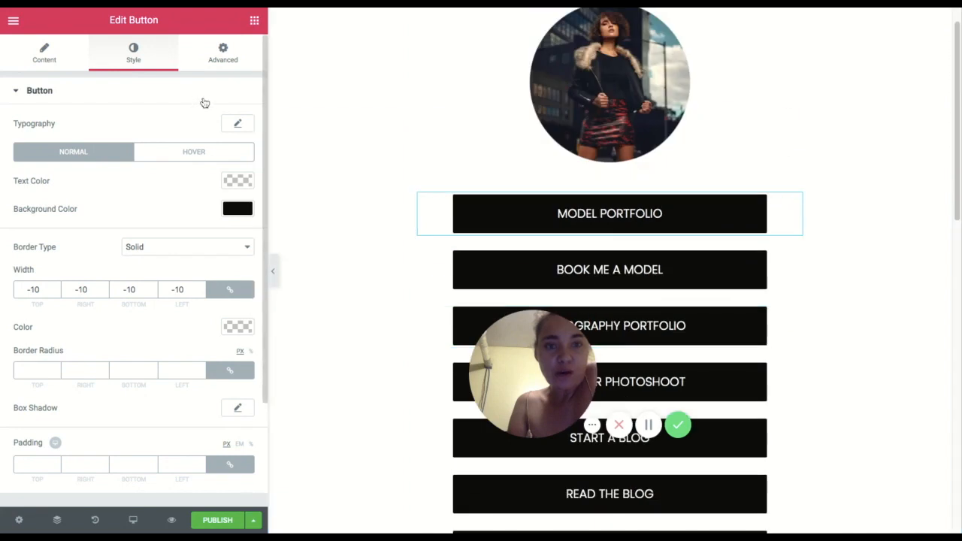
Try center alignment and the Medium and Small sizes on the MODEL PORTFOLIO button, then restore justified alignment and Large size
{"action": "left_click", "coordinate": [37, 63]}
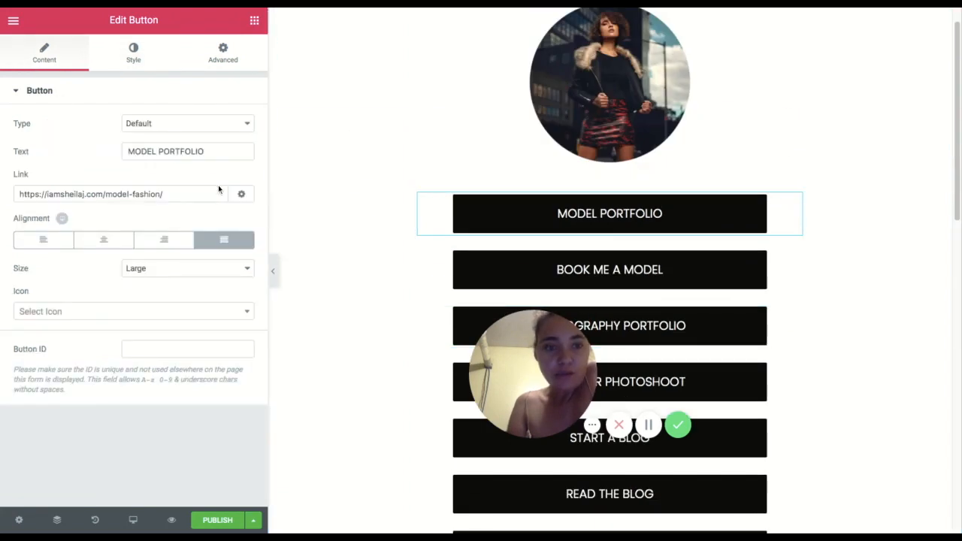
{"action": "left_click", "coordinate": [118, 244]}
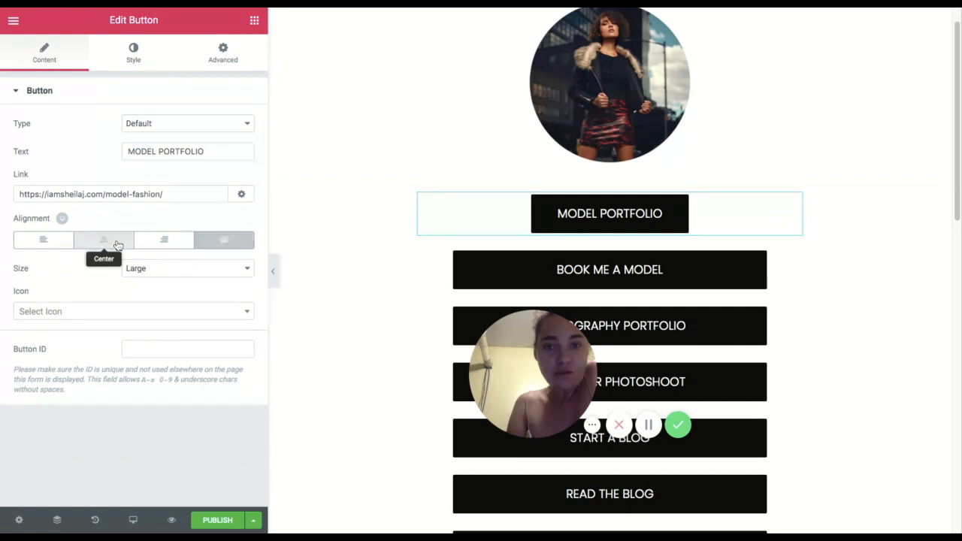
{"action": "left_click", "coordinate": [223, 246]}
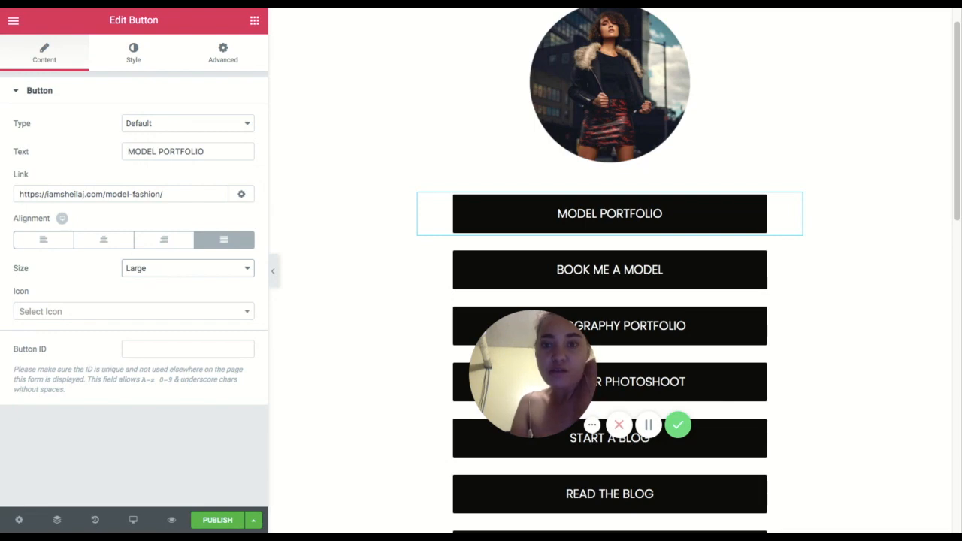
{"action": "left_click", "coordinate": [181, 253]}
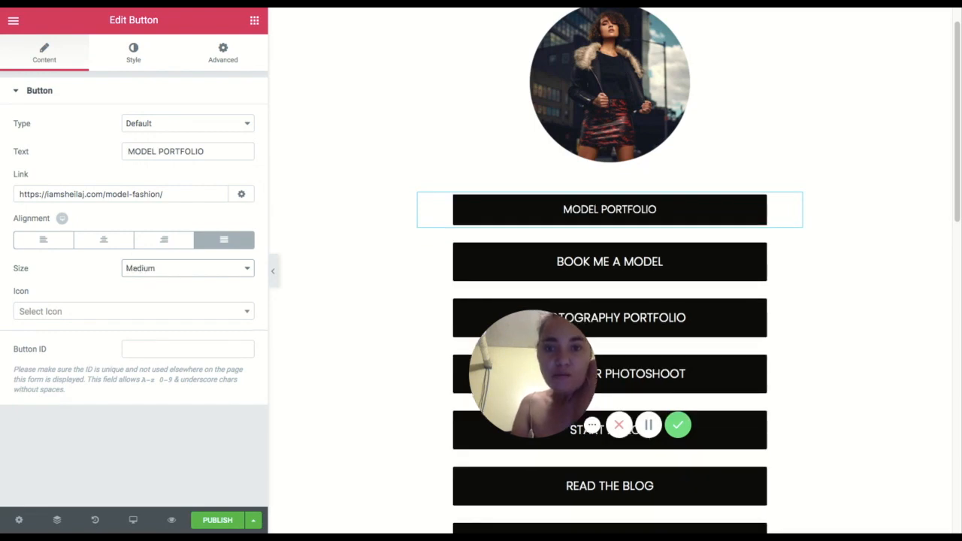
{"action": "left_click", "coordinate": [168, 265]}
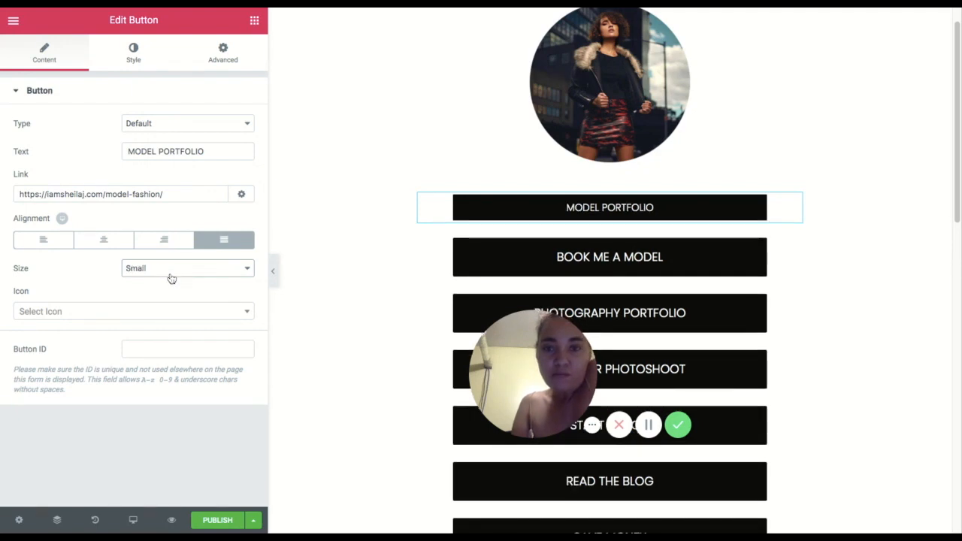
{"action": "left_click", "coordinate": [171, 299]}
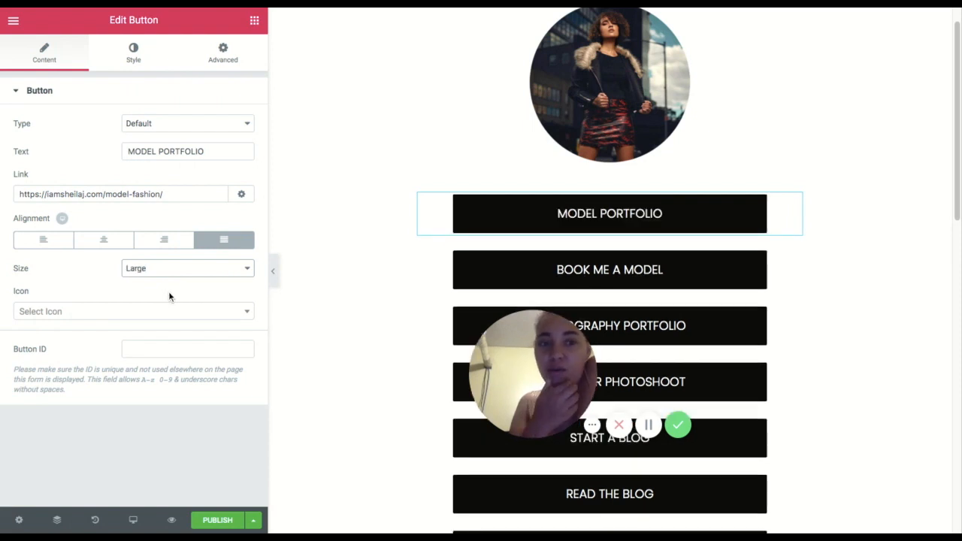
Look over the full button stack and open the MODEL PORTFOLIO button's advanced spacing settings
{"action": "left_click", "coordinate": [132, 61]}
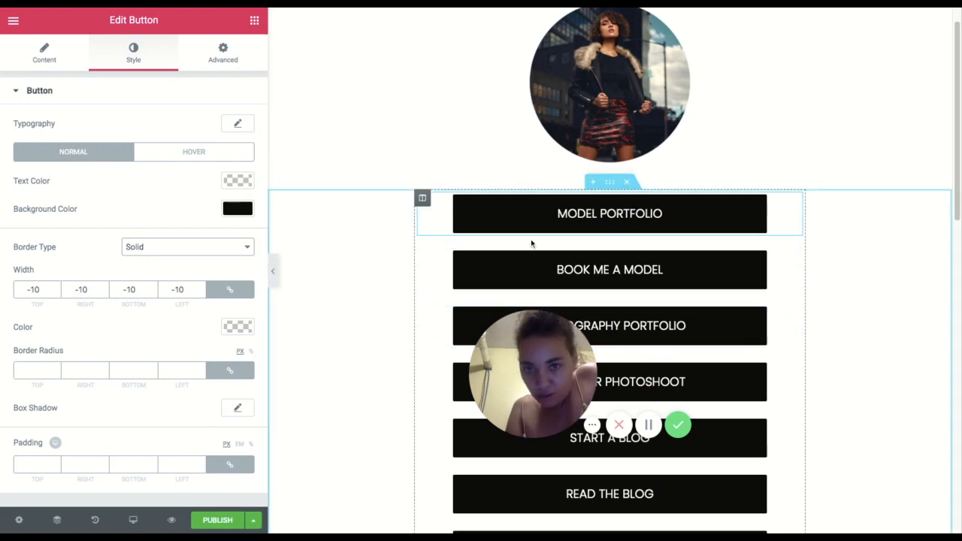
{"action": "scroll", "coordinate": [611, 337], "scroll_direction": "down", "scroll_amount": 10}
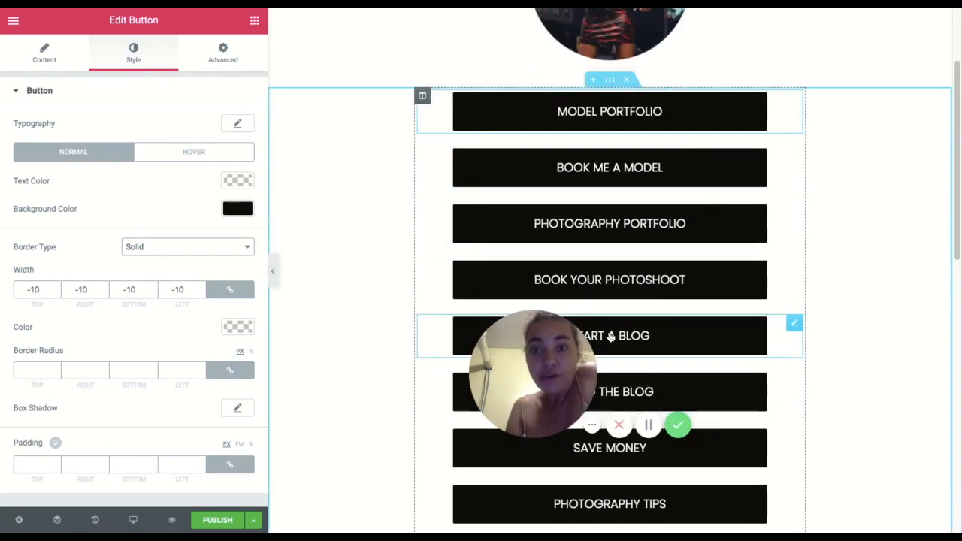
{"action": "scroll", "coordinate": [610, 337], "scroll_direction": "up", "scroll_amount": 10}
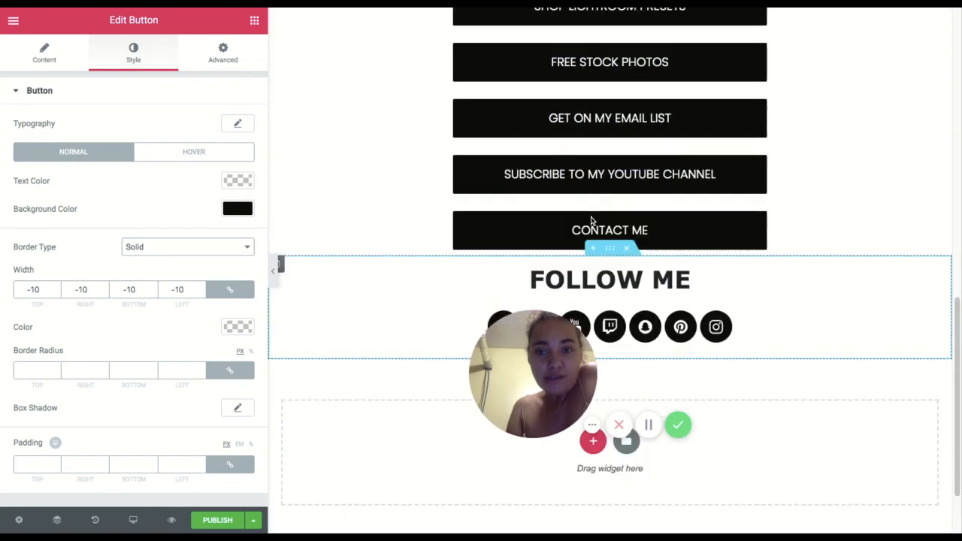
{"action": "scroll", "coordinate": [591, 220], "scroll_direction": "up", "scroll_amount": 3}
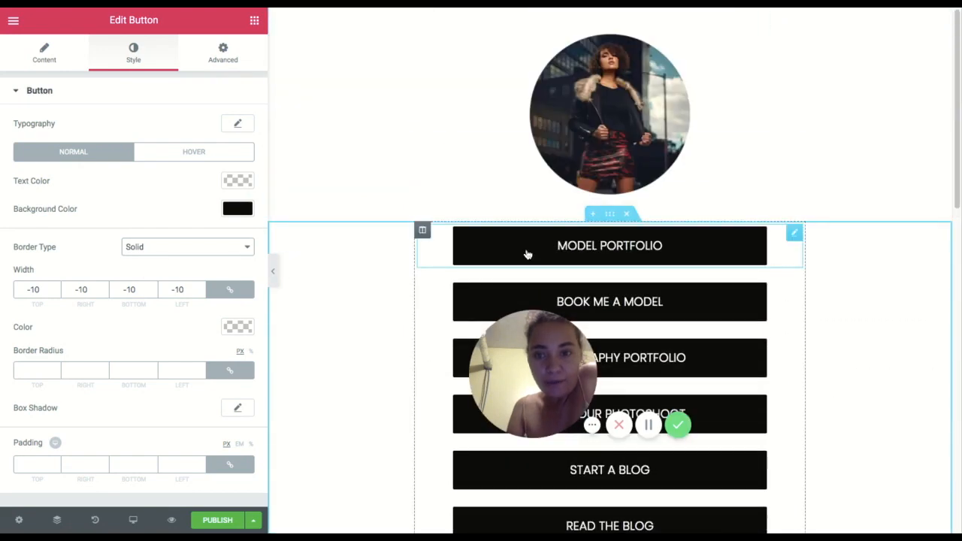
{"action": "scroll", "coordinate": [567, 289], "scroll_direction": "down", "scroll_amount": 6}
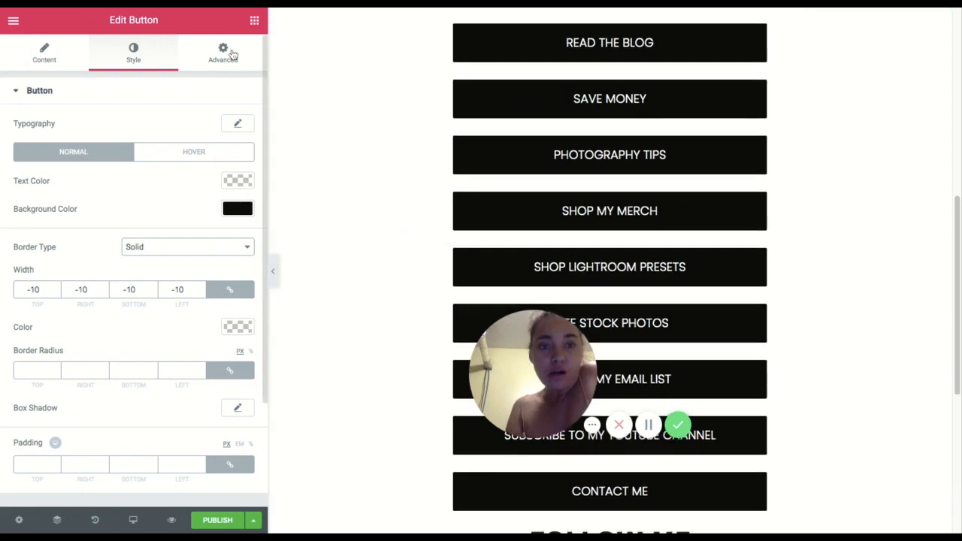
{"action": "scroll", "coordinate": [206, 117], "scroll_direction": "up", "scroll_amount": 1}
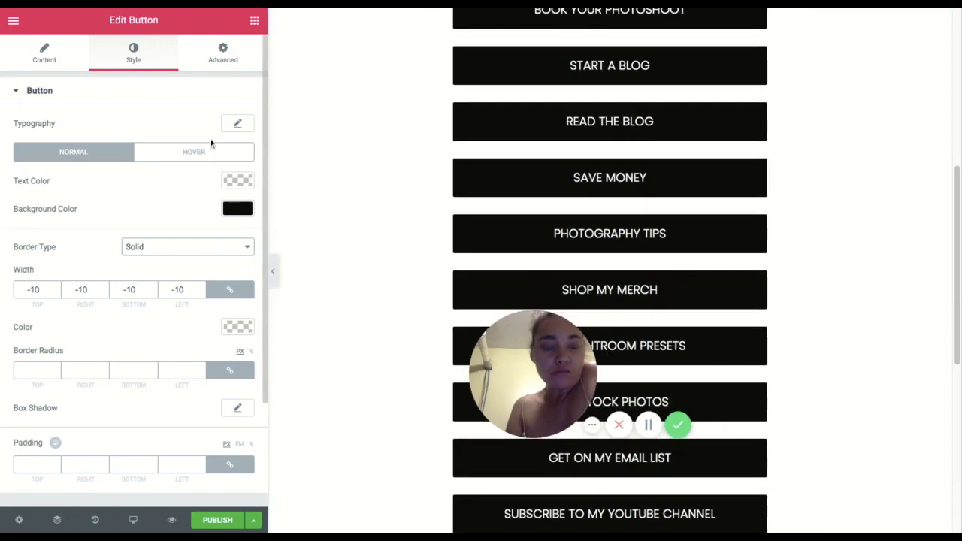
{"action": "left_click", "coordinate": [218, 62]}
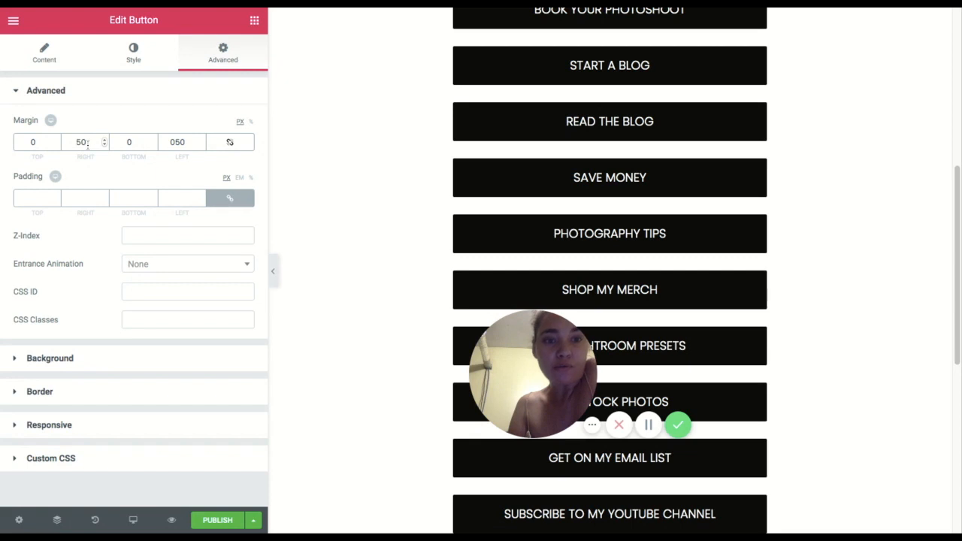
Switch the MODEL PORTFOLIO button's margin unit to percent and try right and left margins of 30%
{"action": "left_click", "coordinate": [251, 122]}
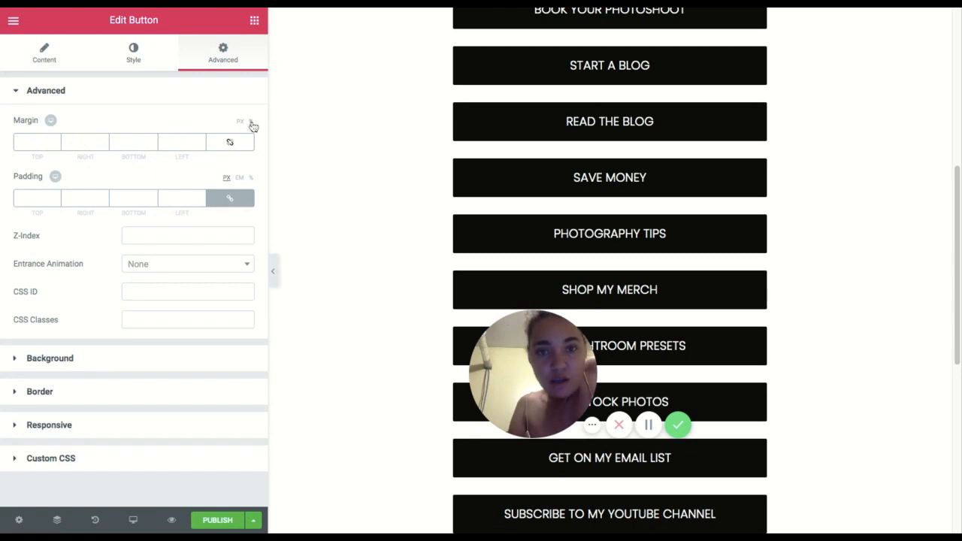
{"action": "scroll", "coordinate": [484, 166], "scroll_direction": "up", "scroll_amount": 2}
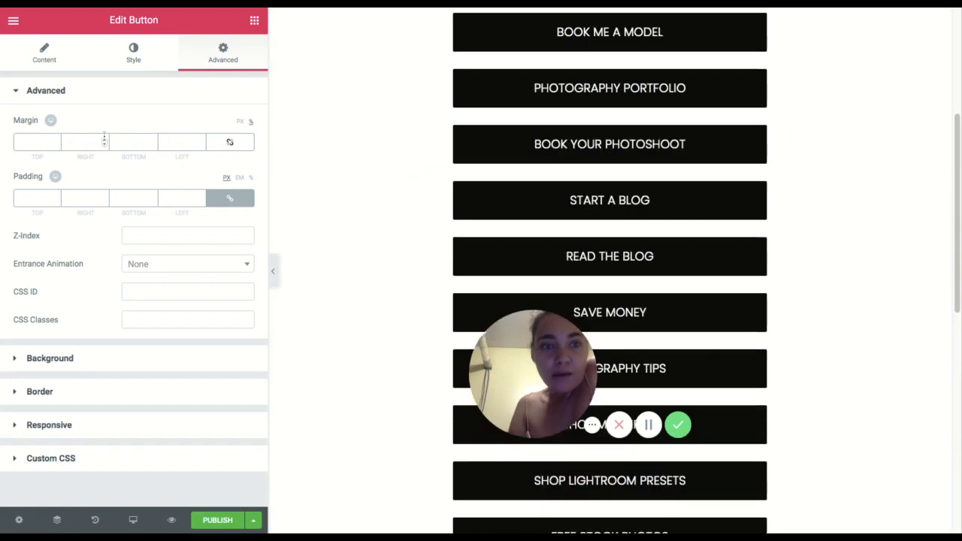
{"action": "scroll", "coordinate": [571, 178], "scroll_direction": "down", "scroll_amount": 5}
{"action": "scroll", "coordinate": [575, 186], "scroll_direction": "up", "scroll_amount": 9}
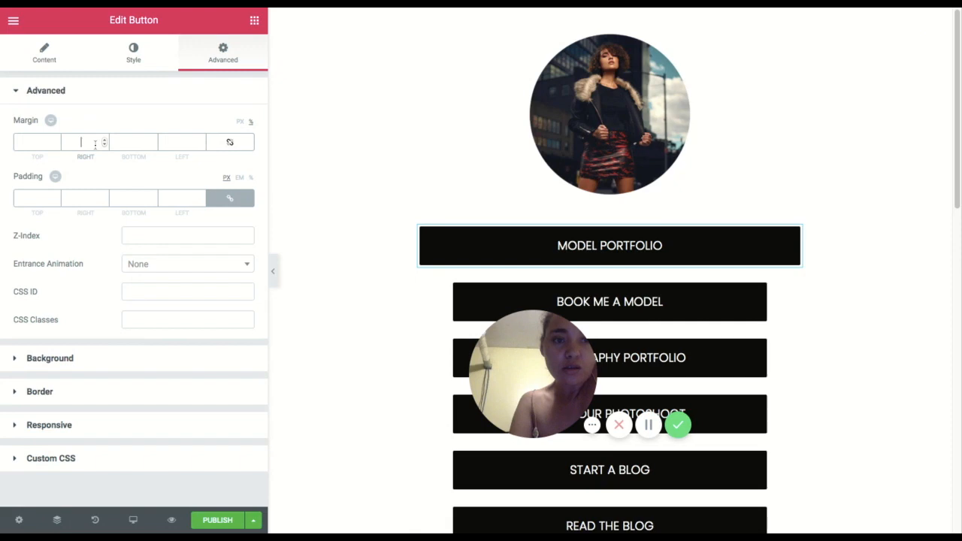
{"action": "type", "text": "5"}
{"action": "key", "text": "BackSpace"}
{"action": "type", "text": "0"}
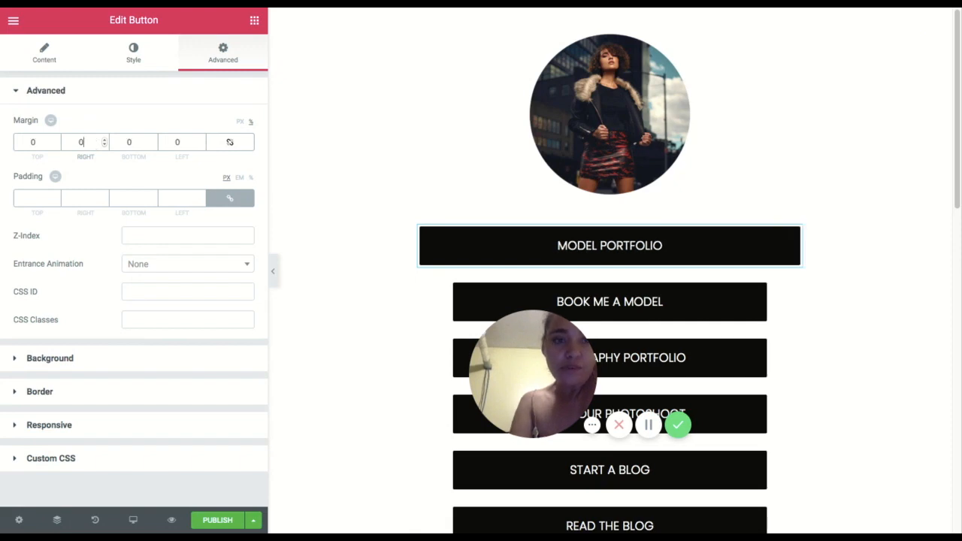
{"action": "type", "text": "30"}
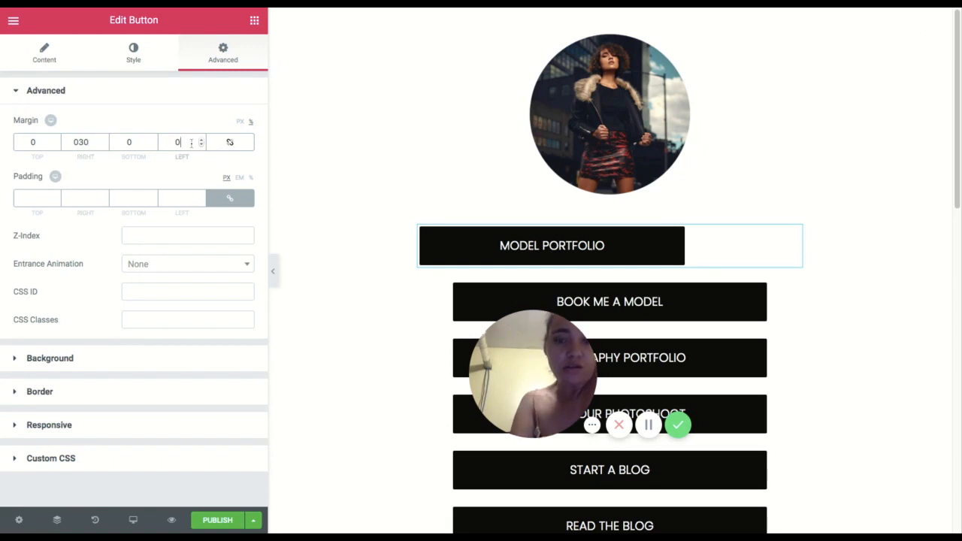
{"action": "type", "text": "30"}
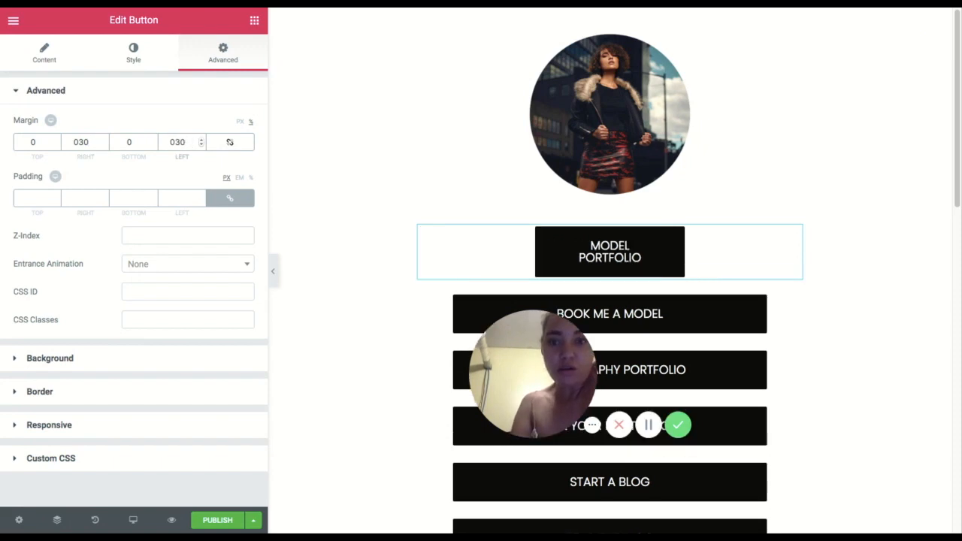
Try left and right margins of 50% on the MODEL PORTFOLIO button
{"action": "key", "text": "BackSpace"}
{"action": "key", "text": "BackSpace"}
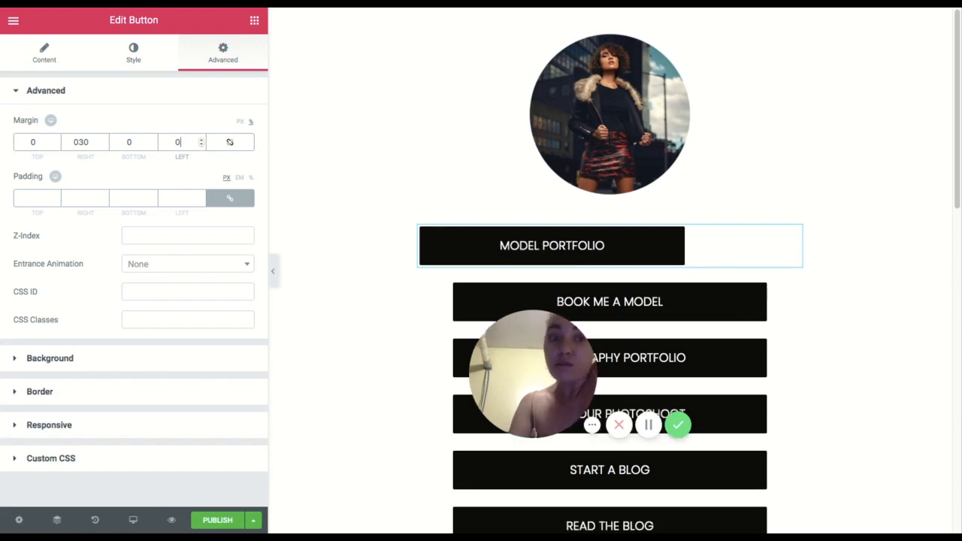
{"action": "type", "text": "5"}
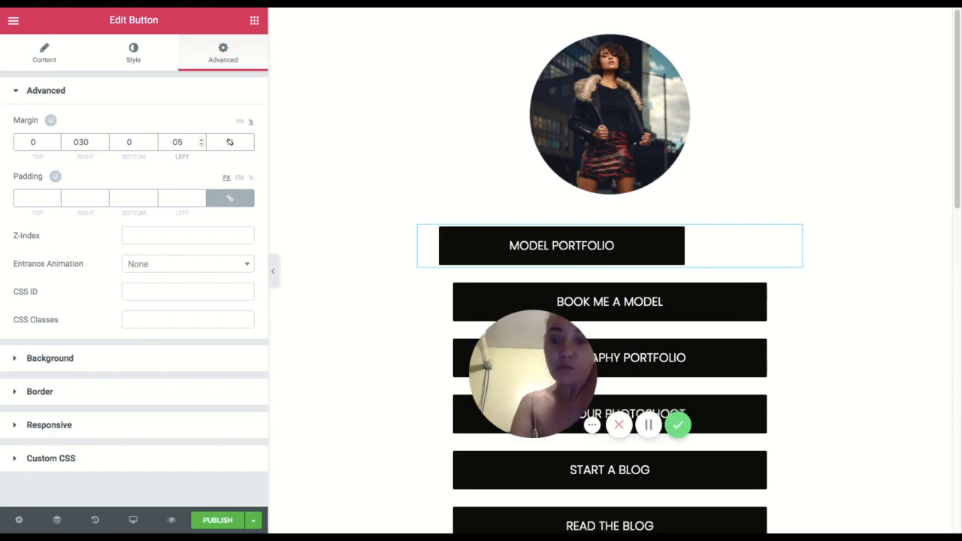
{"action": "type", "text": "0"}
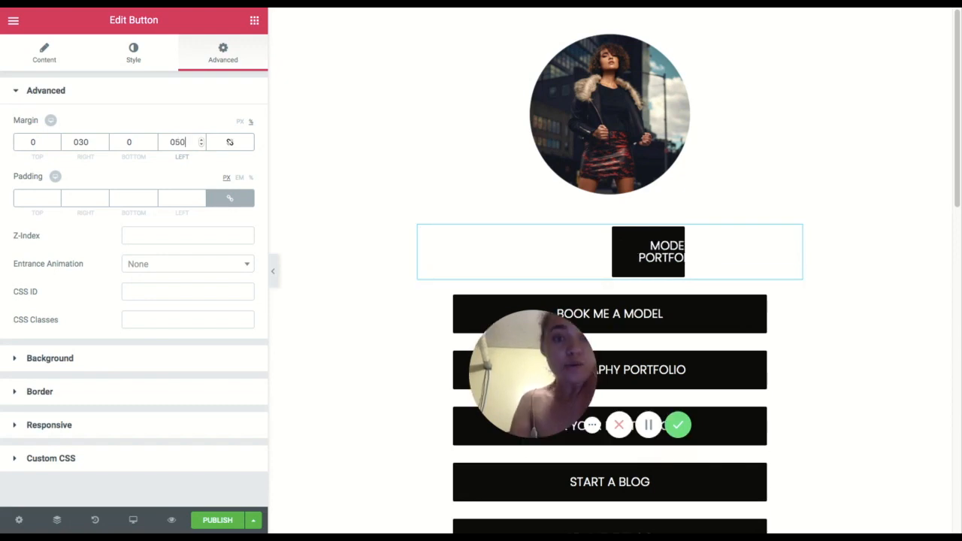
{"action": "double_click", "coordinate": [92, 143]}
{"action": "type", "text": "50"}
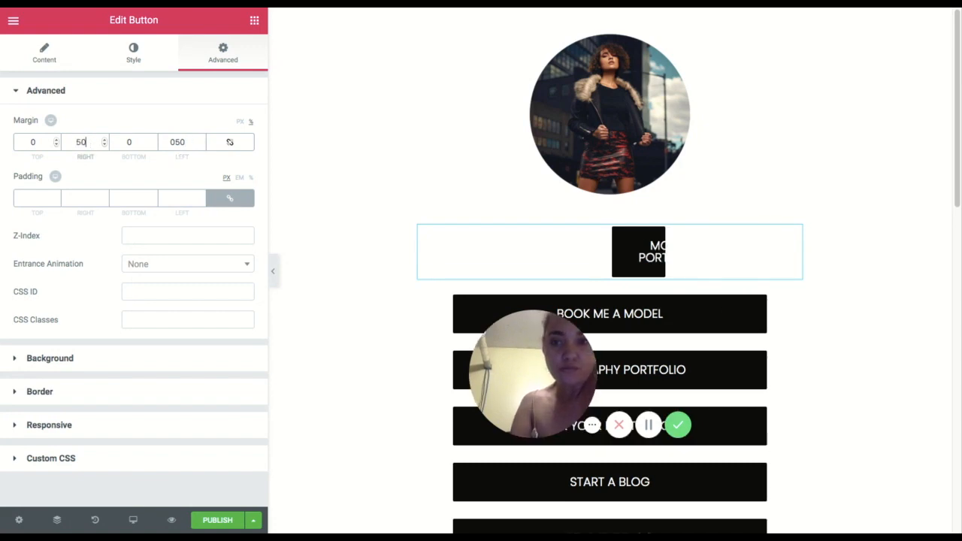
Switch the MODEL PORTFOLIO button's margin unit back to pixels and set its right and left margins to 50 px
{"action": "left_click", "coordinate": [241, 123]}
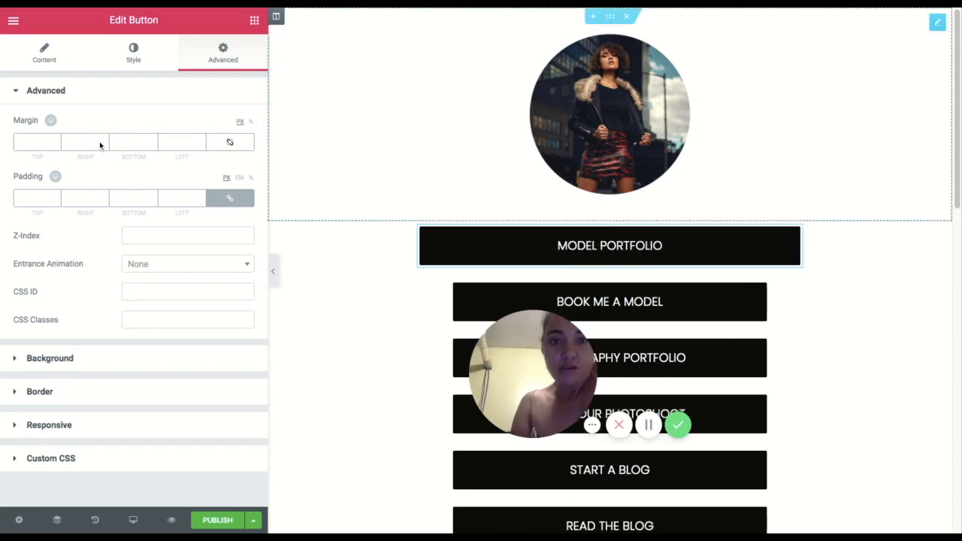
{"action": "type", "text": "50"}
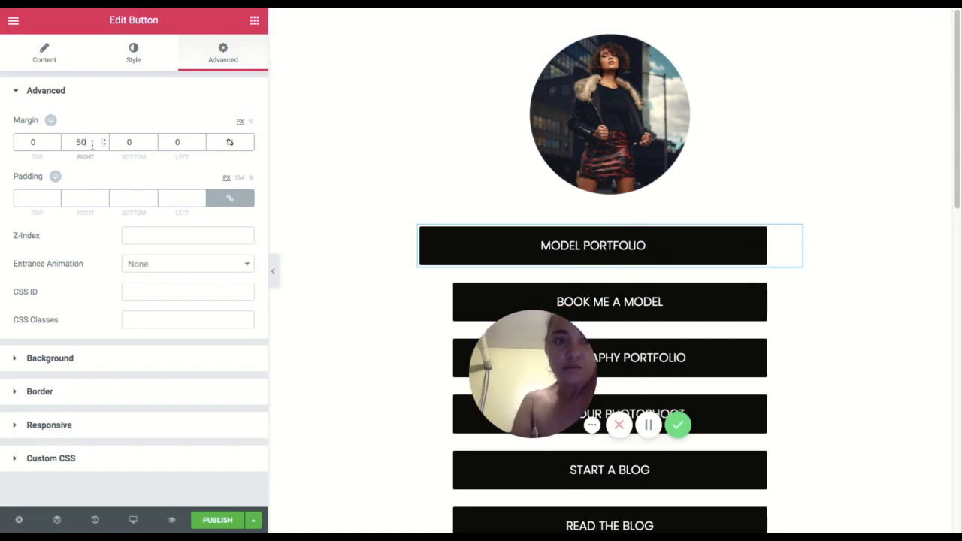
{"action": "left_click", "coordinate": [178, 142]}
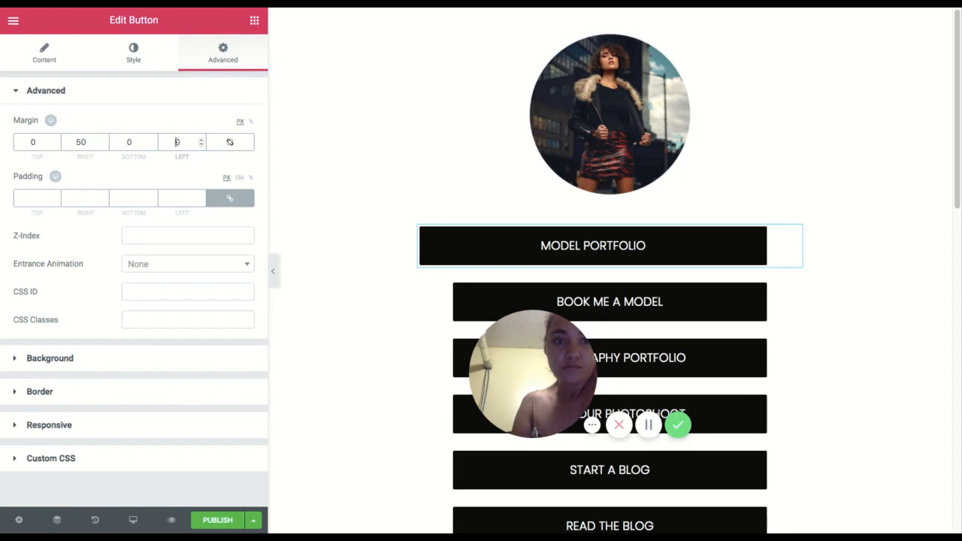
{"action": "type", "text": "5"}
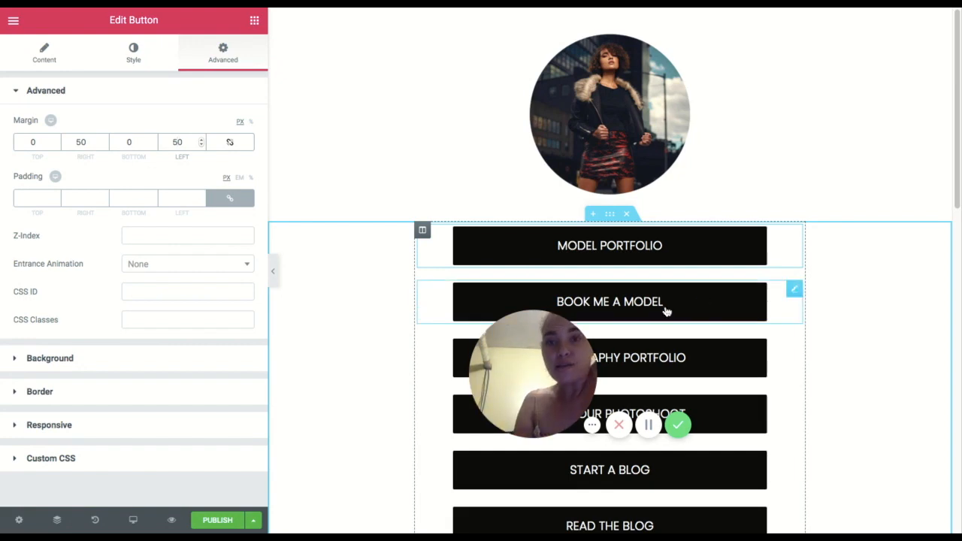
Look over the whole page from the round portrait through the button stack to the FOLLOW ME social icons
{"action": "scroll", "coordinate": [590, 282], "scroll_direction": "down", "scroll_amount": 5}
{"action": "scroll", "coordinate": [590, 282], "scroll_direction": "down", "scroll_amount": 3}
{"action": "scroll", "coordinate": [586, 271], "scroll_direction": "up", "scroll_amount": 8}
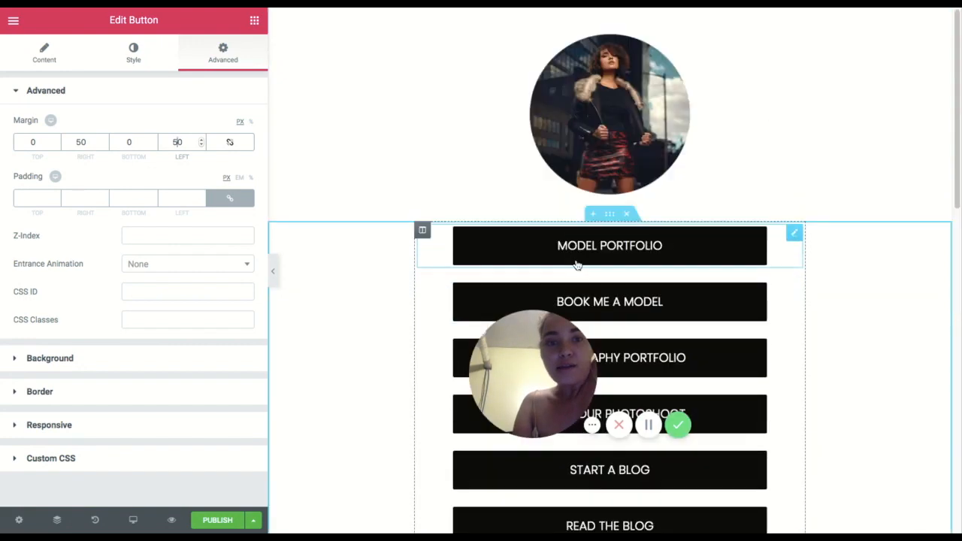
{"action": "right_click", "coordinate": [621, 258]}
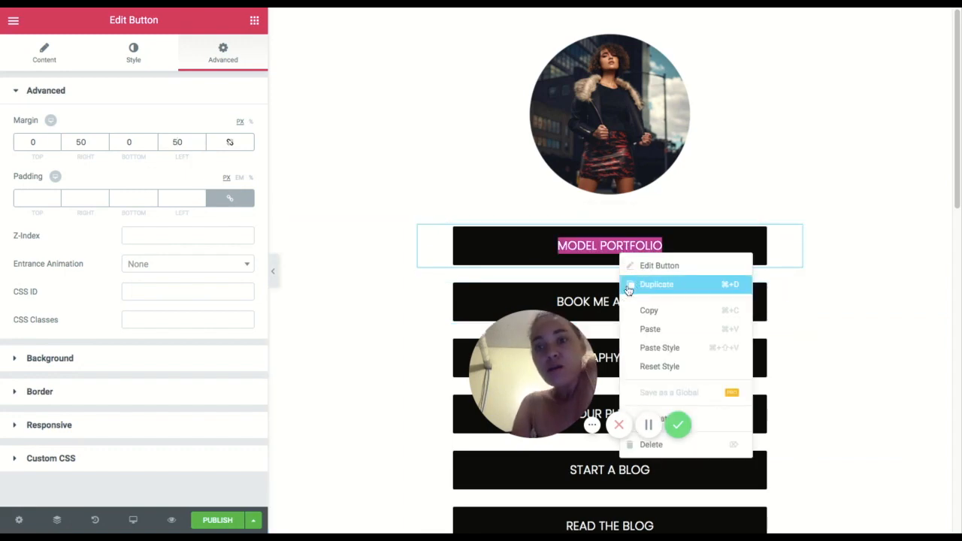
{"action": "scroll", "coordinate": [903, 395], "scroll_direction": "down", "scroll_amount": 6}
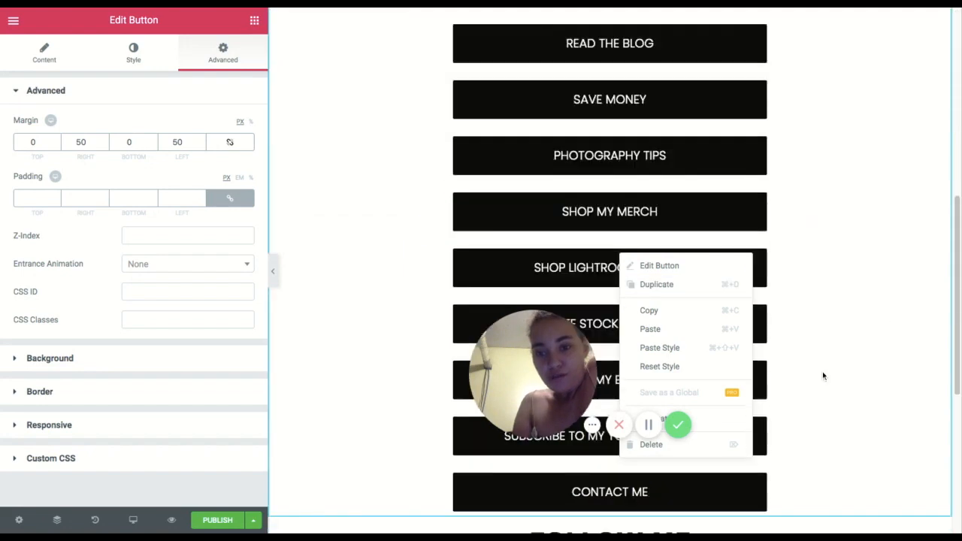
{"action": "scroll", "coordinate": [604, 231], "scroll_direction": "down", "scroll_amount": 5}
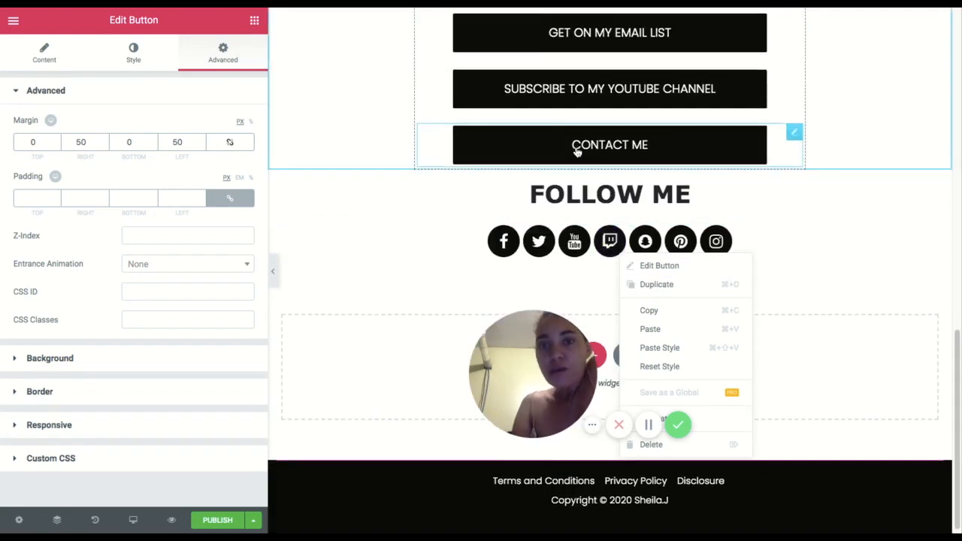
{"action": "scroll", "coordinate": [577, 153], "scroll_direction": "up", "scroll_amount": 10}
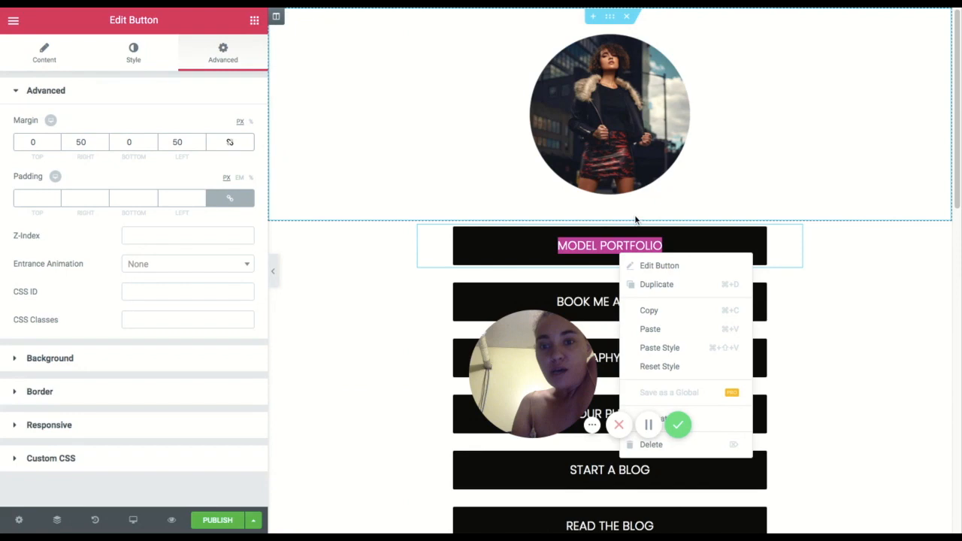
{"action": "scroll", "coordinate": [636, 220], "scroll_direction": "down", "scroll_amount": 3}
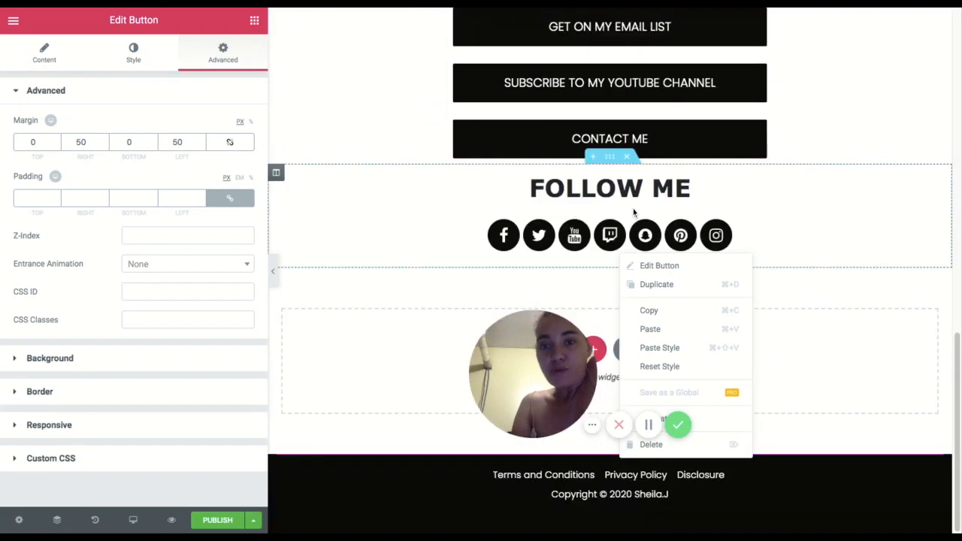
Open the SUBSCRIBE TO MY YOUTUBE CHANNEL button's content settings and check the button stack's alignment up to the portrait
{"action": "left_click", "coordinate": [615, 95]}
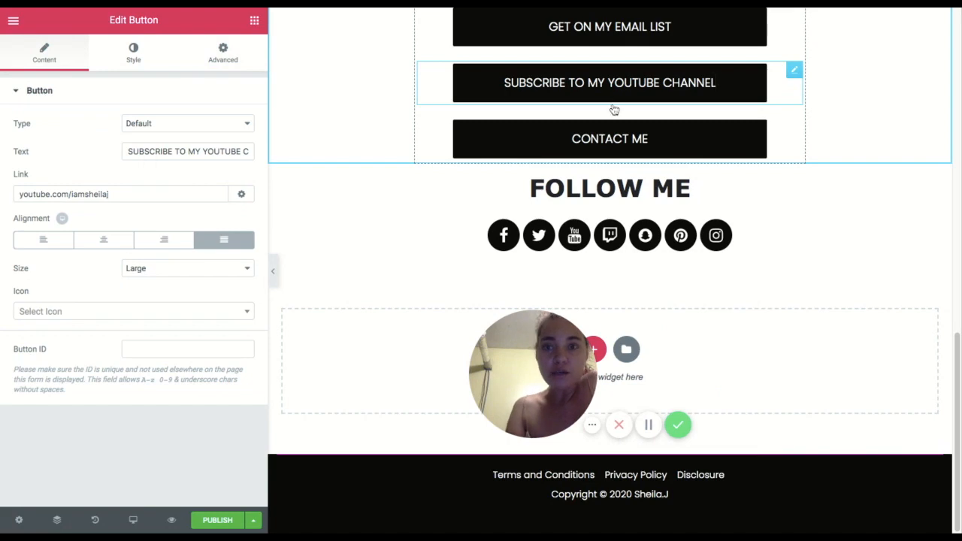
{"action": "scroll", "coordinate": [601, 86], "scroll_direction": "up", "scroll_amount": 10}
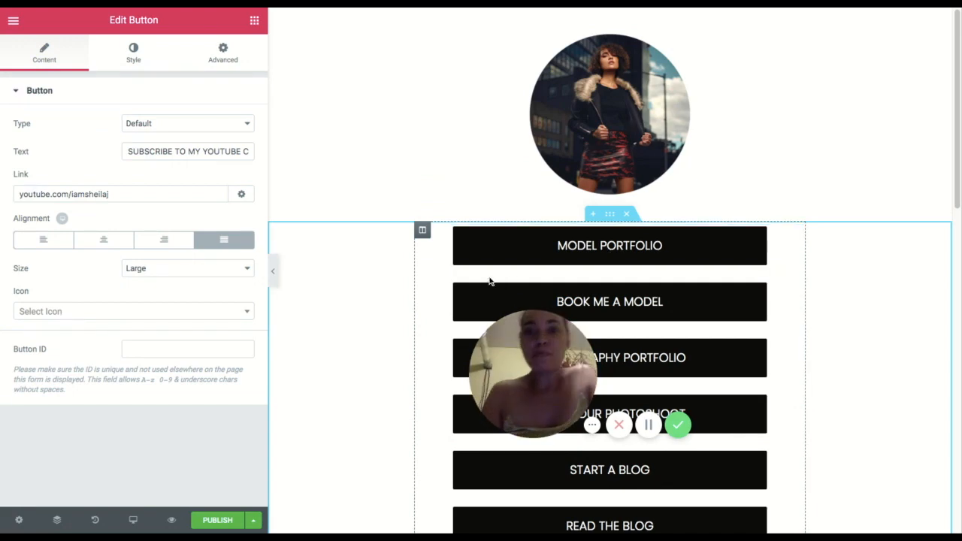
{"action": "scroll", "coordinate": [685, 300], "scroll_direction": "down", "scroll_amount": 4}
{"action": "scroll", "coordinate": [583, 212], "scroll_direction": "up", "scroll_amount": 1}
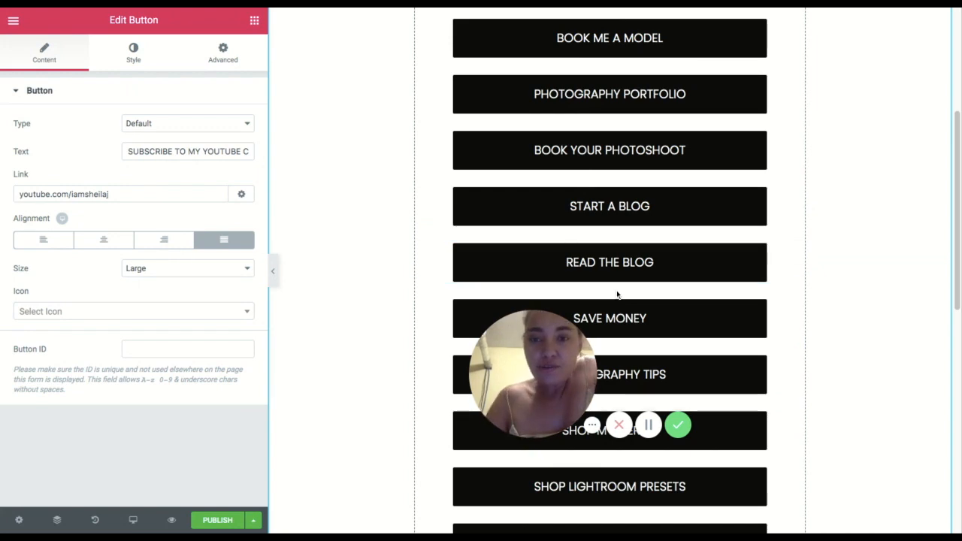
{"action": "scroll", "coordinate": [615, 295], "scroll_direction": "down", "scroll_amount": 1}
{"action": "scroll", "coordinate": [616, 293], "scroll_direction": "down", "scroll_amount": 4}
{"action": "scroll", "coordinate": [617, 293], "scroll_direction": "up", "scroll_amount": 8}
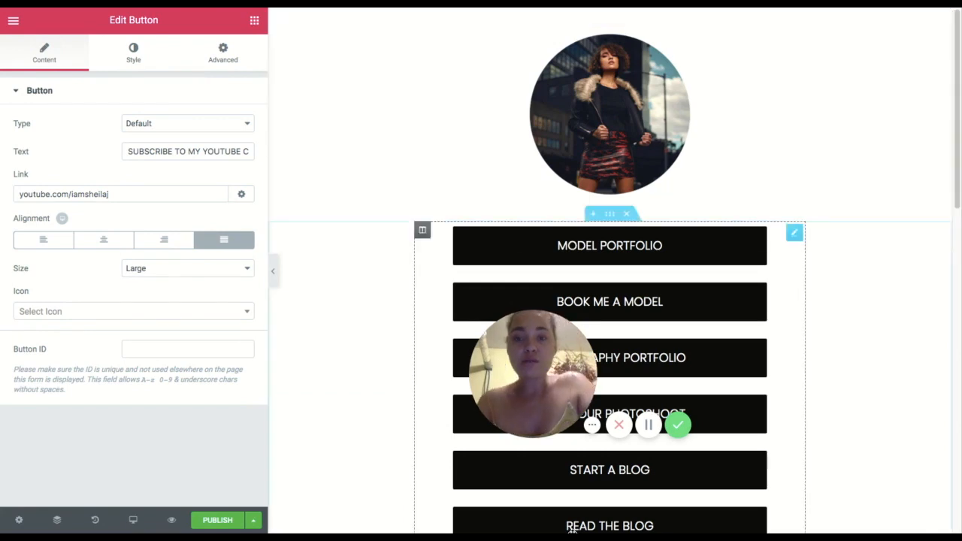
{"action": "left_click", "coordinate": [649, 426]}
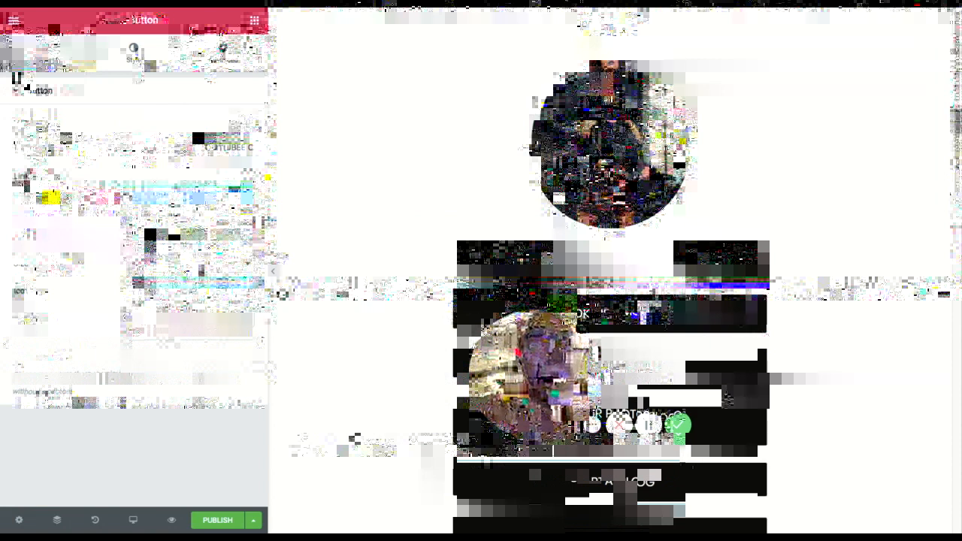
Add a Heading widget above the round portrait
{"action": "left_click", "coordinate": [255, 22]}
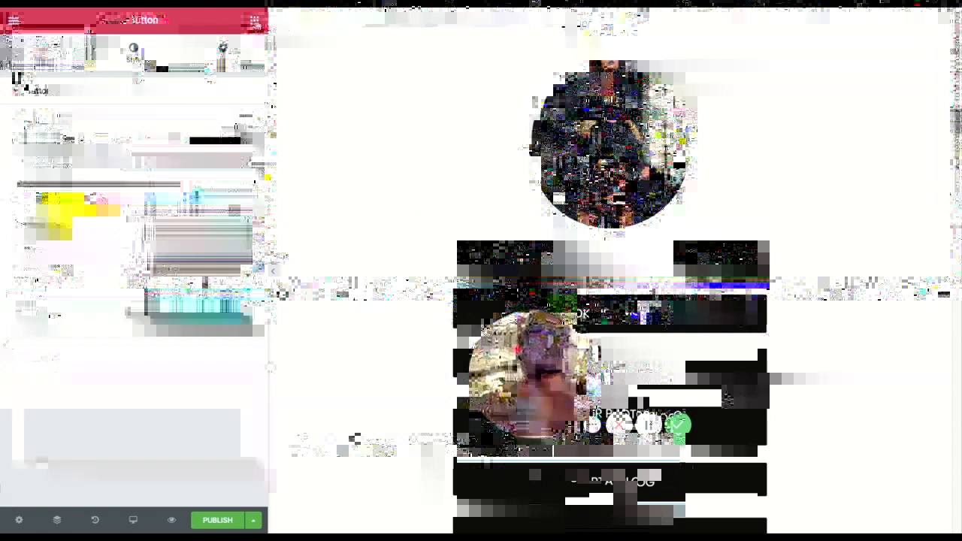
{"action": "left_click", "coordinate": [256, 24]}
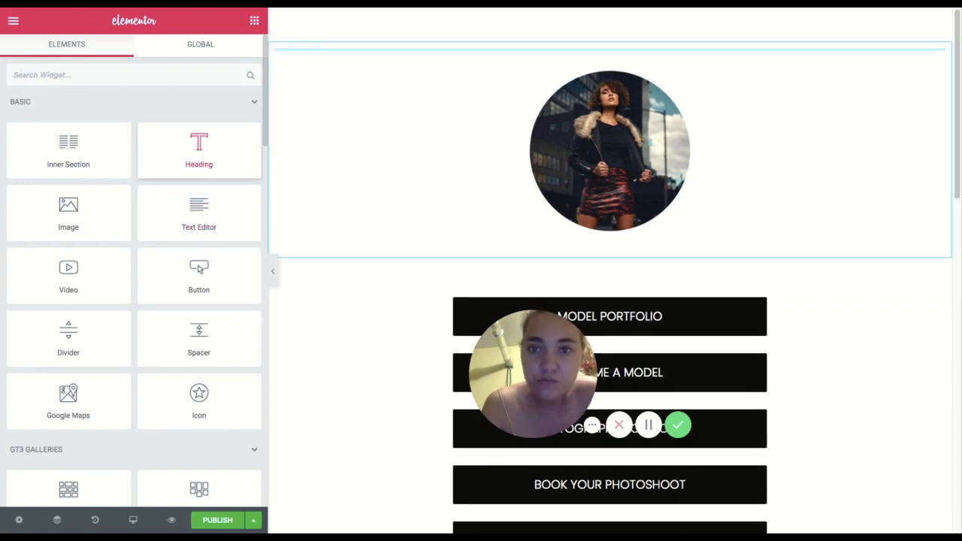
{"action": "left_click_drag", "start_coordinate": [199, 151], "coordinate": [610, 90]}
{"action": "left_click_drag", "start_coordinate": [479, 76], "coordinate": [453, 54]}
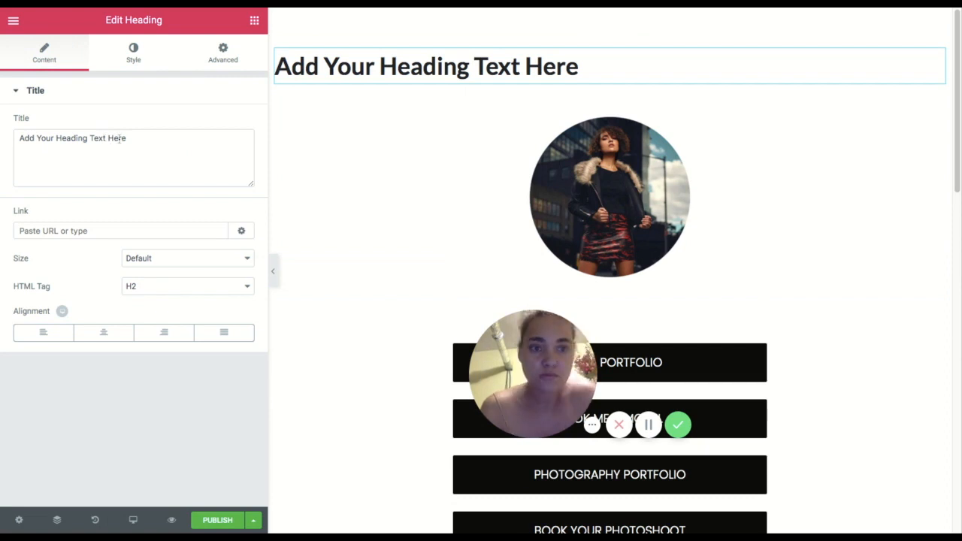
Set the new heading's title to "Hey Instagram!" and center it
{"action": "triple_click", "coordinate": [120, 138]}
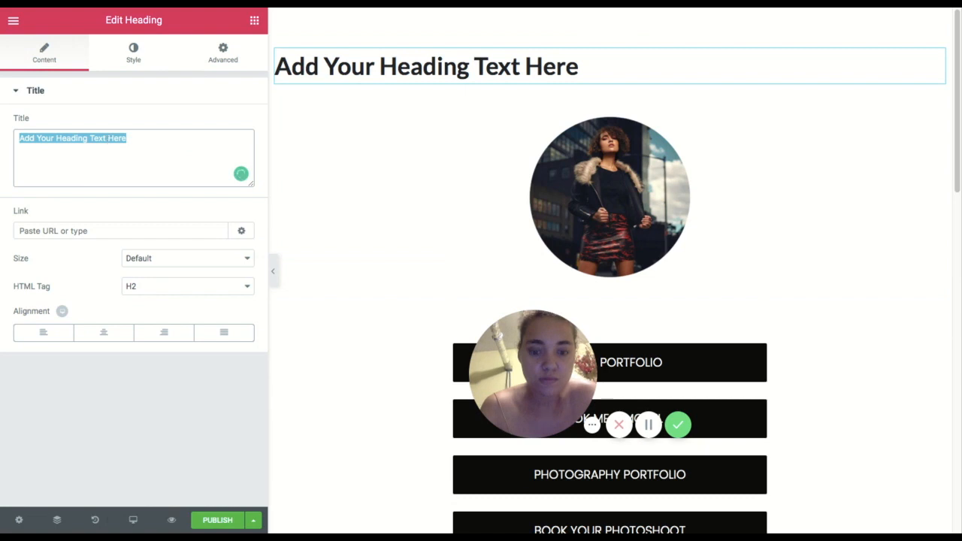
{"action": "type", "text": "e"}
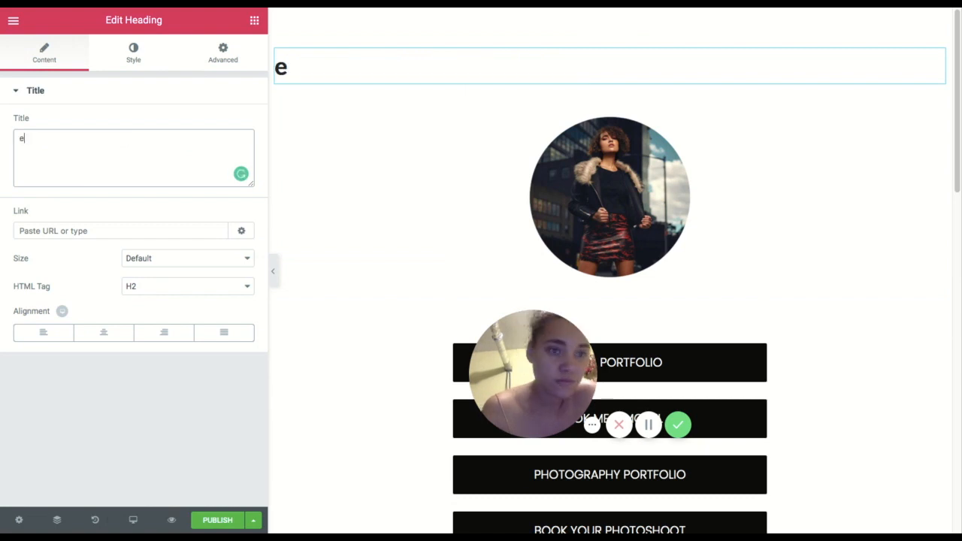
{"action": "key", "text": "BackSpace"}
{"action": "type", "text": "Hey,"}
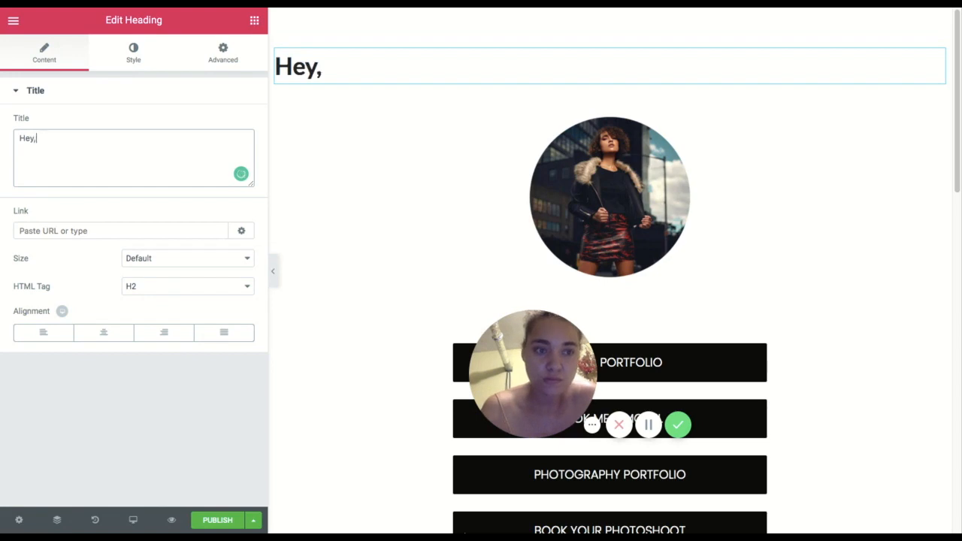
{"action": "key", "text": "BackSpace"}
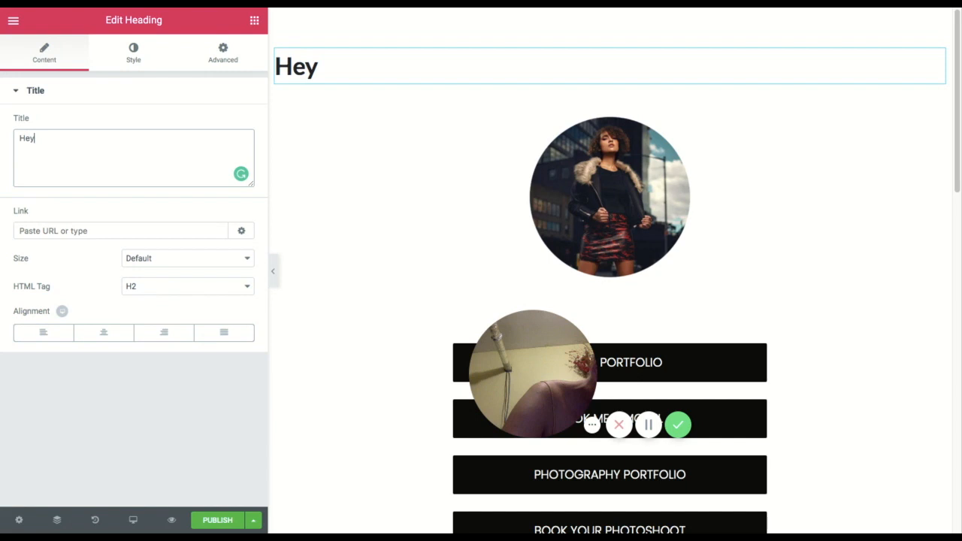
{"action": "type", "text": "Ins"}
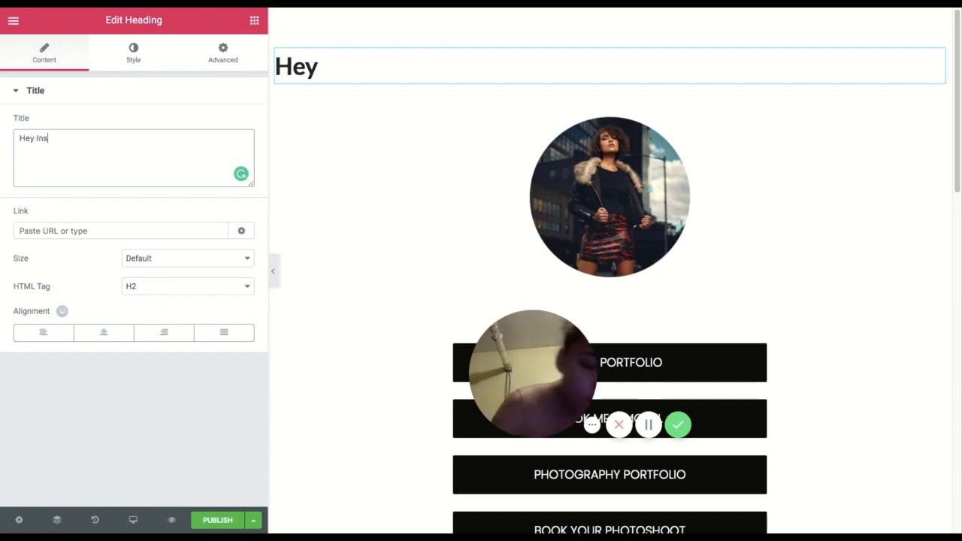
{"action": "type", "text": "tagram"}
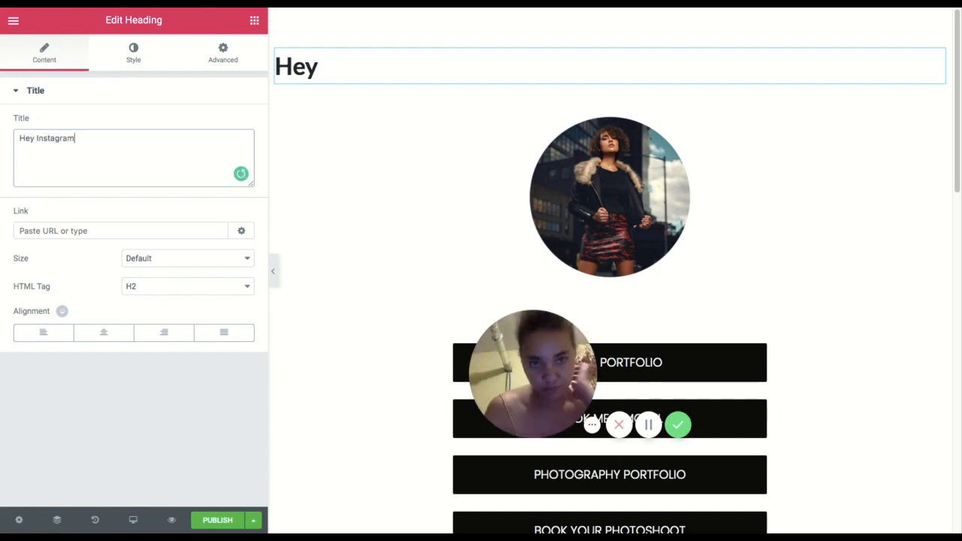
{"action": "type", "text": "!"}
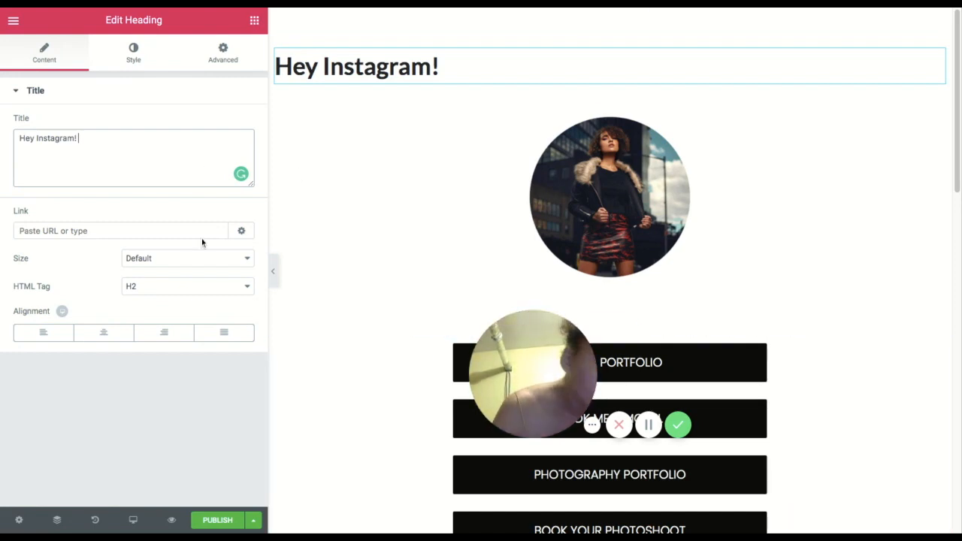
{"action": "left_click", "coordinate": [104, 340]}
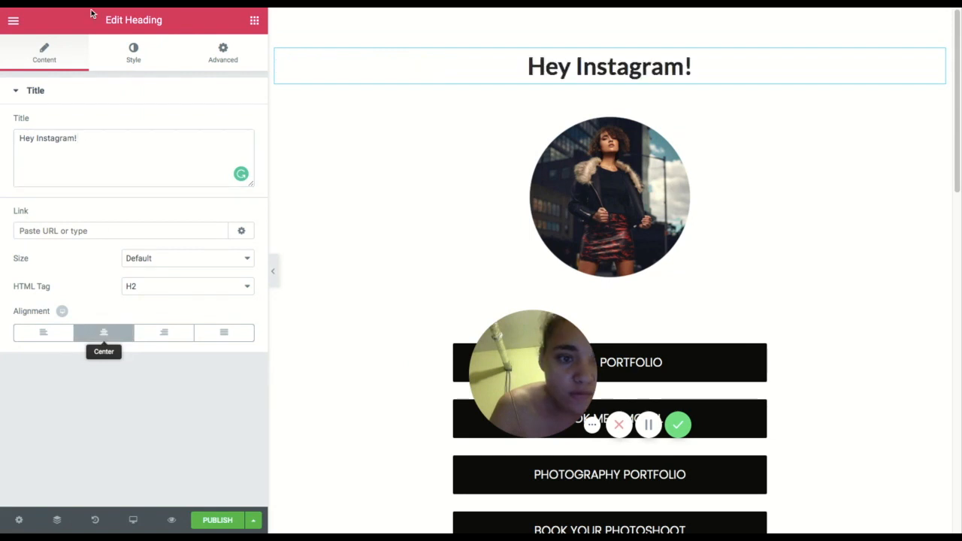
Change the font family in the "Hey Instagram!" heading's typography settings
{"action": "left_click", "coordinate": [133, 53]}
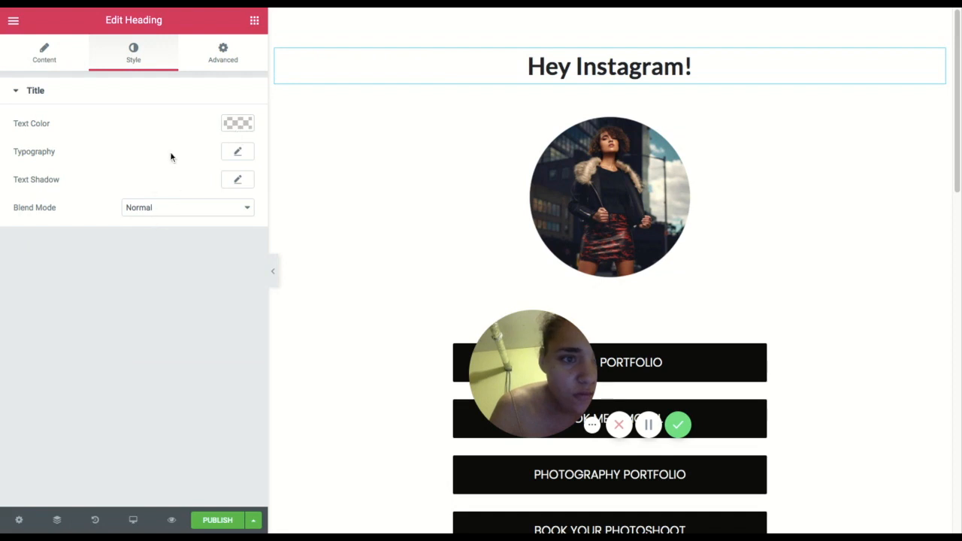
{"action": "left_click", "coordinate": [238, 154]}
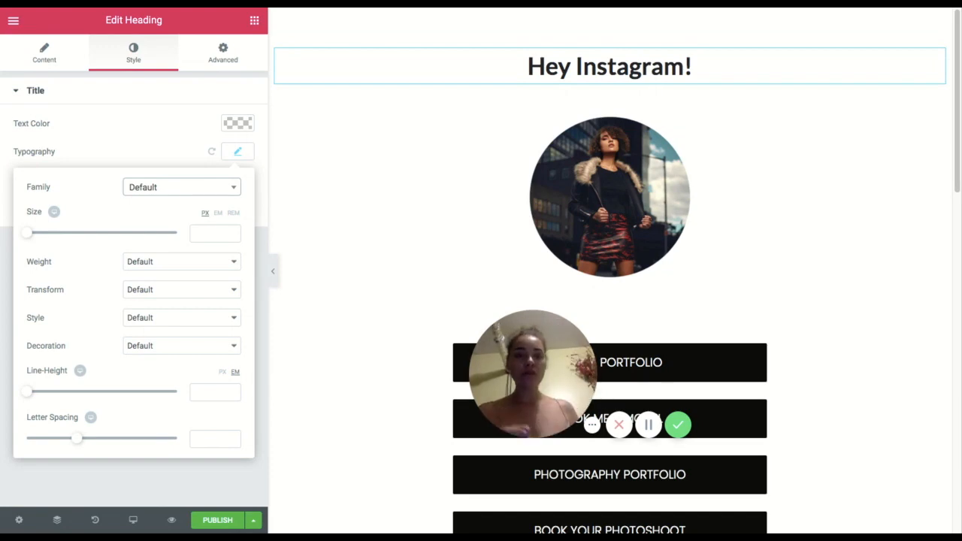
{"action": "left_click", "coordinate": [182, 187]}
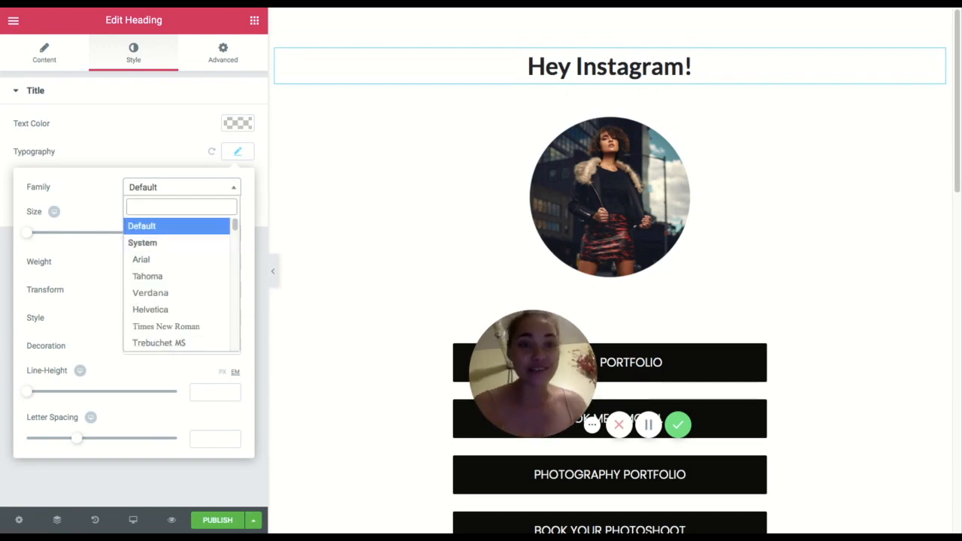
{"action": "left_click", "coordinate": [225, 188]}
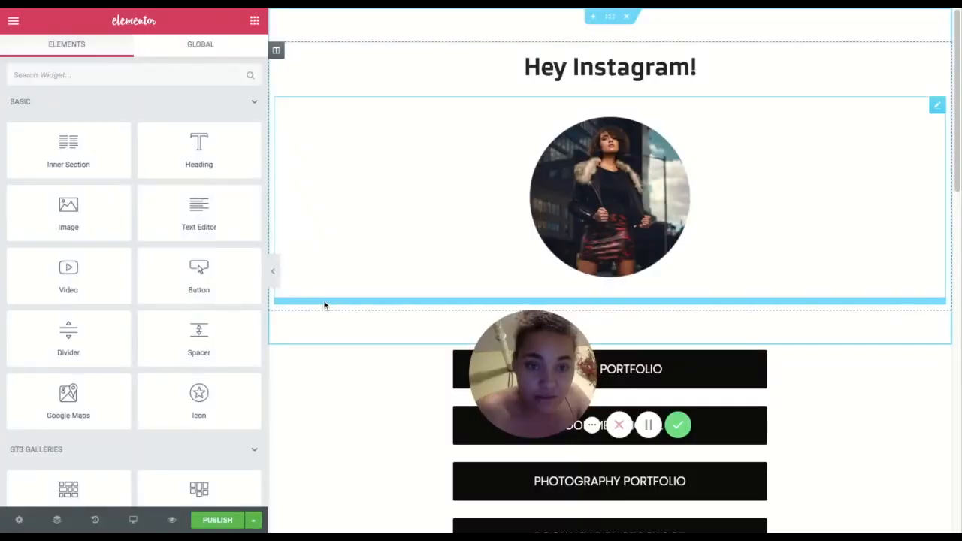
Add a Text Editor widget directly below the round portrait and clear its placeholder text
{"action": "left_click", "coordinate": [321, 301]}
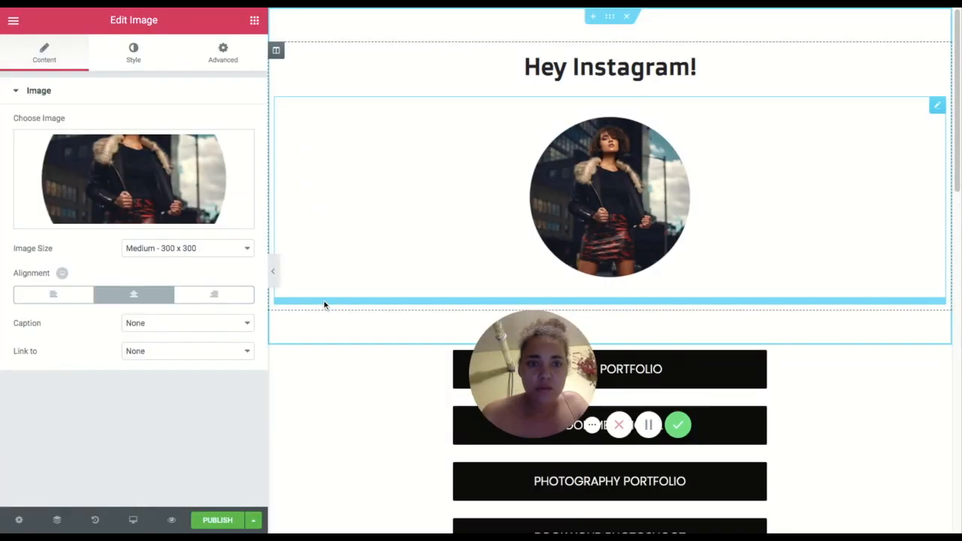
{"action": "left_click", "coordinate": [255, 23]}
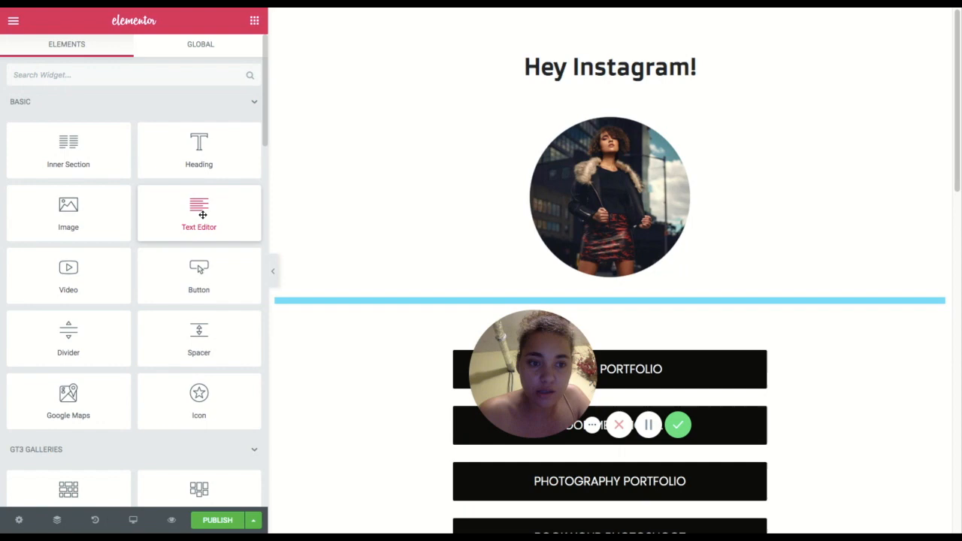
{"action": "left_click_drag", "start_coordinate": [202, 215], "coordinate": [376, 306]}
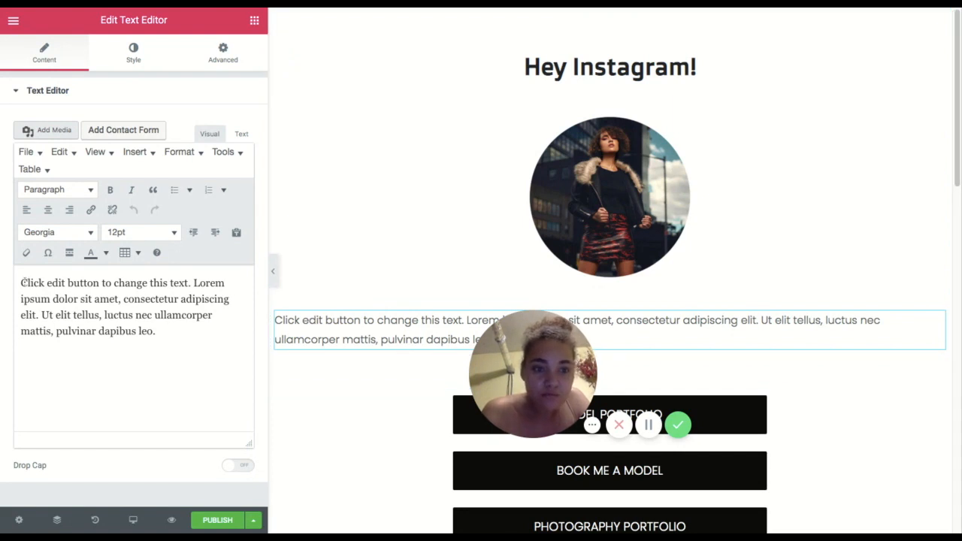
{"action": "triple_click", "coordinate": [22, 283]}
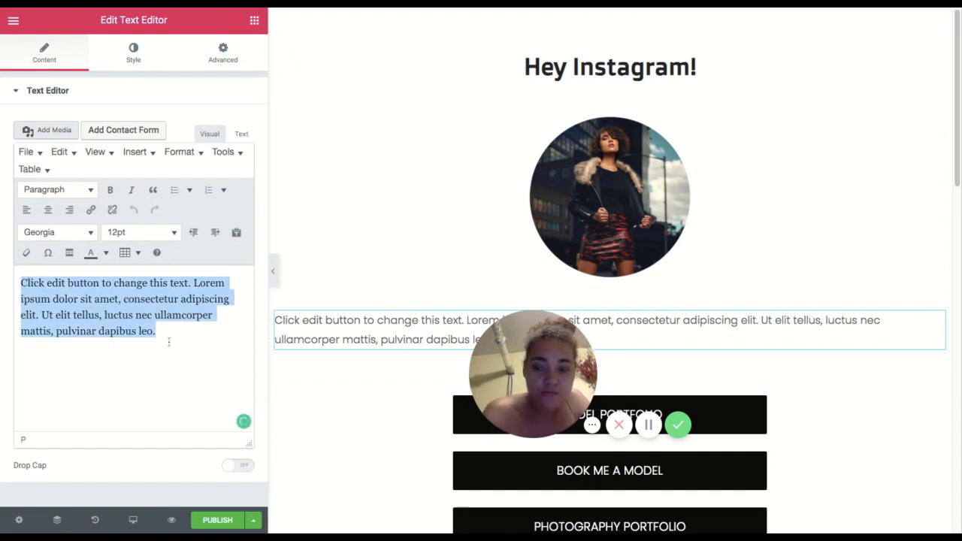
{"action": "key", "text": "BackSpace"}
{"action": "type", "text": "https://www.stuartweitzman.com/"}
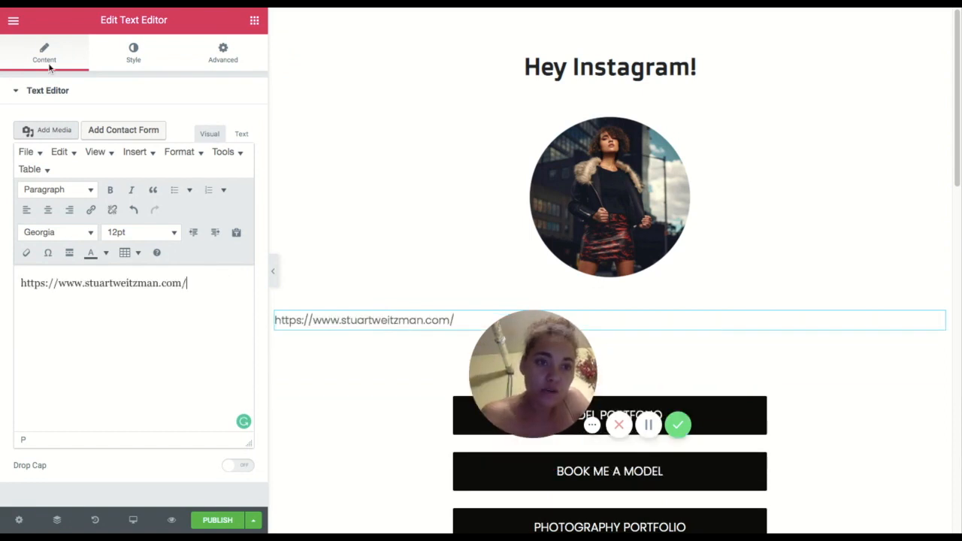
{"action": "triple_click", "coordinate": [81, 283]}
{"action": "key", "text": "BackSpace"}
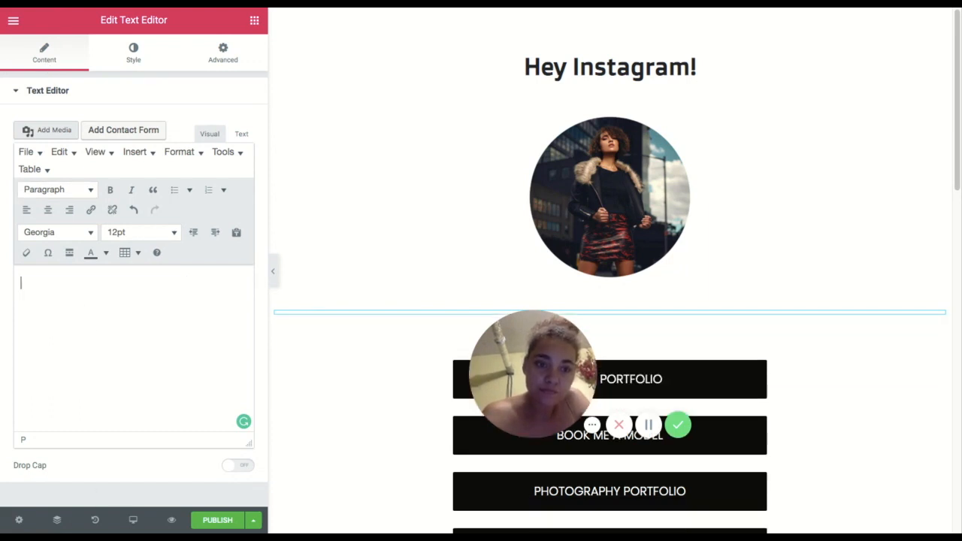
Roll the page back in the edit history to the earliest "Section Removed" entry to restore the intro text section
{"action": "left_click", "coordinate": [97, 521]}
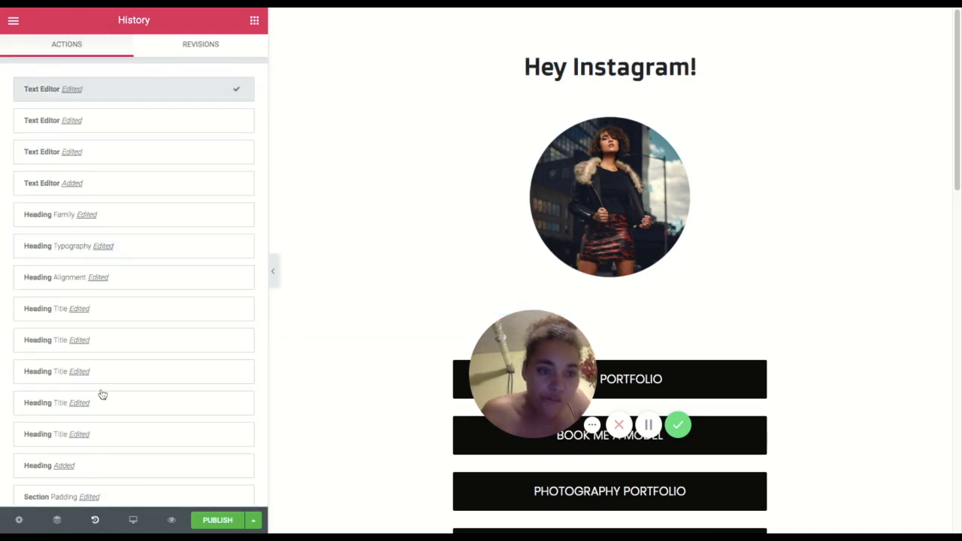
{"action": "scroll", "coordinate": [100, 392], "scroll_direction": "down", "scroll_amount": 1}
{"action": "scroll", "coordinate": [101, 392], "scroll_direction": "down", "scroll_amount": 6}
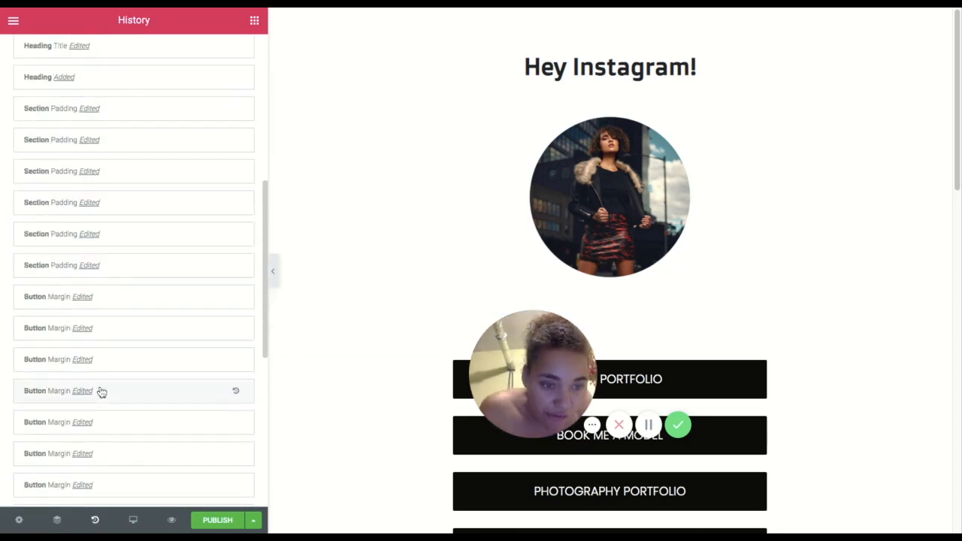
{"action": "scroll", "coordinate": [102, 392], "scroll_direction": "down", "scroll_amount": 3}
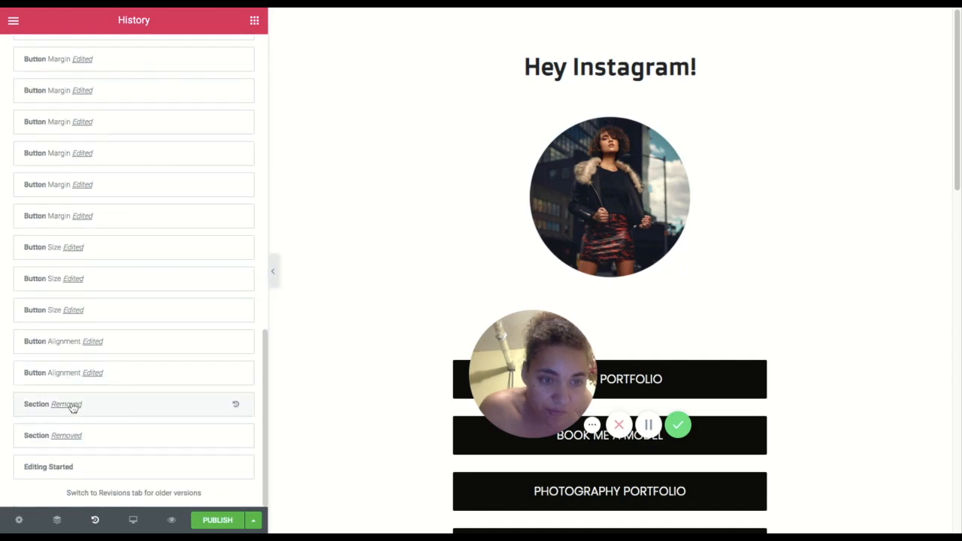
{"action": "left_click", "coordinate": [73, 406]}
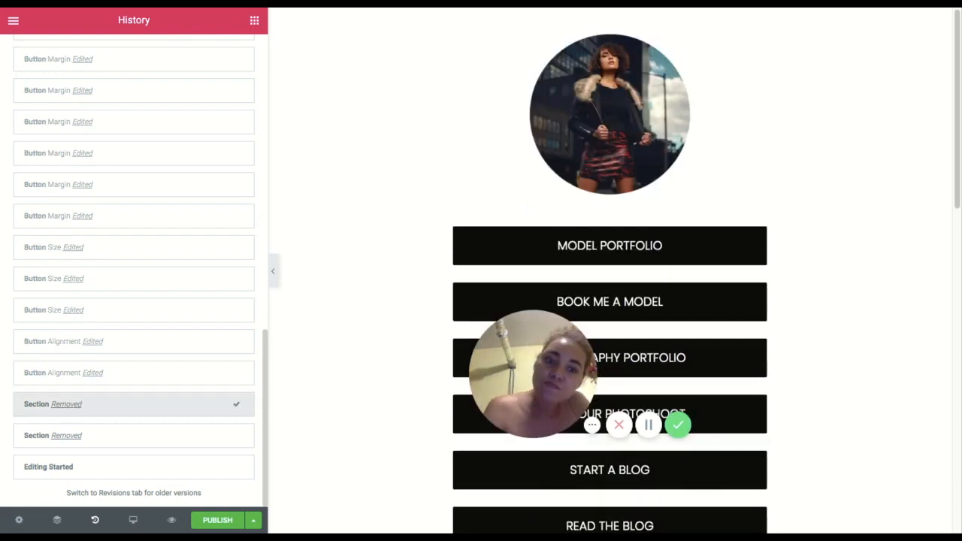
{"action": "left_click", "coordinate": [75, 443]}
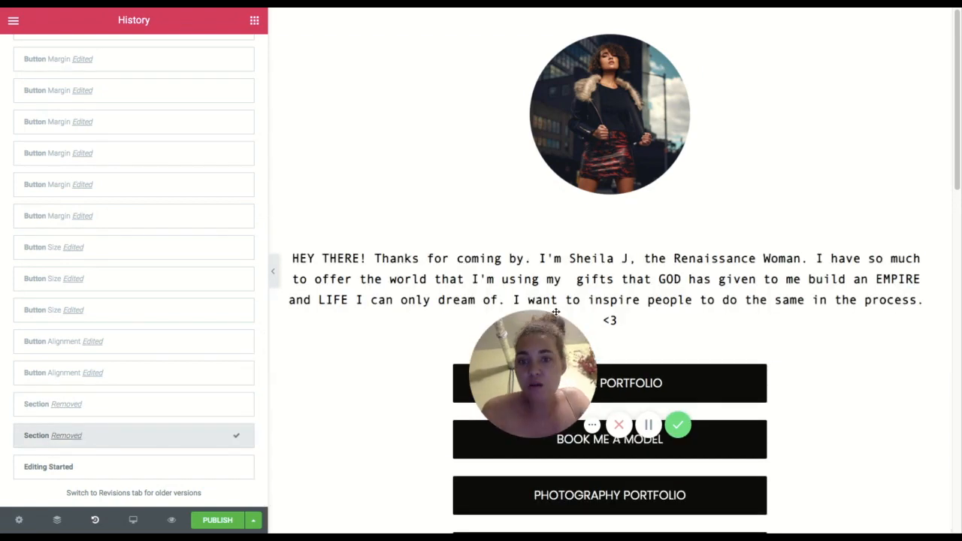
Check the restored page layout and inspect the intro text widget's content and style settings
{"action": "scroll", "coordinate": [397, 164], "scroll_direction": "down", "scroll_amount": 1}
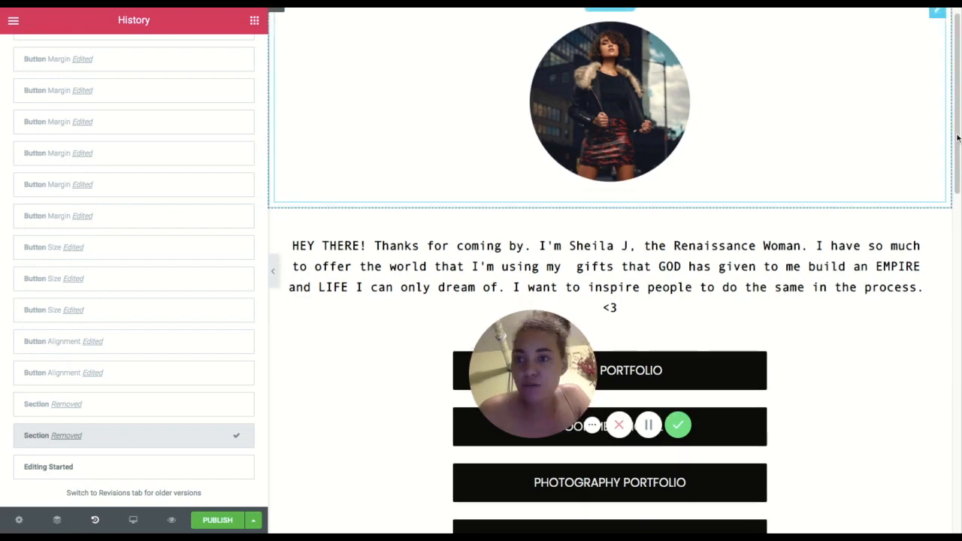
{"action": "scroll", "coordinate": [957, 138], "scroll_direction": "down", "scroll_amount": 2}
{"action": "scroll", "coordinate": [958, 139], "scroll_direction": "down", "scroll_amount": 4}
{"action": "scroll", "coordinate": [957, 139], "scroll_direction": "up", "scroll_amount": 6}
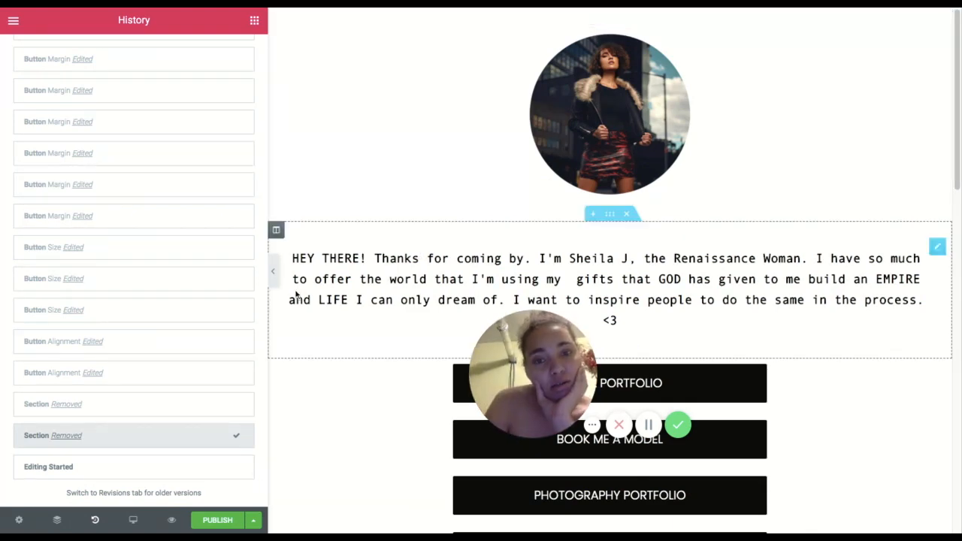
{"action": "triple_click", "coordinate": [346, 290]}
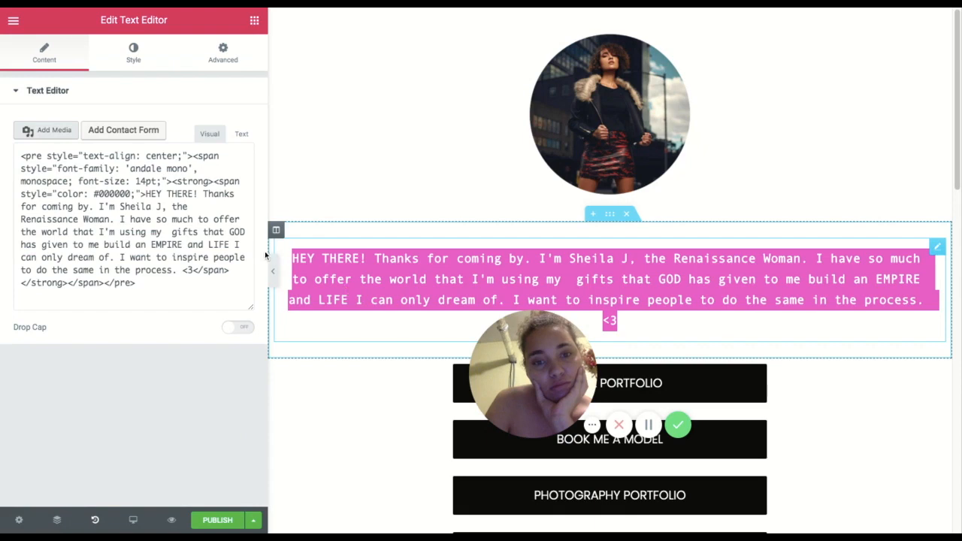
{"action": "left_click", "coordinate": [134, 63]}
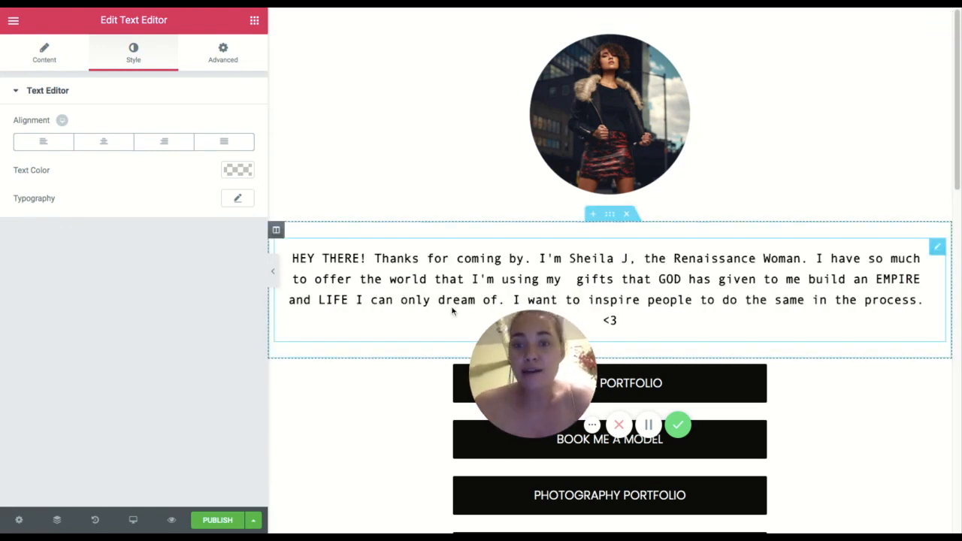
Add a Heading widget above the round portrait
{"action": "left_click", "coordinate": [254, 25]}
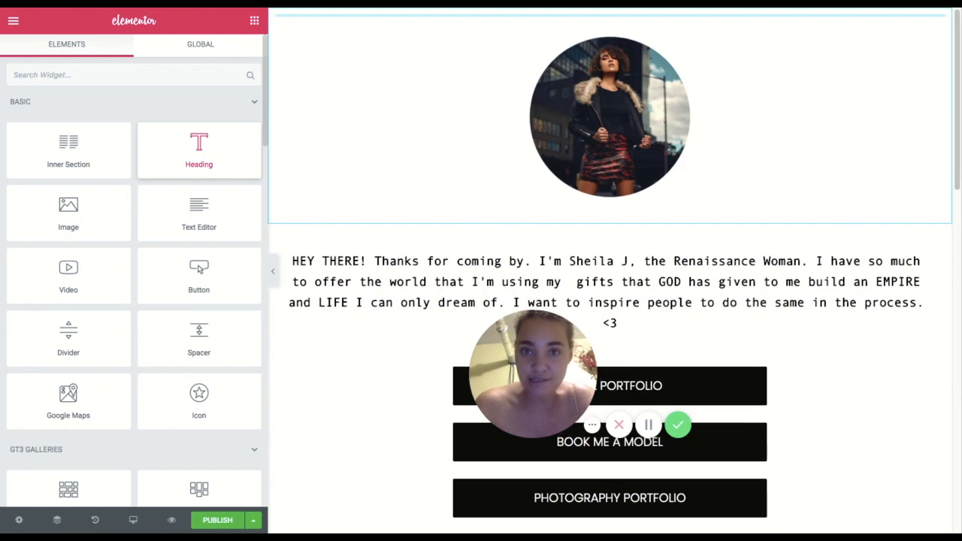
{"action": "left_click_drag", "start_coordinate": [200, 269], "coordinate": [609, 18]}
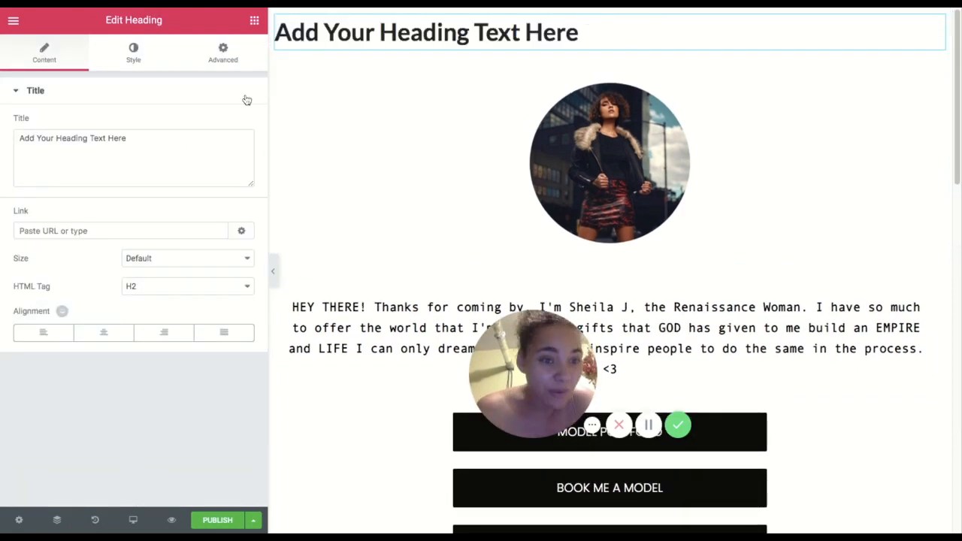
Try the Medium size on the new heading, and return it to Default
{"action": "left_click", "coordinate": [149, 262]}
{"action": "left_click", "coordinate": [136, 284]}
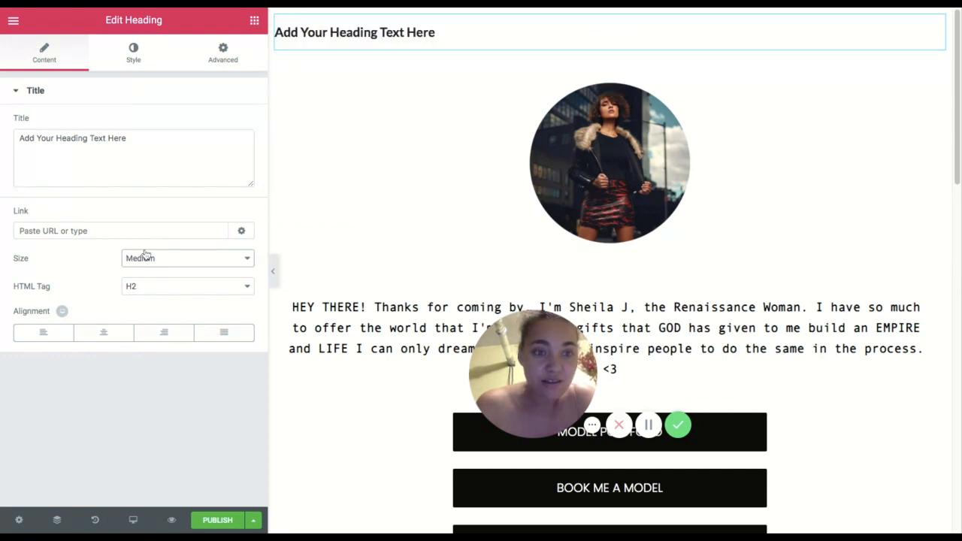
{"action": "left_click", "coordinate": [147, 256]}
{"action": "left_click", "coordinate": [146, 243]}
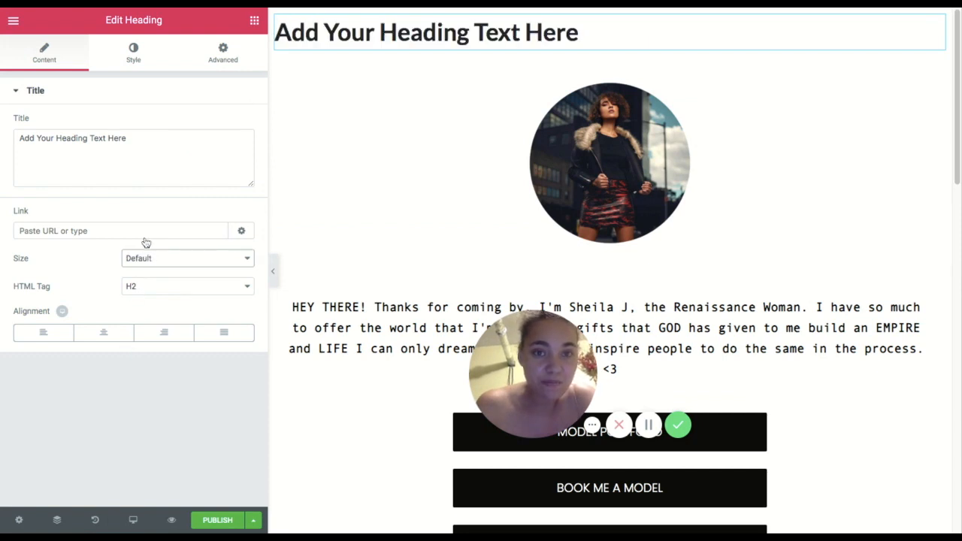
Center the new heading and replace its placeholder title with "Hey Instagram!"
{"action": "left_click", "coordinate": [110, 339]}
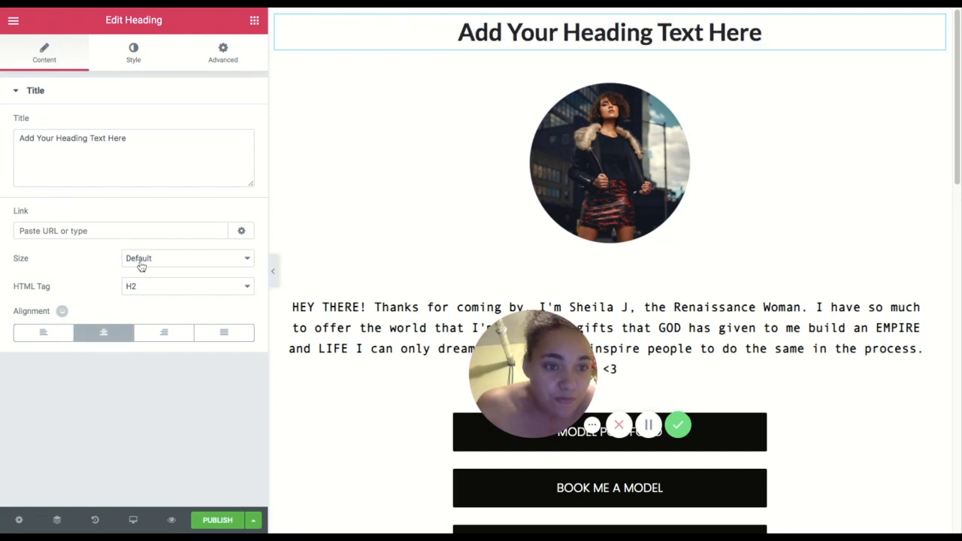
{"action": "triple_click", "coordinate": [82, 138]}
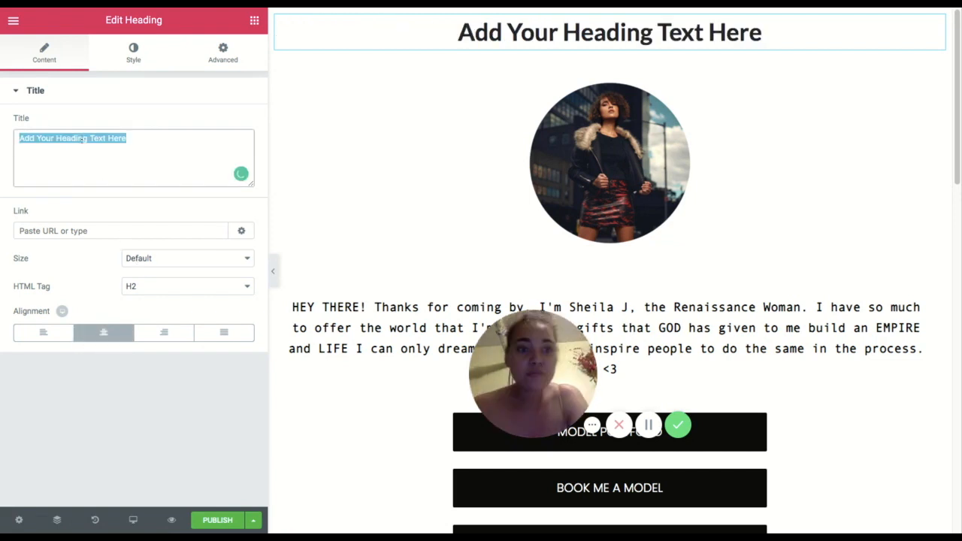
{"action": "type", "text": "Hey"}
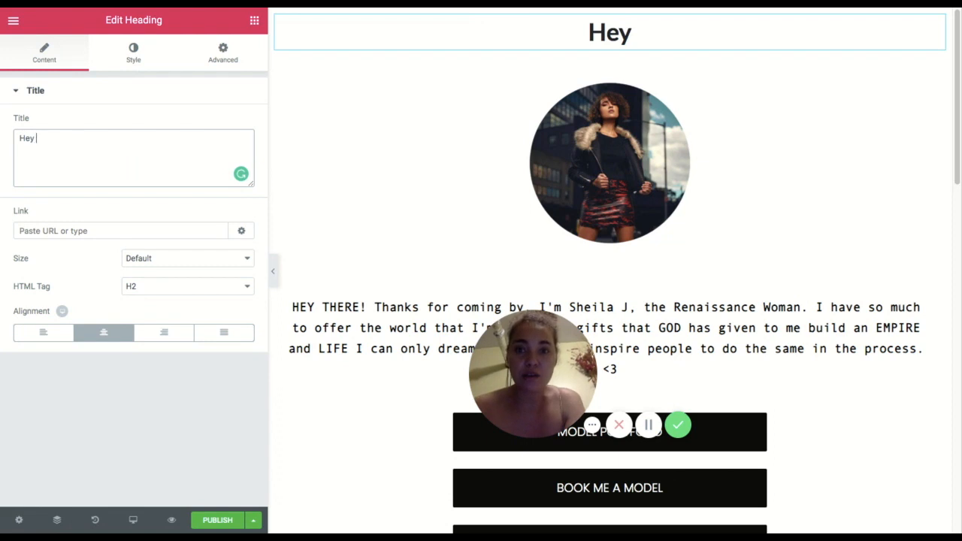
{"action": "type", "text": " Insta"}
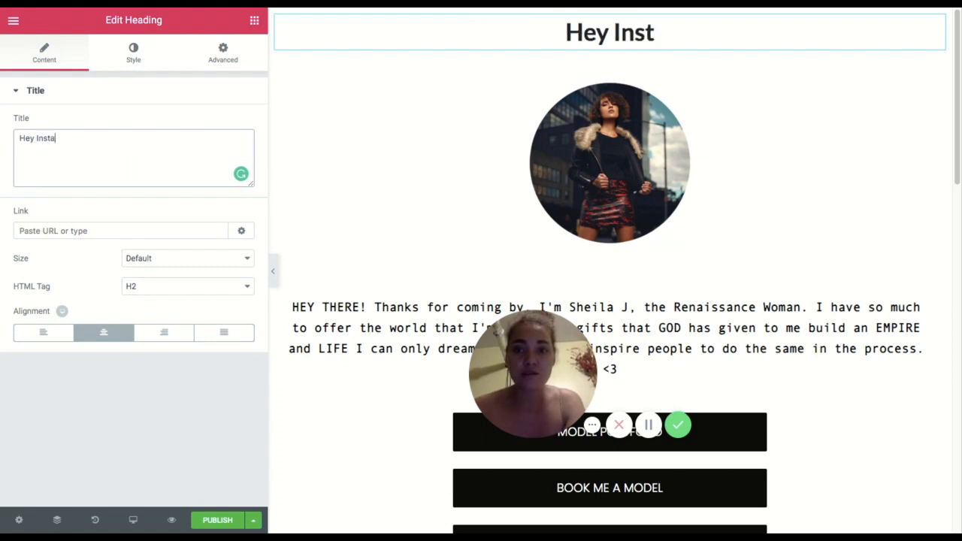
{"action": "type", "text": "gram"}
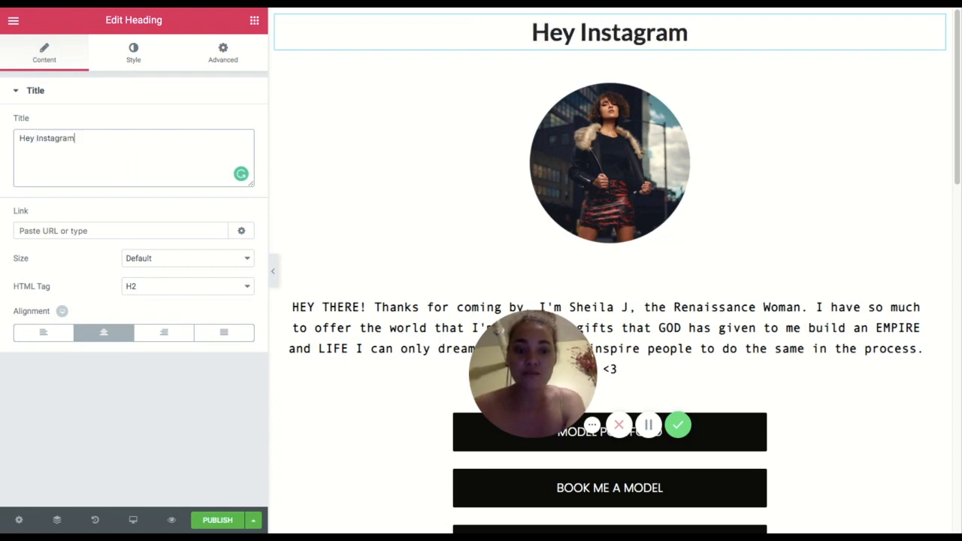
{"action": "type", "text": "!"}
Set the "Hey Instagram!" heading's font family to Anaheim and its font size to 57 px
{"action": "left_click", "coordinate": [133, 53]}
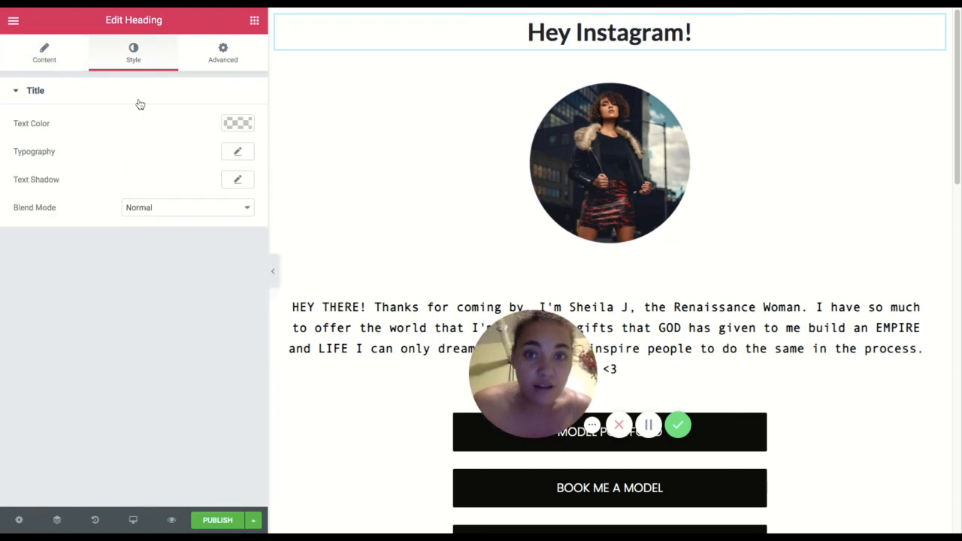
{"action": "left_click", "coordinate": [239, 153]}
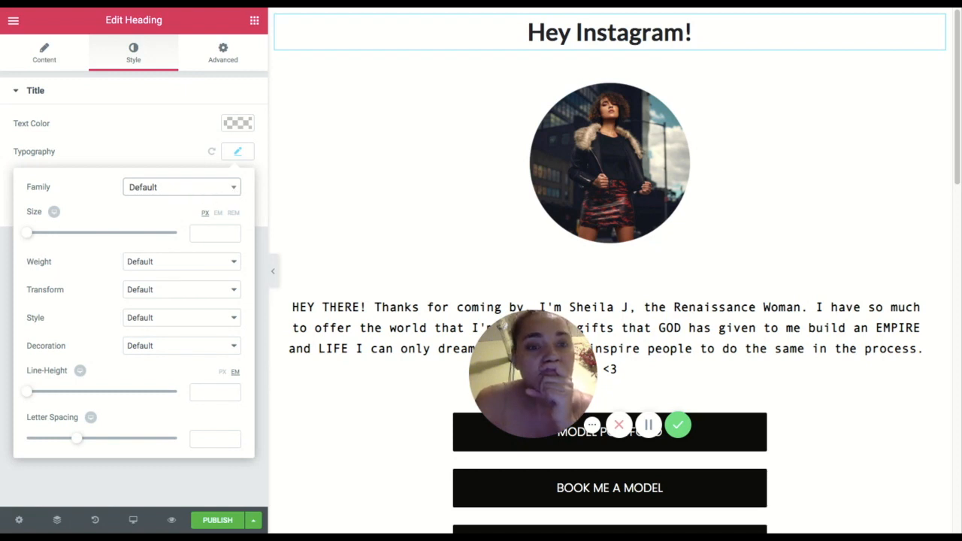
{"action": "left_click", "coordinate": [234, 194]}
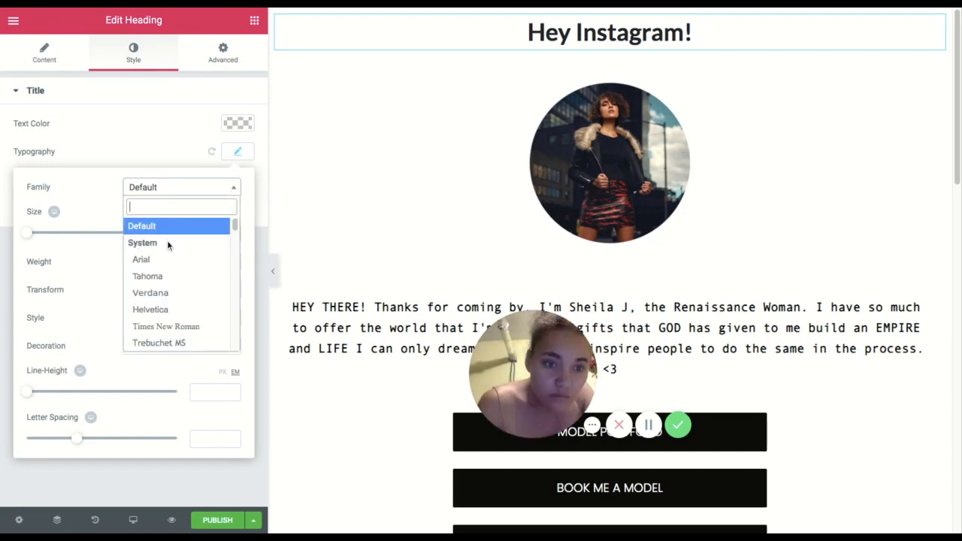
{"action": "type", "text": "a"}
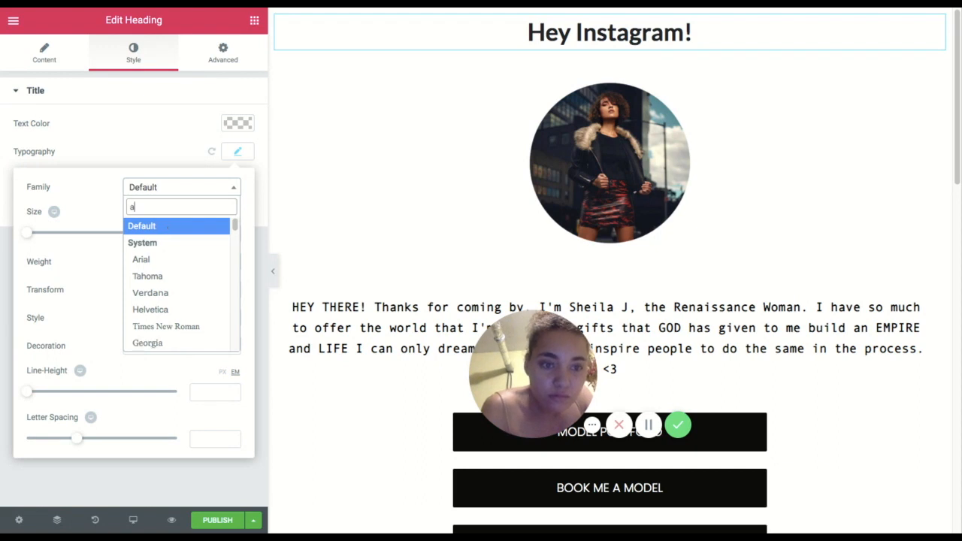
{"action": "type", "text": "n"}
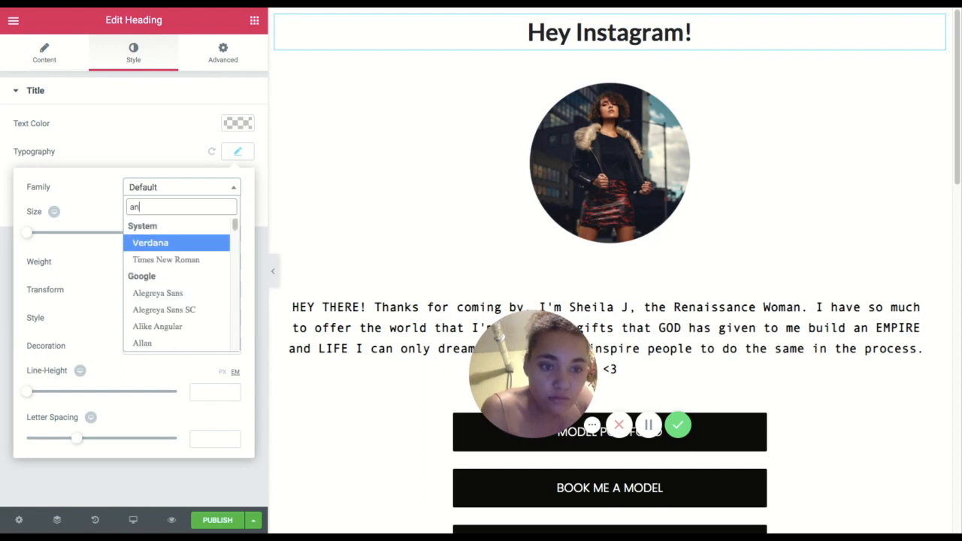
{"action": "type", "text": "a"}
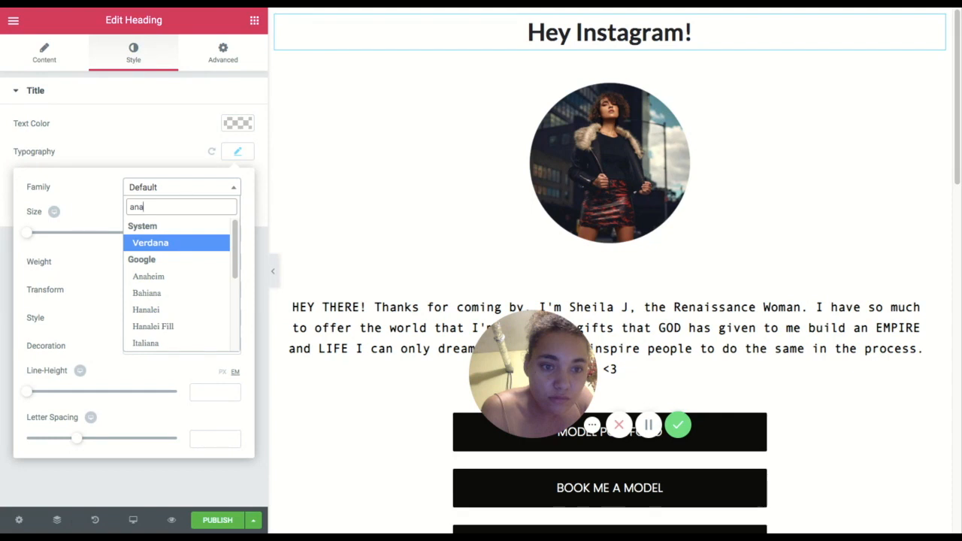
{"action": "left_click", "coordinate": [156, 278]}
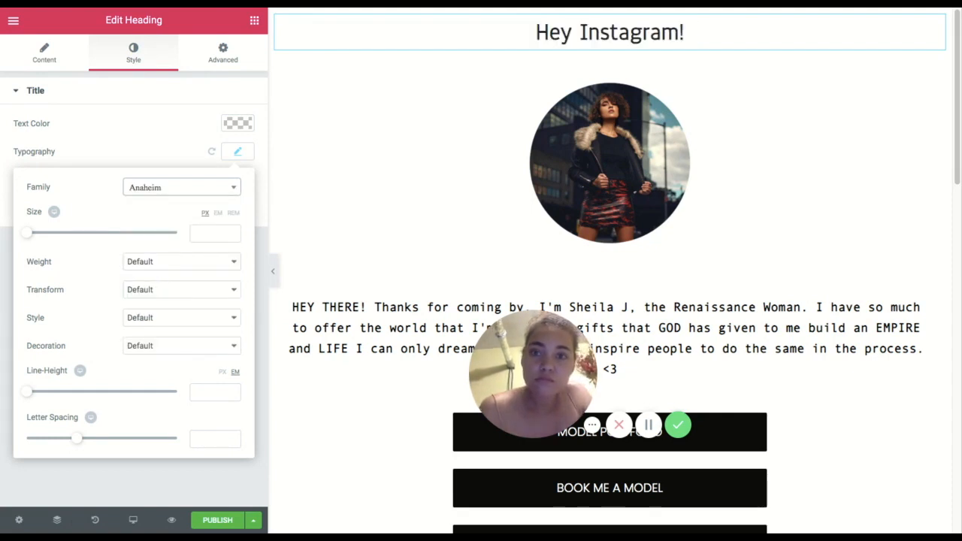
{"action": "left_click", "coordinate": [30, 234]}
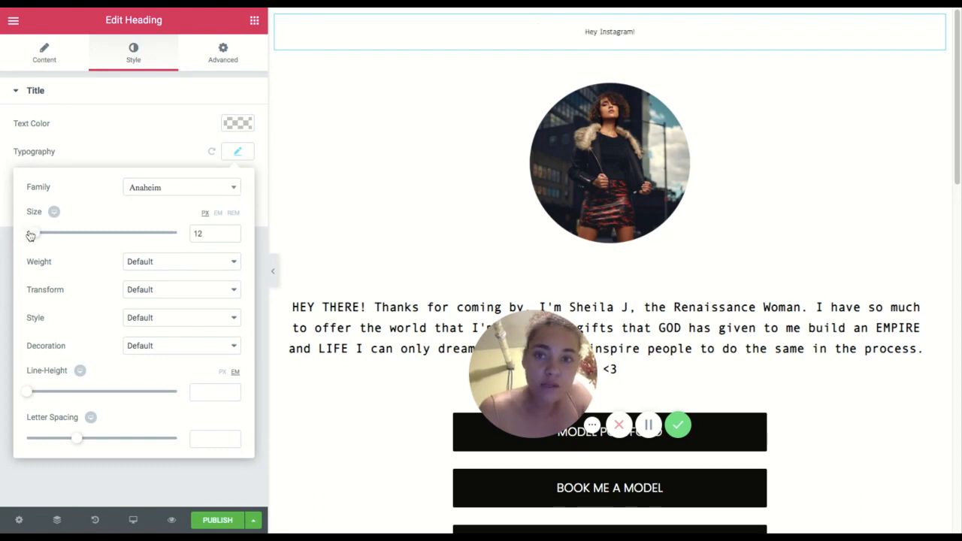
{"action": "left_click_drag", "start_coordinate": [30, 235], "coordinate": [68, 233]}
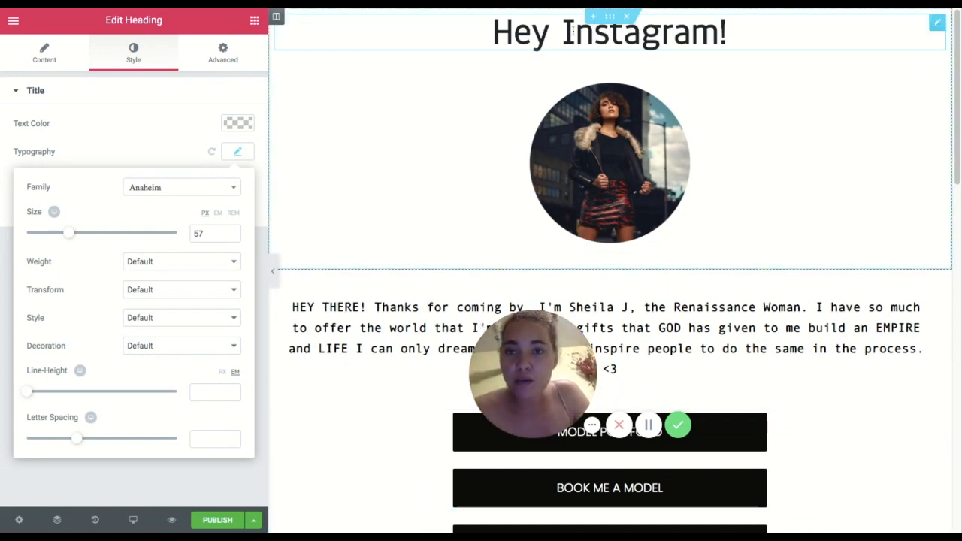
Move the round portrait above the "Hey Instagram!" heading
{"action": "left_click_drag", "start_coordinate": [739, 32], "coordinate": [572, 31]}
{"action": "left_click", "coordinate": [599, 159]}
{"action": "left_click_drag", "start_coordinate": [599, 159], "coordinate": [517, 34]}
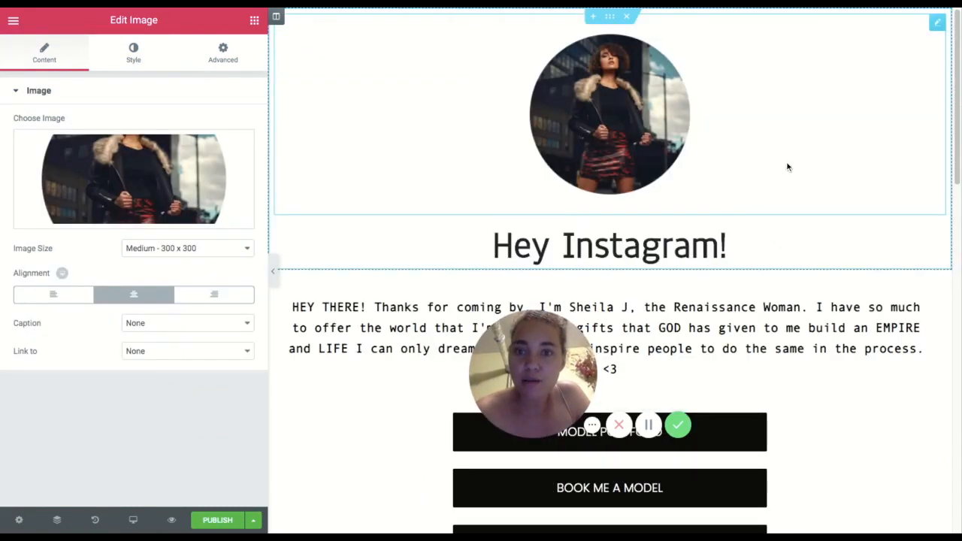
Review the page from the portrait down through the buttons, and inspect the settings of the intro text and the portrait
{"action": "scroll", "coordinate": [801, 212], "scroll_direction": "down", "scroll_amount": 1}
{"action": "scroll", "coordinate": [801, 212], "scroll_direction": "down", "scroll_amount": 3}
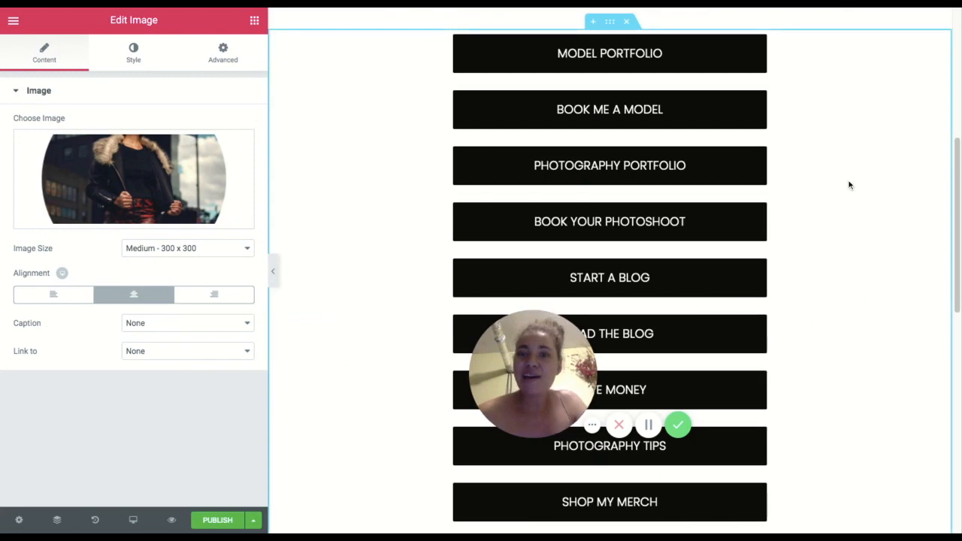
{"action": "scroll", "coordinate": [848, 185], "scroll_direction": "up", "scroll_amount": 4}
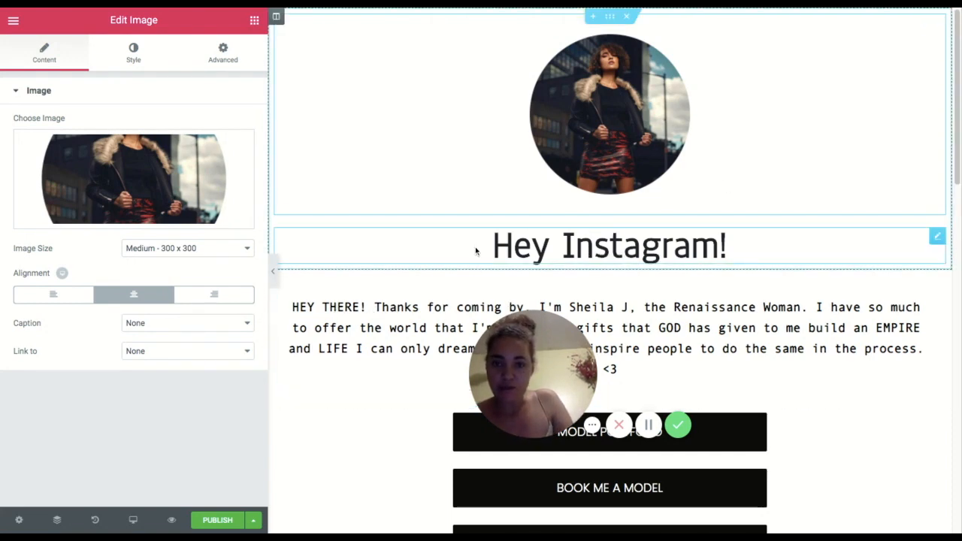
{"action": "scroll", "coordinate": [475, 253], "scroll_direction": "down", "scroll_amount": 1}
{"action": "scroll", "coordinate": [476, 253], "scroll_direction": "down", "scroll_amount": 1}
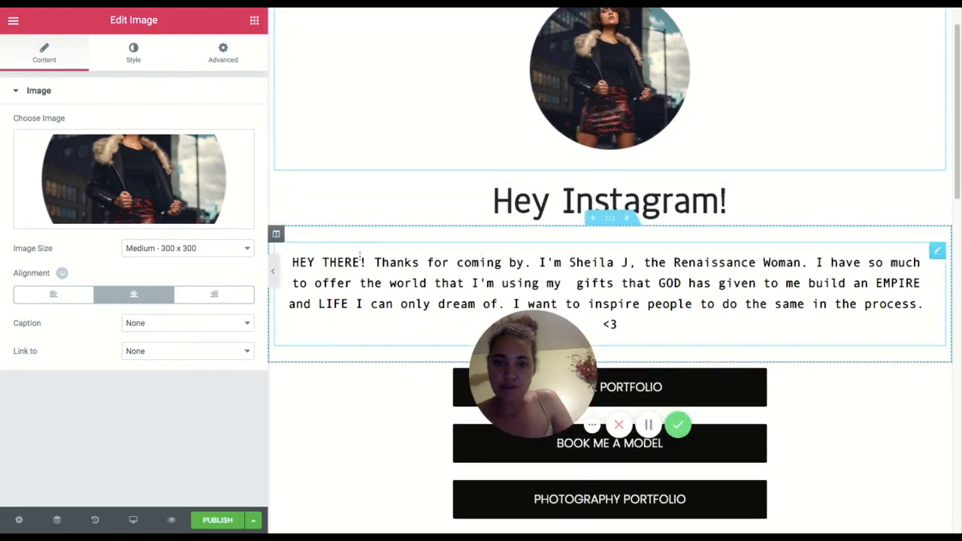
{"action": "left_click", "coordinate": [372, 261]}
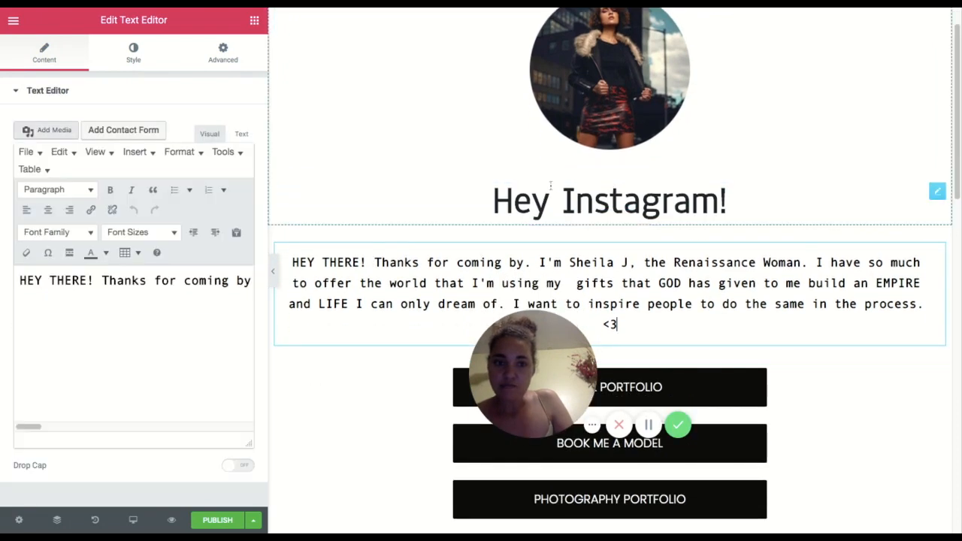
{"action": "scroll", "coordinate": [554, 195], "scroll_direction": "down", "scroll_amount": 5}
{"action": "scroll", "coordinate": [547, 203], "scroll_direction": "up", "scroll_amount": 6}
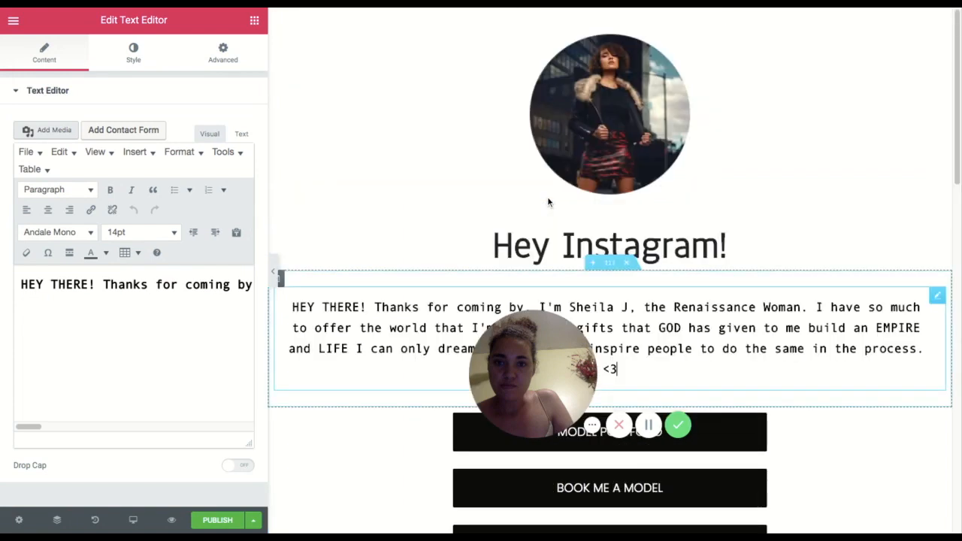
{"action": "scroll", "coordinate": [614, 135], "scroll_direction": "down", "scroll_amount": 1}
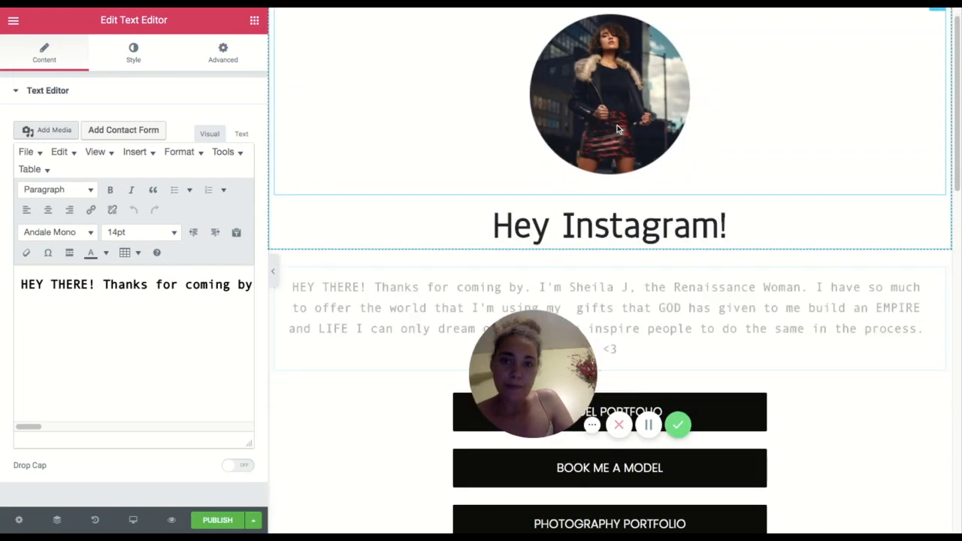
{"action": "left_click", "coordinate": [616, 129]}
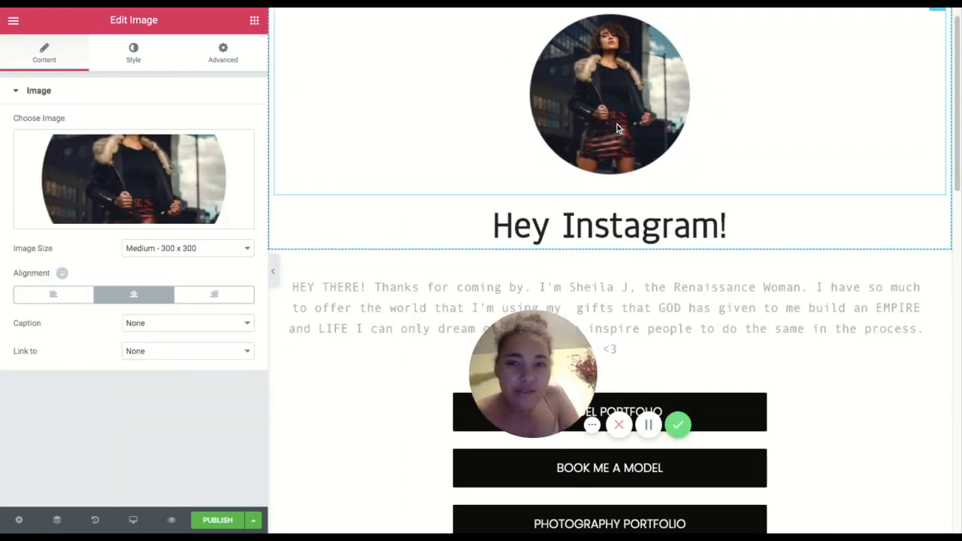
Try the Large - 1024 x 1024 image size on the round portrait, and return it to Medium - 300 x 300
{"action": "left_click", "coordinate": [174, 278]}
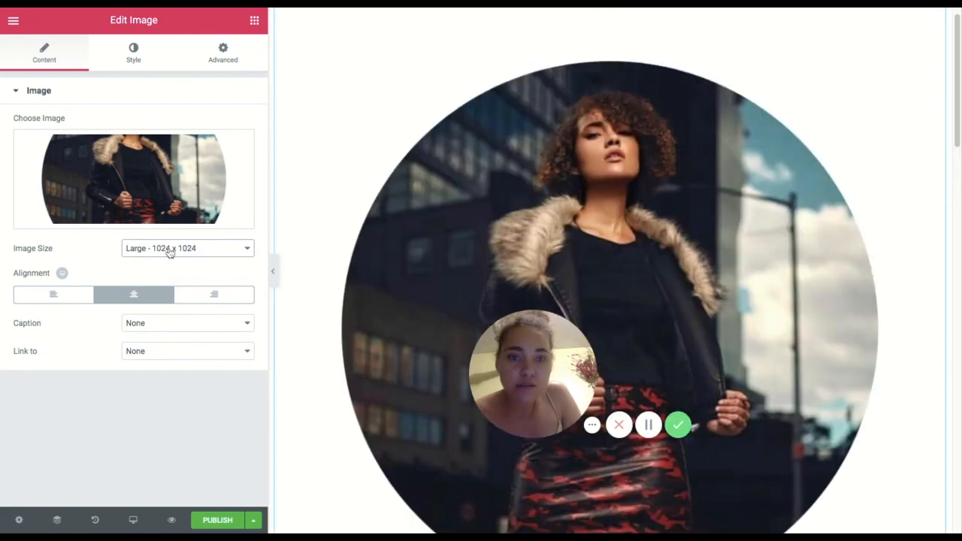
{"action": "left_click", "coordinate": [170, 253]}
{"action": "left_click", "coordinate": [160, 230]}
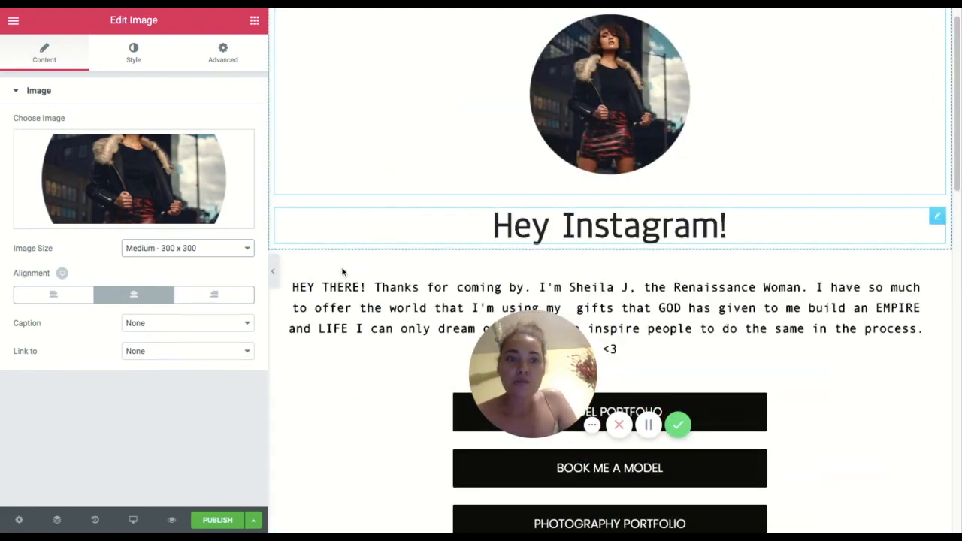
Add a new single-column section below the social icons at the end of the page
{"action": "scroll", "coordinate": [451, 260], "scroll_direction": "down", "scroll_amount": 3}
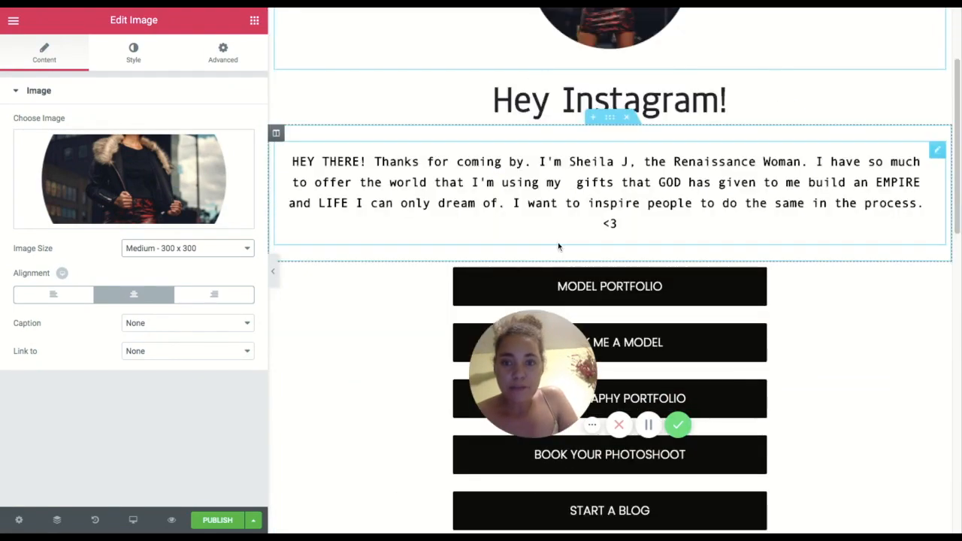
{"action": "scroll", "coordinate": [631, 274], "scroll_direction": "down", "scroll_amount": 10}
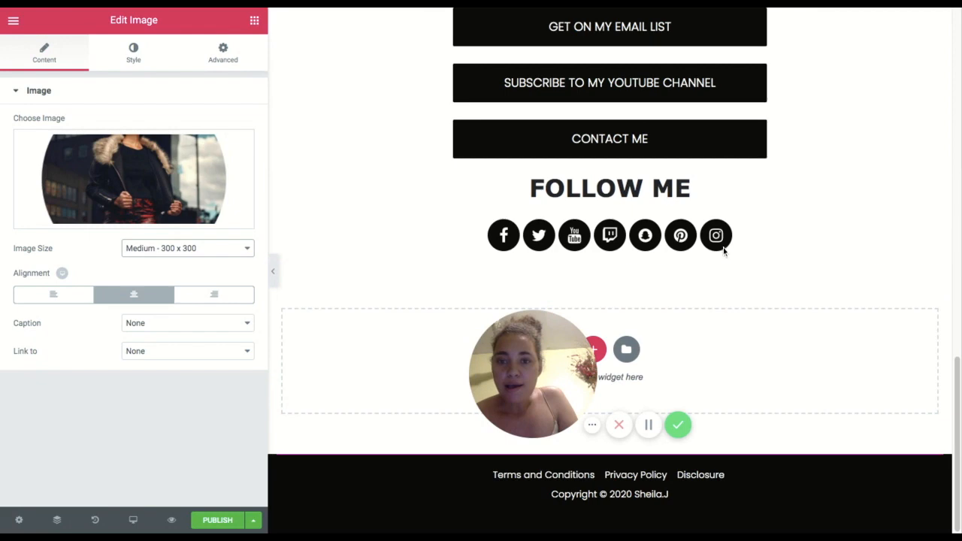
{"action": "scroll", "coordinate": [635, 189], "scroll_direction": "up", "scroll_amount": 10}
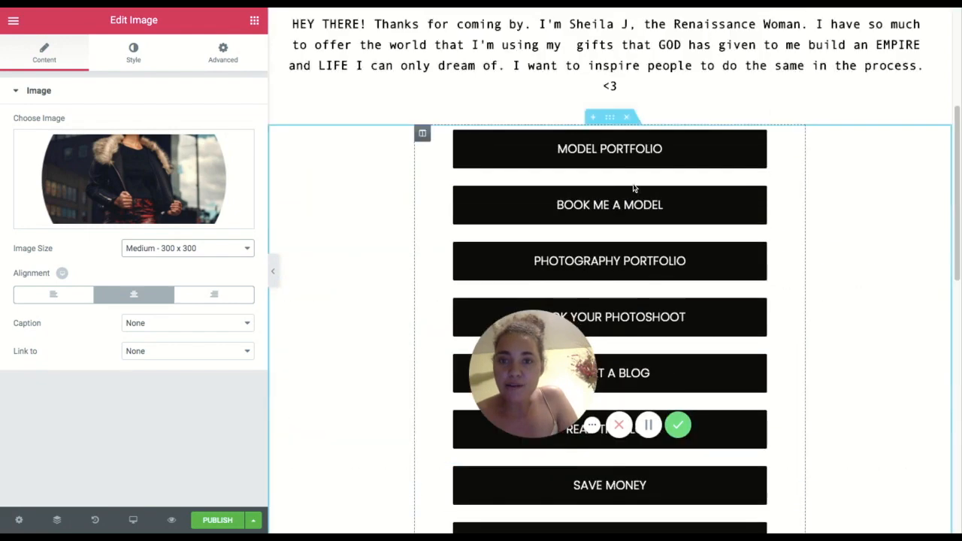
{"action": "scroll", "coordinate": [634, 188], "scroll_direction": "up", "scroll_amount": 5}
{"action": "scroll", "coordinate": [633, 183], "scroll_direction": "down", "scroll_amount": 12}
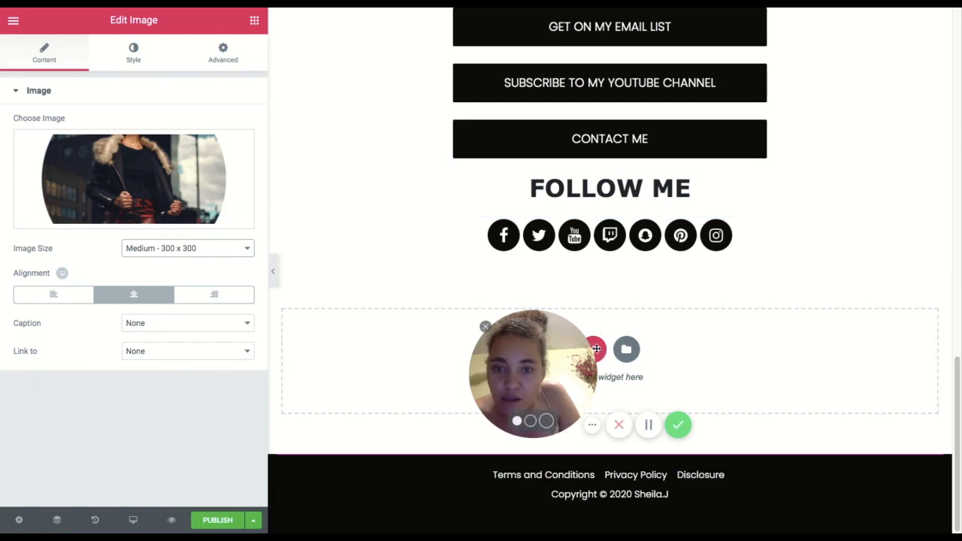
{"action": "left_click", "coordinate": [596, 349]}
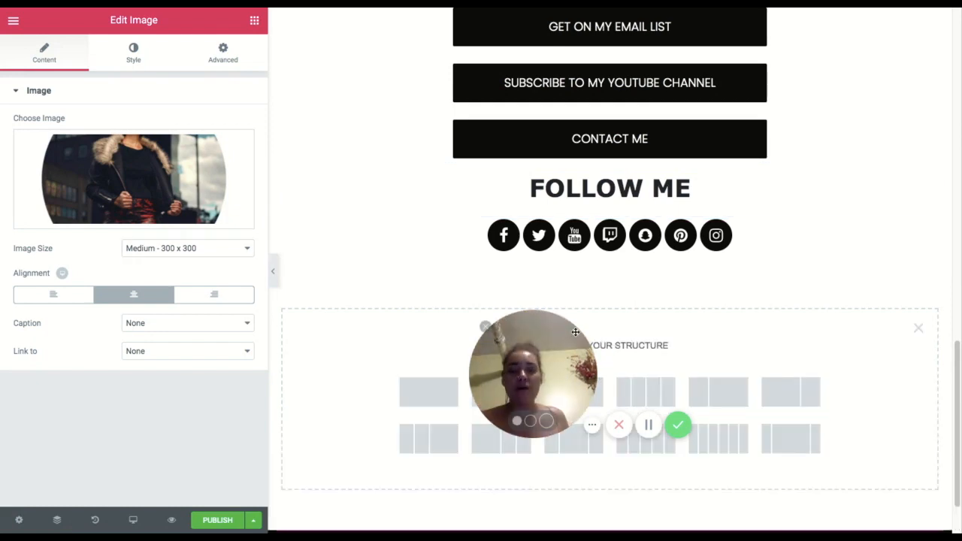
{"action": "left_click", "coordinate": [451, 383]}
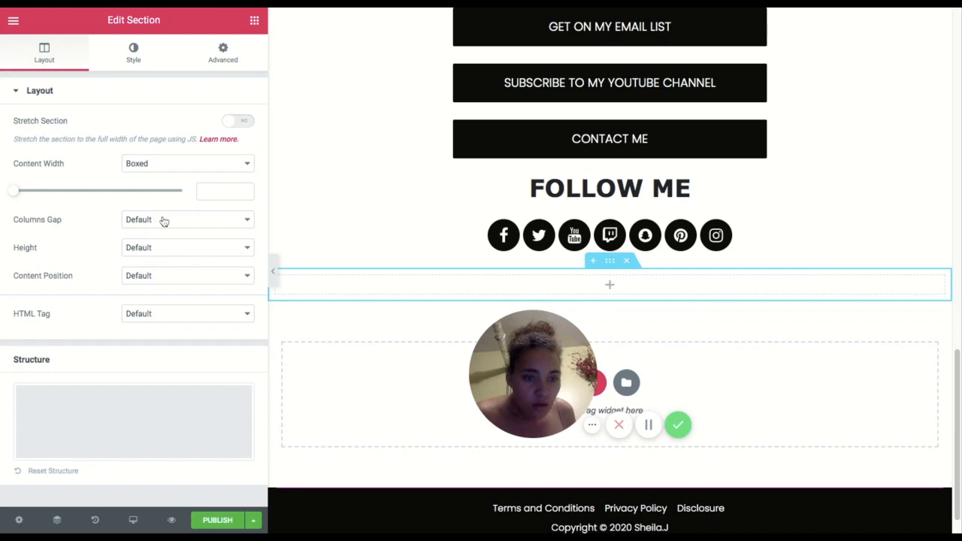
Place an Image widget in the new section and fill it with the handwritten "Sj" logo from the media library
{"action": "left_click", "coordinate": [255, 23]}
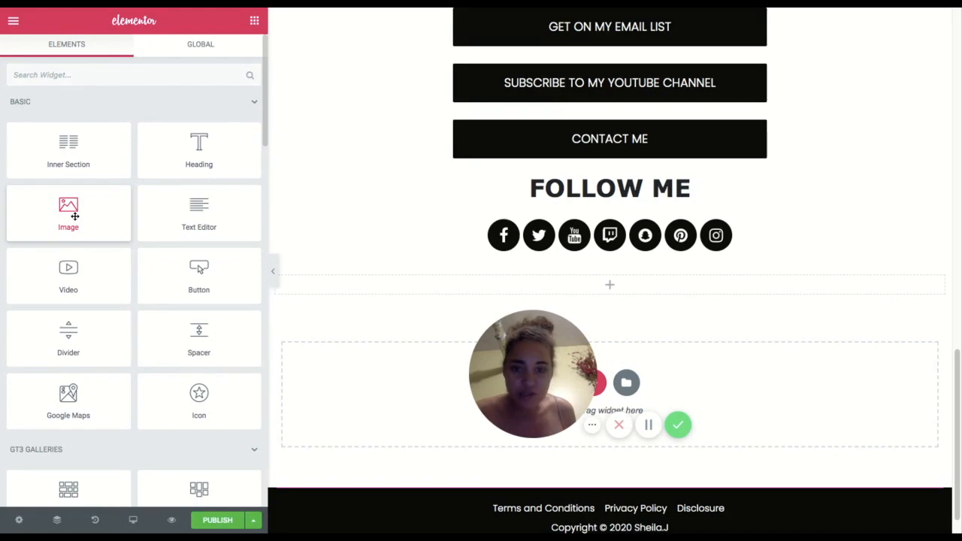
{"action": "left_click_drag", "start_coordinate": [68, 214], "coordinate": [406, 393]}
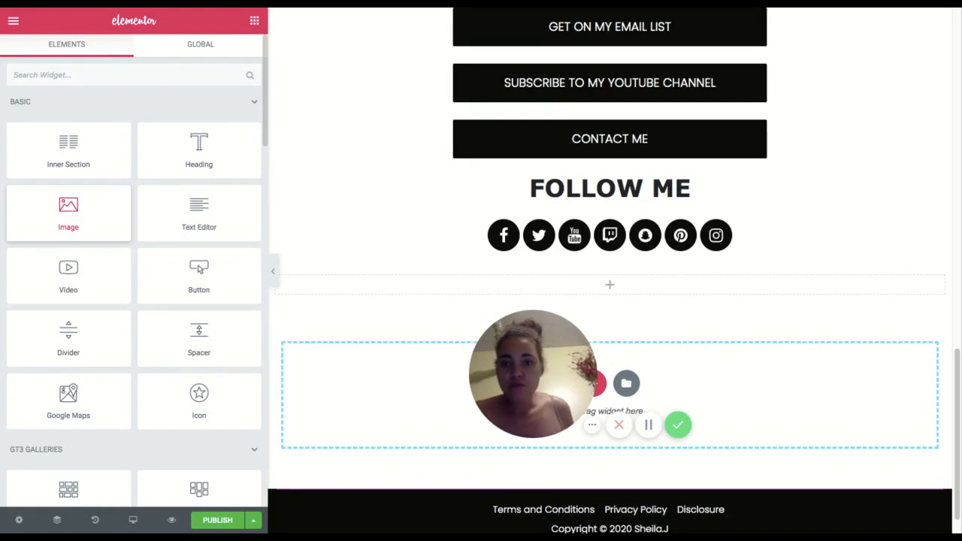
{"action": "left_click_drag", "start_coordinate": [405, 393], "coordinate": [515, 285]}
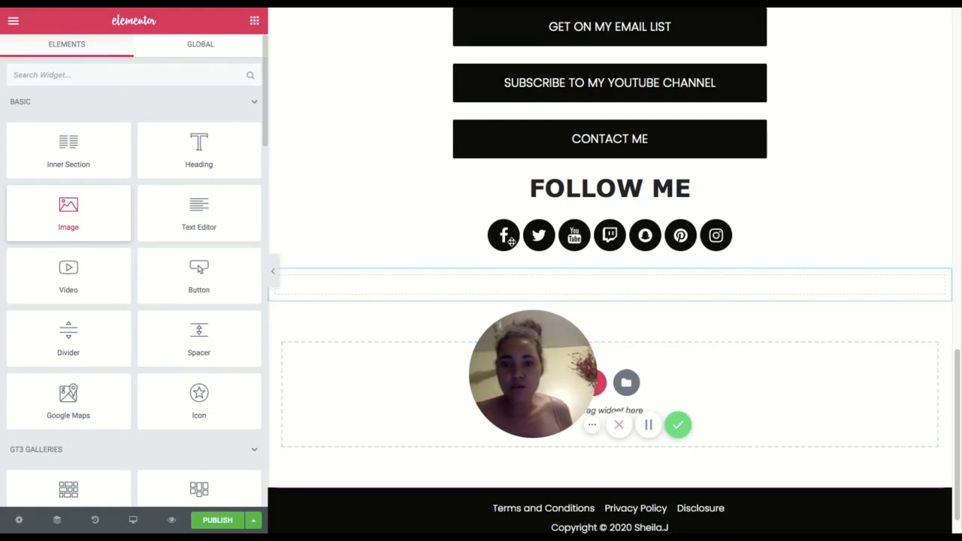
{"action": "left_click", "coordinate": [71, 211]}
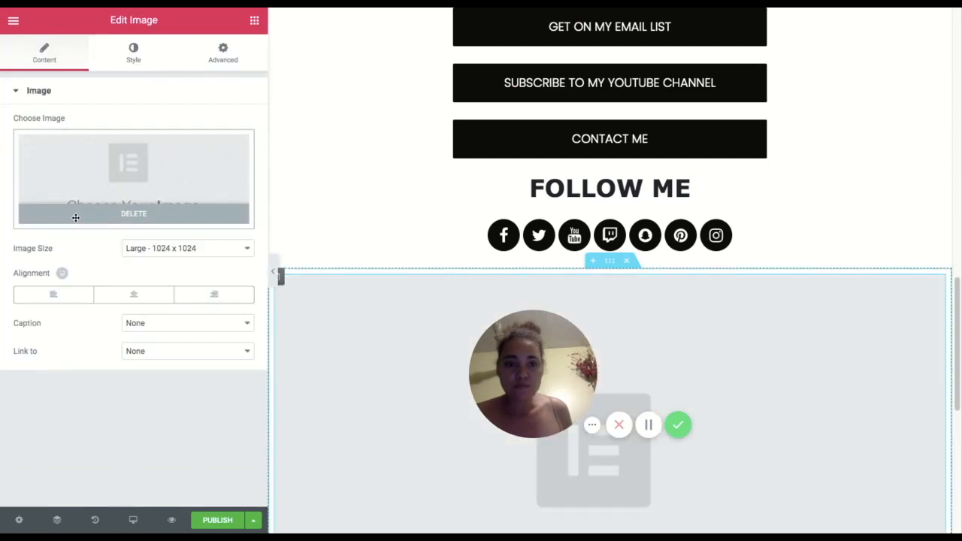
{"action": "left_click", "coordinate": [104, 186]}
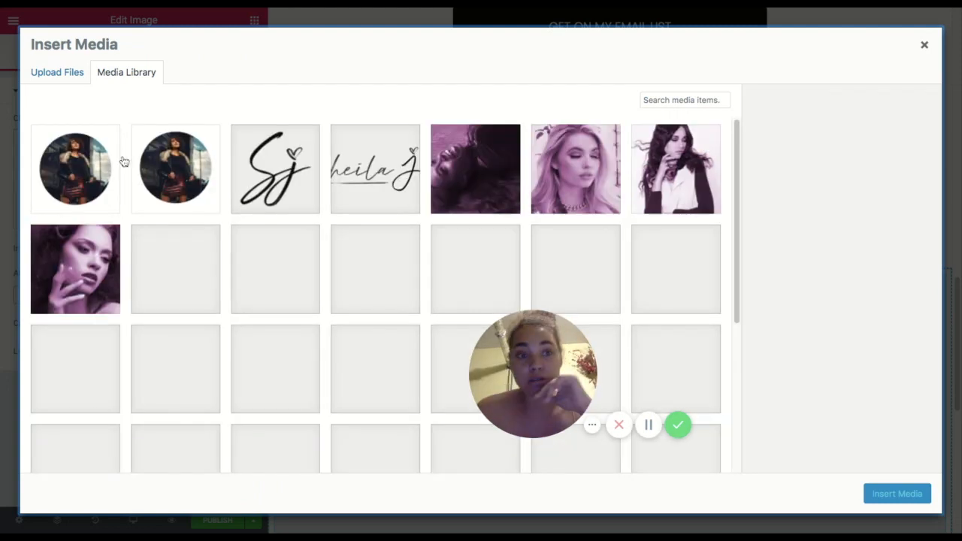
{"action": "left_click", "coordinate": [291, 177]}
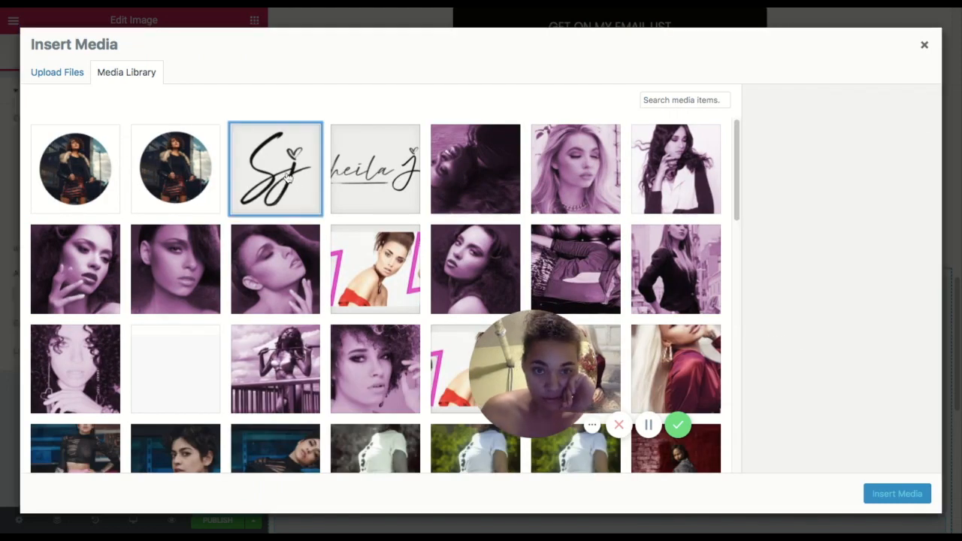
{"action": "left_click", "coordinate": [887, 499]}
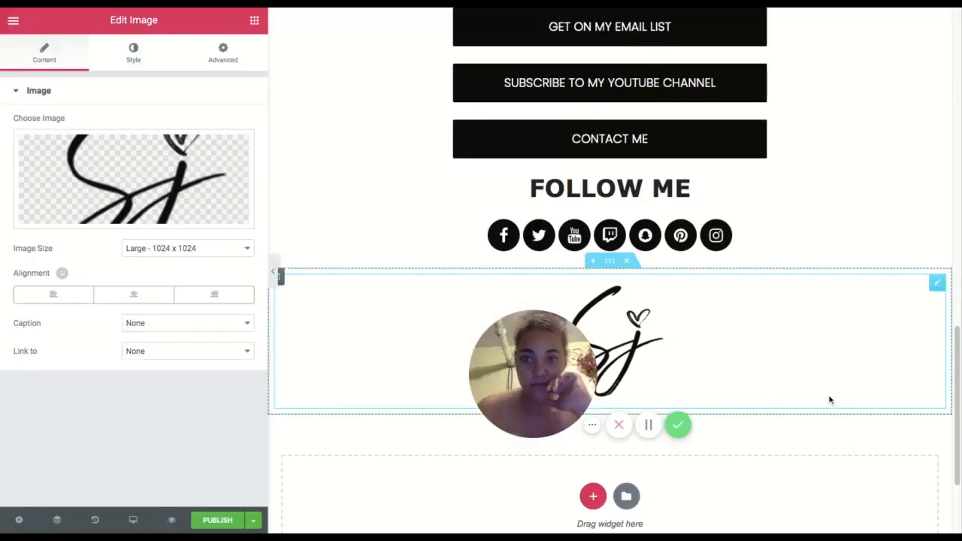
Compare the Medium and Thumbnail sizes on the "Sj" logo, and set its image size to Gt3-admin-post-featured-image
{"action": "scroll", "coordinate": [829, 399], "scroll_direction": "down", "scroll_amount": 2}
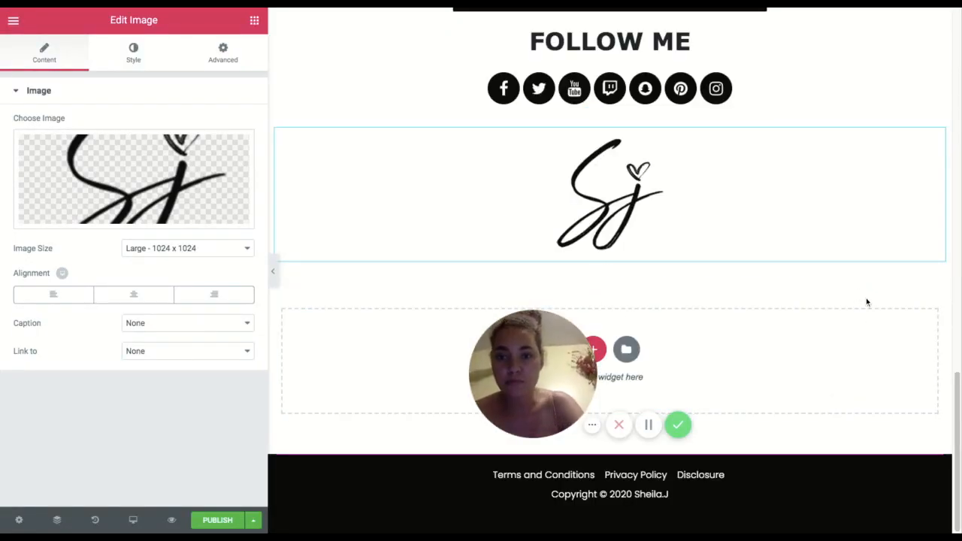
{"action": "left_click", "coordinate": [203, 254]}
{"action": "left_click", "coordinate": [188, 230]}
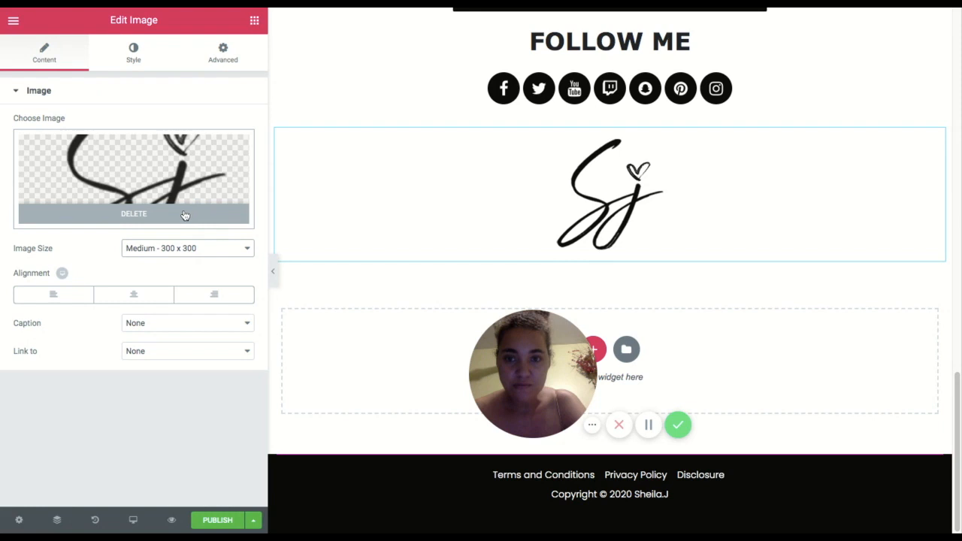
{"action": "left_click", "coordinate": [162, 254]}
{"action": "left_click", "coordinate": [161, 241]}
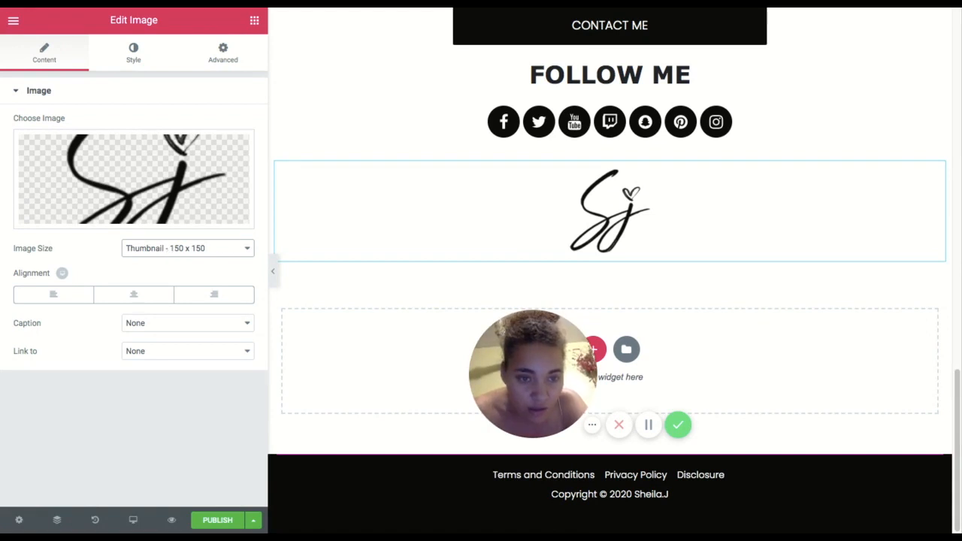
{"action": "left_click", "coordinate": [154, 302]}
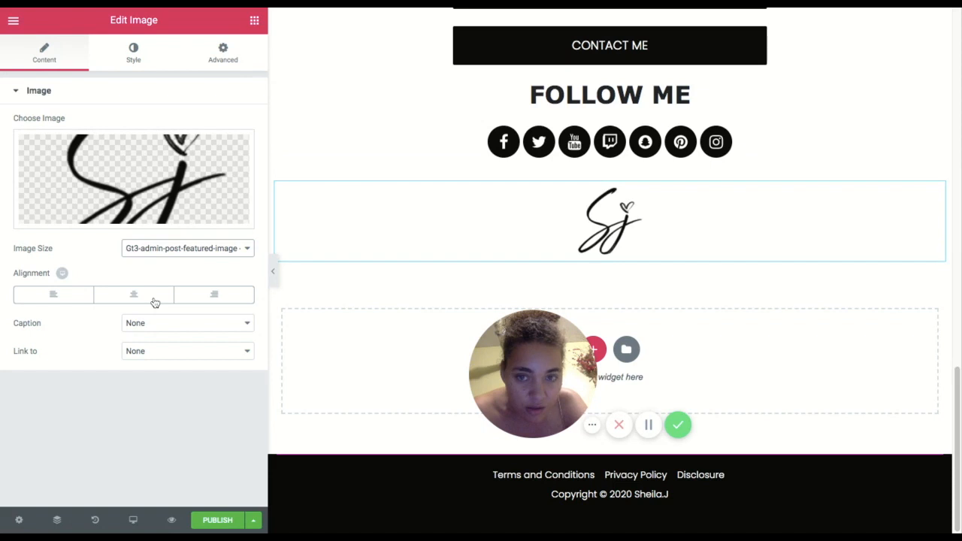
{"action": "left_click", "coordinate": [154, 254]}
{"action": "left_click", "coordinate": [165, 212]}
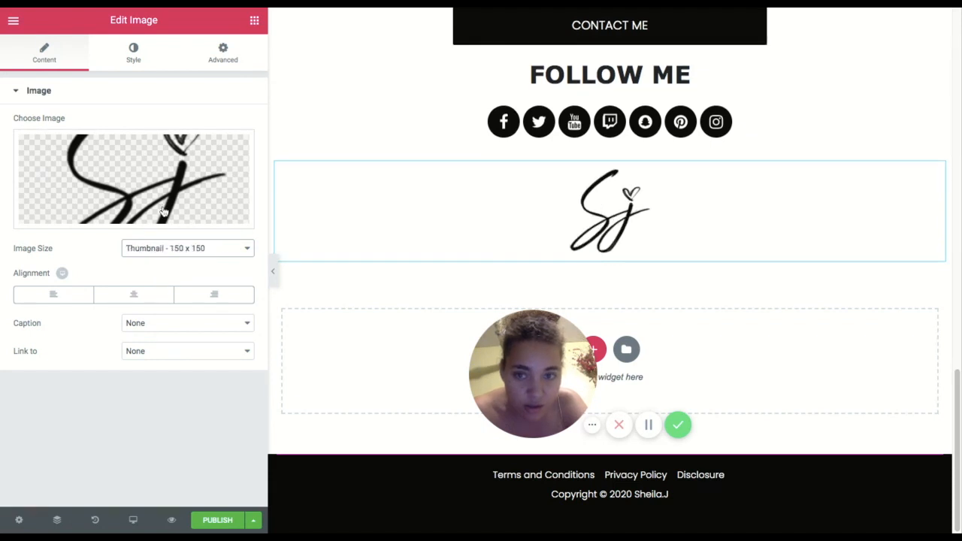
{"action": "left_click", "coordinate": [173, 256]}
{"action": "left_click", "coordinate": [176, 302]}
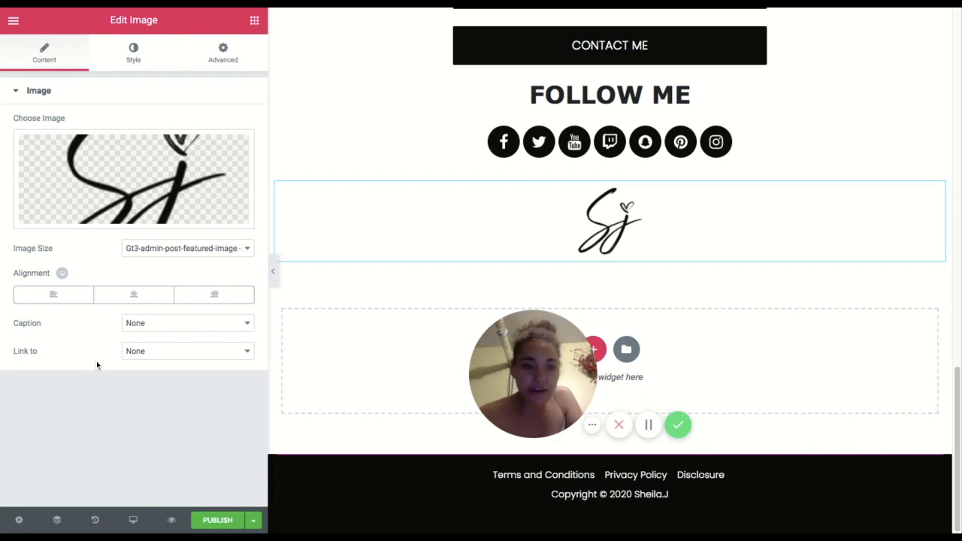
Open the page settings
{"action": "left_click", "coordinate": [19, 520]}
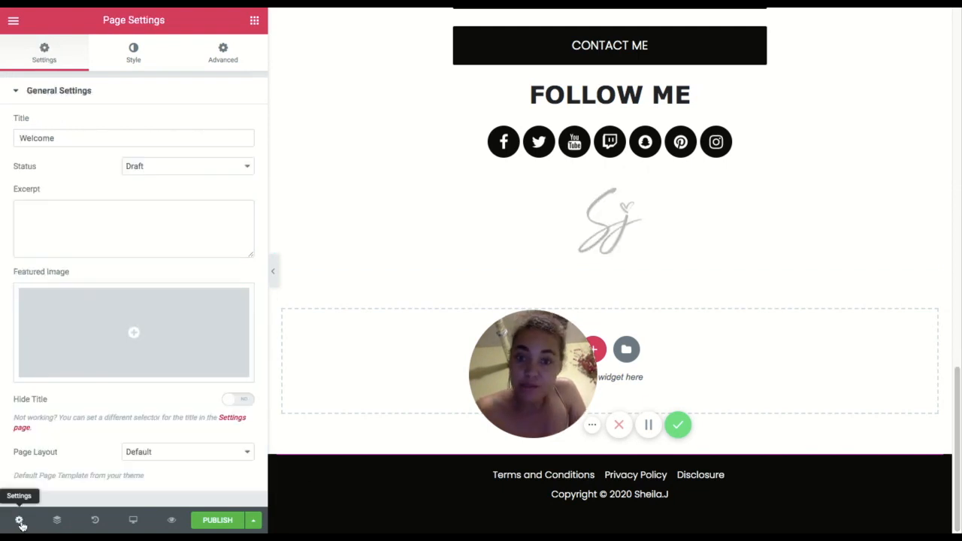
Set the Welcome page's layout to Elementor Canvas and check the whole page down to the logo
{"action": "left_click", "coordinate": [144, 455]}
{"action": "left_click", "coordinate": [147, 465]}
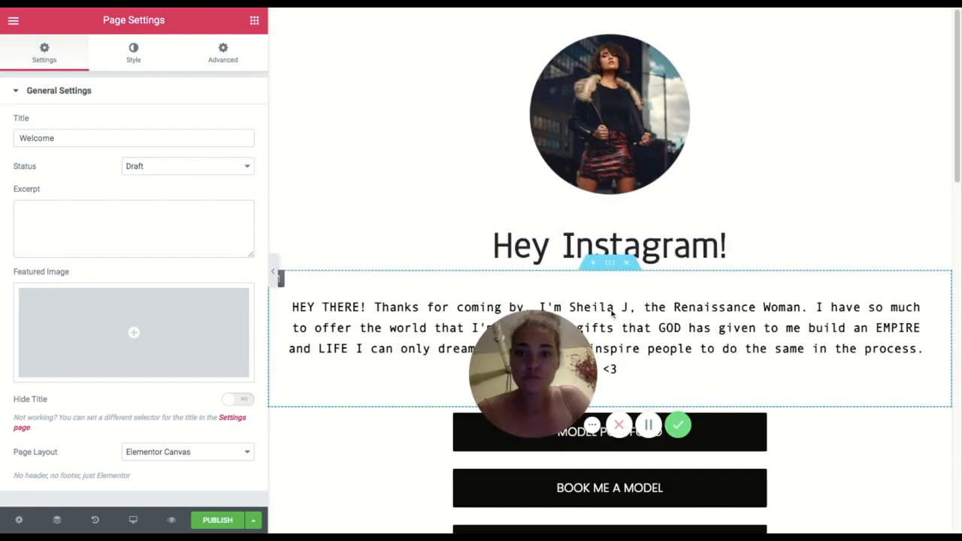
{"action": "scroll", "coordinate": [736, 290], "scroll_direction": "down", "scroll_amount": 4}
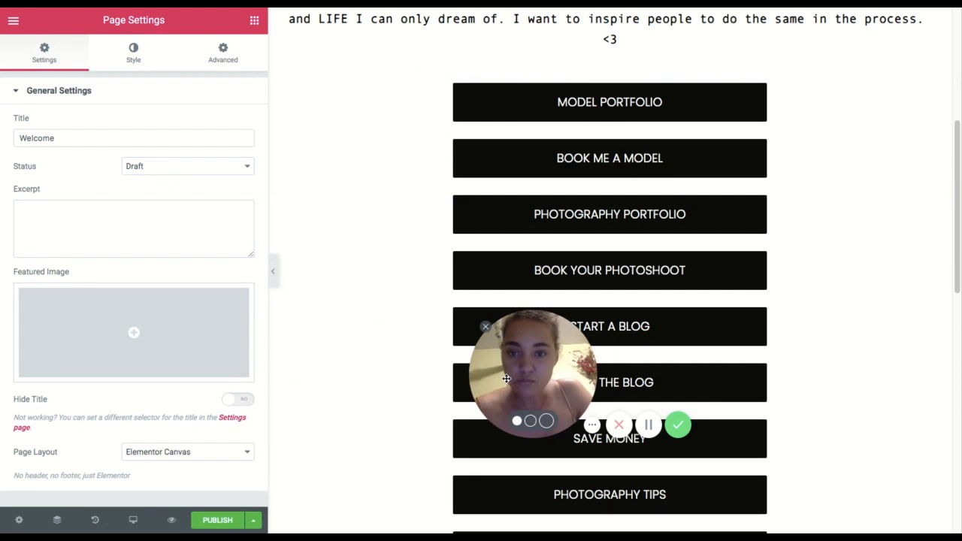
{"action": "scroll", "coordinate": [383, 408], "scroll_direction": "down", "scroll_amount": 10}
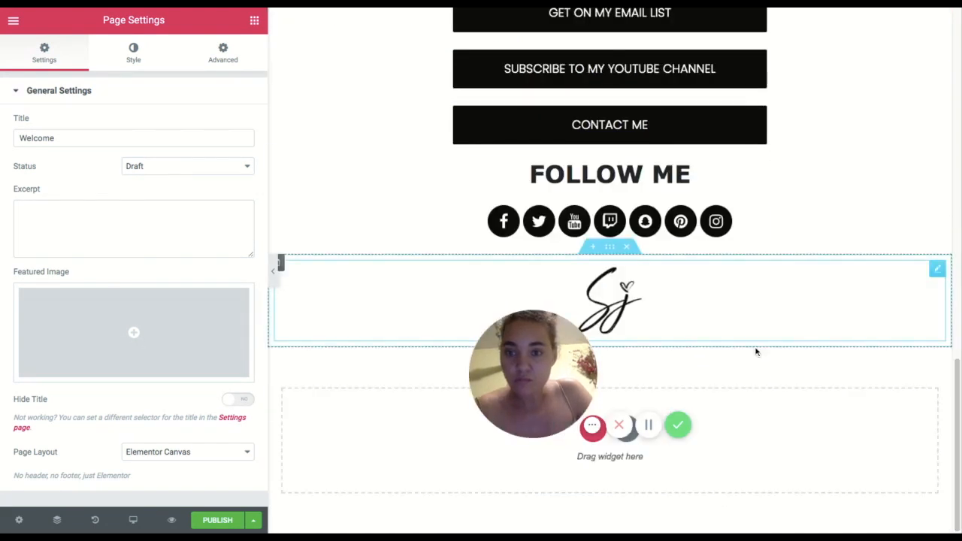
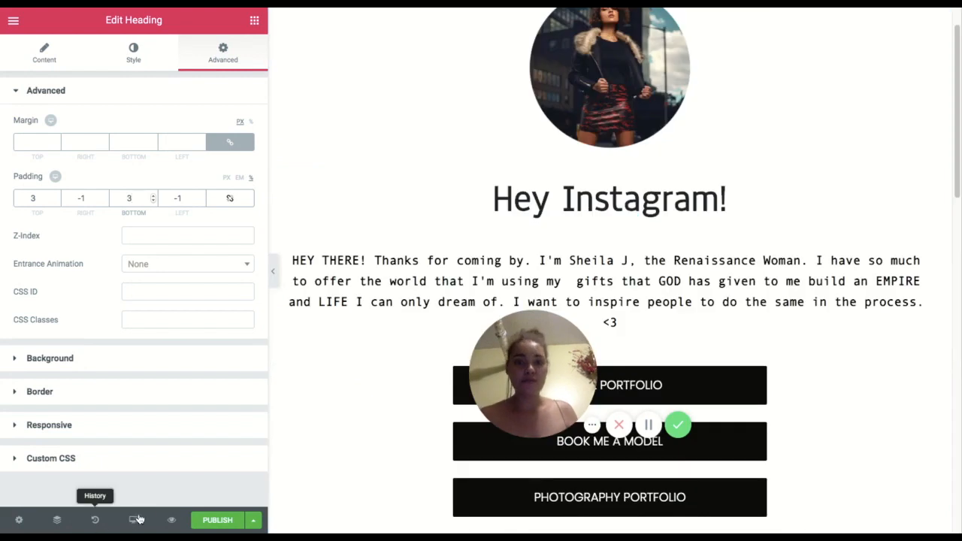
Set the text color of the "HEY THERE!" paragraph to black, #000000
{"action": "left_click", "coordinate": [133, 521]}
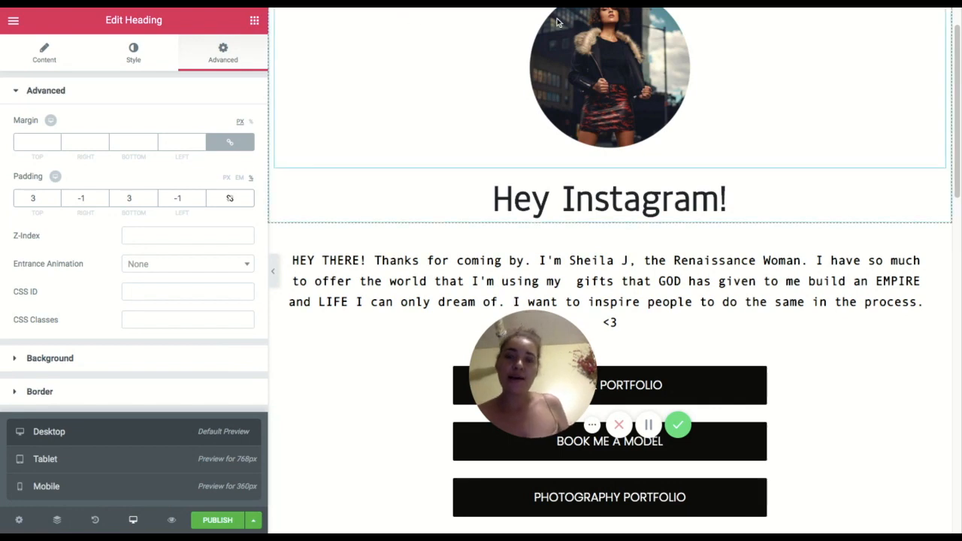
{"action": "left_click", "coordinate": [371, 335]}
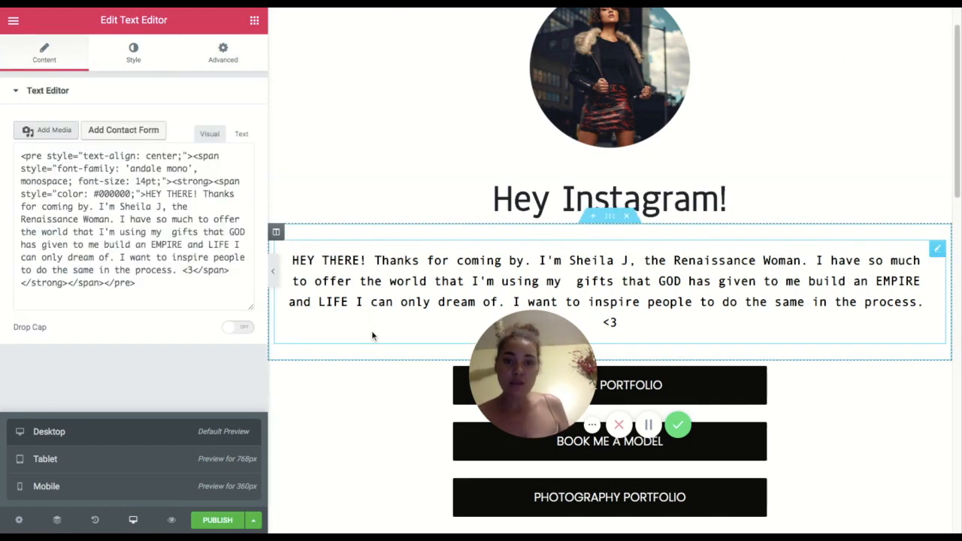
{"action": "left_click", "coordinate": [133, 68]}
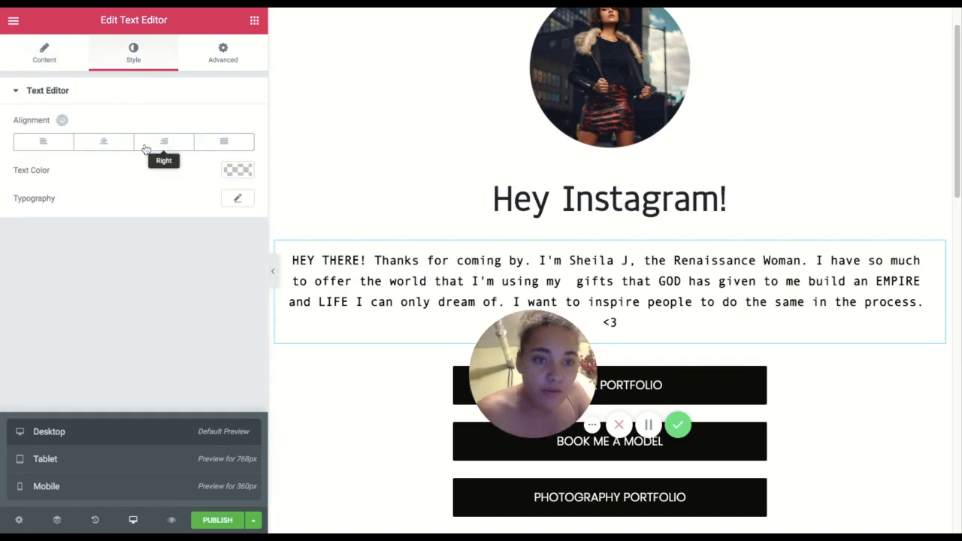
{"action": "left_click", "coordinate": [236, 171]}
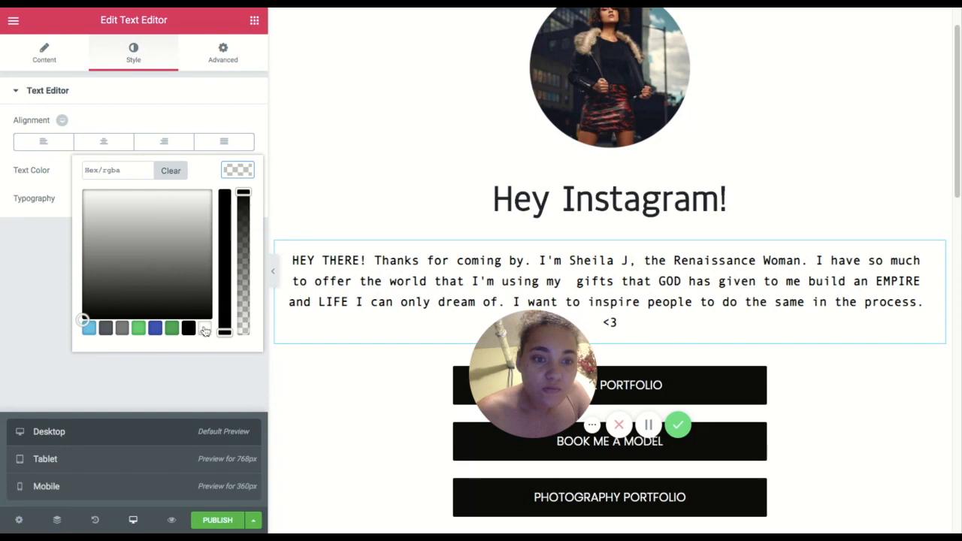
{"action": "left_click", "coordinate": [192, 216]}
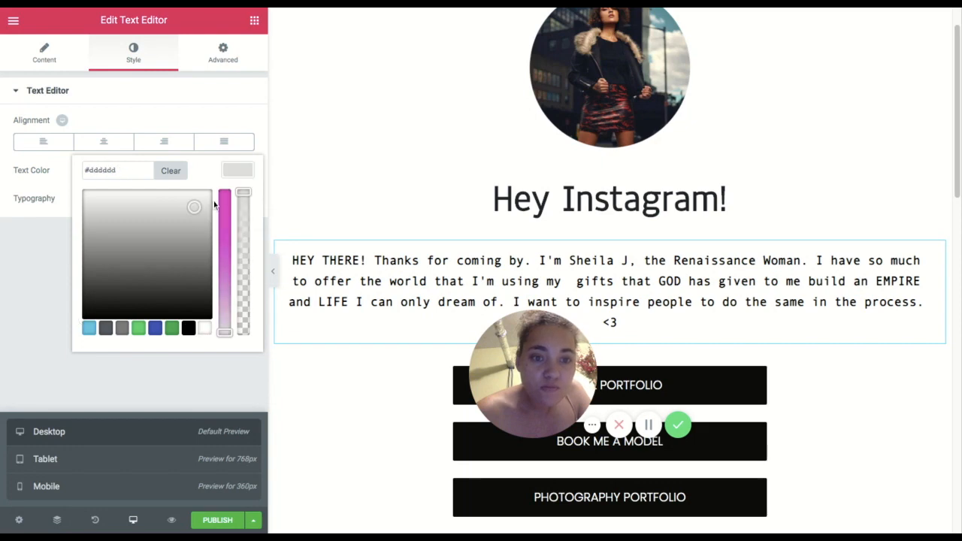
{"action": "left_click", "coordinate": [227, 204]}
{"action": "left_click_drag", "start_coordinate": [226, 203], "coordinate": [225, 192]}
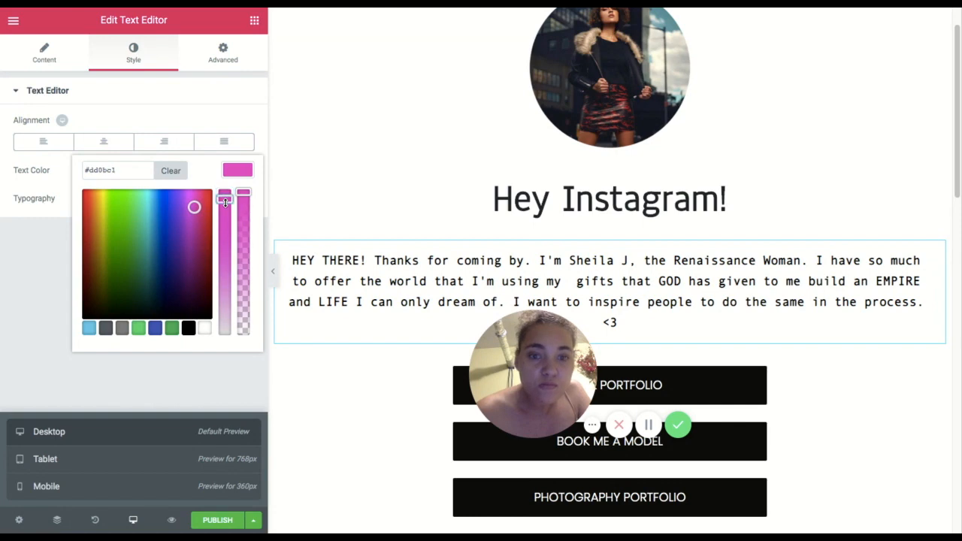
{"action": "left_click", "coordinate": [188, 329]}
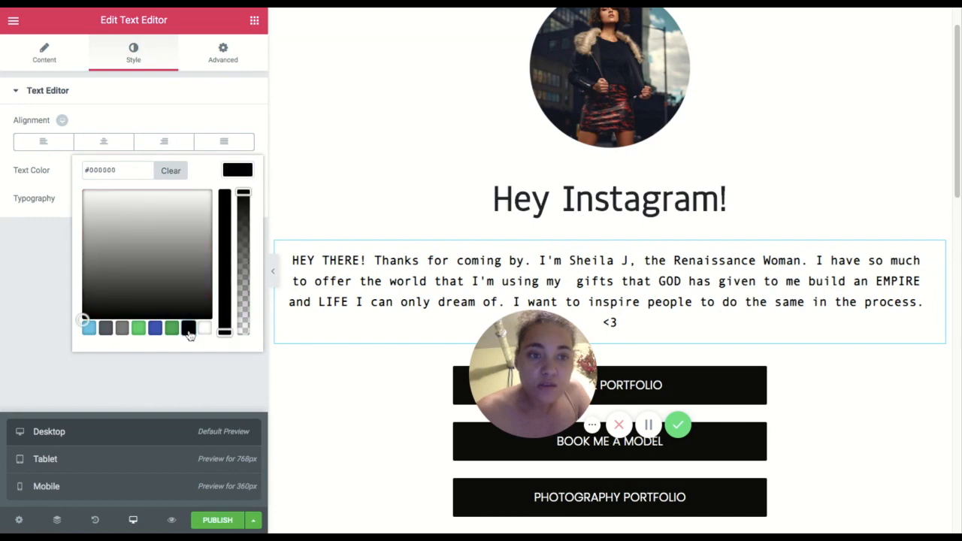
{"action": "left_click", "coordinate": [57, 52]}
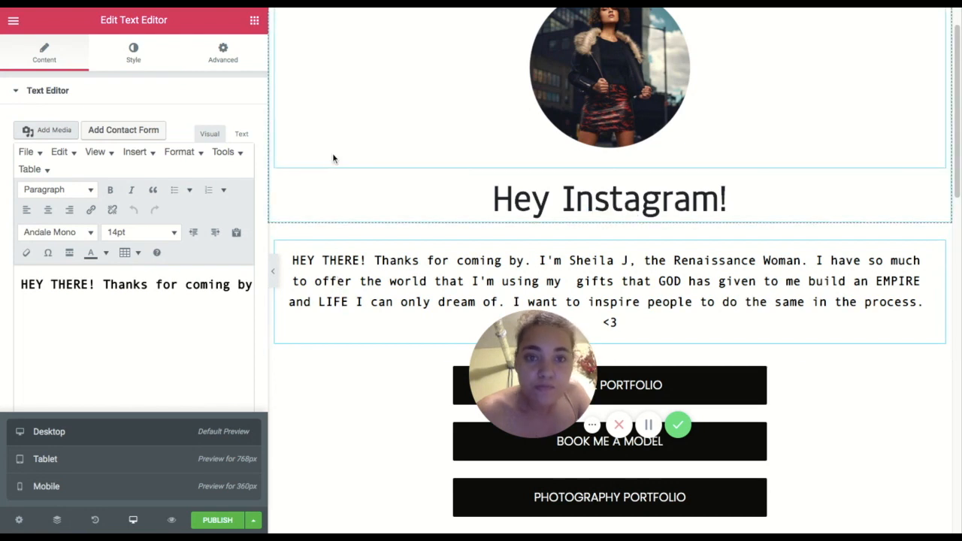
Show the round profile image's style settings and look over the link buttons in the desktop layout
{"action": "left_click", "coordinate": [322, 124]}
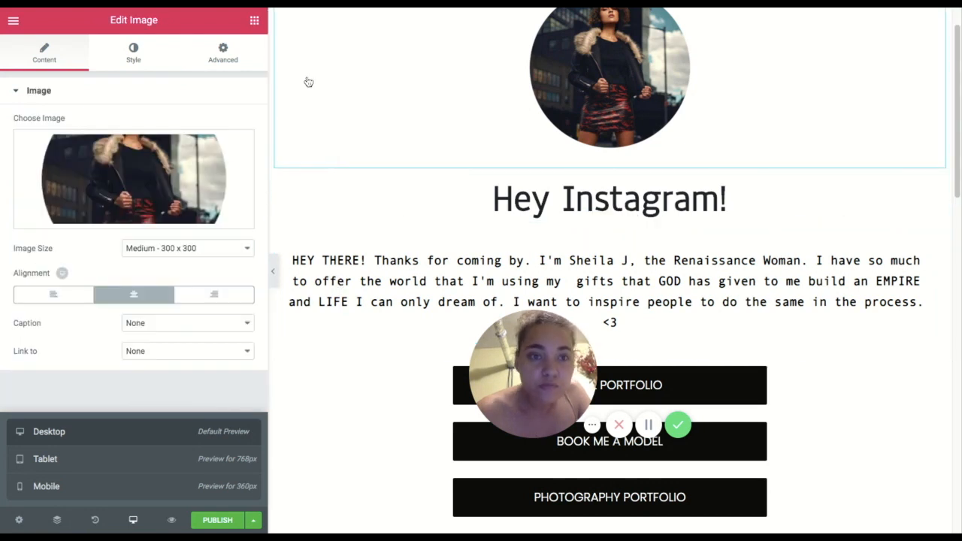
{"action": "left_click", "coordinate": [133, 60]}
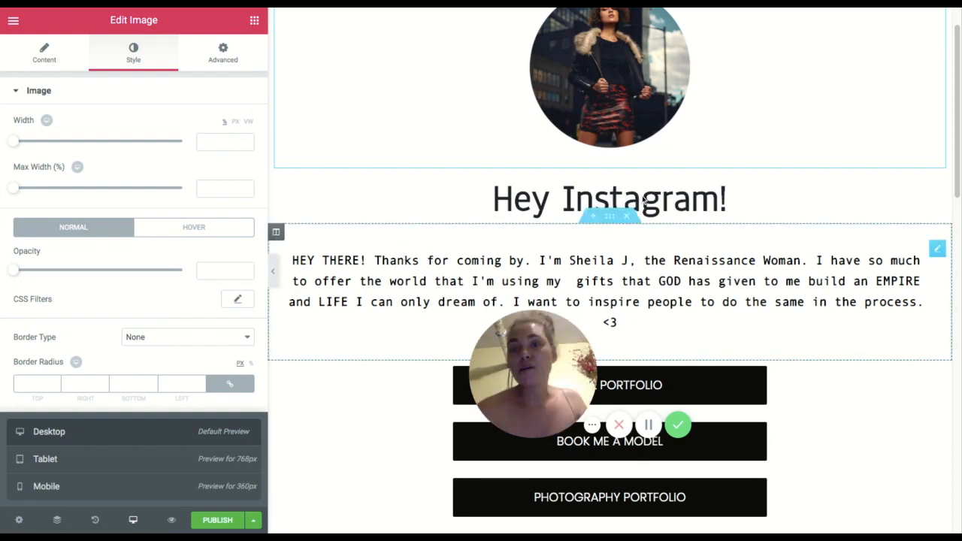
{"action": "scroll", "coordinate": [815, 424], "scroll_direction": "up", "scroll_amount": 1}
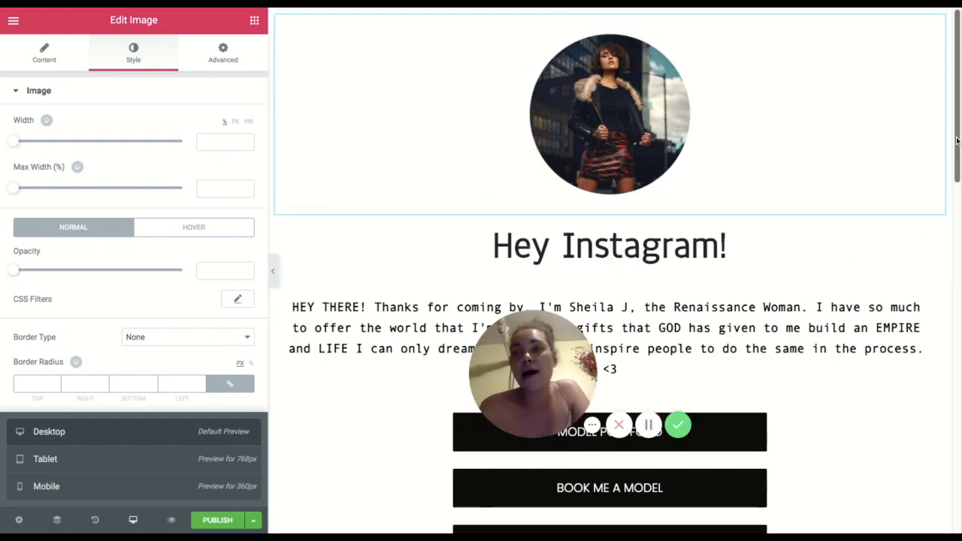
{"action": "scroll", "coordinate": [957, 141], "scroll_direction": "down", "scroll_amount": 5}
{"action": "scroll", "coordinate": [956, 141], "scroll_direction": "down", "scroll_amount": 7}
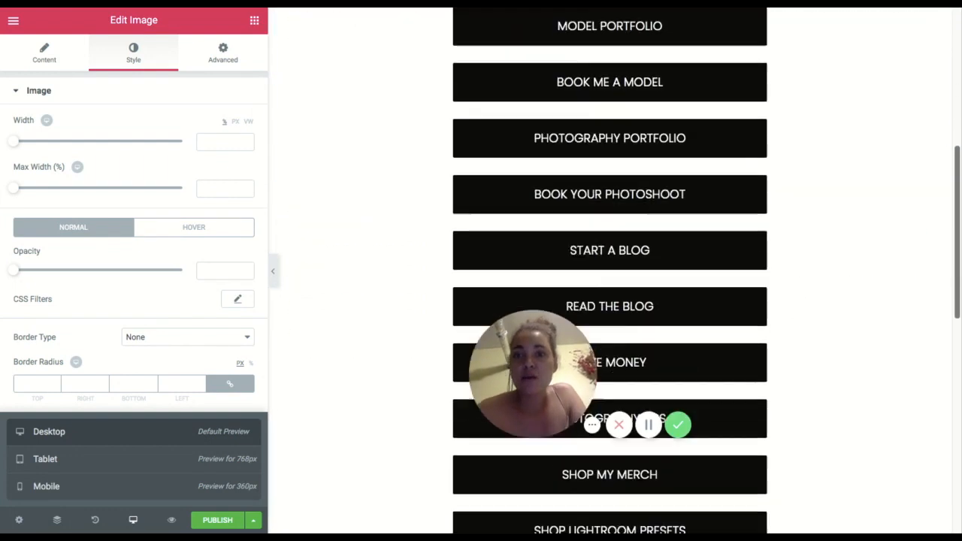
{"action": "scroll", "coordinate": [610, 271], "scroll_direction": "down", "scroll_amount": 4}
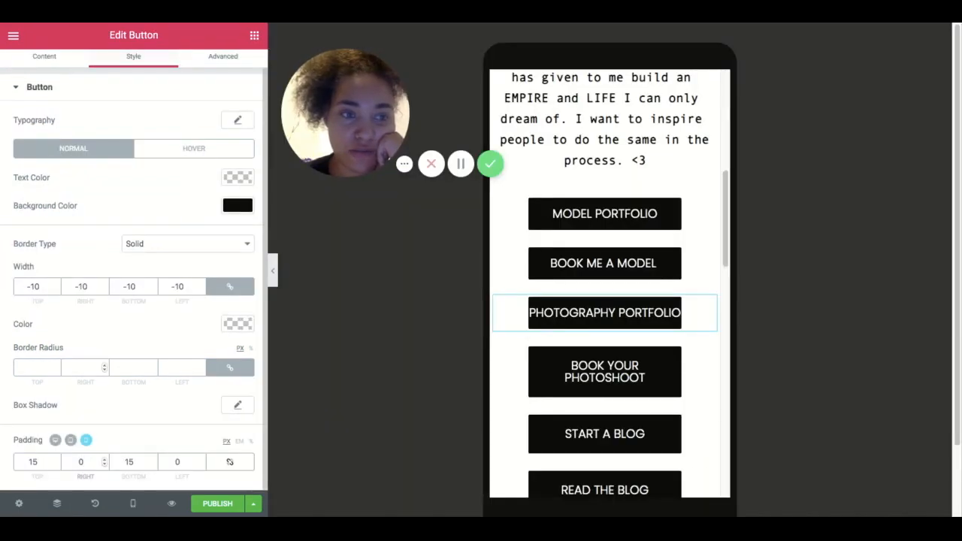
Try 5 px of right and left mobile padding on the Photography Portfolio button
{"action": "key", "text": "BackSpace"}
{"action": "type", "text": "5"}
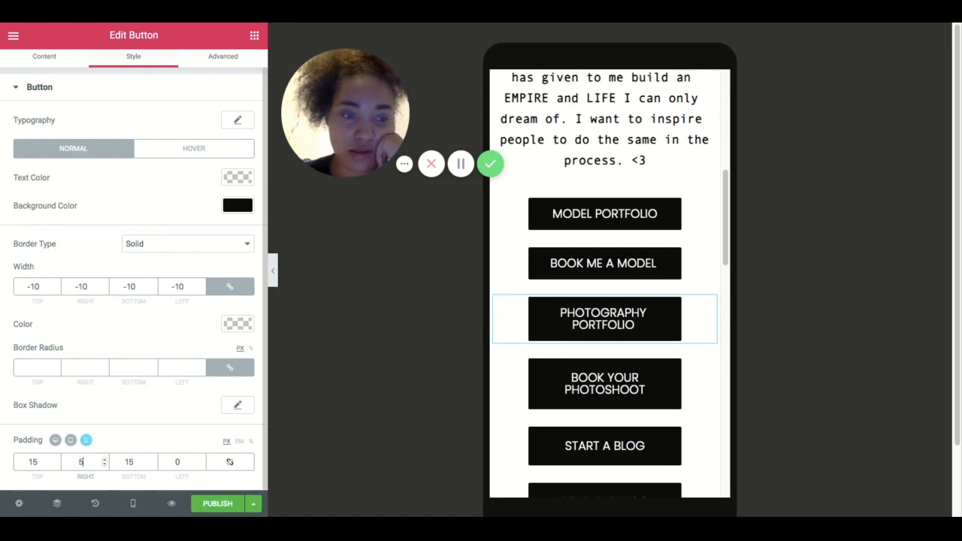
{"action": "key", "text": "Tab"}
{"action": "key", "text": "Tab"}
{"action": "type", "text": "5"}
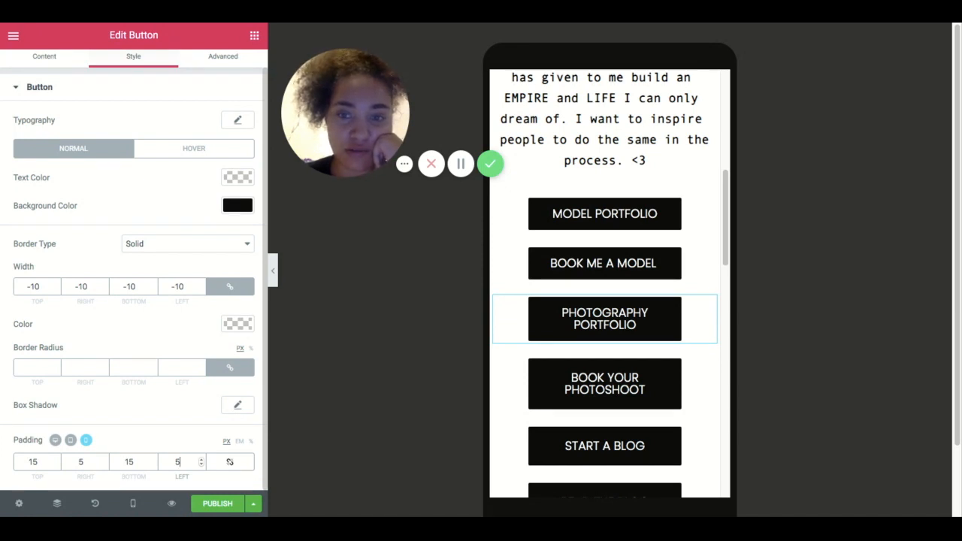
Try slightly larger left mobile padding, up to 9 px, on the Photography Portfolio button
{"action": "key", "text": "Up"}
{"action": "key", "text": "Up"}
{"action": "key", "text": "Up"}
{"action": "key", "text": "Up"}
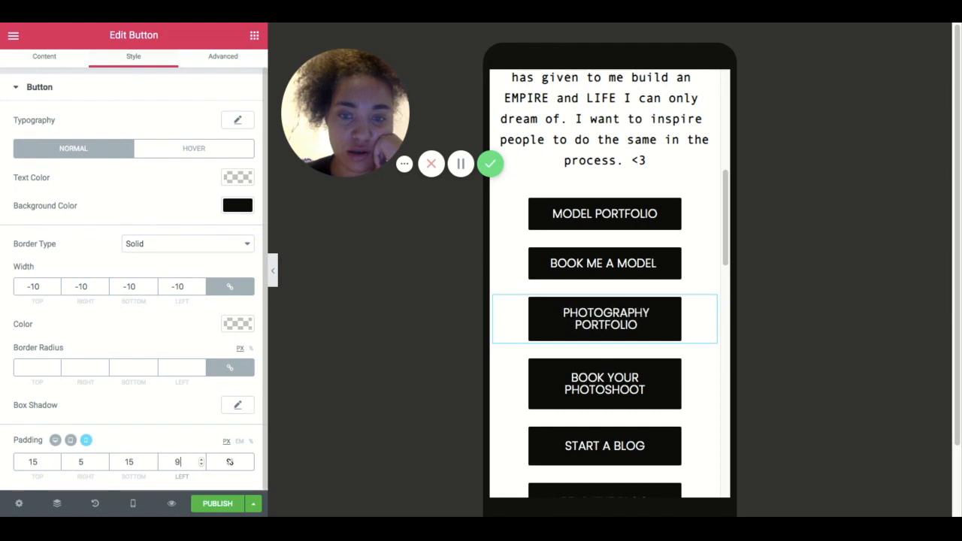
{"action": "key", "text": "Down"}
{"action": "key", "text": "Down"}
{"action": "key", "text": "Down"}
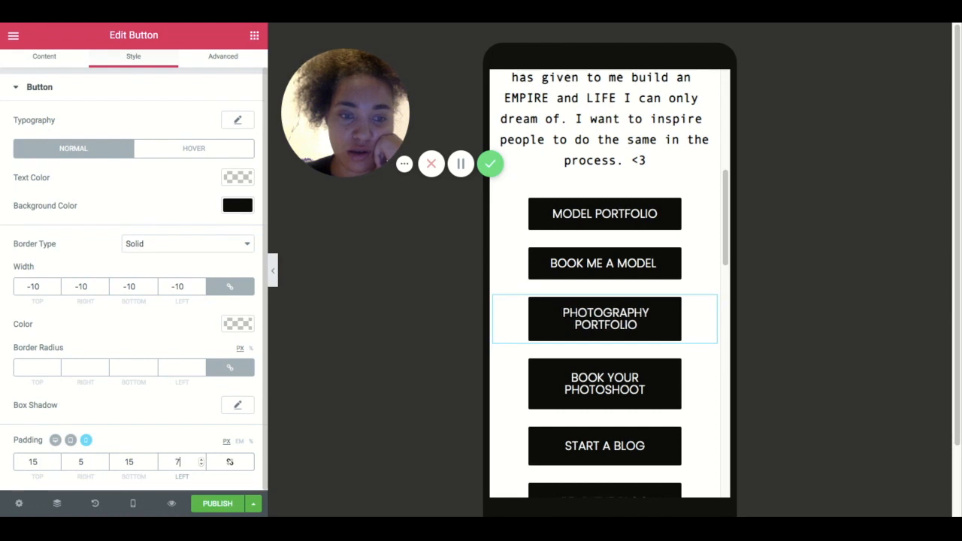
Reset the Photography Portfolio button's left and right mobile padding to 0
{"action": "left_click_drag", "start_coordinate": [184, 462], "coordinate": [149, 462]}
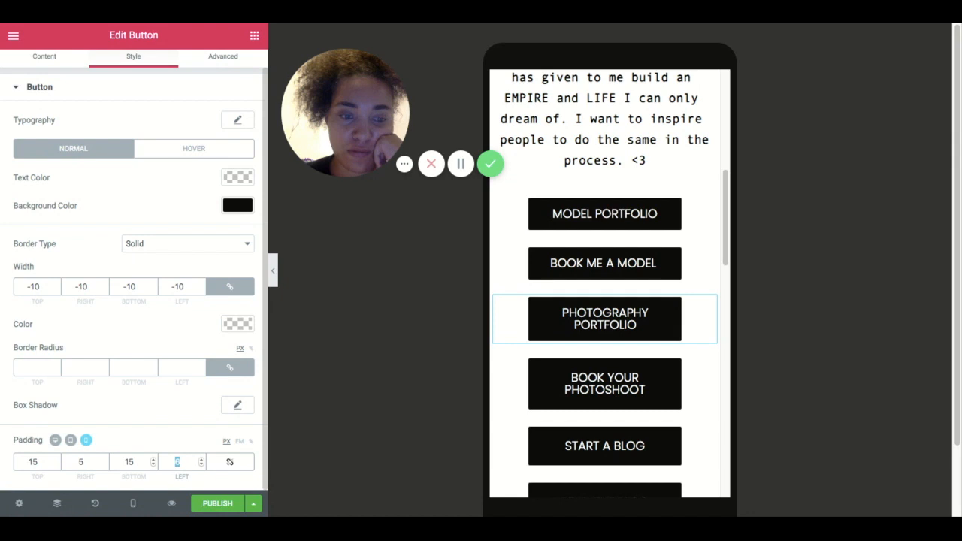
{"action": "type", "text": "0"}
{"action": "left_click_drag", "start_coordinate": [87, 462], "coordinate": [54, 462]}
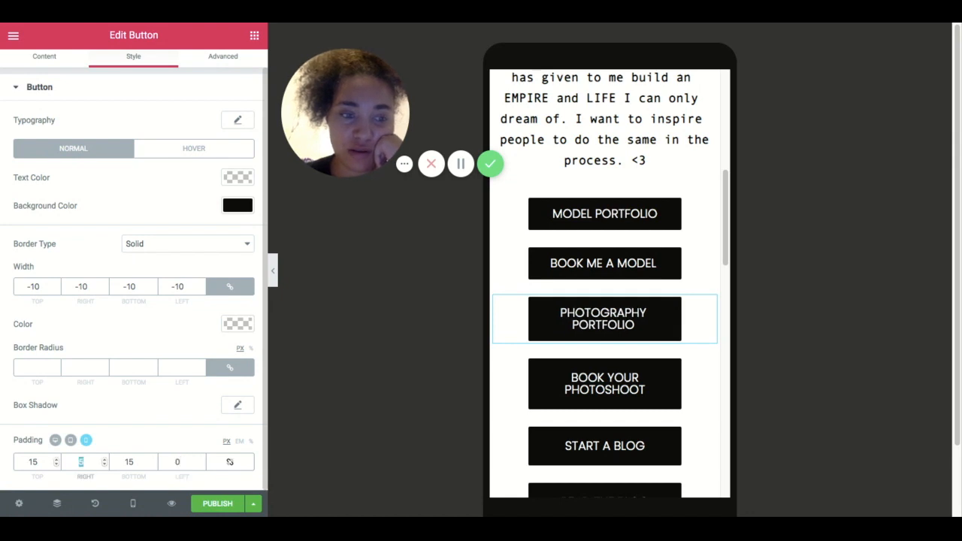
{"action": "type", "text": "0"}
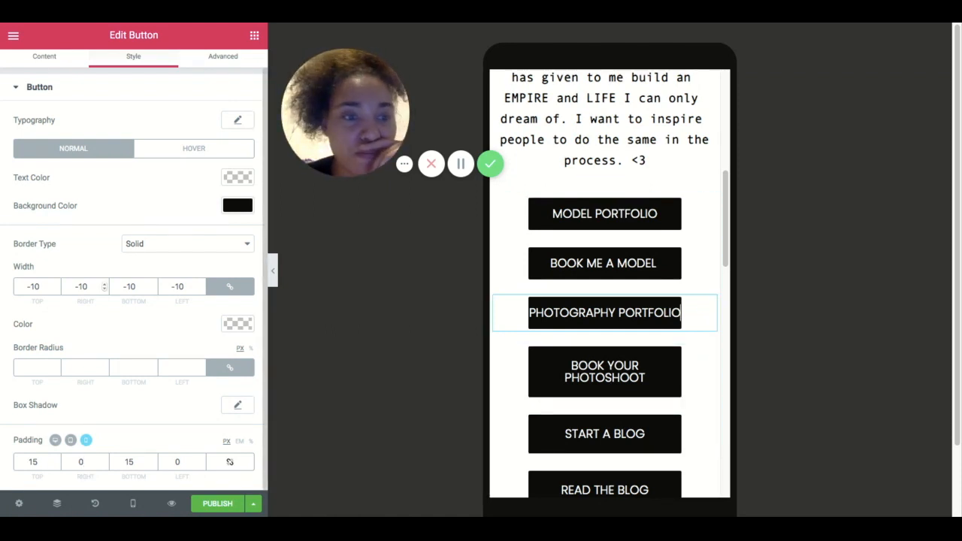
Try linked border widths such as -7 and -14 on the Photography Portfolio button, then restore -10
{"action": "key", "text": "Up"}
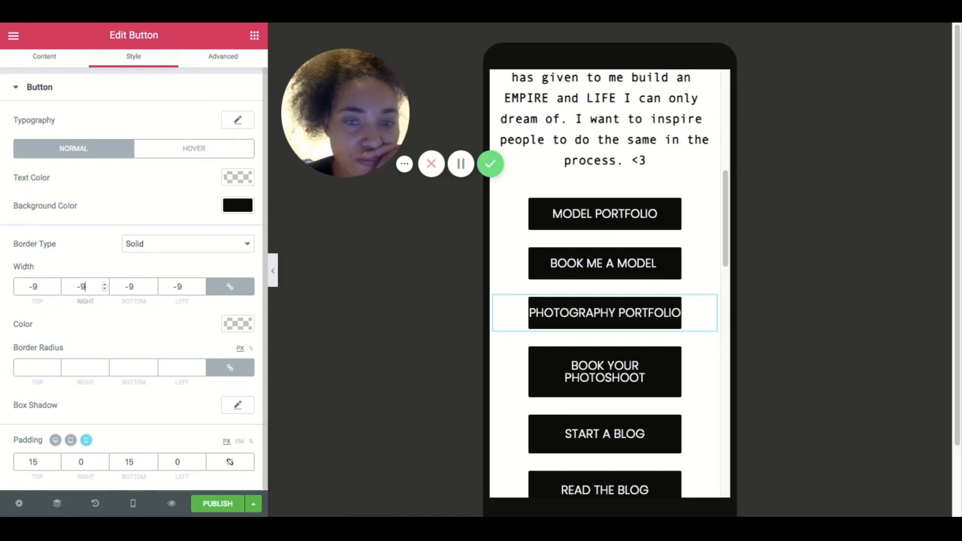
{"action": "key", "text": "Up"}
{"action": "key", "text": "Up"}
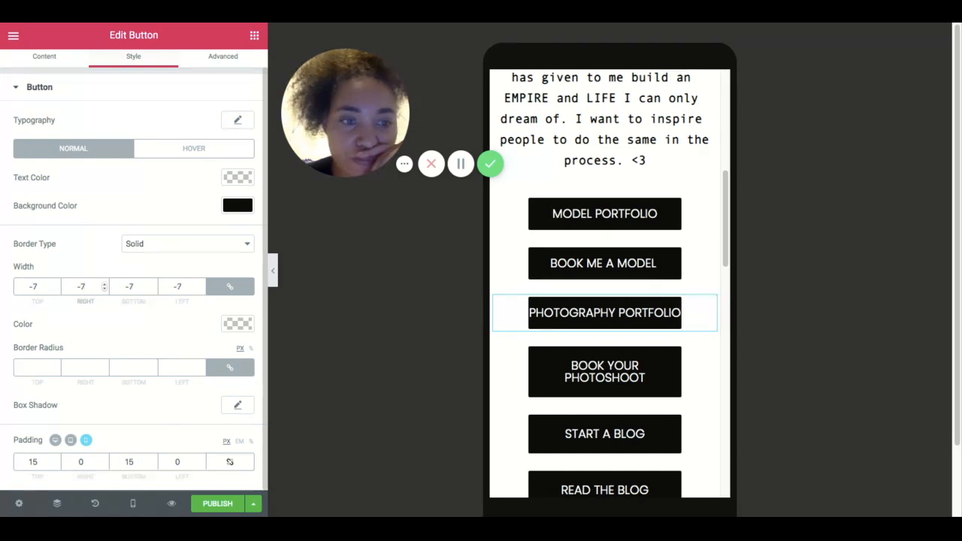
{"action": "key", "text": "Down"}
{"action": "key", "text": "Down"}
{"action": "key", "text": "Down"}
{"action": "key", "text": "Down"}
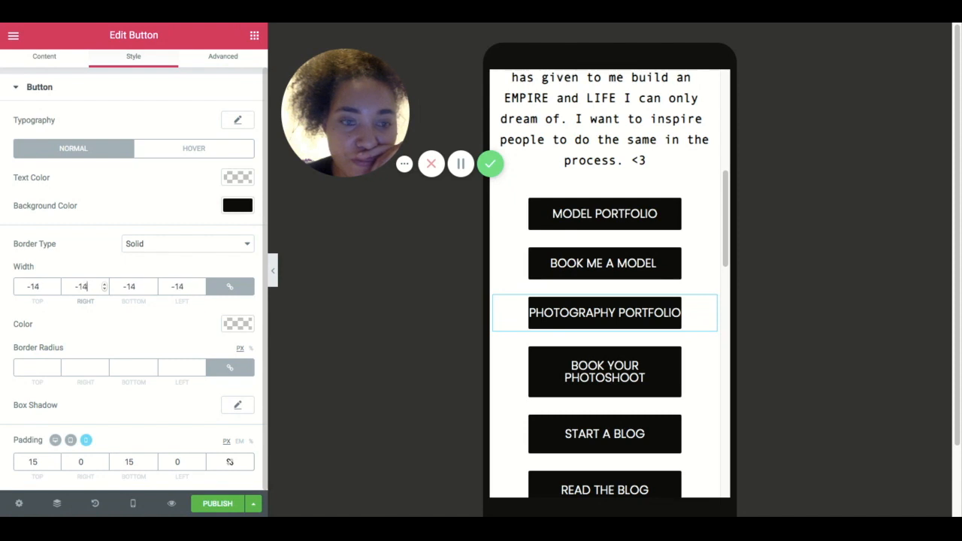
{"action": "key", "text": "Down"}
{"action": "key", "text": "Up"}
{"action": "key", "text": "Up"}
{"action": "key", "text": "Up"}
{"action": "key", "text": "Up"}
{"action": "key", "text": "Up"}
{"action": "key", "text": "Up"}
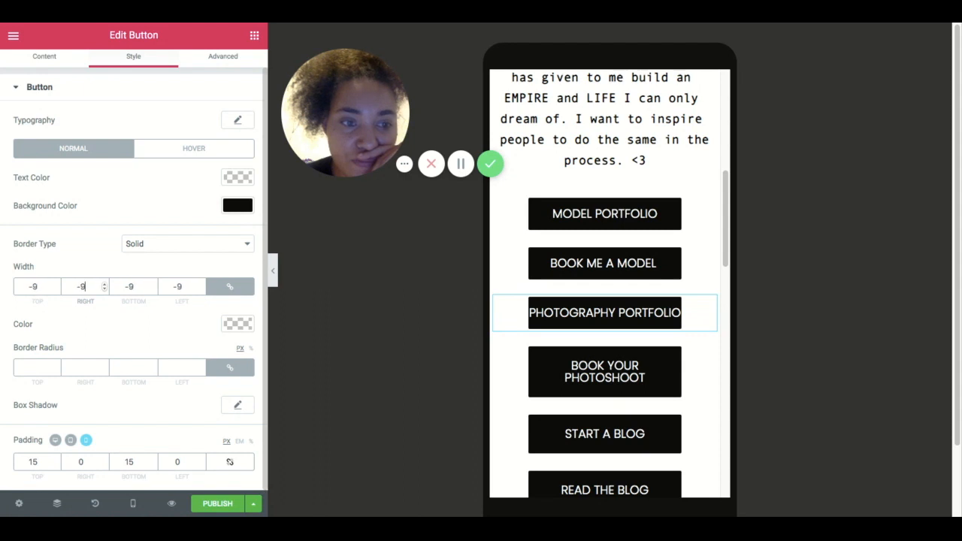
{"action": "key", "text": "Down"}
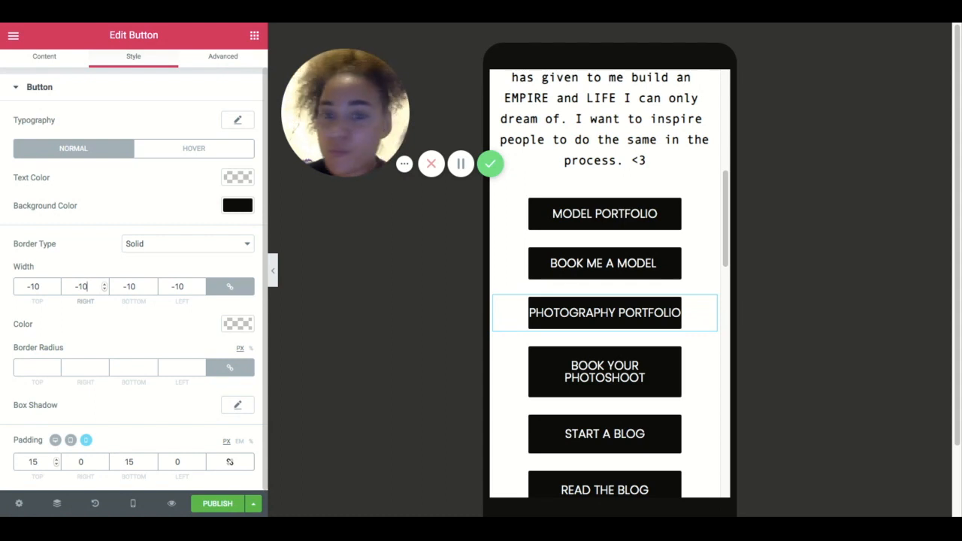
Set the Photography Portfolio button's top and bottom mobile padding to 17 px
{"action": "left_click", "coordinate": [56, 459]}
{"action": "left_click", "coordinate": [56, 459]}
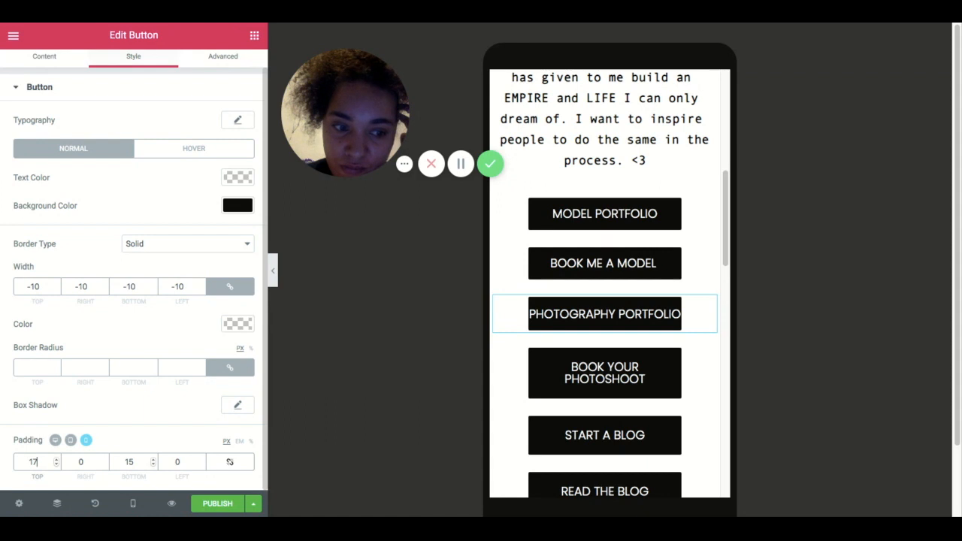
{"action": "left_click", "coordinate": [152, 459]}
{"action": "left_click", "coordinate": [153, 459]}
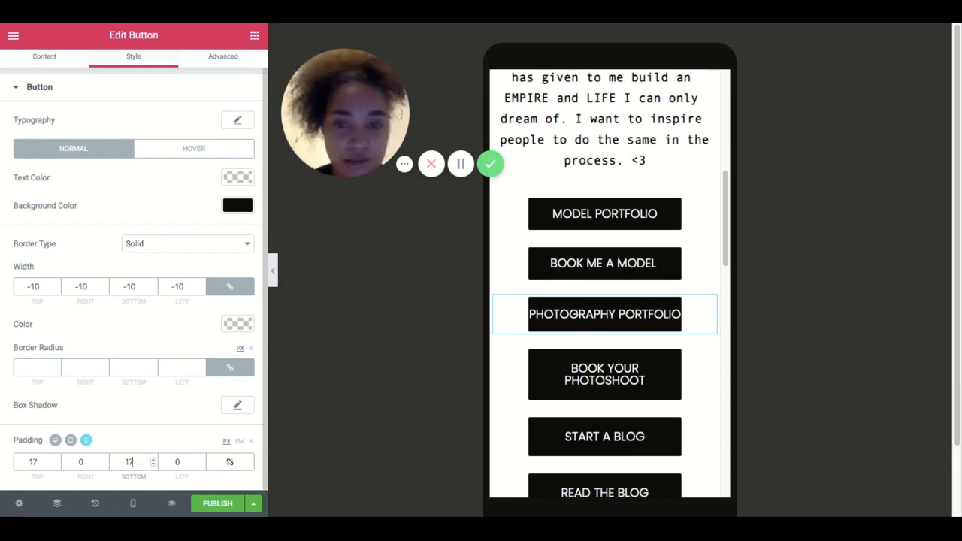
Reduce the Photography Portfolio button's top and bottom mobile padding to 15 px
{"action": "double_click", "coordinate": [33, 462]}
{"action": "type", "text": "0"}
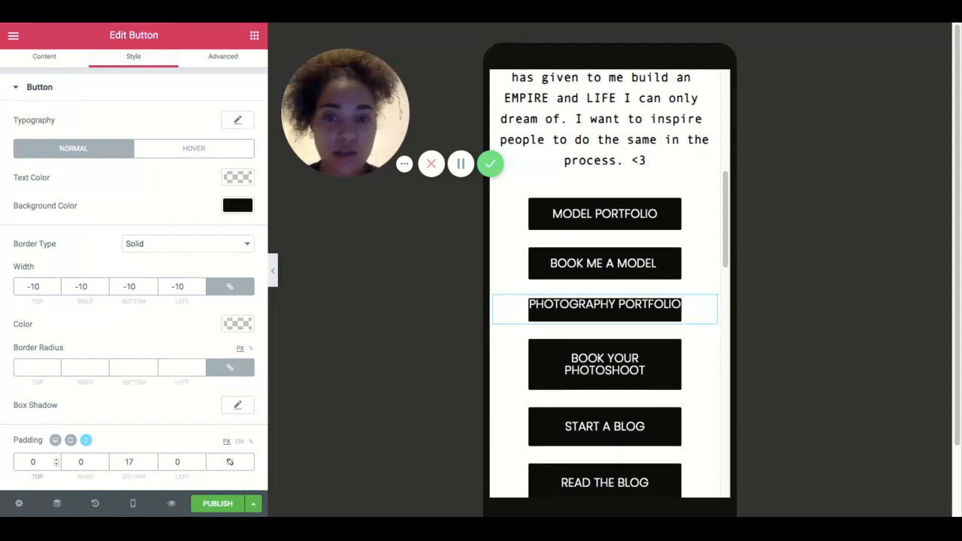
{"action": "type", "text": "15"}
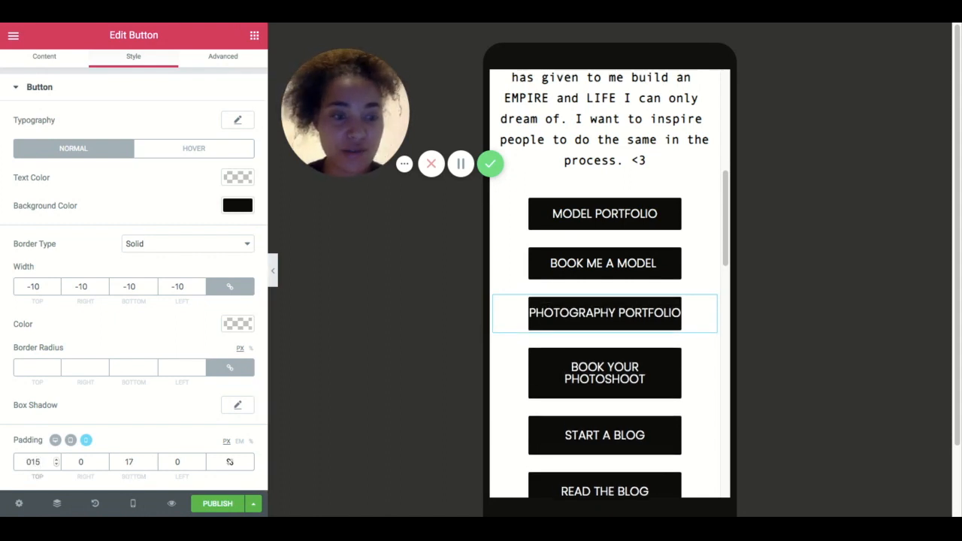
{"action": "key", "text": "BackSpace"}
{"action": "key", "text": "BackSpace"}
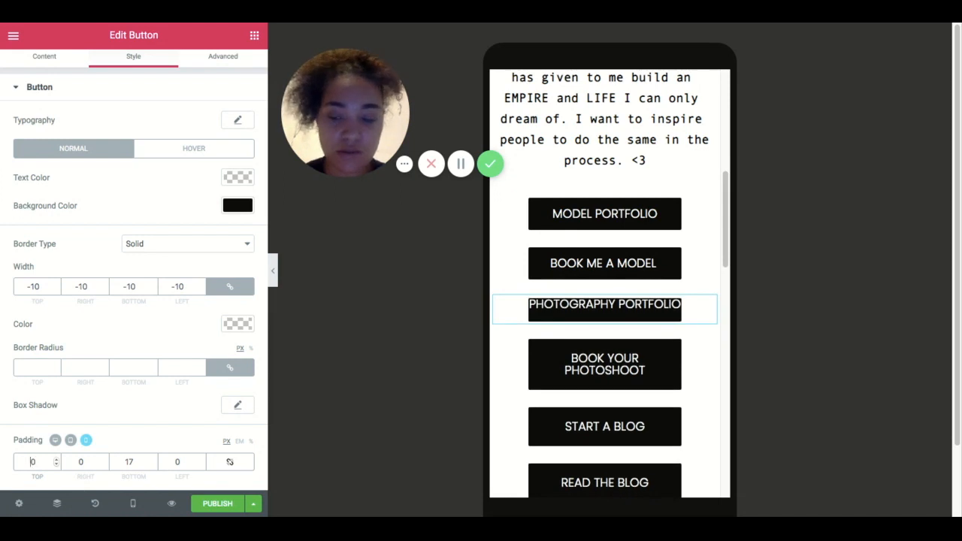
{"action": "type", "text": "10"}
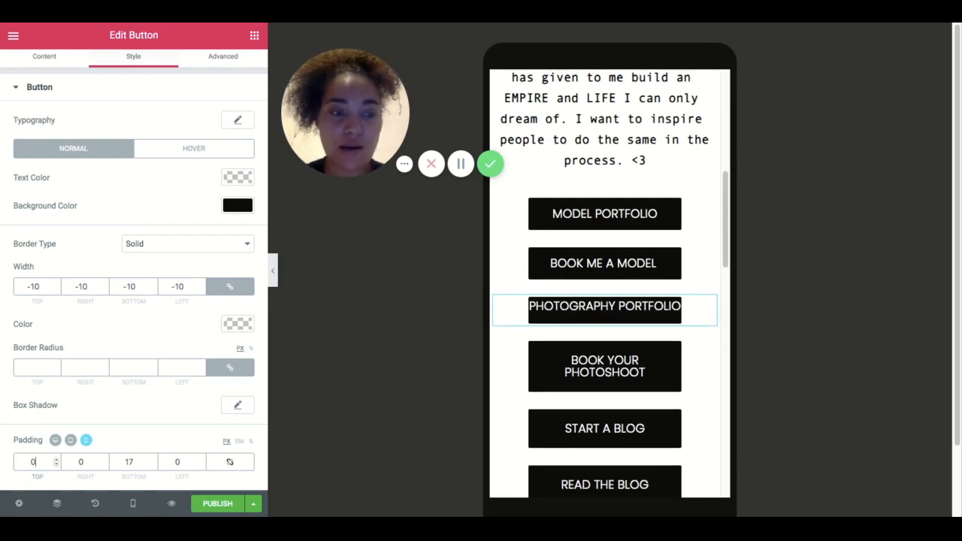
{"action": "key", "text": "BackSpace"}
{"action": "type", "text": "5"}
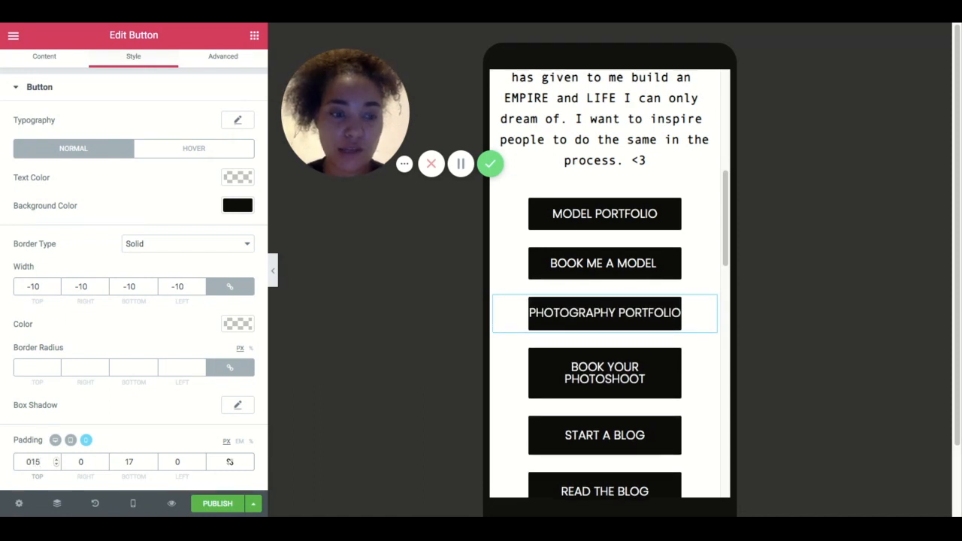
{"action": "left_click", "coordinate": [139, 461]}
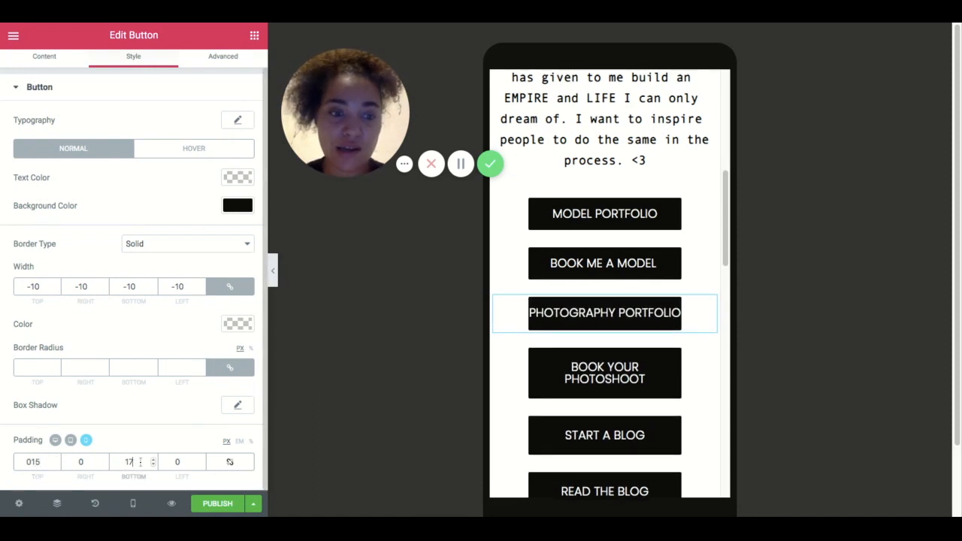
{"action": "key", "text": "BackSpace"}
{"action": "type", "text": "5"}
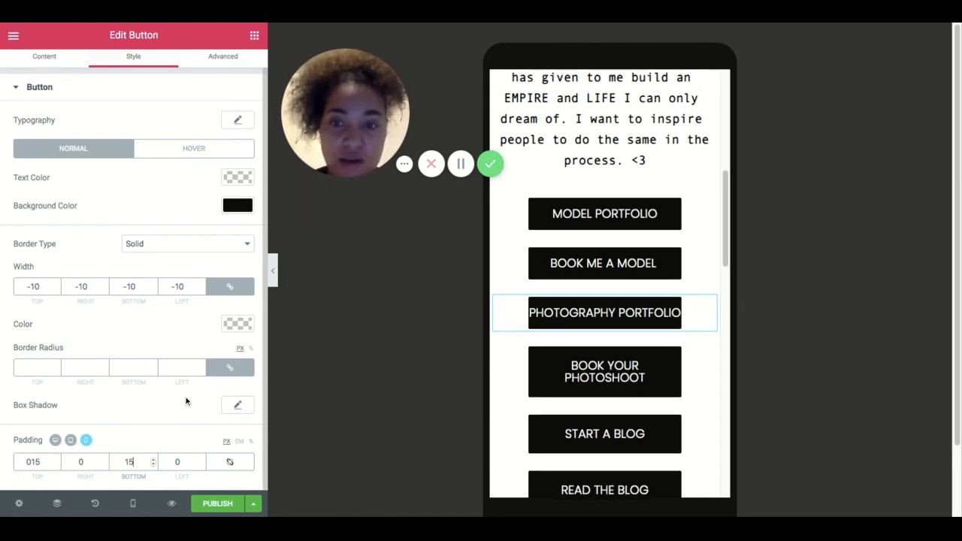
Try 2 px of right and left mobile padding on the Photography Portfolio button
{"action": "double_click", "coordinate": [87, 465]}
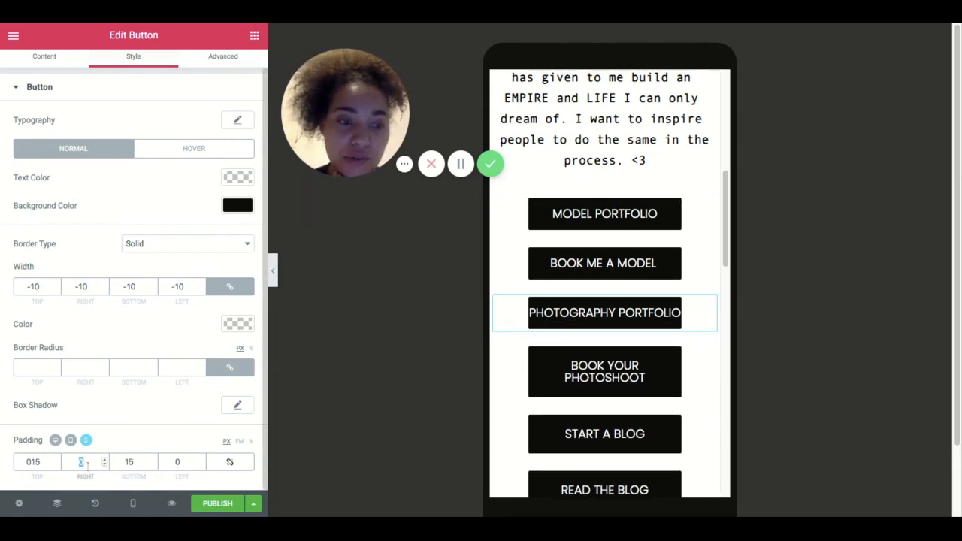
{"action": "type", "text": "2"}
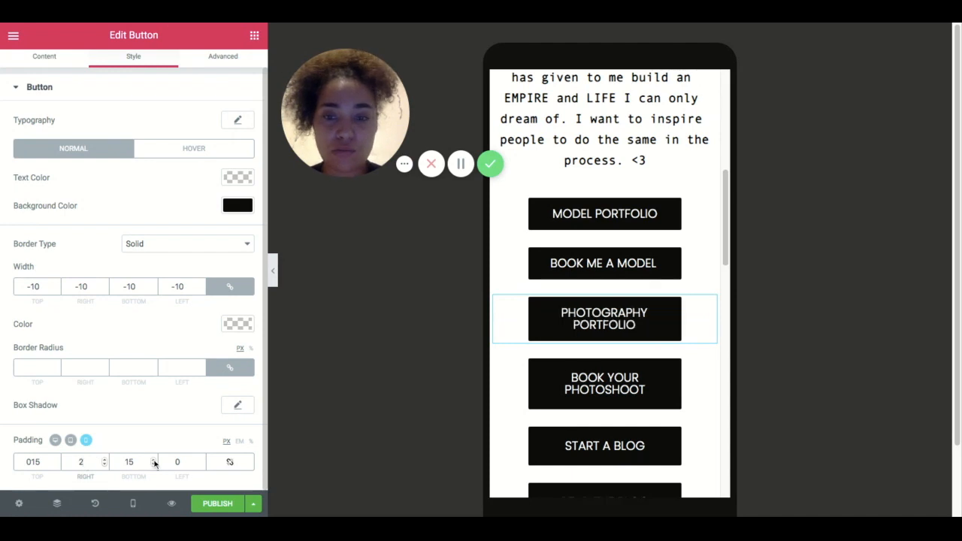
{"action": "double_click", "coordinate": [179, 461]}
{"action": "type", "text": "2"}
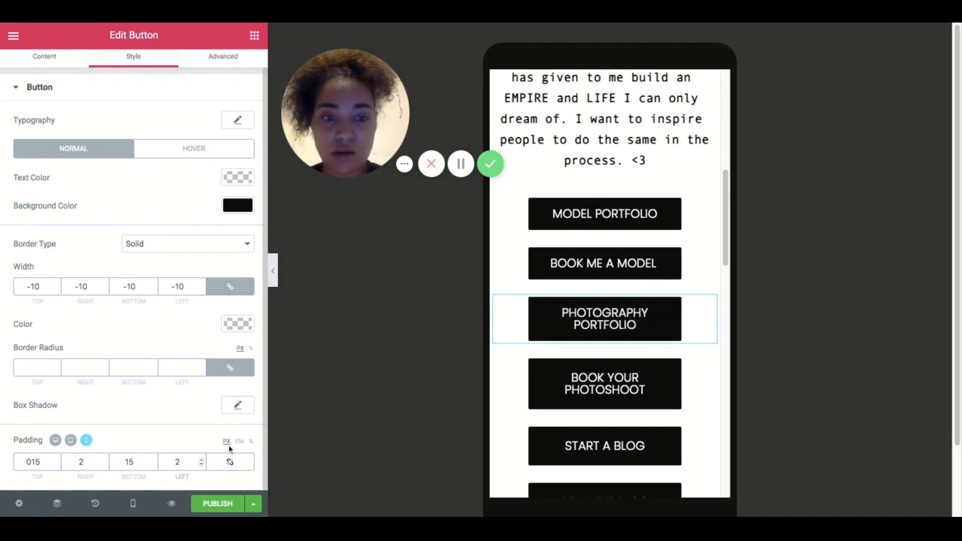
Try percentage-based mobile padding on the Photography Portfolio button, with 10 top, 4 right, and 15 then 5 bottom
{"action": "left_click", "coordinate": [251, 442]}
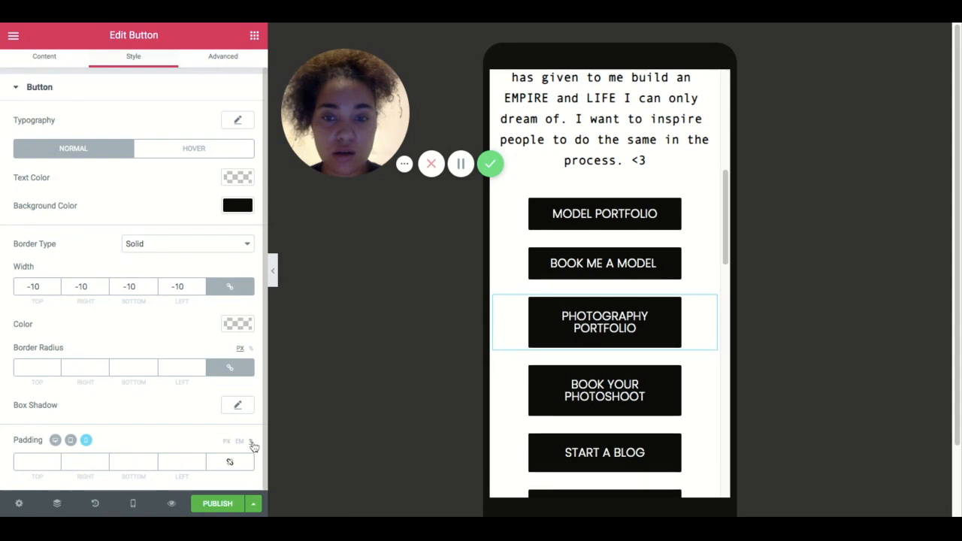
{"action": "left_click", "coordinate": [38, 461]}
{"action": "type", "text": "1"}
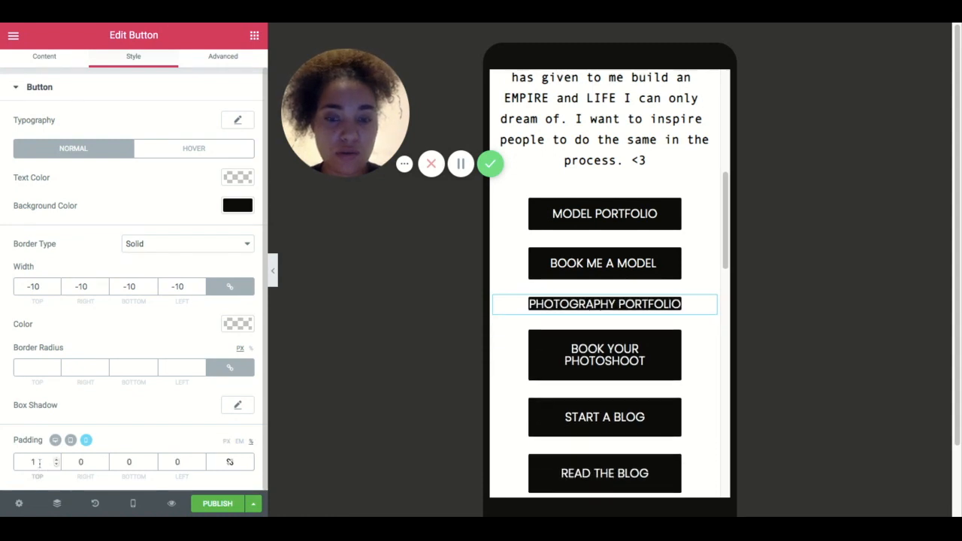
{"action": "type", "text": "0"}
{"action": "left_click", "coordinate": [85, 461]}
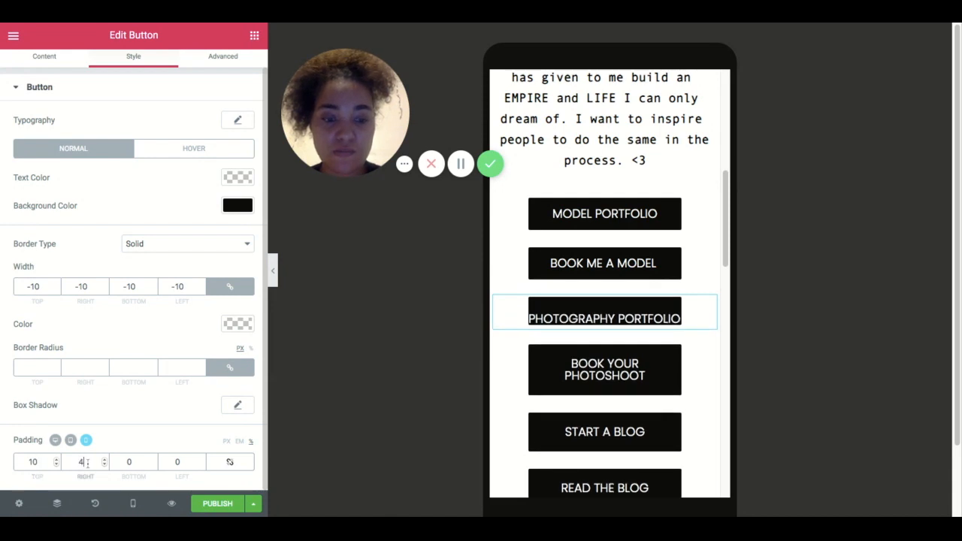
{"action": "type", "text": "4"}
{"action": "left_click", "coordinate": [139, 464]}
{"action": "type", "text": "15"}
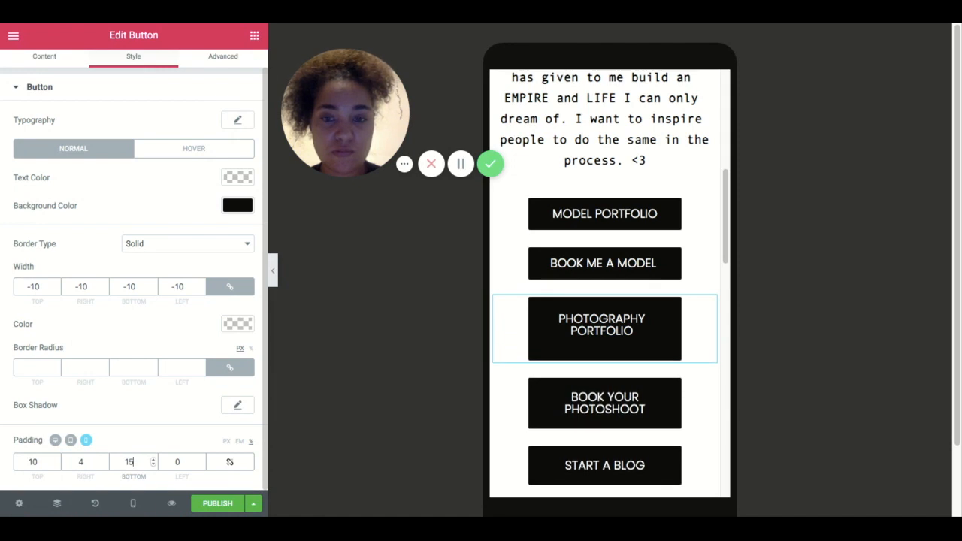
{"action": "double_click", "coordinate": [140, 464]}
{"action": "type", "text": "0"}
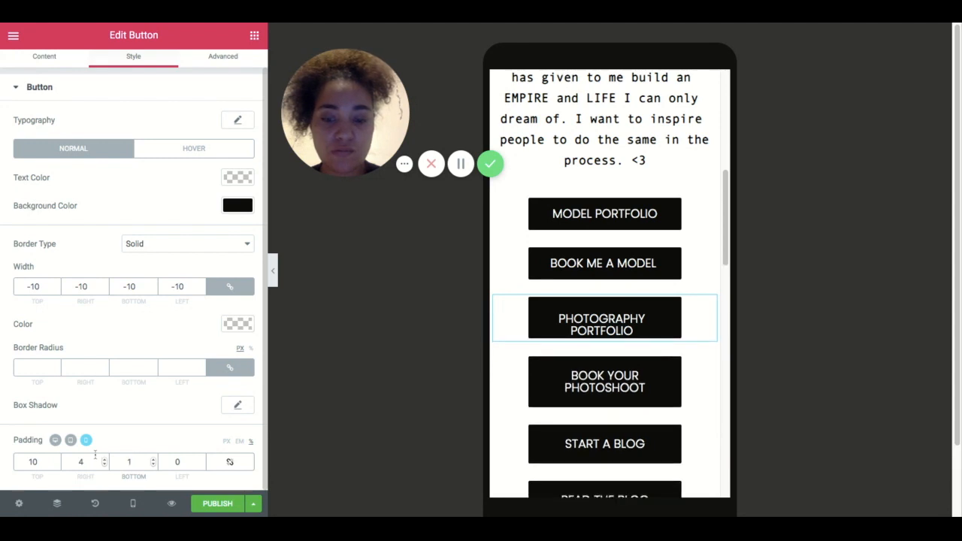
{"action": "type", "text": "5"}
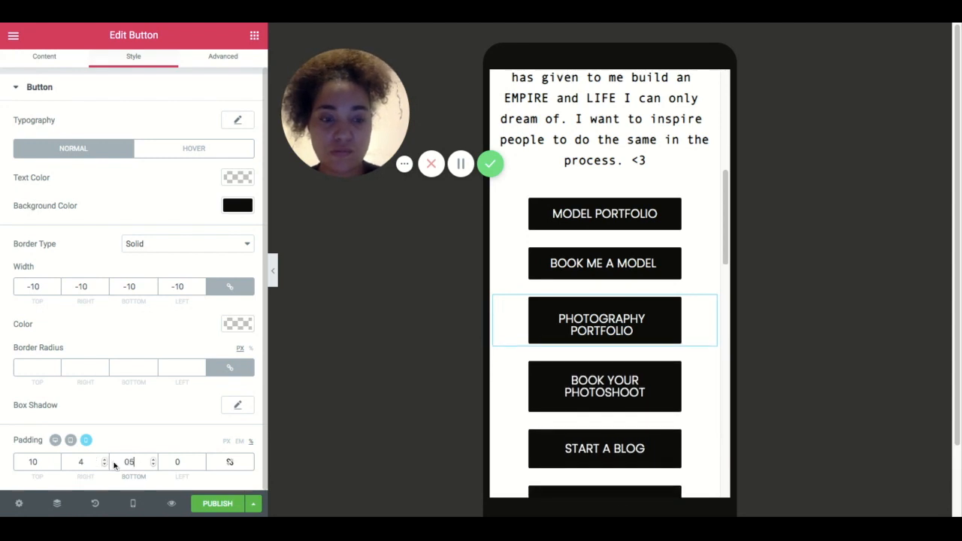
Try 5% top padding and 2% right and left mobile padding on the Photography Portfolio button
{"action": "double_click", "coordinate": [33, 461]}
{"action": "type", "text": "5"}
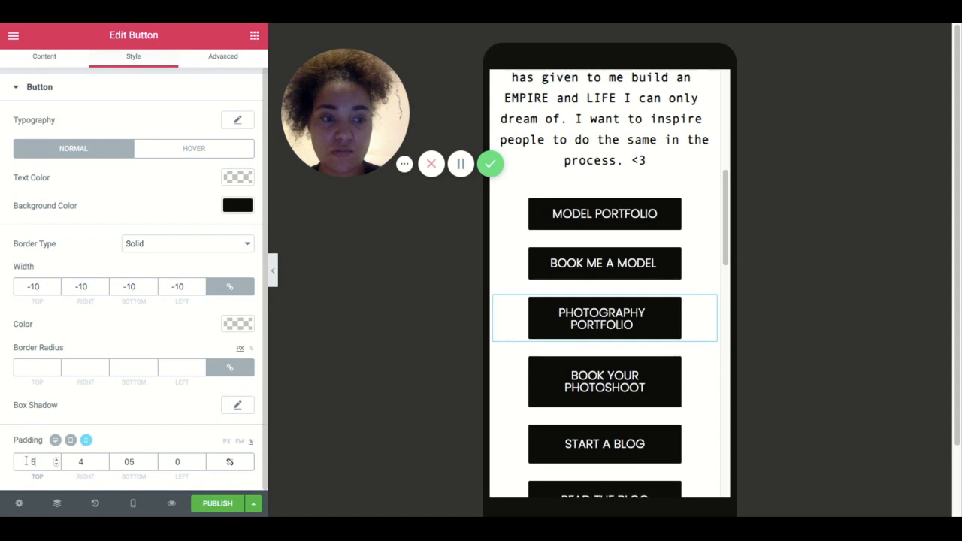
{"action": "double_click", "coordinate": [87, 462]}
{"action": "type", "text": "2"}
{"action": "double_click", "coordinate": [178, 462]}
{"action": "type", "text": "2"}
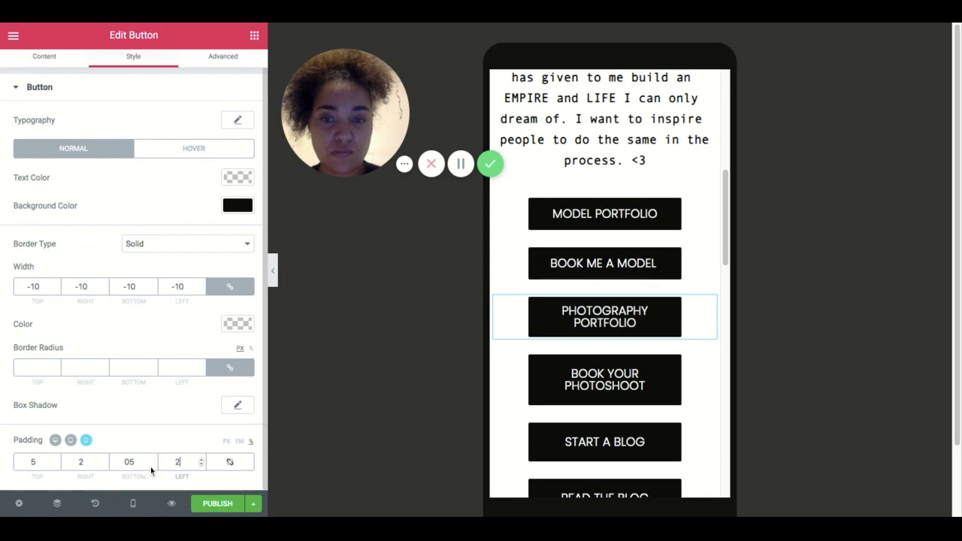
Switch the Photography Portfolio button's mobile padding back to pixels, with 15 top and bottom and 2 right and left
{"action": "double_click", "coordinate": [39, 462]}
{"action": "left_click", "coordinate": [226, 442]}
{"action": "left_click", "coordinate": [38, 462]}
{"action": "type", "text": "15"}
{"action": "double_click", "coordinate": [82, 462]}
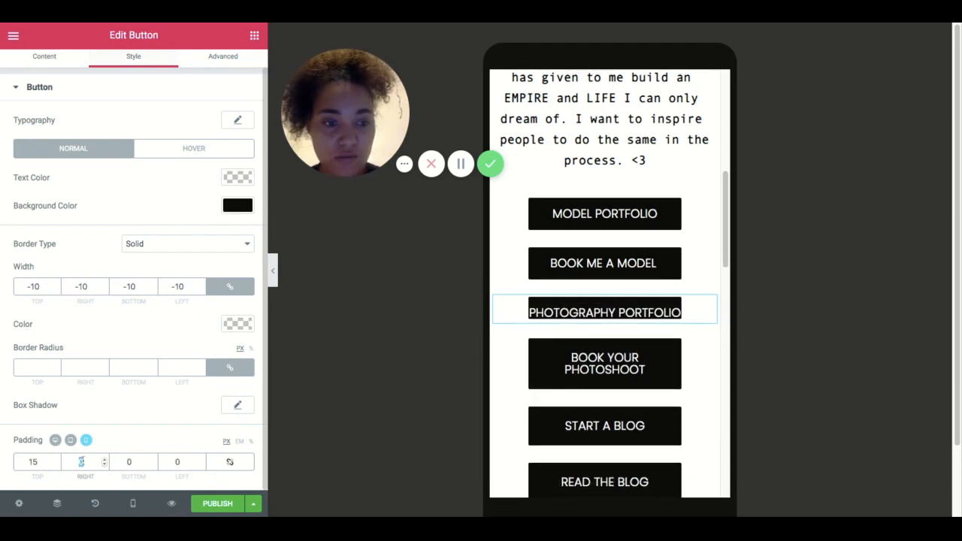
{"action": "type", "text": "2"}
{"action": "double_click", "coordinate": [140, 462]}
{"action": "type", "text": "15"}
{"action": "left_click", "coordinate": [188, 462]}
{"action": "key", "text": "BackSpace"}
{"action": "type", "text": "2"}
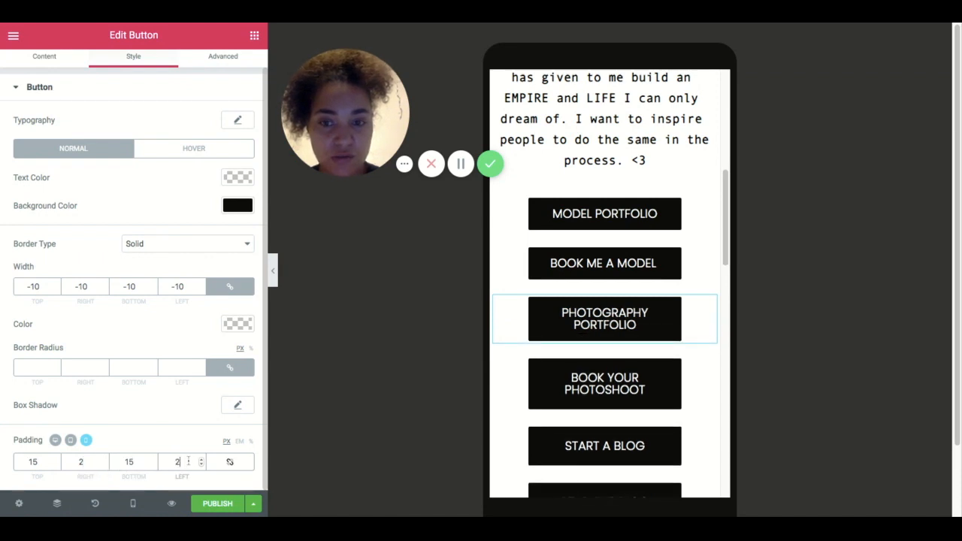
Set the Photography Portfolio button's right and left mobile padding to 0 px
{"action": "left_click", "coordinate": [83, 462]}
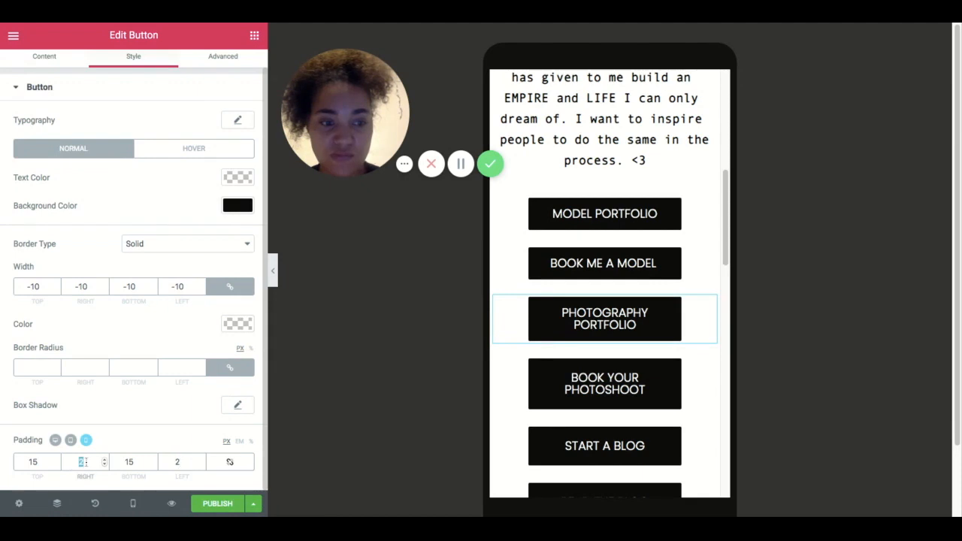
{"action": "type", "text": "0"}
{"action": "double_click", "coordinate": [179, 461]}
{"action": "type", "text": "0"}
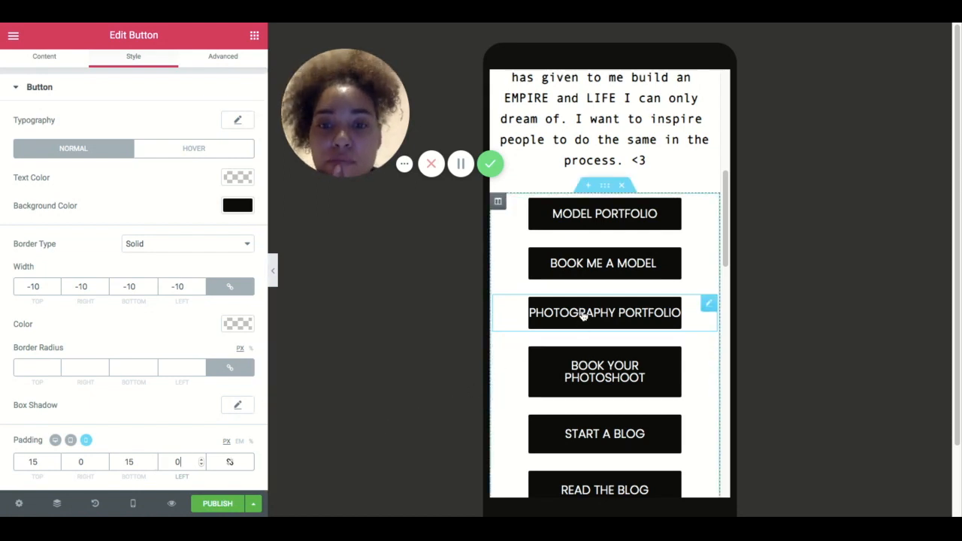
Compare the neighbouring buttons' content settings and set the Book Your Photoshoot button's mobile alignment to Justified
{"action": "left_click", "coordinate": [606, 267]}
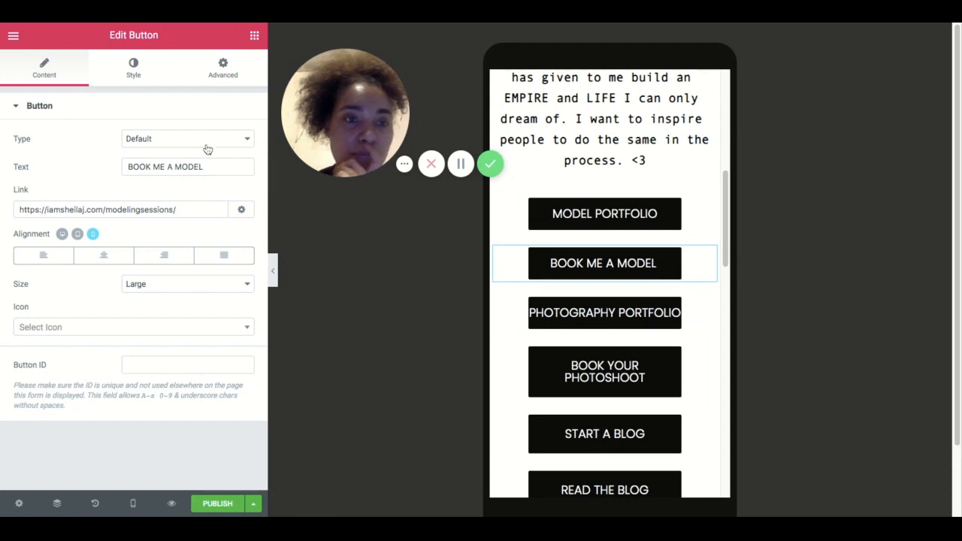
{"action": "left_click", "coordinate": [567, 312]}
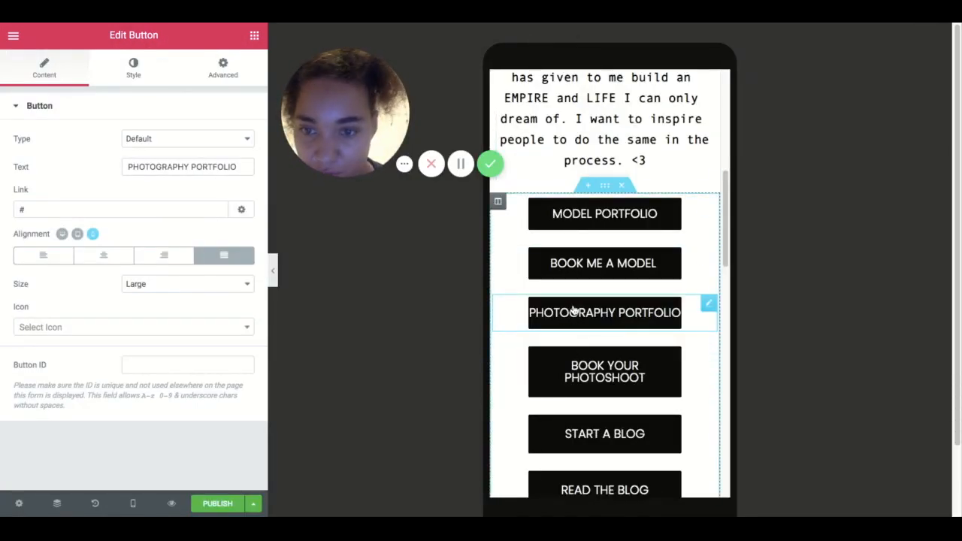
{"action": "left_click", "coordinate": [581, 382]}
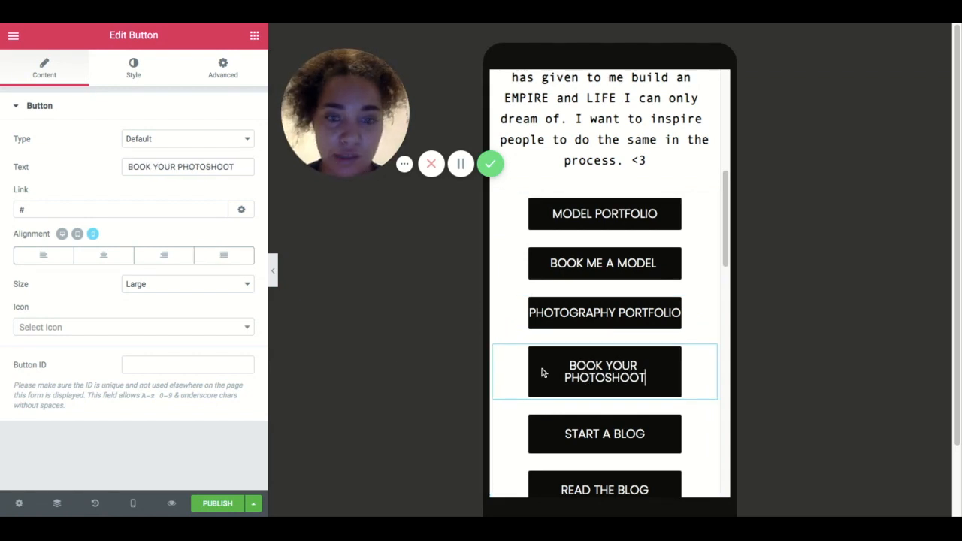
{"action": "left_click", "coordinate": [223, 255]}
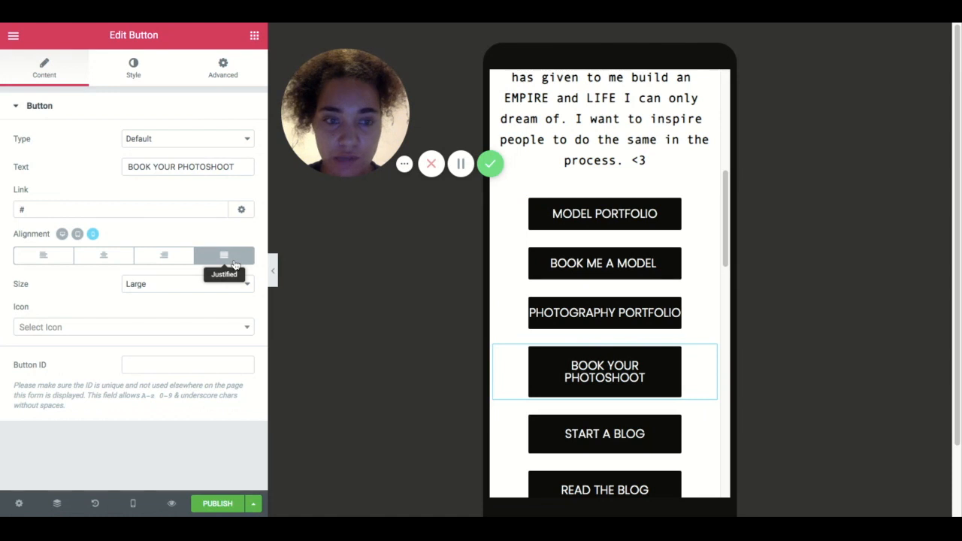
Set the Book Me a Model button's mobile alignment to Justified and reapply Justified to the Book Your Photoshoot button
{"action": "left_click", "coordinate": [599, 317]}
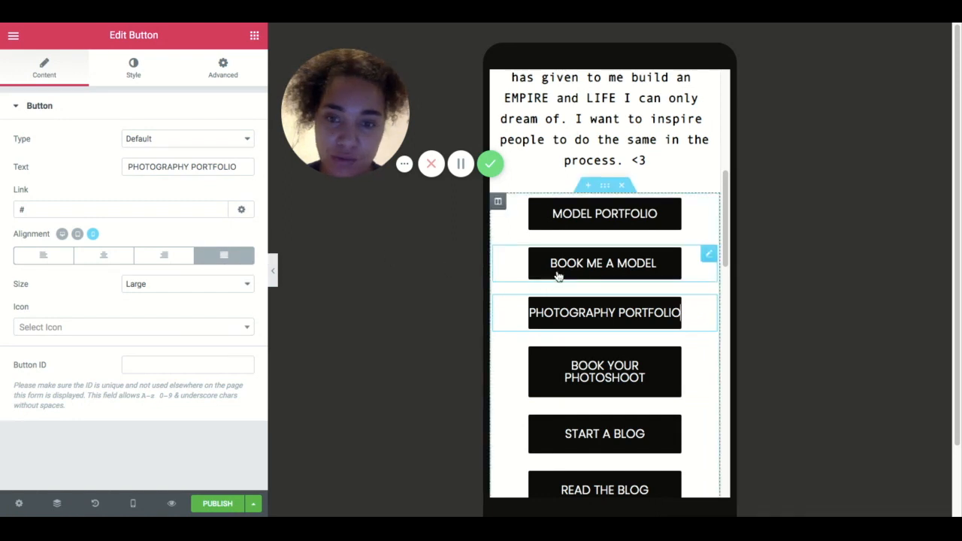
{"action": "left_click", "coordinate": [233, 261]}
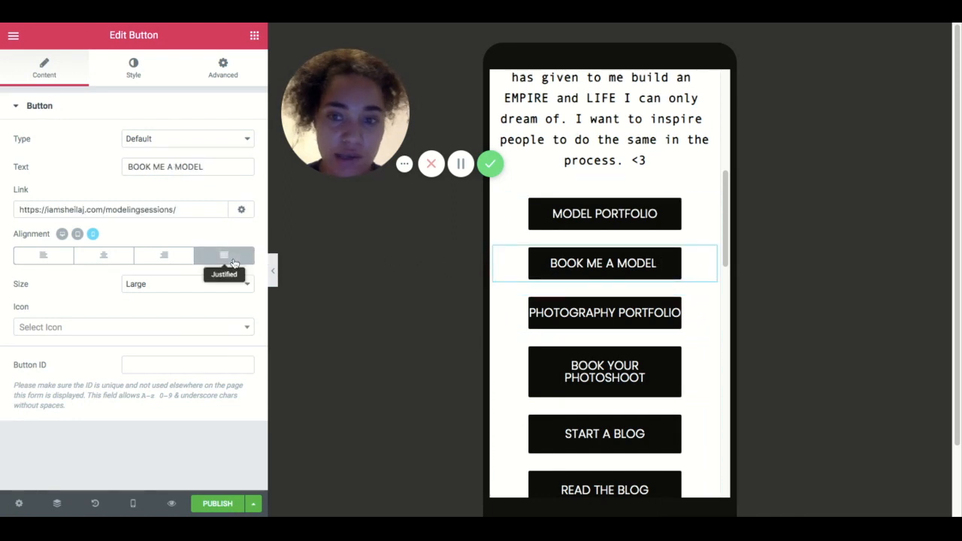
{"action": "left_click", "coordinate": [589, 217]}
{"action": "left_click", "coordinate": [598, 366]}
{"action": "left_click", "coordinate": [238, 263]}
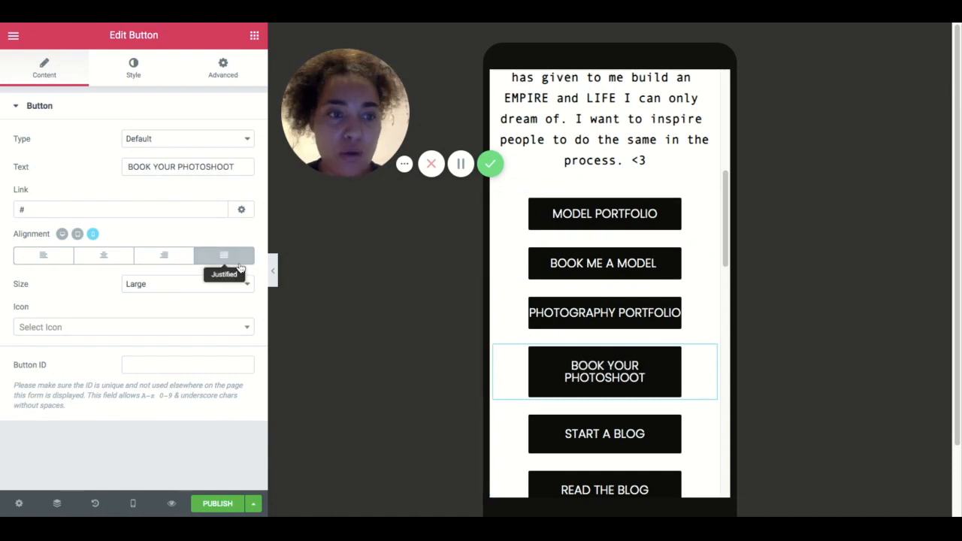
{"action": "left_click", "coordinate": [227, 263]}
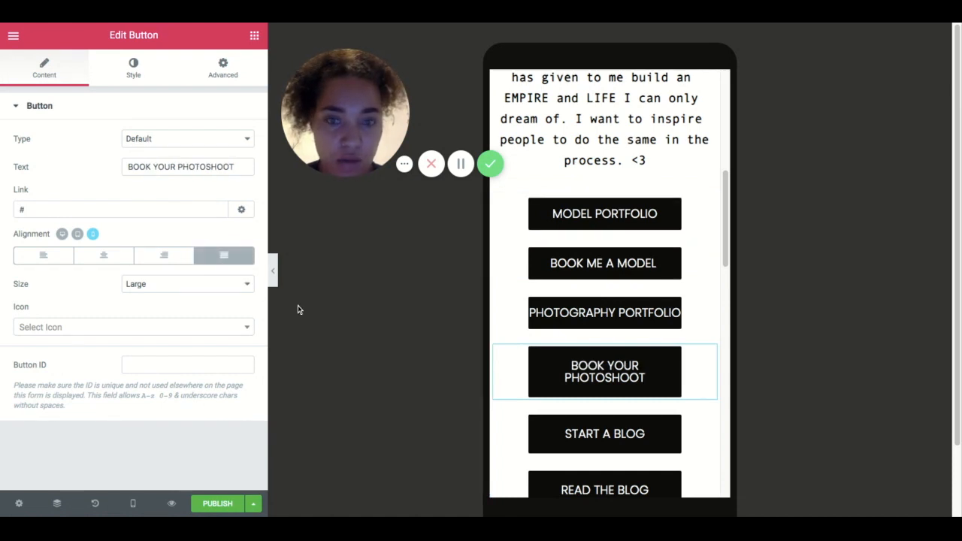
Unlink the Book Your Photoshoot button's mobile padding and set 15 px top and bottom with 0 right and left
{"action": "left_click", "coordinate": [135, 67]}
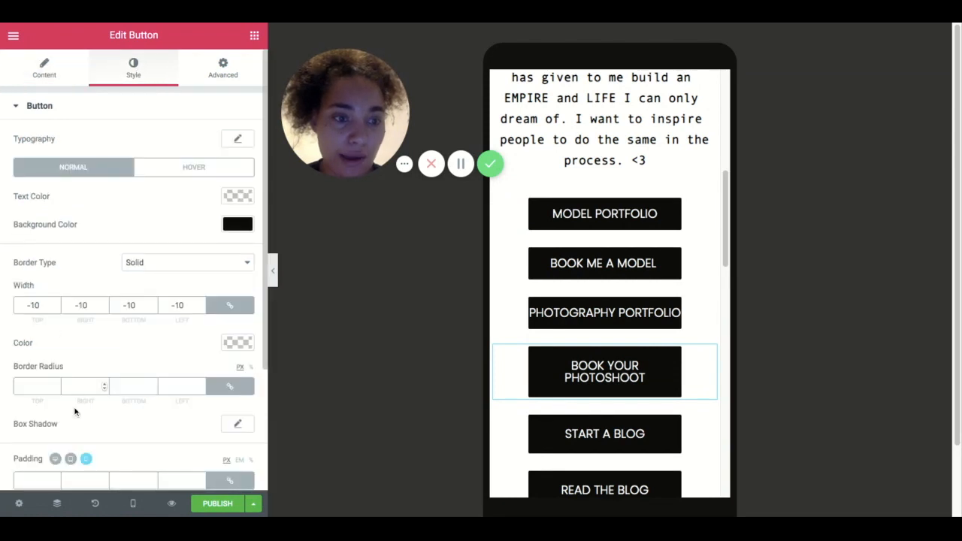
{"action": "scroll", "coordinate": [203, 468], "scroll_direction": "down", "scroll_amount": 1}
{"action": "left_click", "coordinate": [229, 461]}
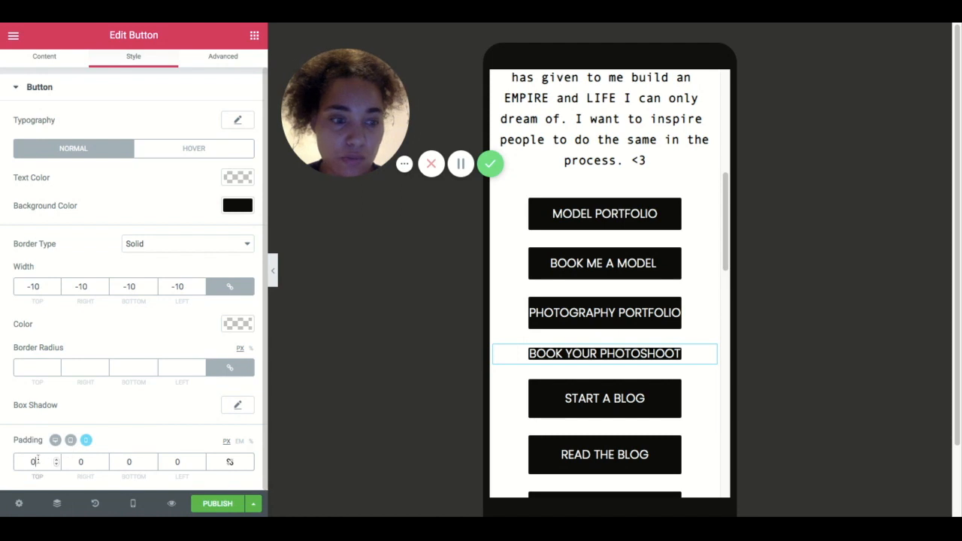
{"action": "type", "text": "15"}
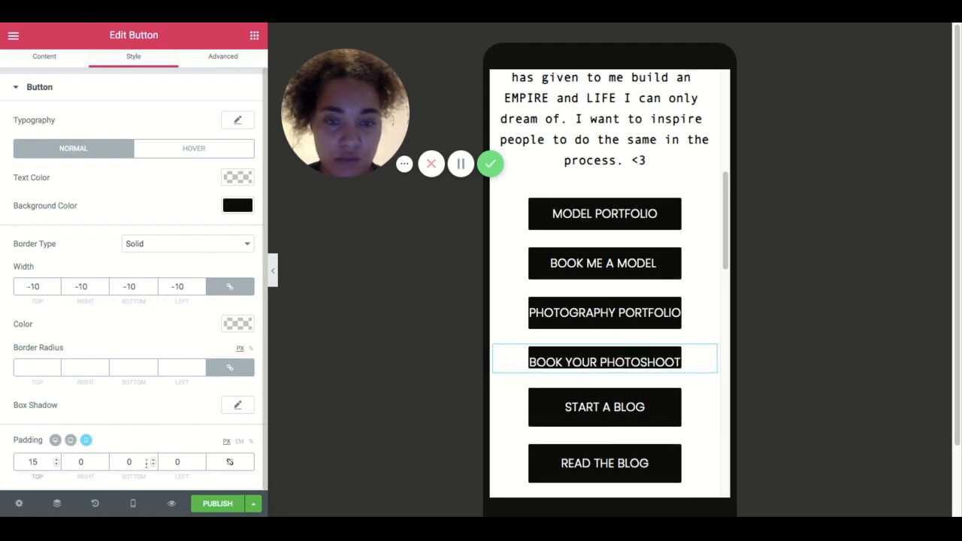
{"action": "double_click", "coordinate": [135, 462]}
{"action": "type", "text": "15"}
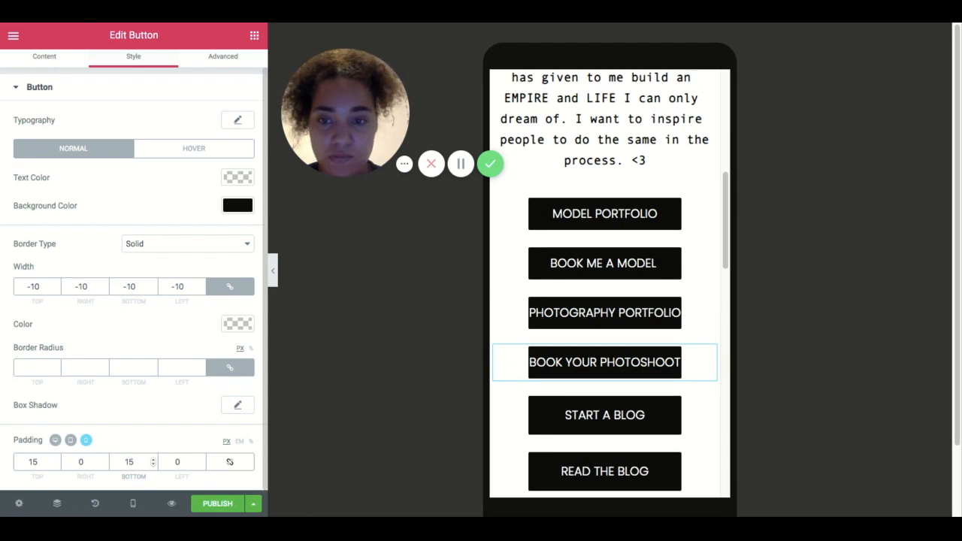
Compare the mobile alignment and padding settings of the link buttons from Model Portfolio through Start a Blog
{"action": "left_click", "coordinate": [574, 276]}
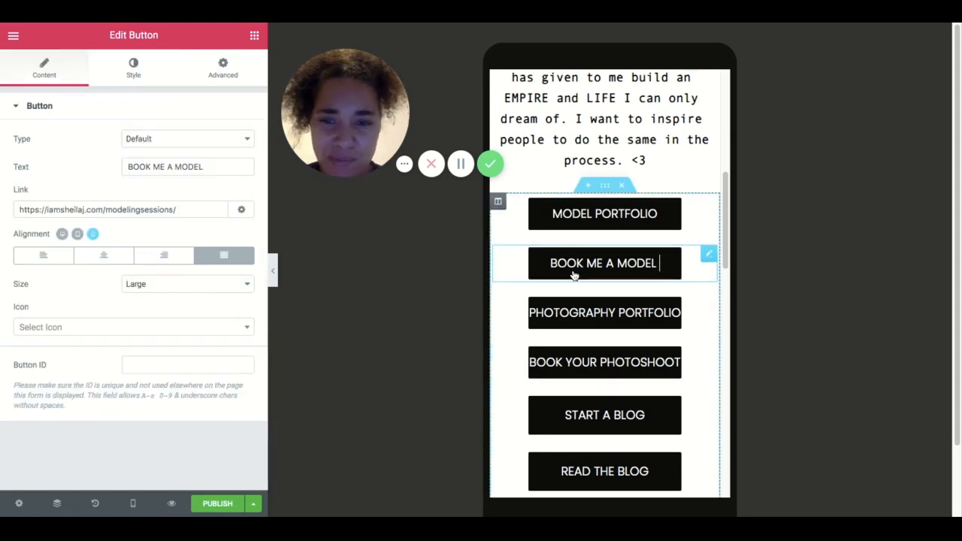
{"action": "left_click", "coordinate": [134, 69]}
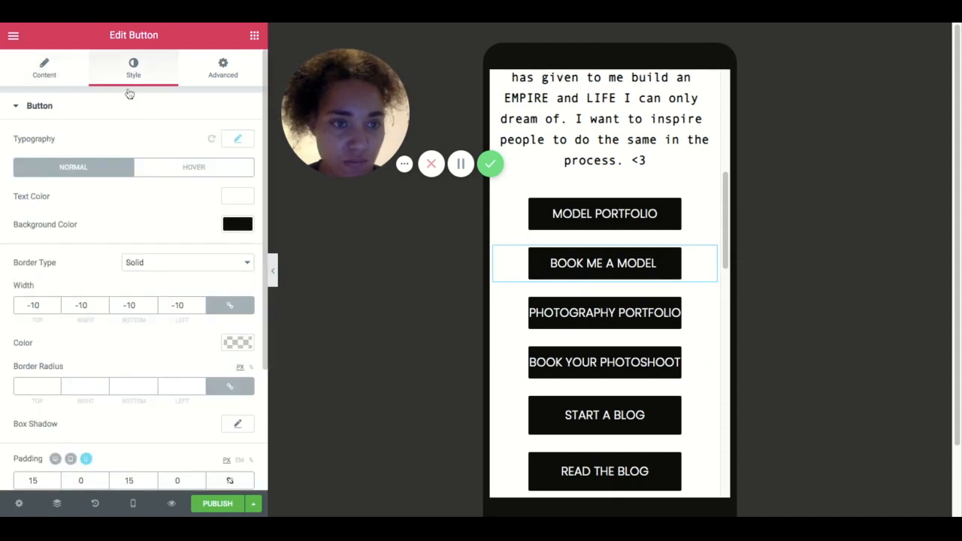
{"action": "scroll", "coordinate": [83, 253], "scroll_direction": "down", "scroll_amount": 1}
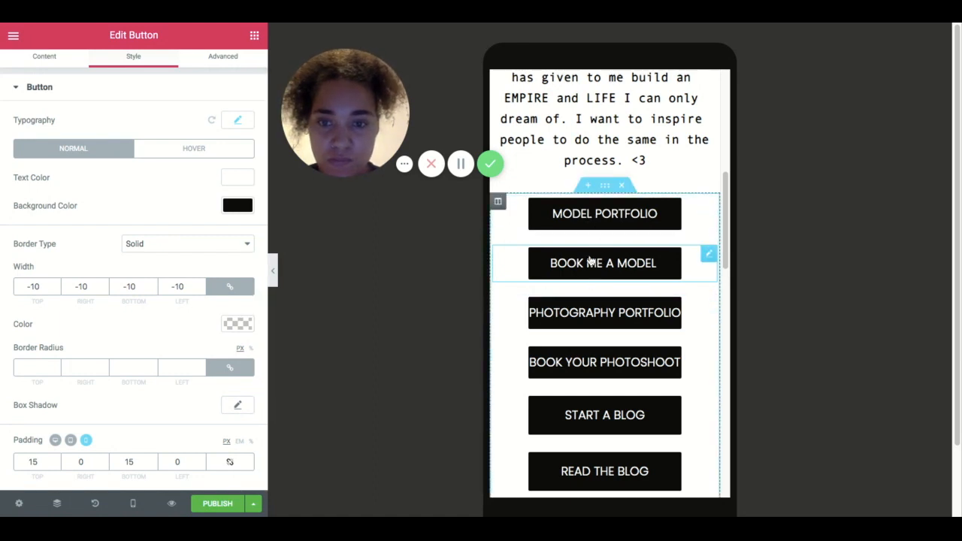
{"action": "left_click", "coordinate": [588, 393]}
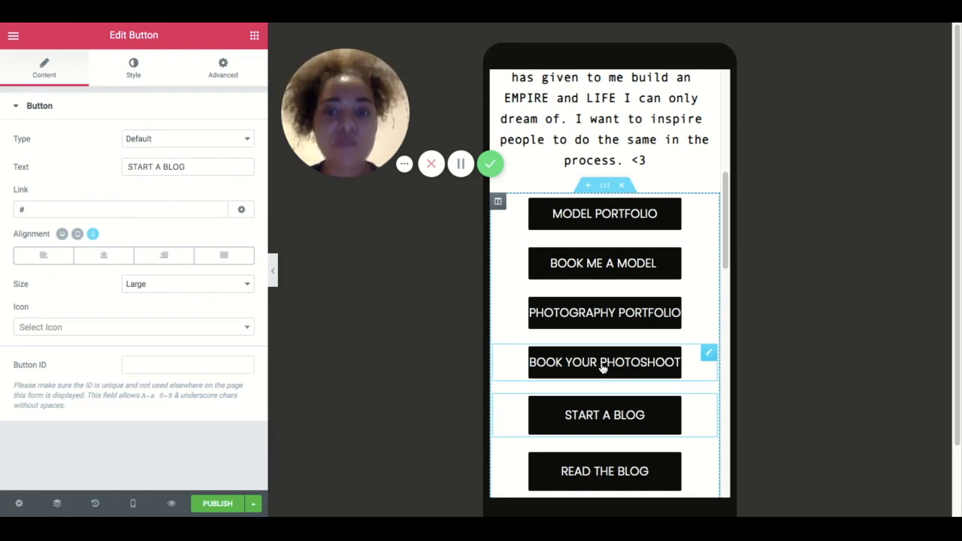
{"action": "left_click", "coordinate": [602, 368]}
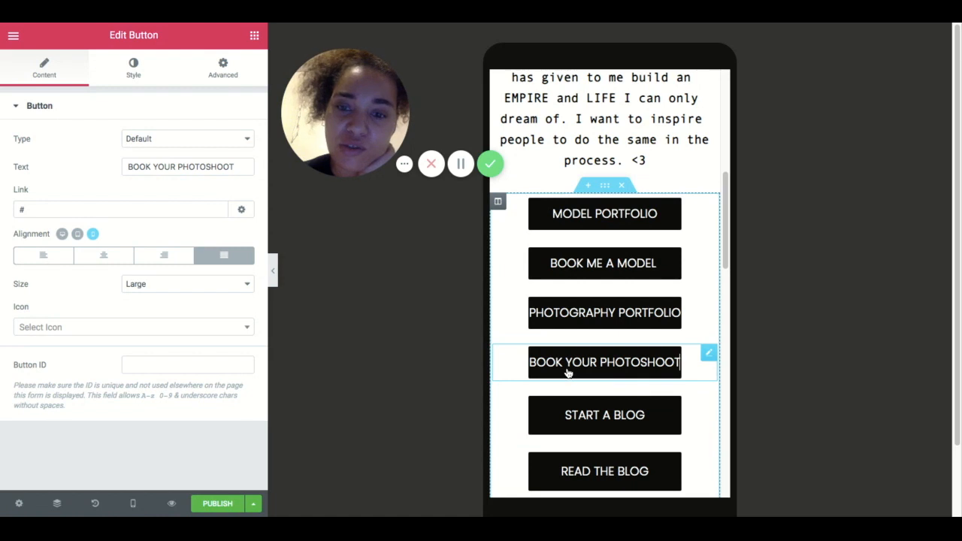
{"action": "left_click", "coordinate": [577, 402]}
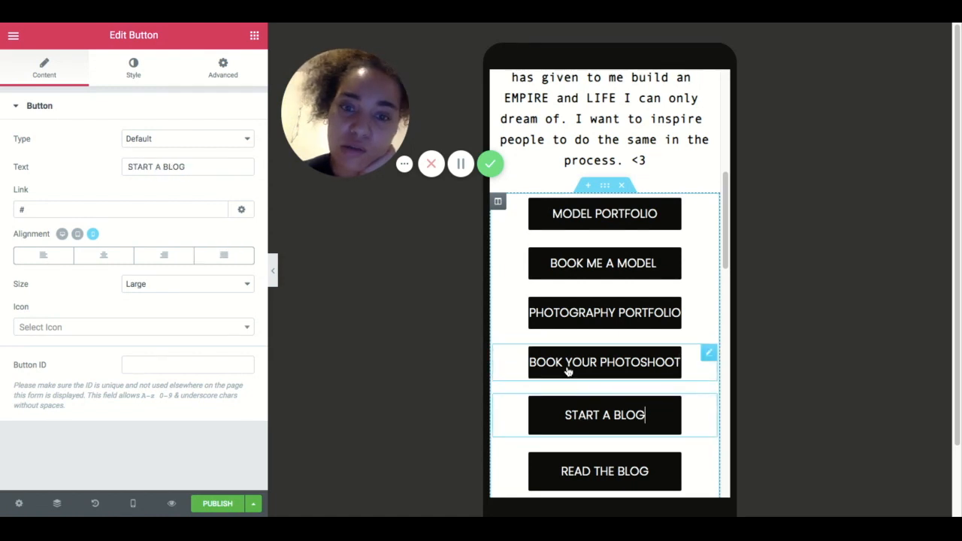
{"action": "left_click", "coordinate": [569, 371]}
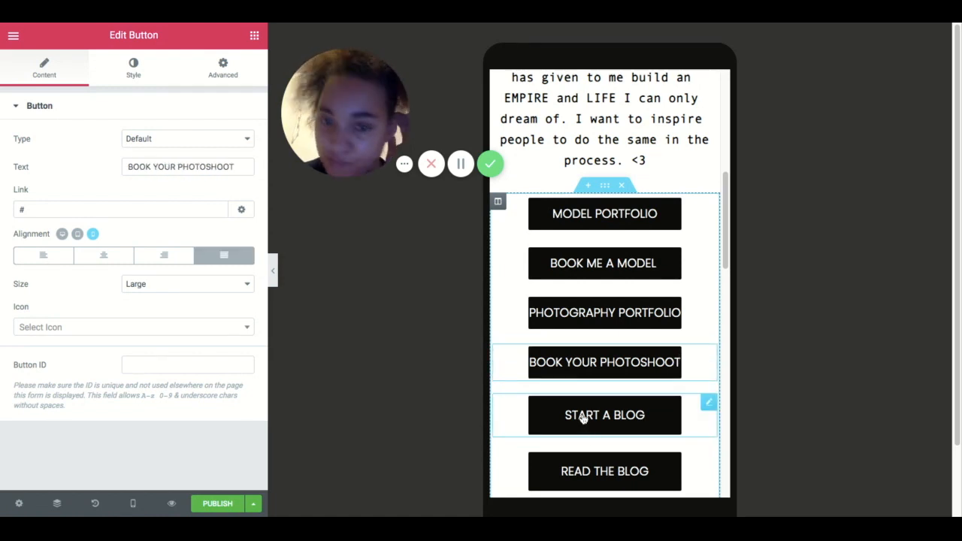
{"action": "left_click", "coordinate": [583, 417]}
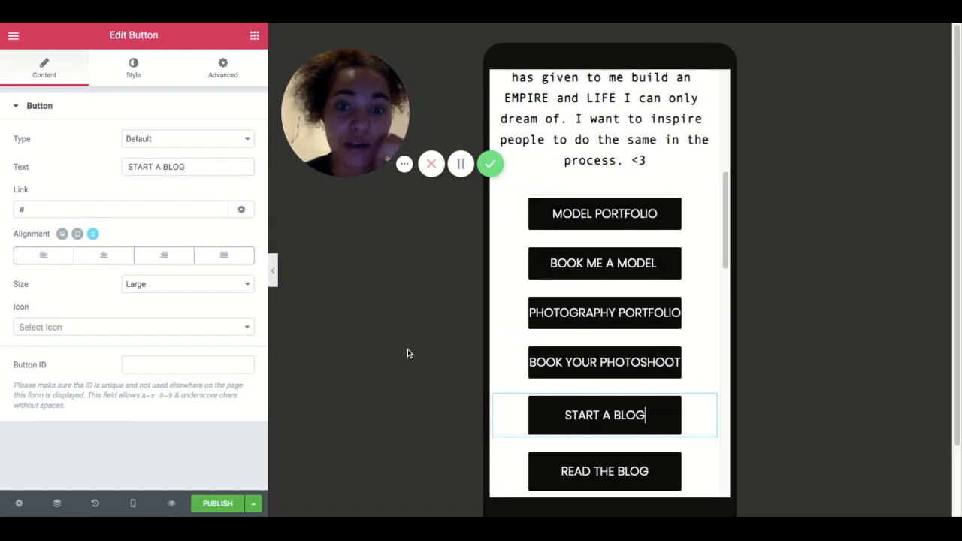
{"action": "left_click", "coordinate": [612, 220]}
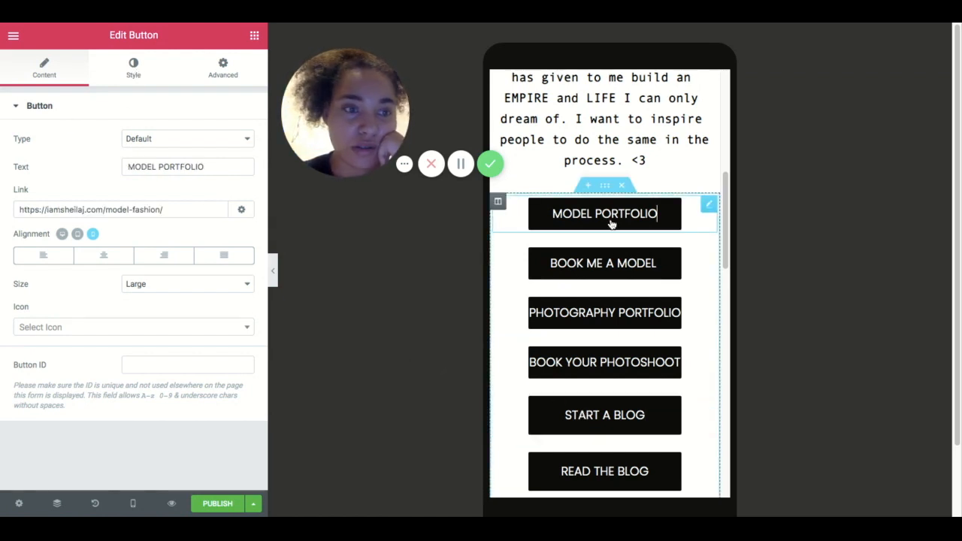
{"action": "left_click", "coordinate": [594, 275]}
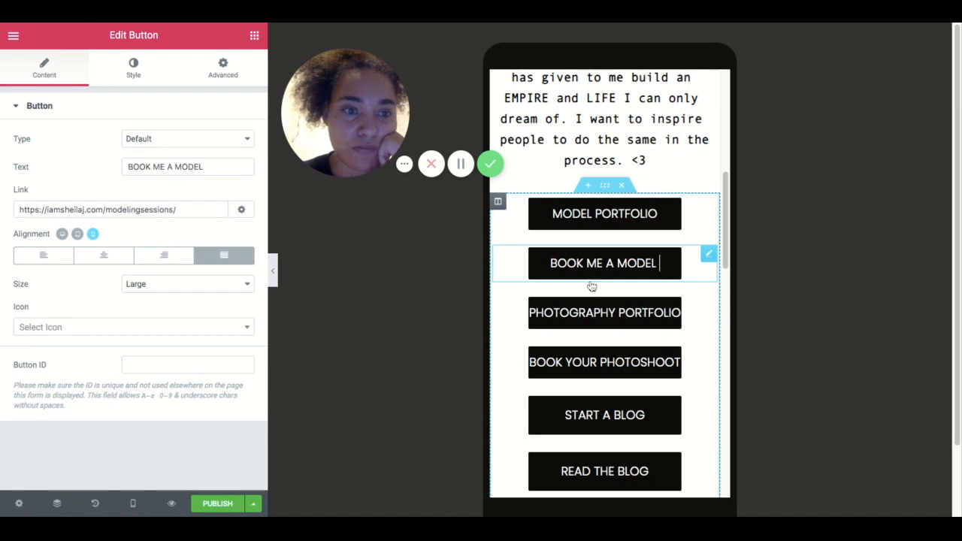
{"action": "left_click", "coordinate": [587, 315]}
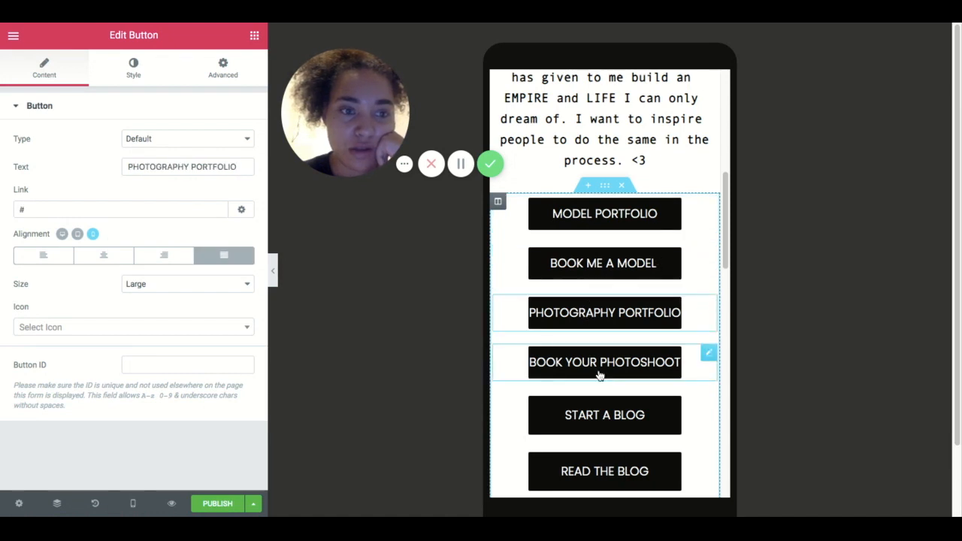
Unlink the Start a Blog button's mobile padding and set 15 px top and bottom with 0 right and left
{"action": "left_click", "coordinate": [609, 418]}
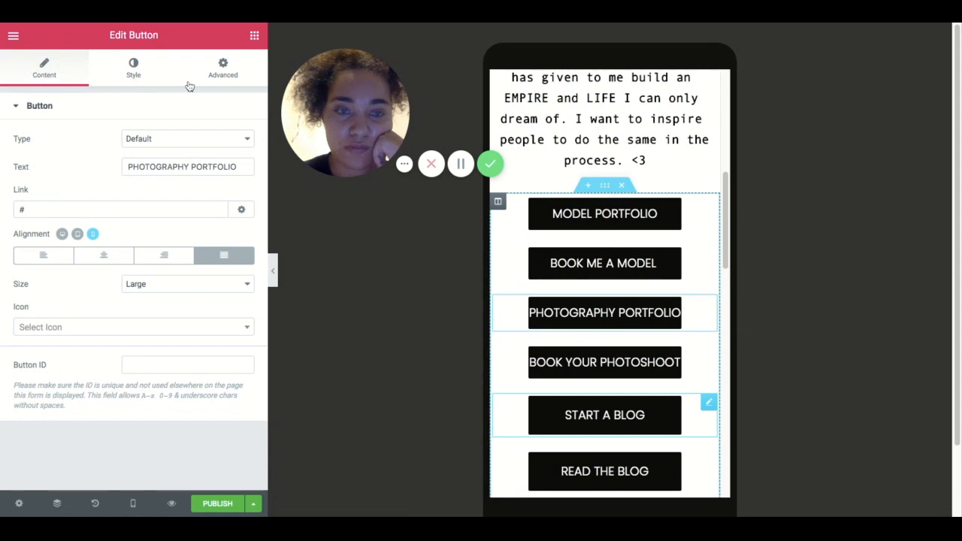
{"action": "left_click", "coordinate": [136, 69]}
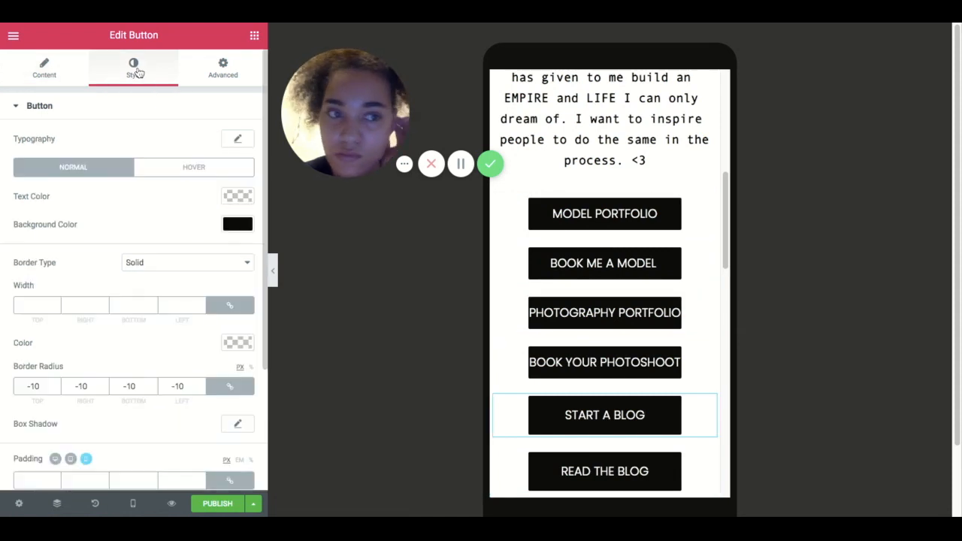
{"action": "scroll", "coordinate": [159, 473], "scroll_direction": "down", "scroll_amount": 1}
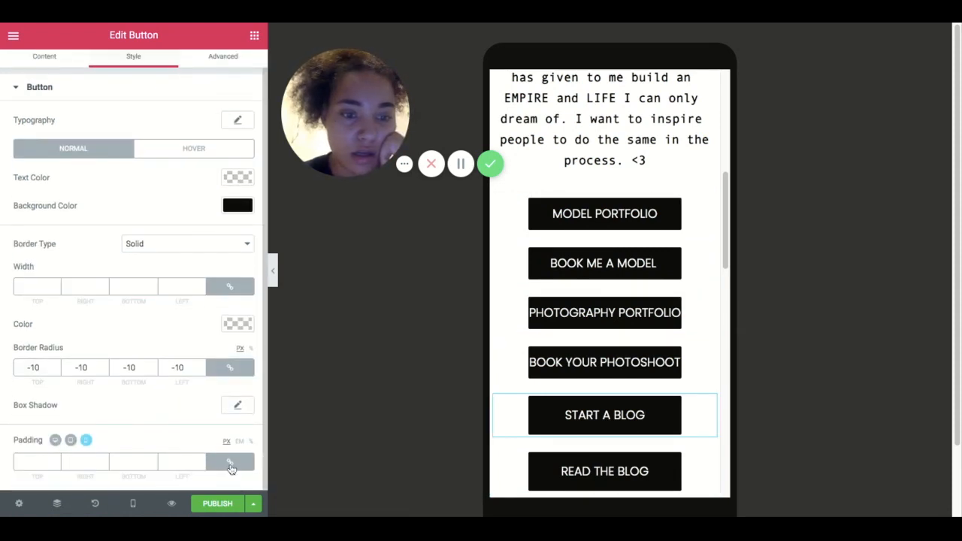
{"action": "left_click", "coordinate": [231, 464]}
{"action": "double_click", "coordinate": [45, 466]}
{"action": "type", "text": "15"}
{"action": "double_click", "coordinate": [120, 461]}
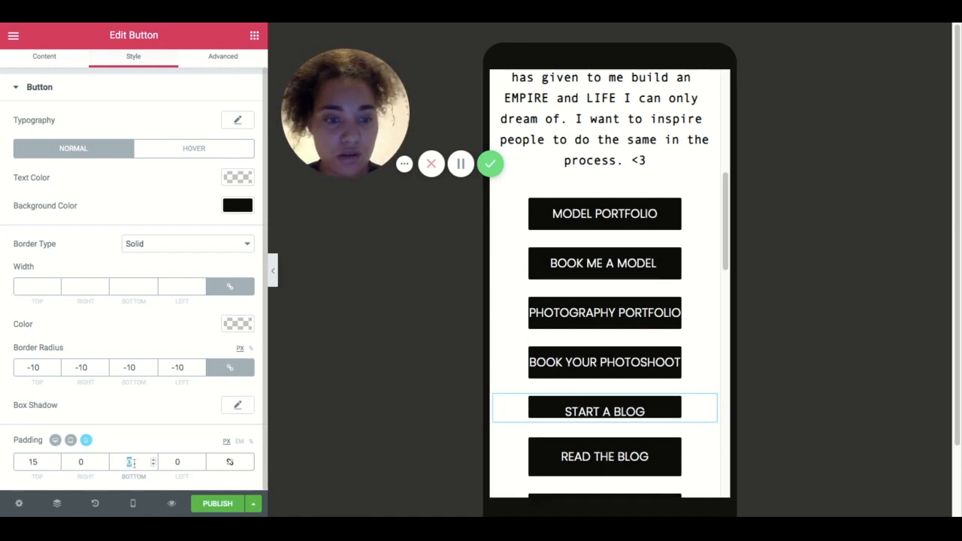
{"action": "type", "text": "15"}
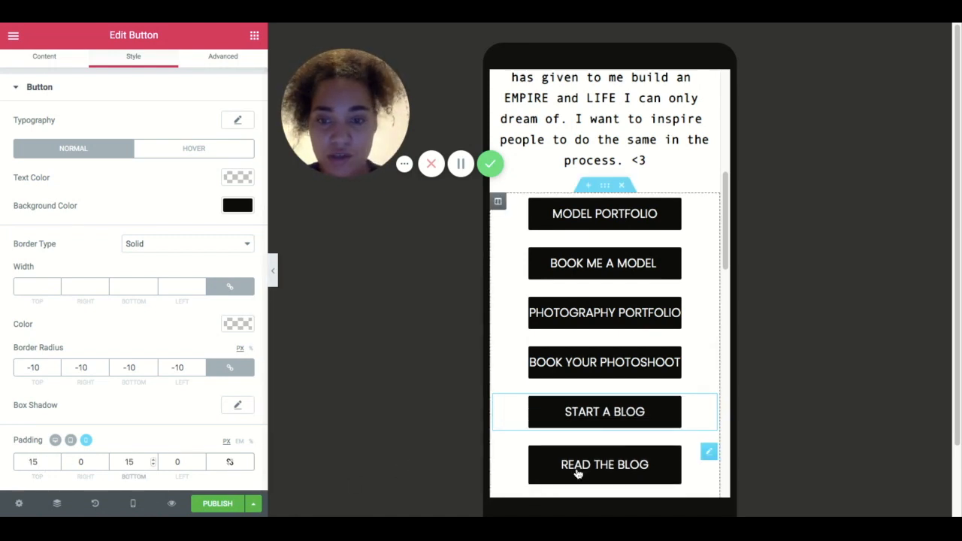
Set the Start a Blog button's mobile alignment to Justified
{"action": "scroll", "coordinate": [576, 477], "scroll_direction": "down", "scroll_amount": 3}
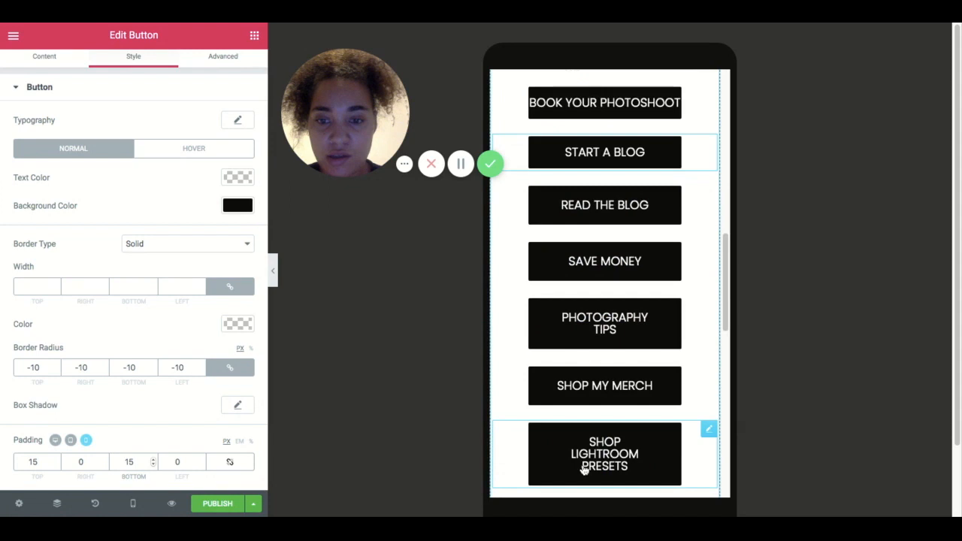
{"action": "left_click", "coordinate": [597, 208]}
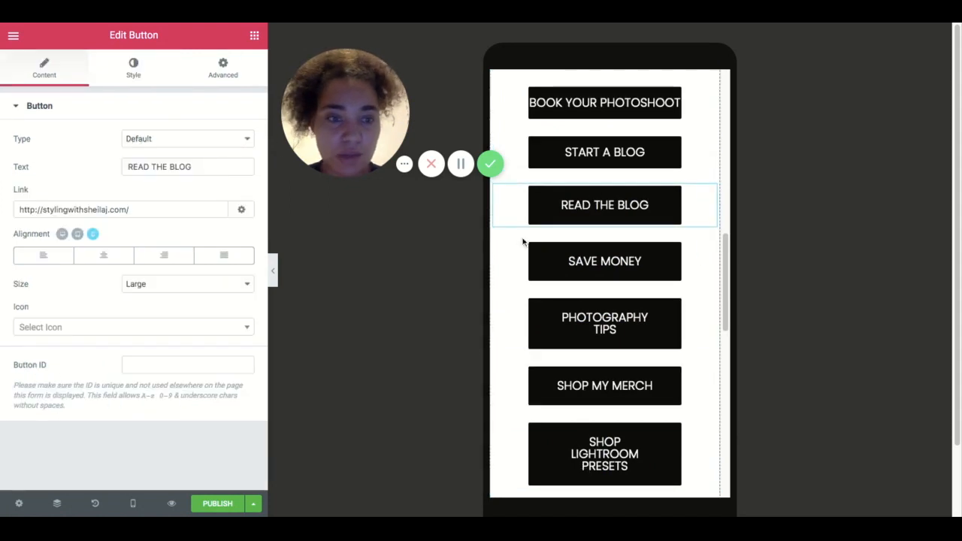
{"action": "left_click", "coordinate": [566, 154]}
{"action": "left_click", "coordinate": [223, 255]}
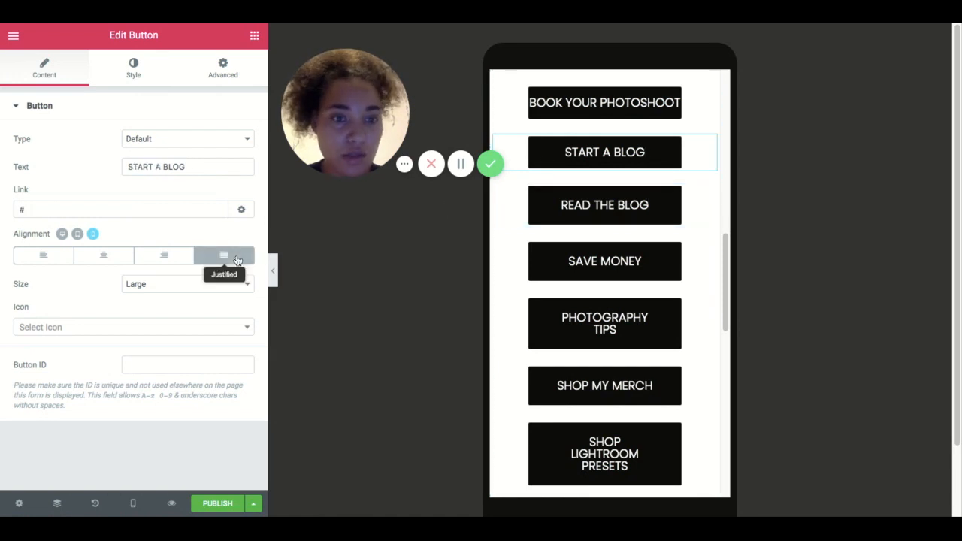
Justify the Read the Blog button on mobile and set its unlinked padding to 15 px top and bottom, 0 right and left
{"action": "left_click", "coordinate": [576, 218]}
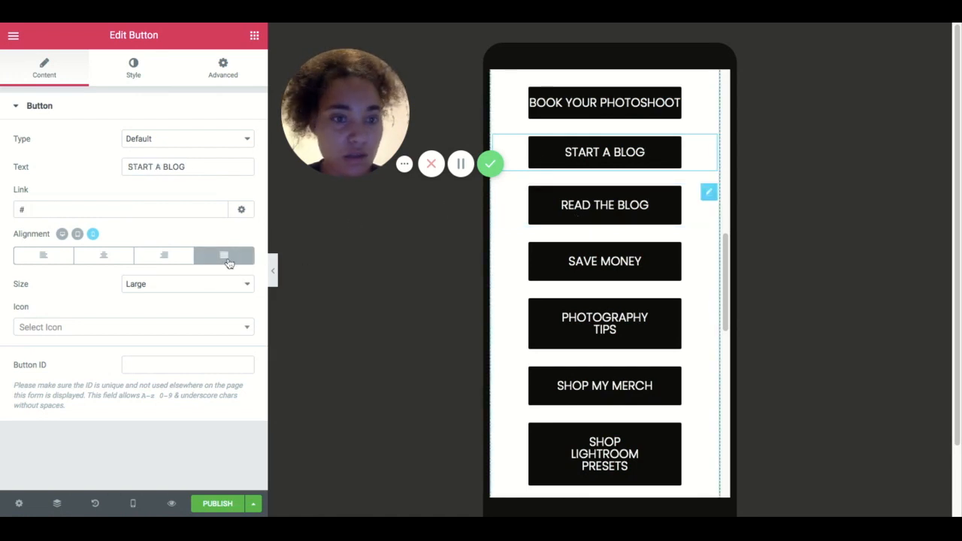
{"action": "left_click", "coordinate": [224, 257]}
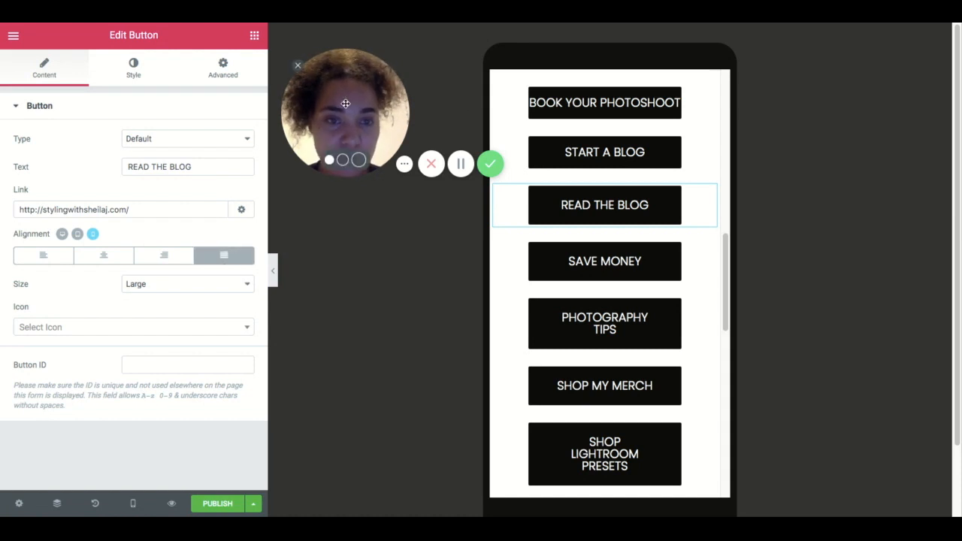
{"action": "left_click", "coordinate": [133, 70]}
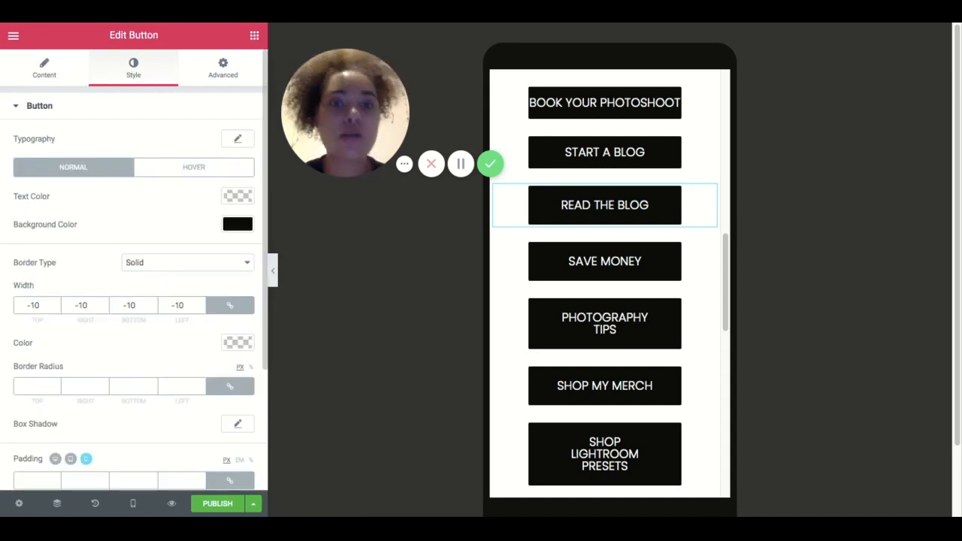
{"action": "left_click", "coordinate": [234, 483]}
{"action": "double_click", "coordinate": [43, 481]}
{"action": "type", "text": "15"}
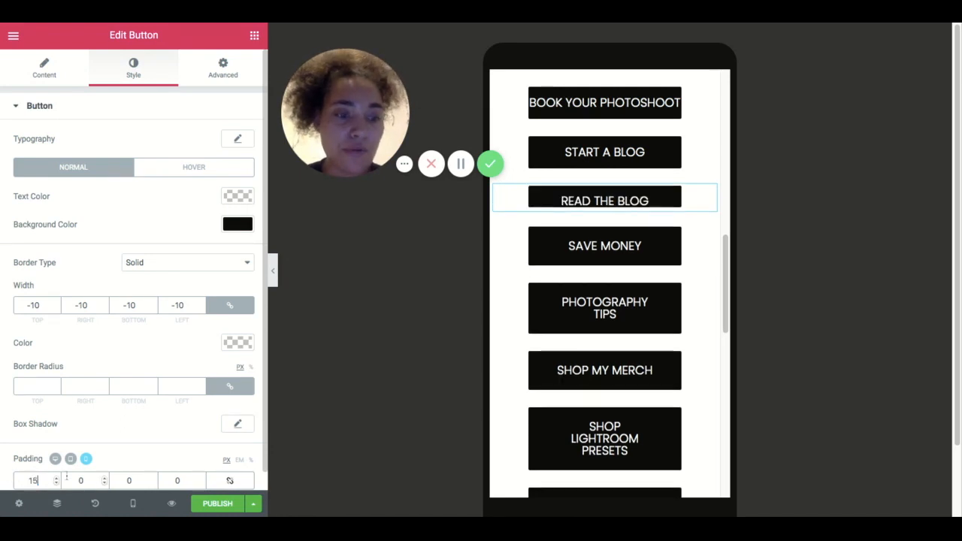
{"action": "double_click", "coordinate": [138, 480]}
{"action": "type", "text": "15"}
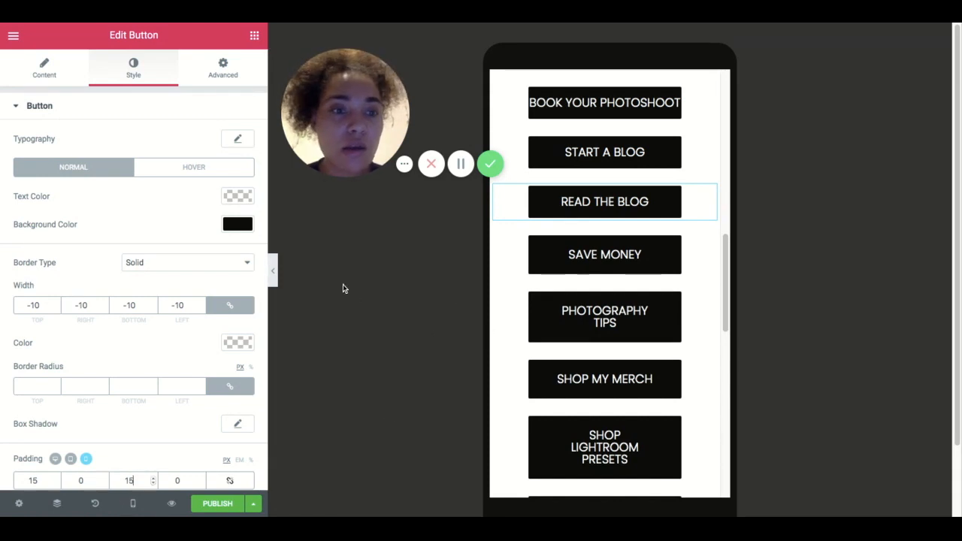
Set the Save Money button's mobile alignment to Justified
{"action": "left_click", "coordinate": [607, 254]}
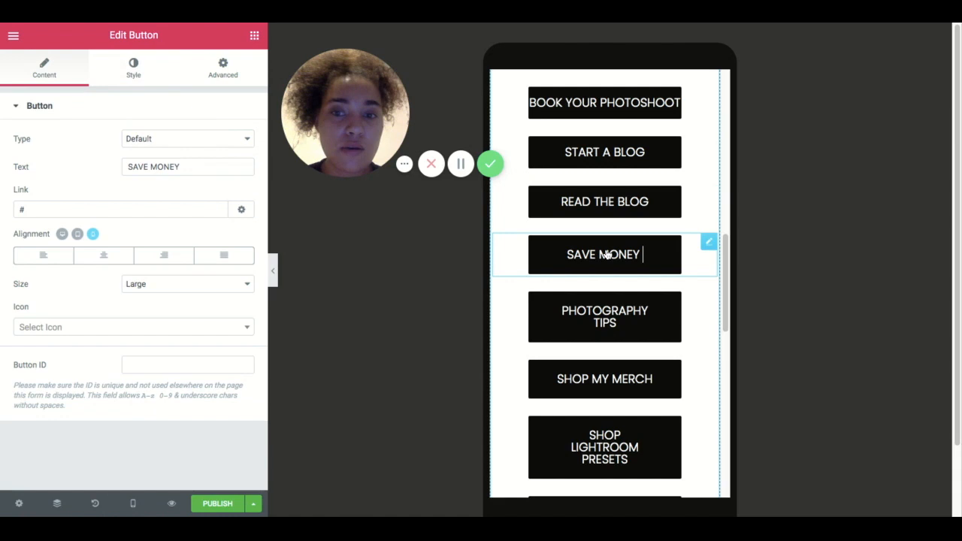
{"action": "left_click", "coordinate": [223, 259]}
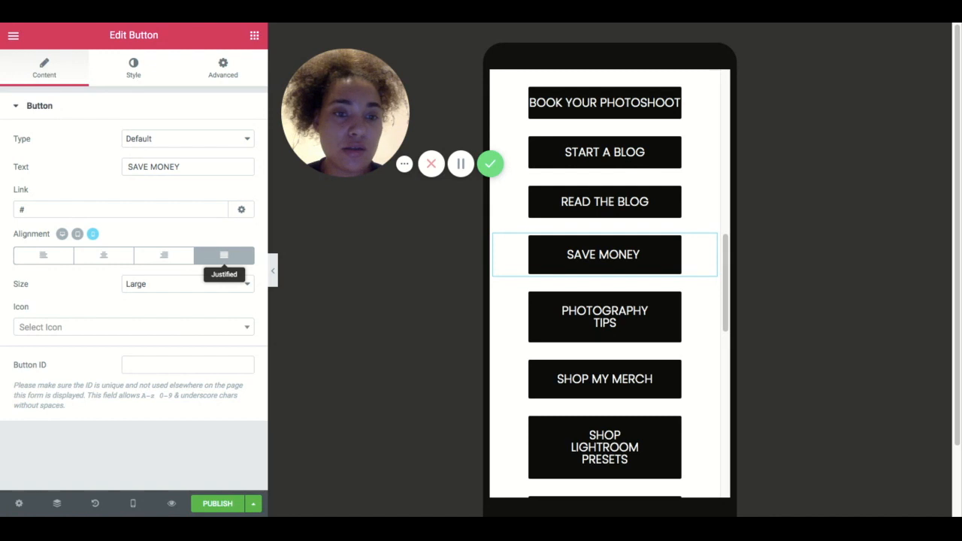
{"action": "left_click", "coordinate": [224, 256]}
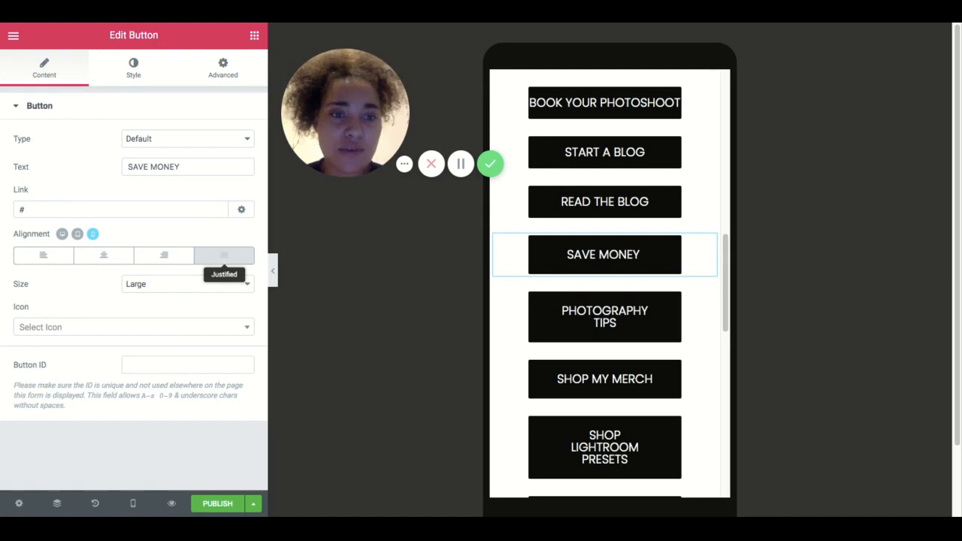
{"action": "left_click", "coordinate": [225, 258]}
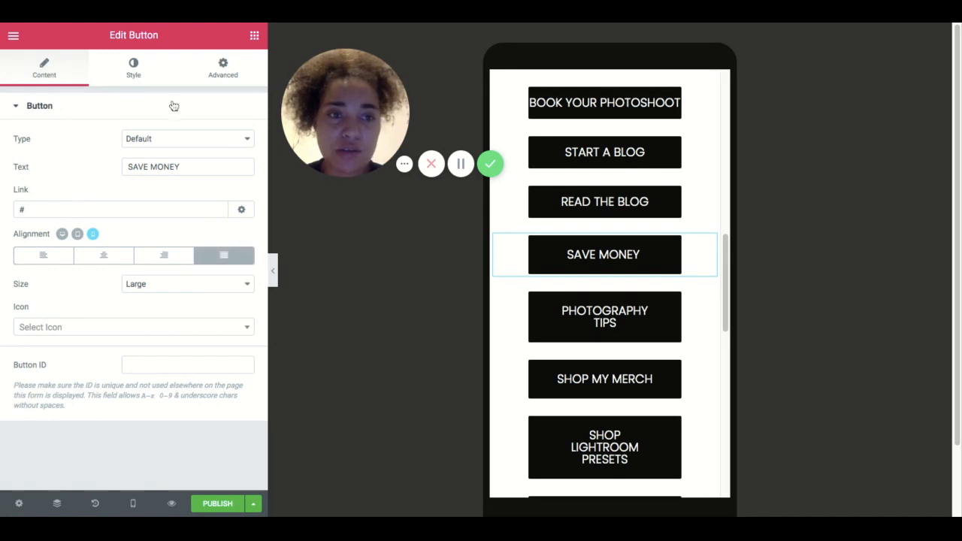
Set the Save Money button's mobile padding to 15 px, then unlink the sides and set right and left to 0
{"action": "left_click", "coordinate": [133, 84]}
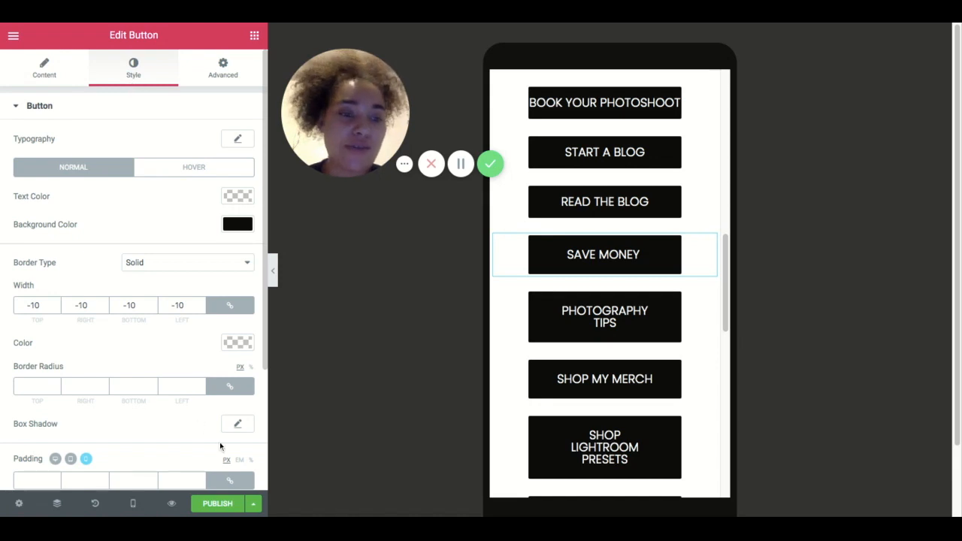
{"action": "scroll", "coordinate": [220, 446], "scroll_direction": "down", "scroll_amount": 1}
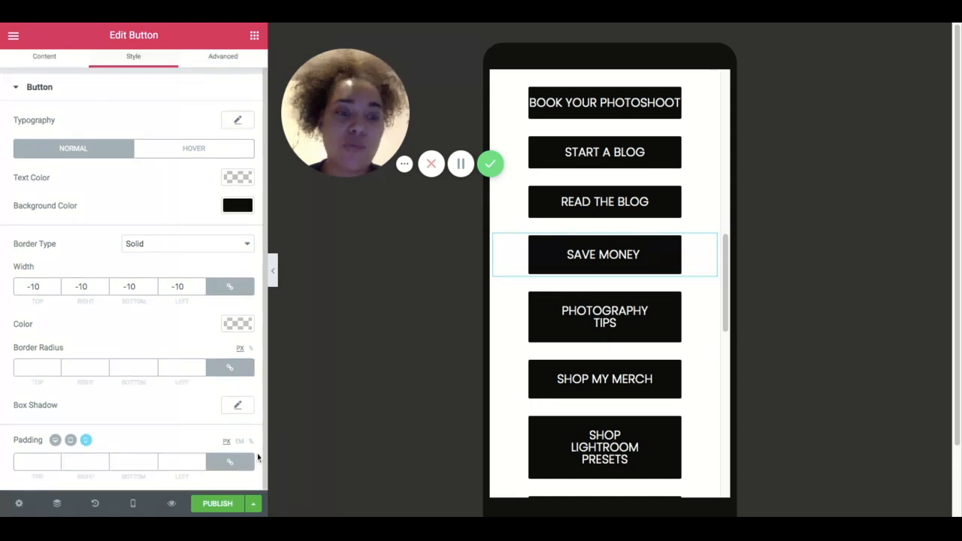
{"action": "left_click", "coordinate": [46, 462]}
{"action": "type", "text": "15"}
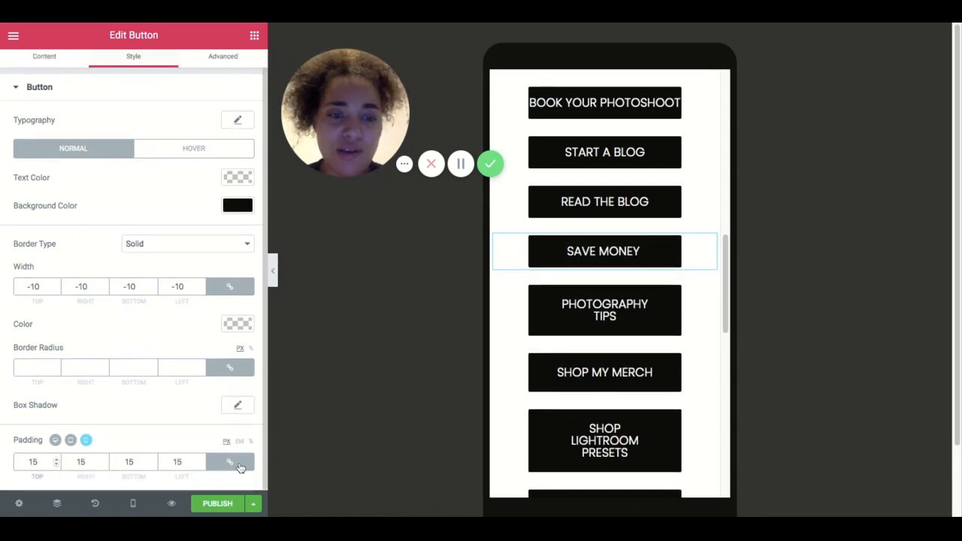
{"action": "left_click", "coordinate": [239, 467]}
{"action": "type", "text": "0"}
{"action": "double_click", "coordinate": [190, 462]}
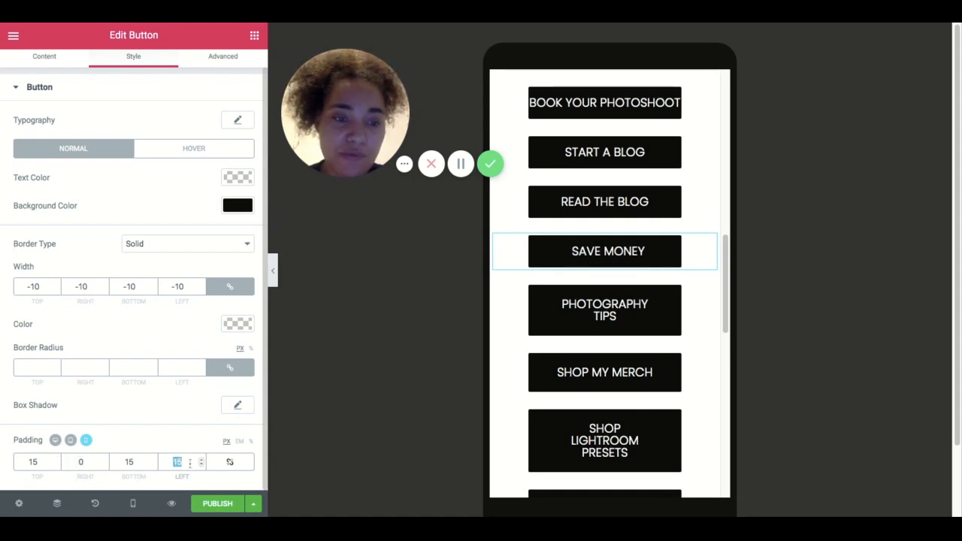
{"action": "type", "text": "0"}
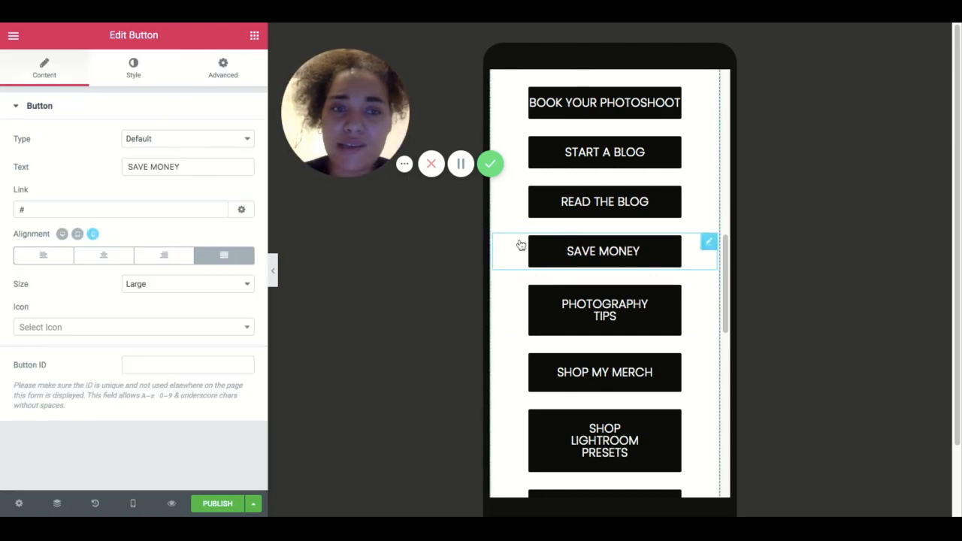
Check the Photography Tips button's content settings and review the rest of the mobile page down to its end
{"action": "left_click", "coordinate": [622, 314]}
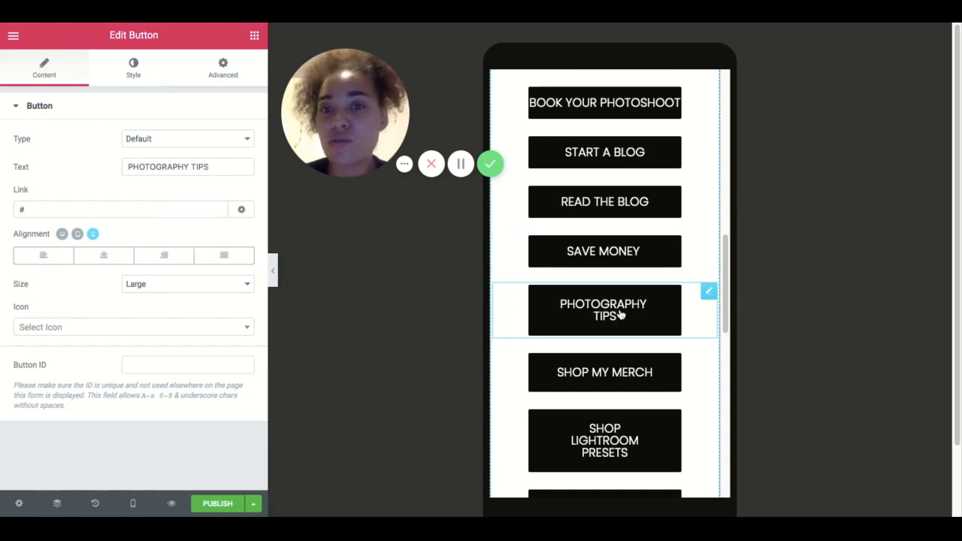
{"action": "scroll", "coordinate": [618, 315], "scroll_direction": "down", "scroll_amount": 5}
{"action": "scroll", "coordinate": [616, 314], "scroll_direction": "down", "scroll_amount": 4}
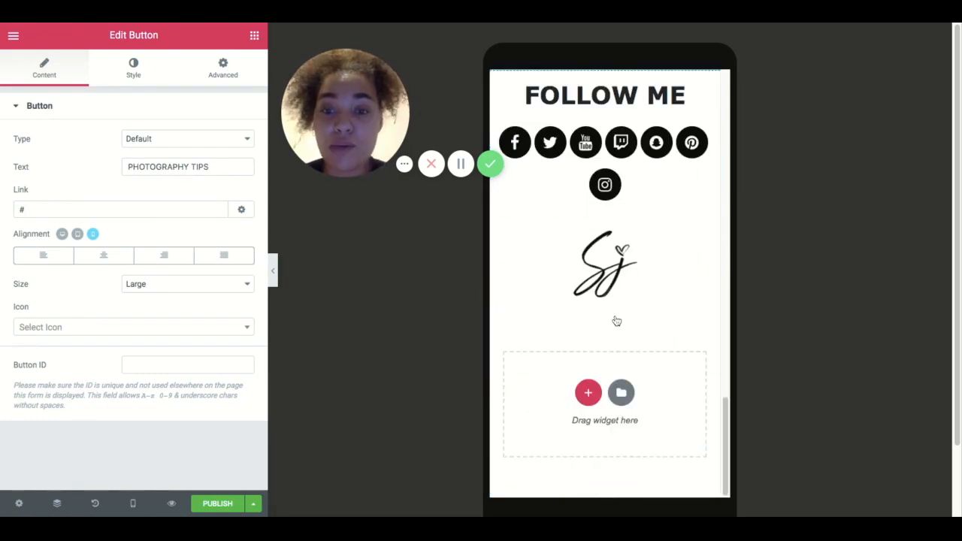
Set the Photography Tips button's mobile alignment to Justified
{"action": "scroll", "coordinate": [616, 320], "scroll_direction": "up", "scroll_amount": 3}
{"action": "scroll", "coordinate": [616, 320], "scroll_direction": "up", "scroll_amount": 15}
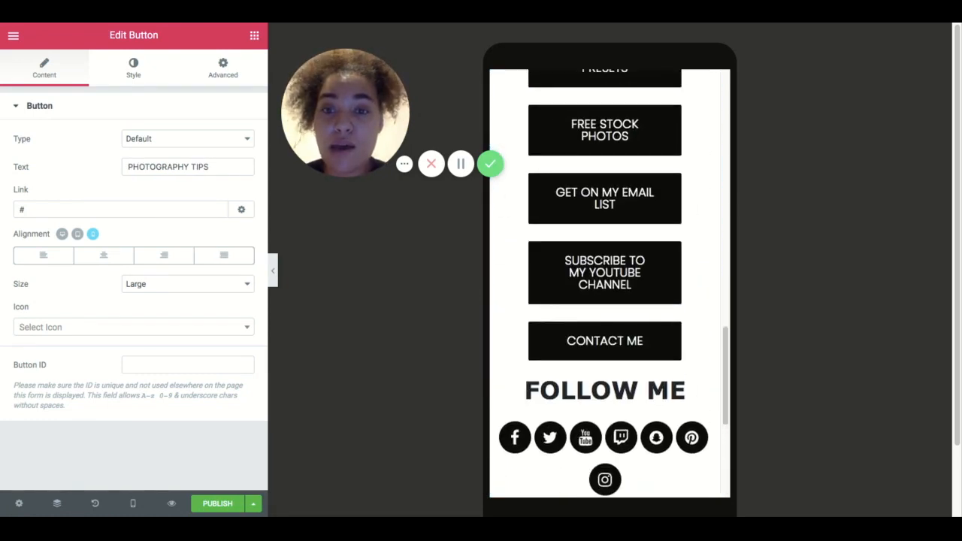
{"action": "scroll", "coordinate": [617, 315], "scroll_direction": "down", "scroll_amount": 10}
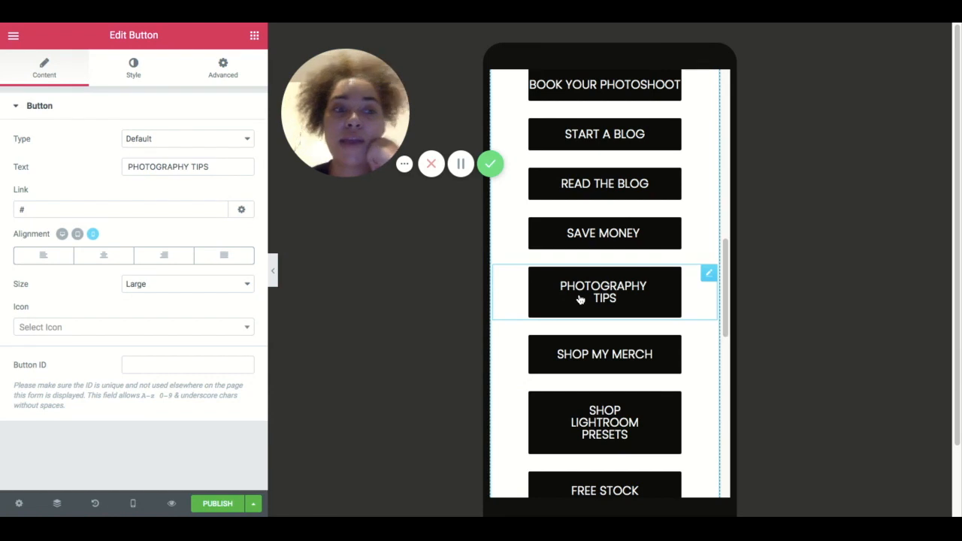
{"action": "left_click", "coordinate": [227, 260]}
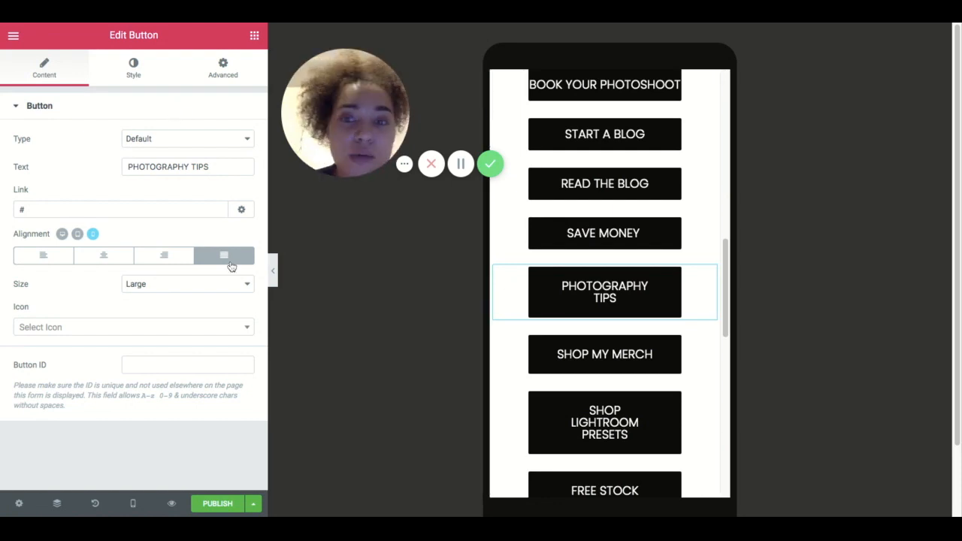
Unlink the Photography Tips button's mobile padding and set top and bottom to 15 px, with right and left at 0
{"action": "left_click", "coordinate": [133, 67]}
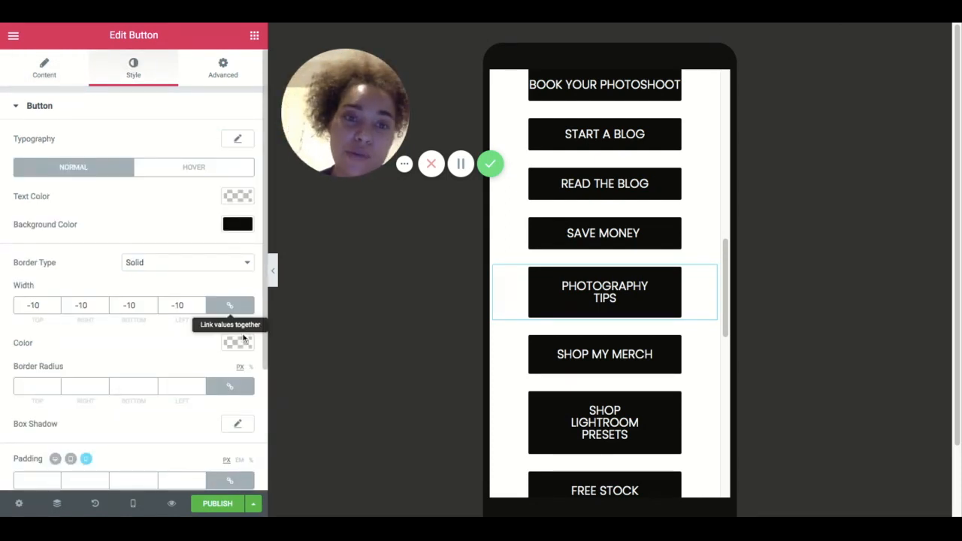
{"action": "scroll", "coordinate": [267, 346], "scroll_direction": "down", "scroll_amount": 1}
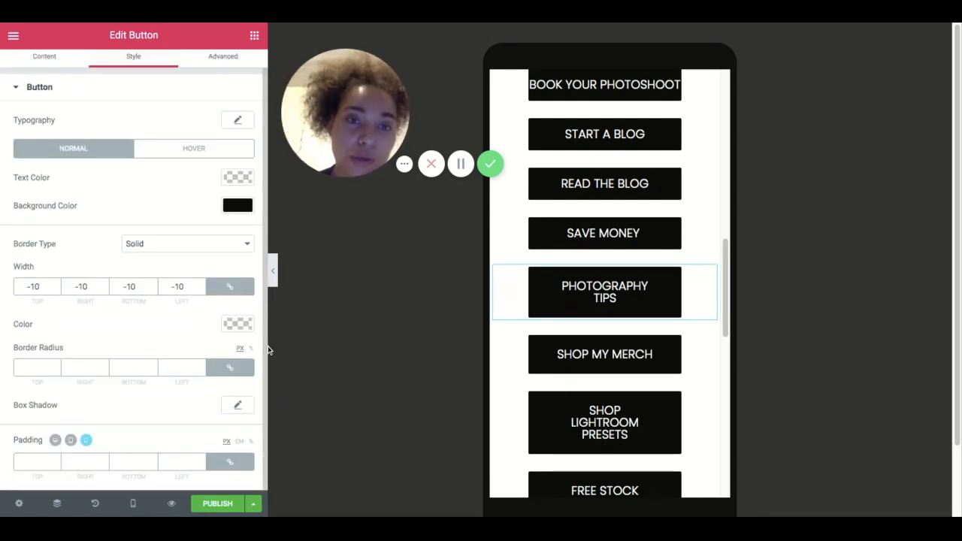
{"action": "left_click", "coordinate": [241, 464]}
{"action": "left_click", "coordinate": [42, 463]}
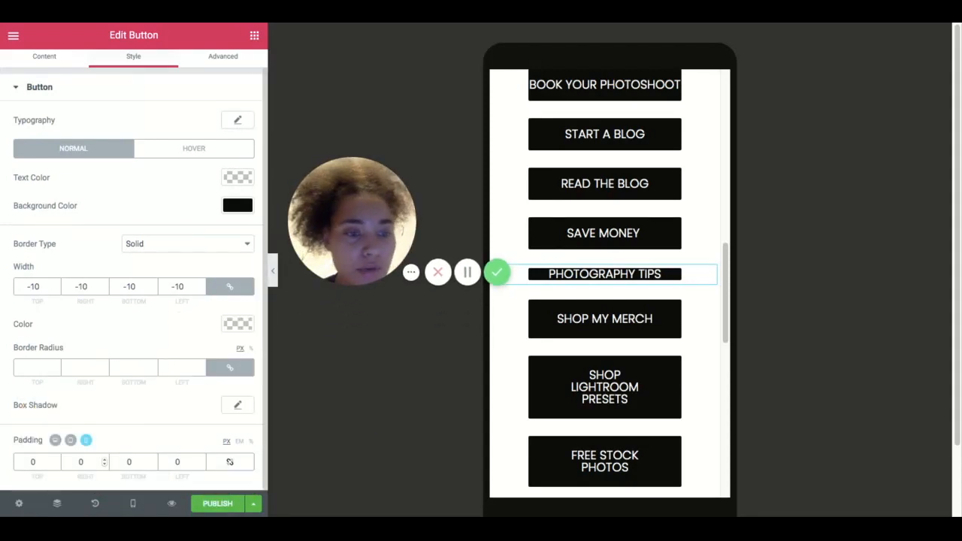
{"action": "double_click", "coordinate": [33, 461]}
{"action": "type", "text": "15"}
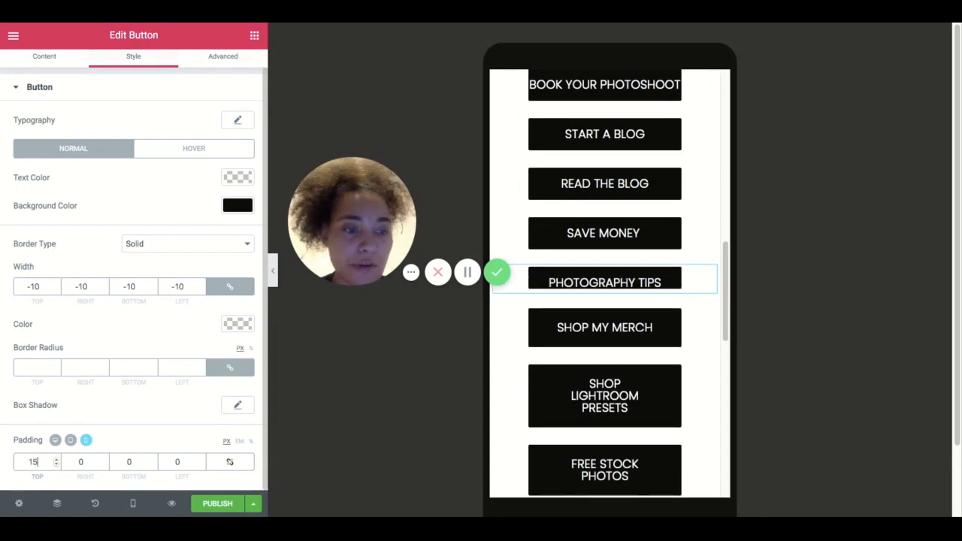
{"action": "left_click_drag", "start_coordinate": [133, 461], "coordinate": [105, 461]}
{"action": "type", "text": "15"}
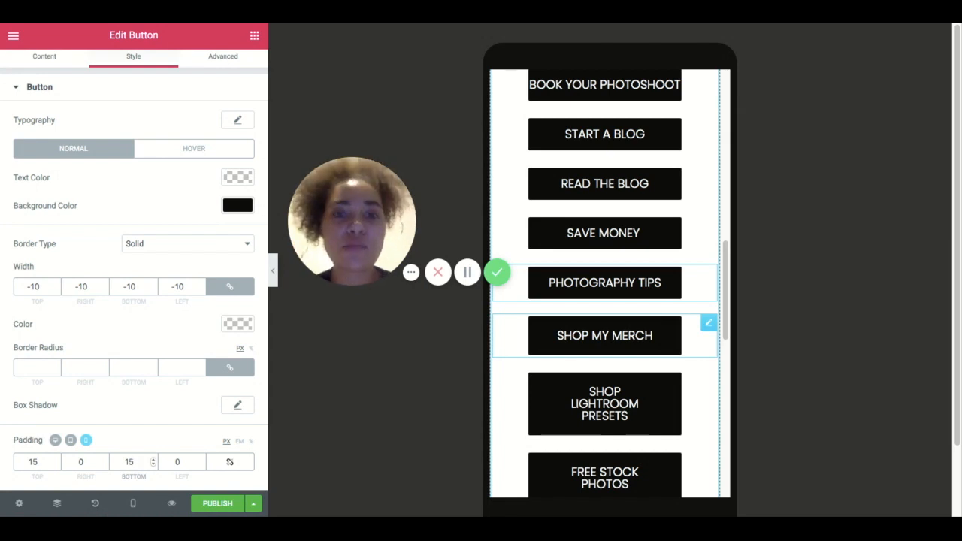
Set the Shop My Merch button's mobile alignment to Justified and compare it with the Photography Tips button's alignment
{"action": "left_click", "coordinate": [652, 333]}
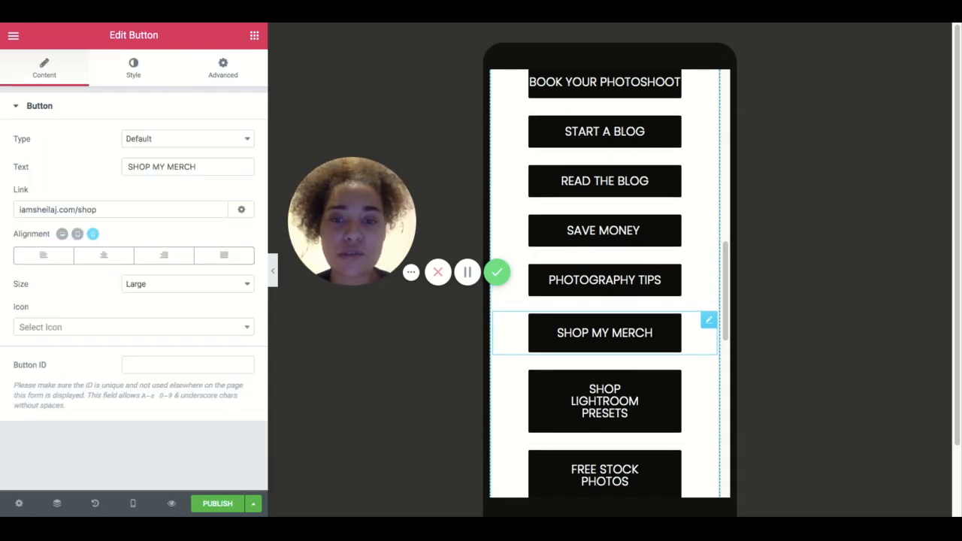
{"action": "scroll", "coordinate": [796, 323], "scroll_direction": "down", "scroll_amount": 1}
{"action": "scroll", "coordinate": [796, 323], "scroll_direction": "down", "scroll_amount": 1}
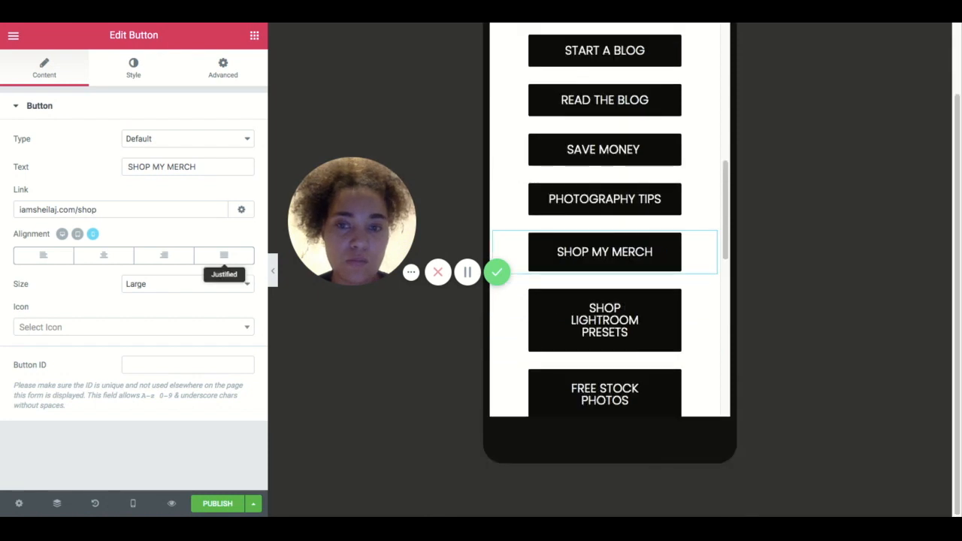
{"action": "left_click", "coordinate": [224, 255]}
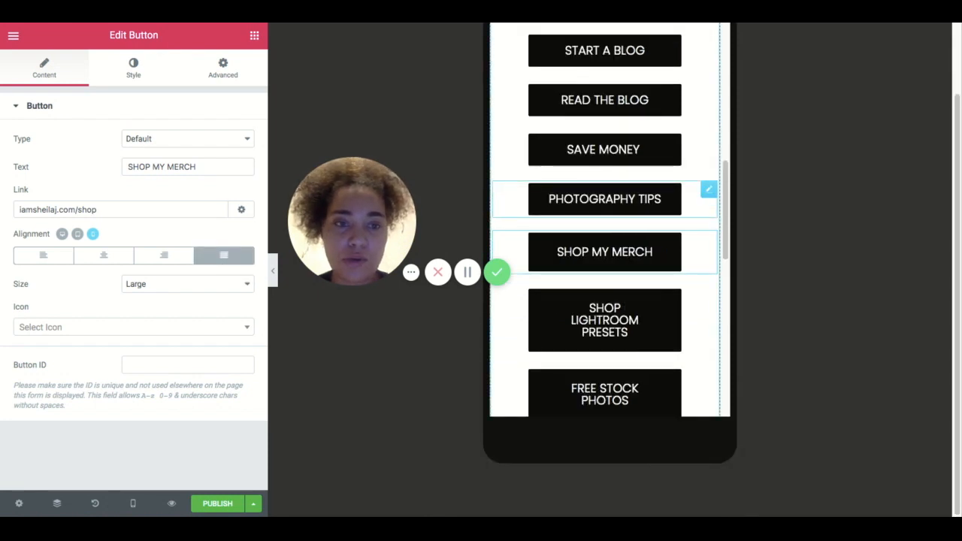
{"action": "left_click", "coordinate": [661, 199]}
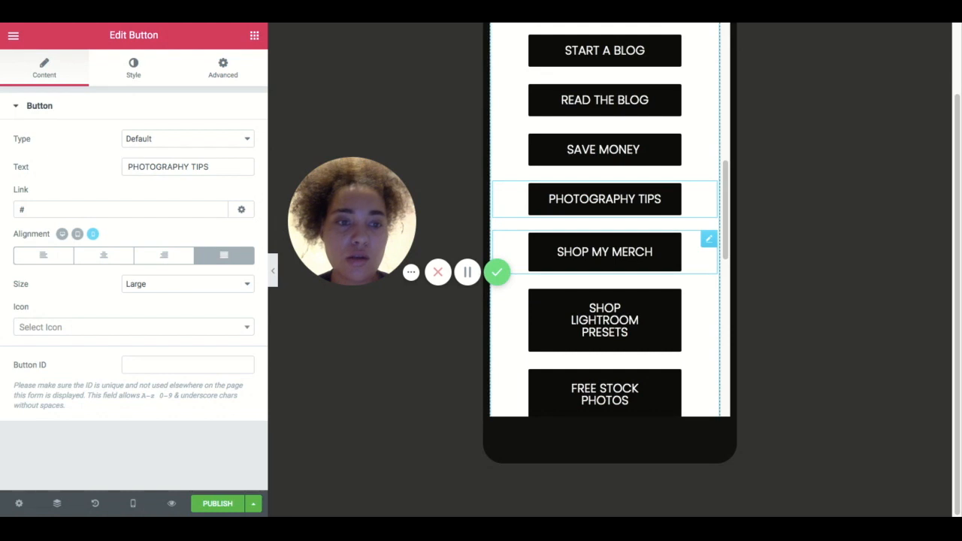
{"action": "left_click", "coordinate": [616, 251]}
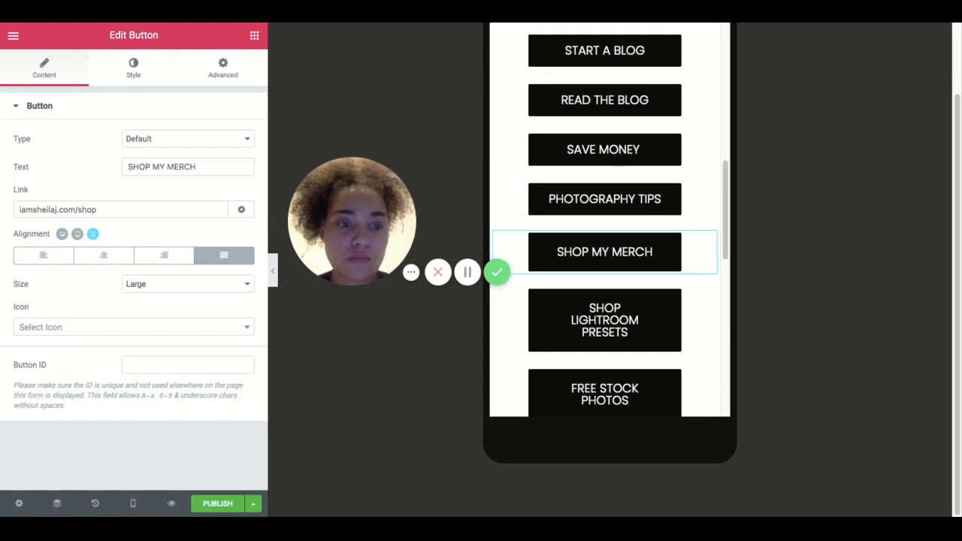
Set the Shop My Merch button's mobile padding to 15 px top and bottom and 0 right and left, with the sides unlinked
{"action": "left_click", "coordinate": [134, 68]}
{"action": "scroll", "coordinate": [154, 462], "scroll_direction": "down", "scroll_amount": 1}
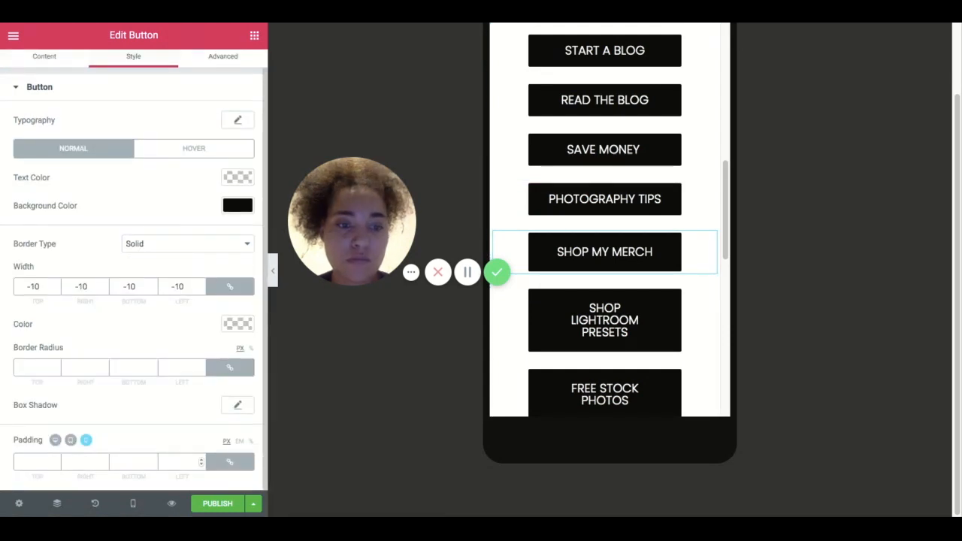
{"action": "left_click", "coordinate": [230, 461]}
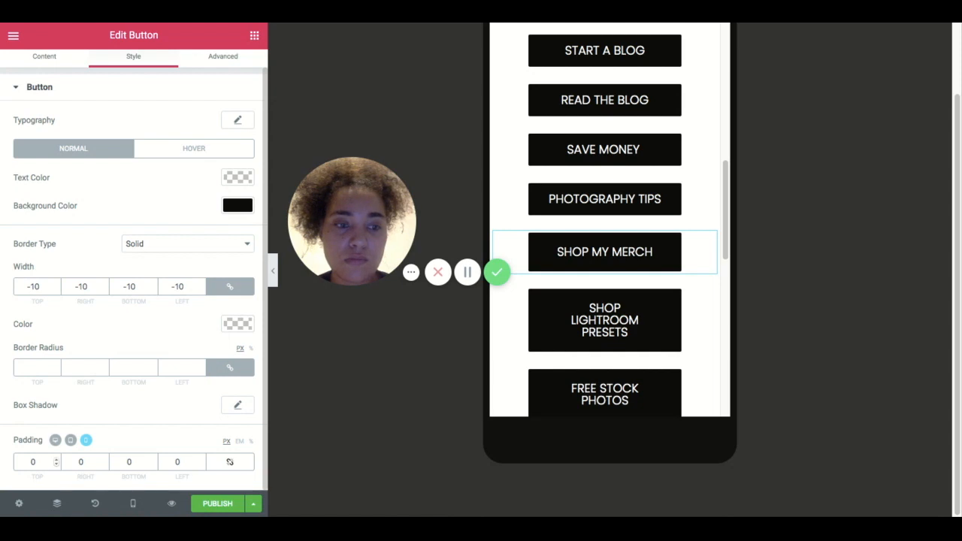
{"action": "type", "text": "15"}
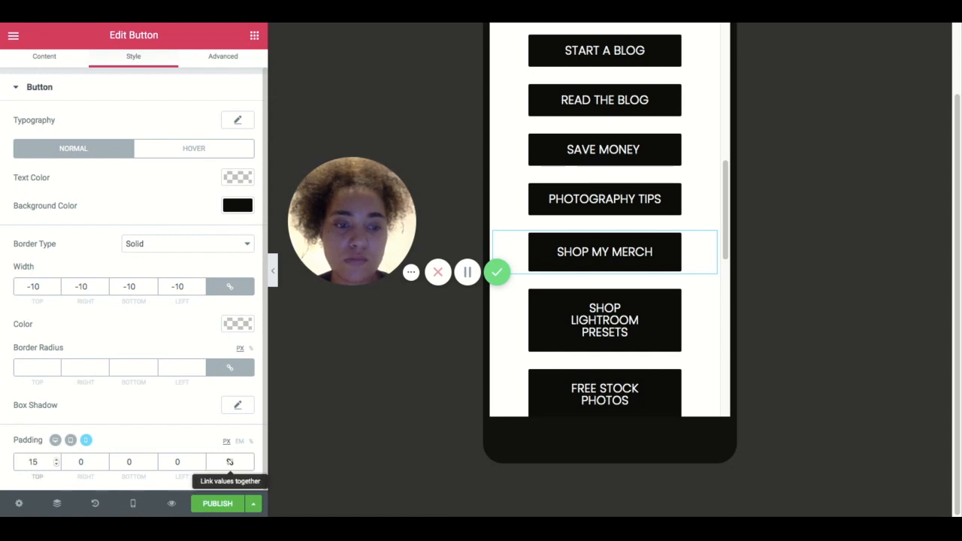
{"action": "double_click", "coordinate": [129, 462]}
{"action": "type", "text": "15"}
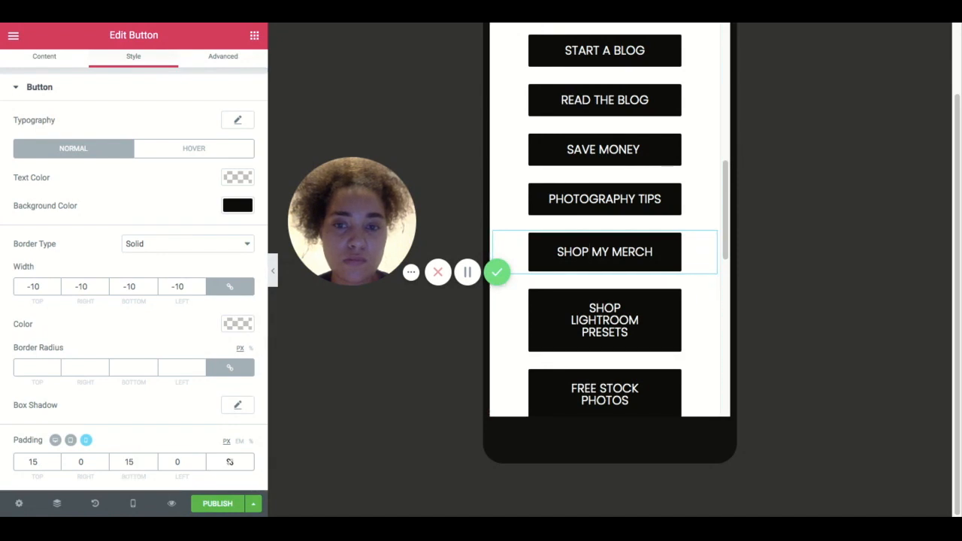
{"action": "left_click", "coordinate": [229, 462]}
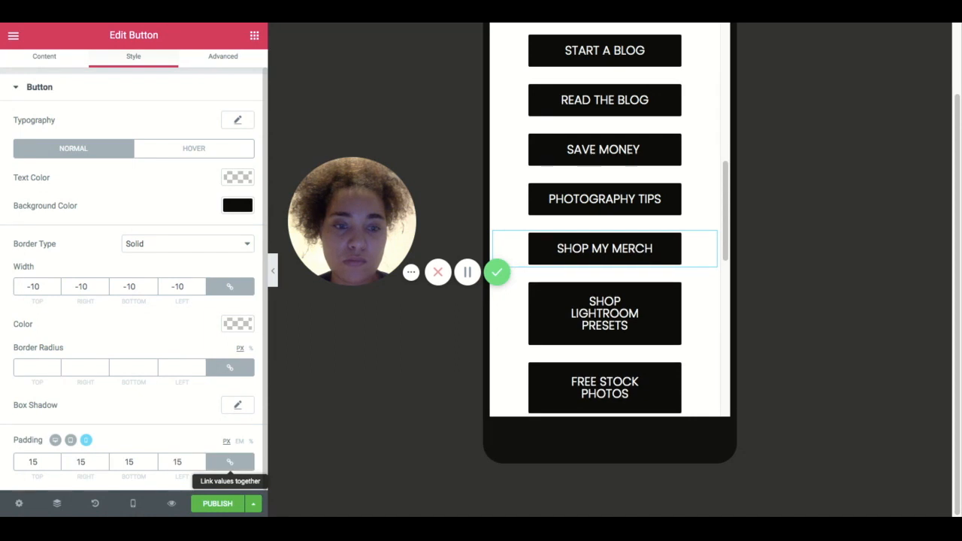
{"action": "left_click", "coordinate": [230, 461]}
{"action": "type", "text": "0"}
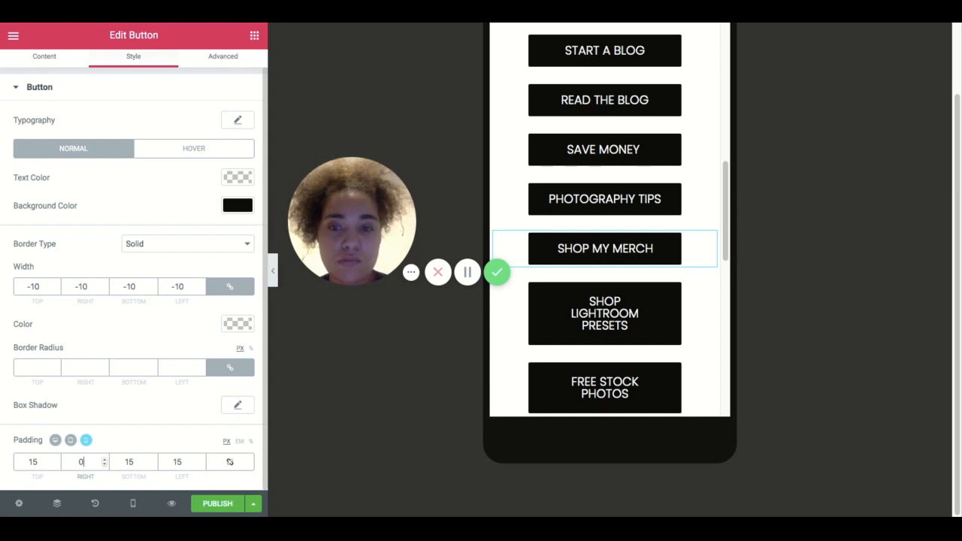
{"action": "type", "text": "0"}
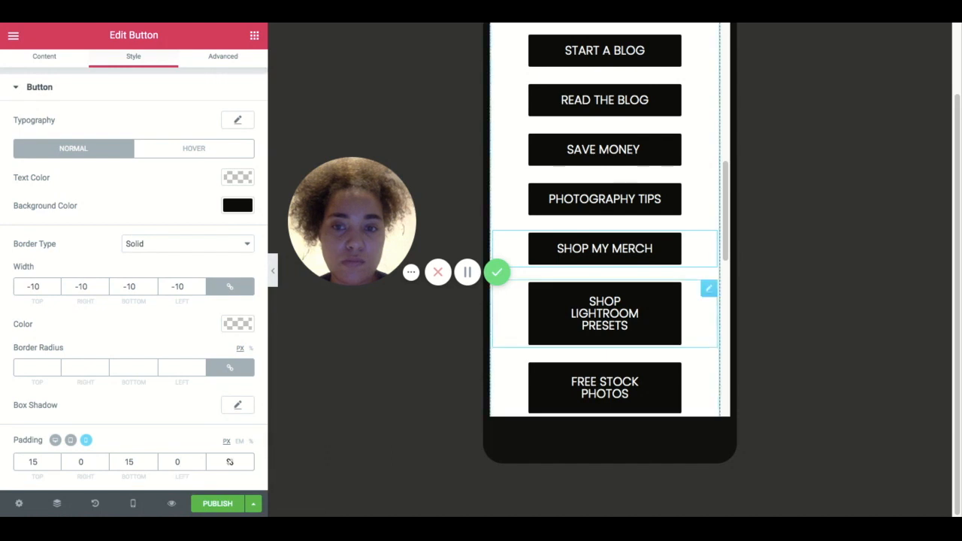
Justify the Shop Lightroom Presets button on mobile and set its unlinked padding to 15 px top and bottom, 0 right and left
{"action": "left_click", "coordinate": [621, 319]}
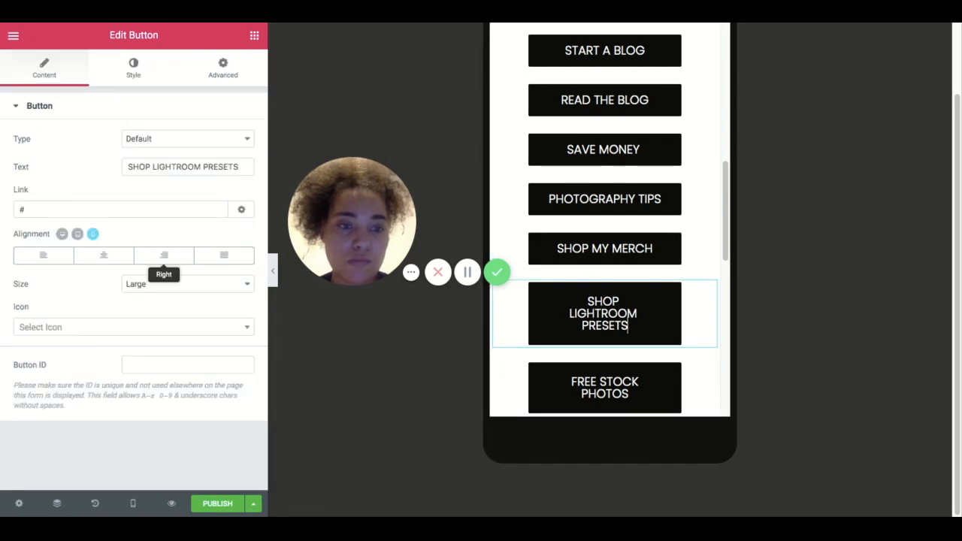
{"action": "left_click", "coordinate": [224, 255]}
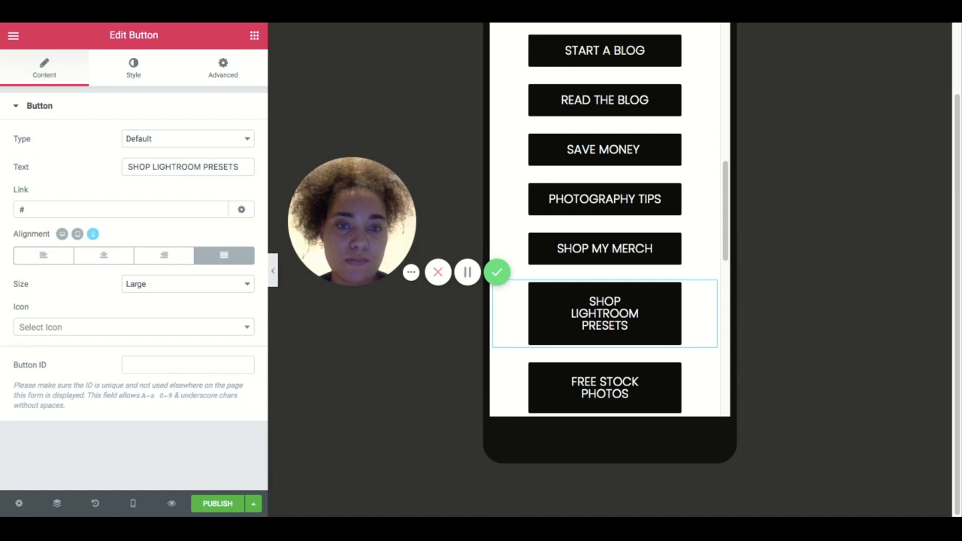
{"action": "left_click", "coordinate": [134, 68]}
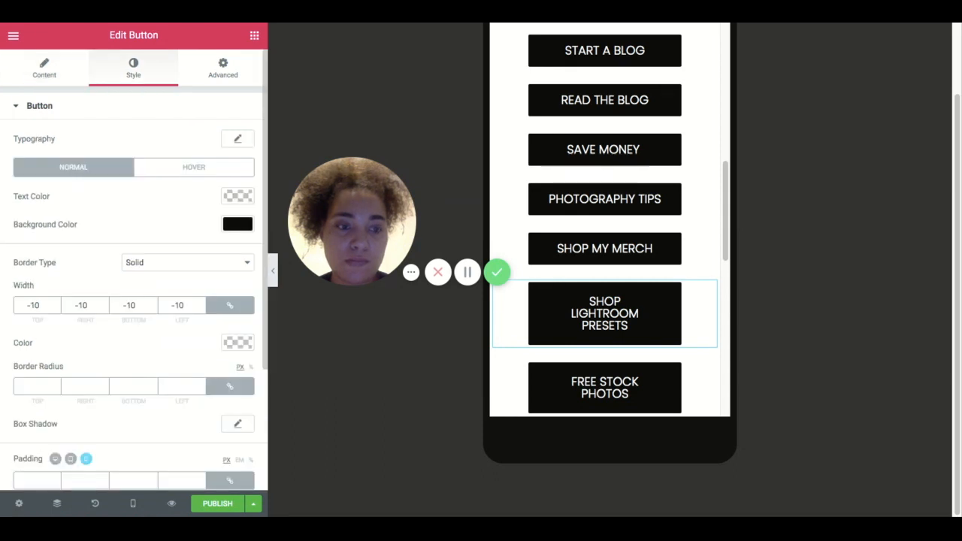
{"action": "scroll", "coordinate": [201, 462], "scroll_direction": "down", "scroll_amount": 1}
{"action": "left_click", "coordinate": [230, 461]}
{"action": "double_click", "coordinate": [33, 462]}
{"action": "type", "text": "1"}
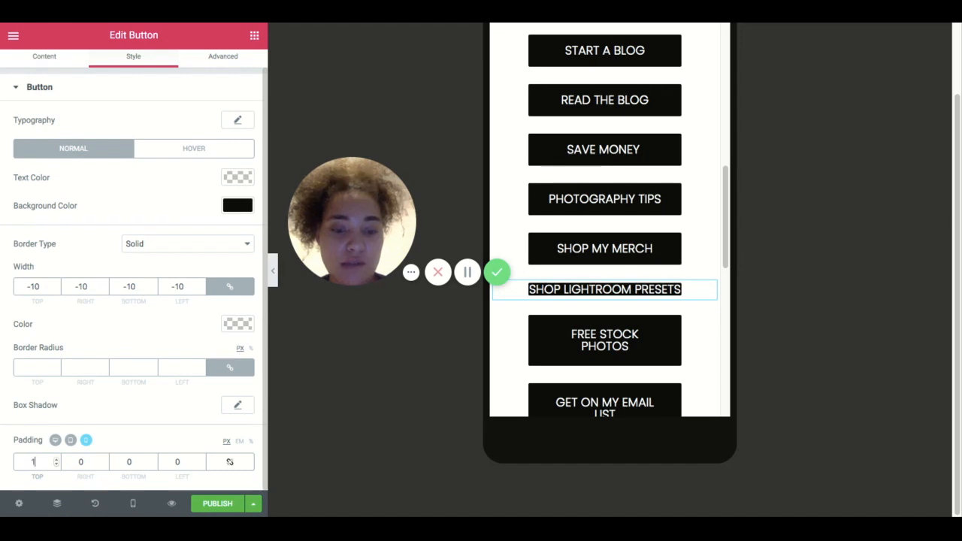
{"action": "type", "text": "5"}
{"action": "key", "text": "Tab"}
{"action": "key", "text": "Tab"}
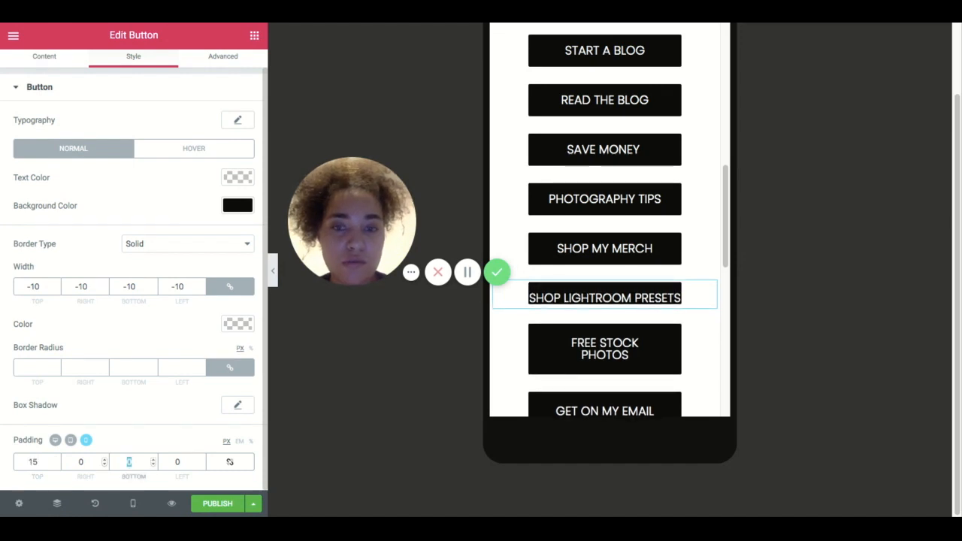
{"action": "type", "text": "15"}
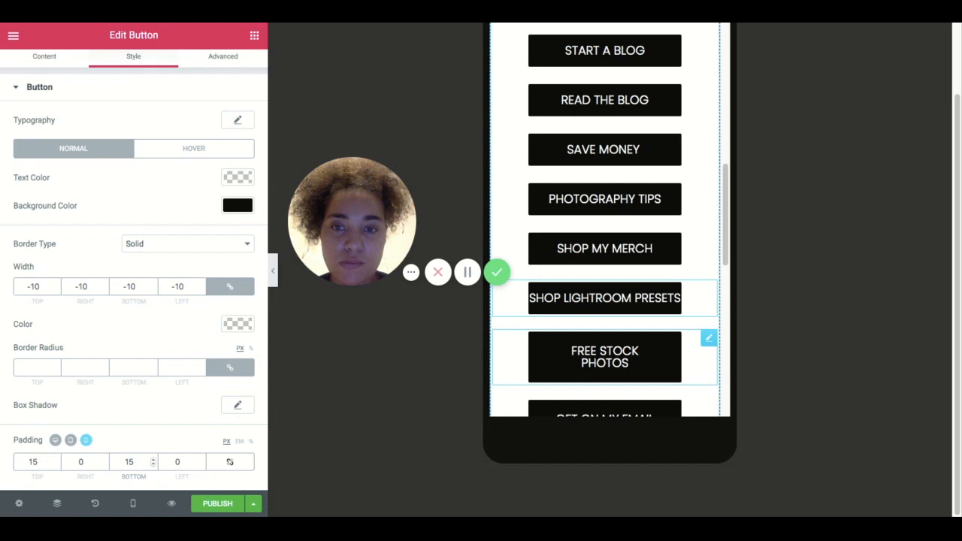
Justify the Free Stock Photos button on mobile and set its unlinked padding to 15 px top and bottom, 0 right and left
{"action": "left_click", "coordinate": [605, 357]}
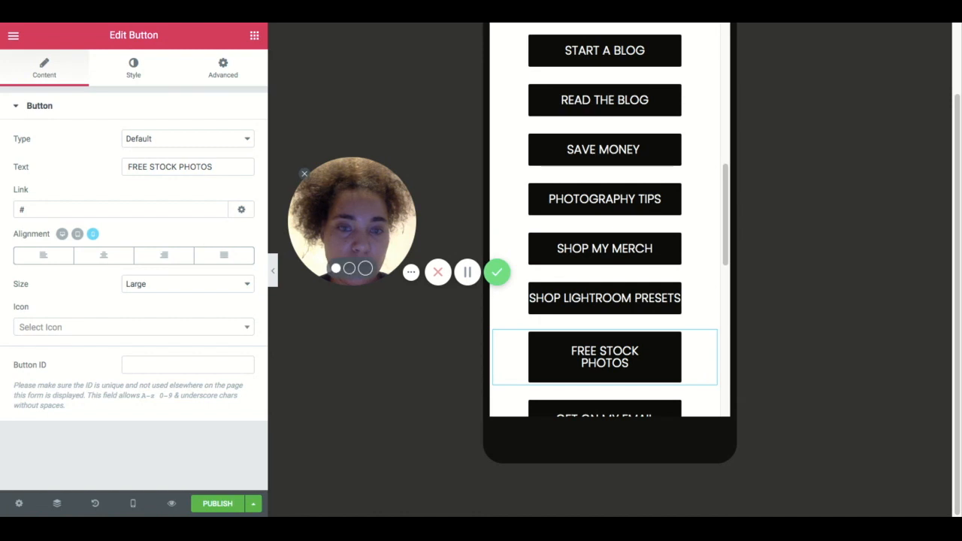
{"action": "left_click", "coordinate": [224, 255]}
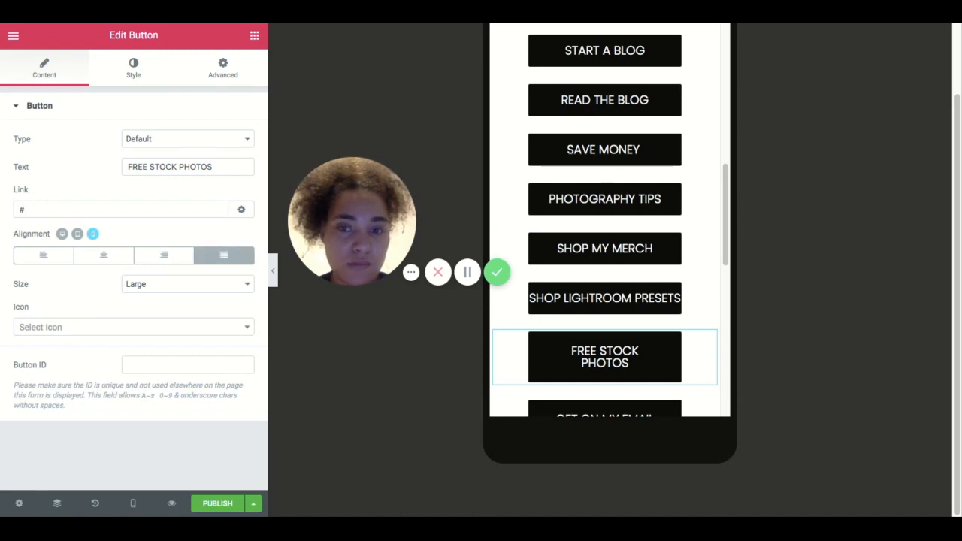
{"action": "left_click", "coordinate": [134, 68]}
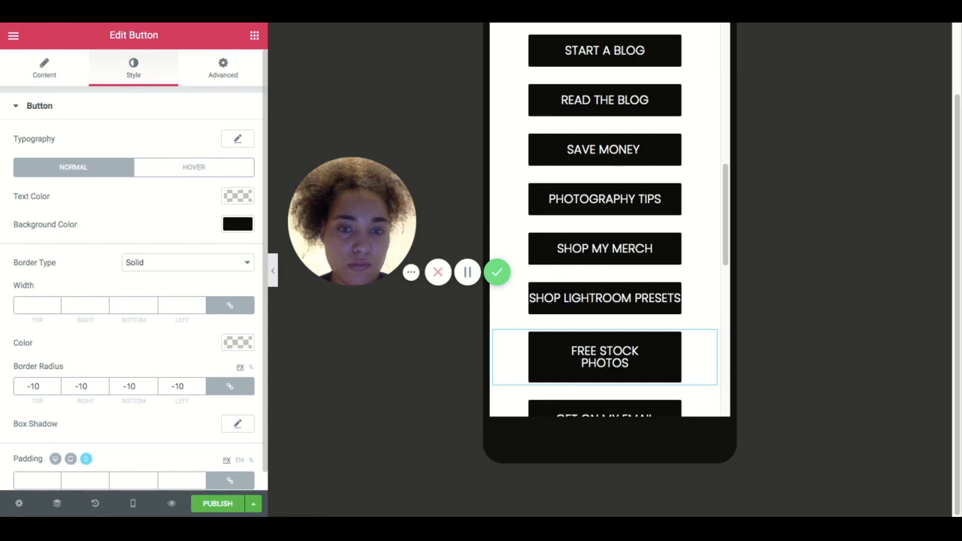
{"action": "scroll", "coordinate": [133, 285], "scroll_direction": "down", "scroll_amount": 1}
{"action": "left_click", "coordinate": [229, 462]}
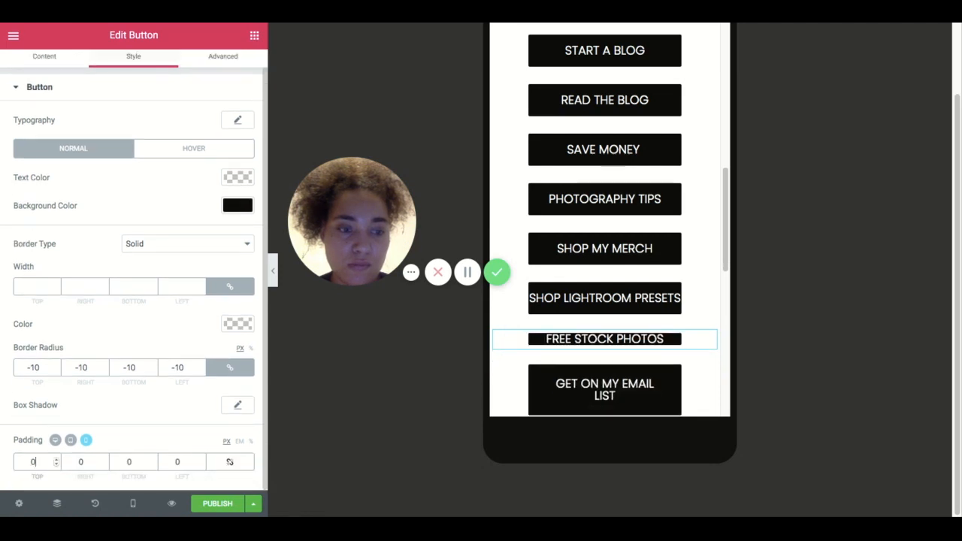
{"action": "type", "text": "15"}
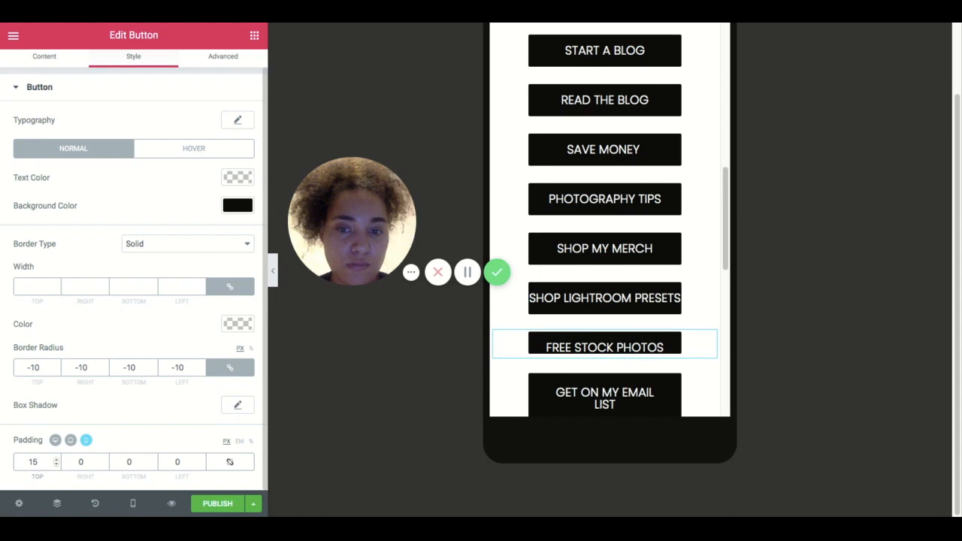
{"action": "double_click", "coordinate": [129, 461]}
{"action": "type", "text": "15"}
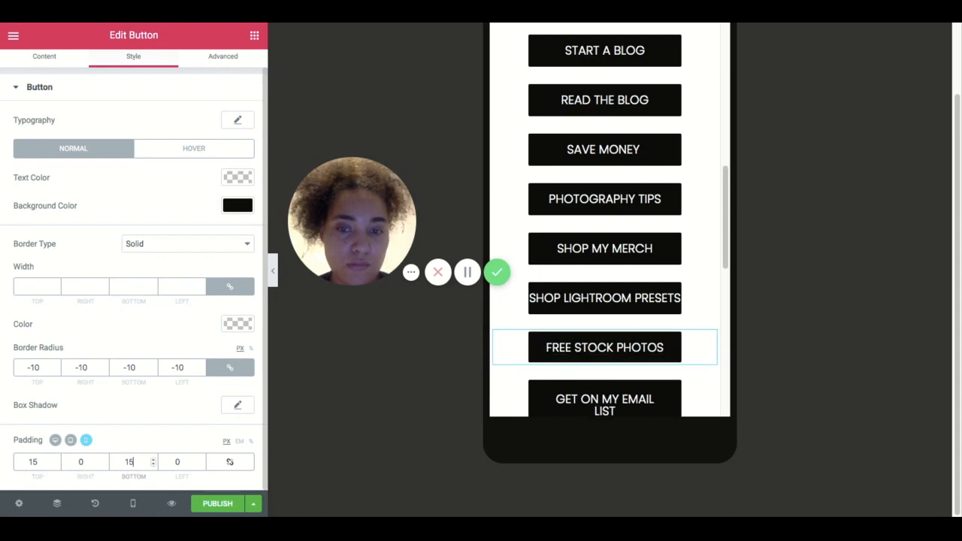
Set the Get On My Email List button's mobile alignment to Justified
{"action": "scroll", "coordinate": [676, 360], "scroll_direction": "down", "scroll_amount": 1}
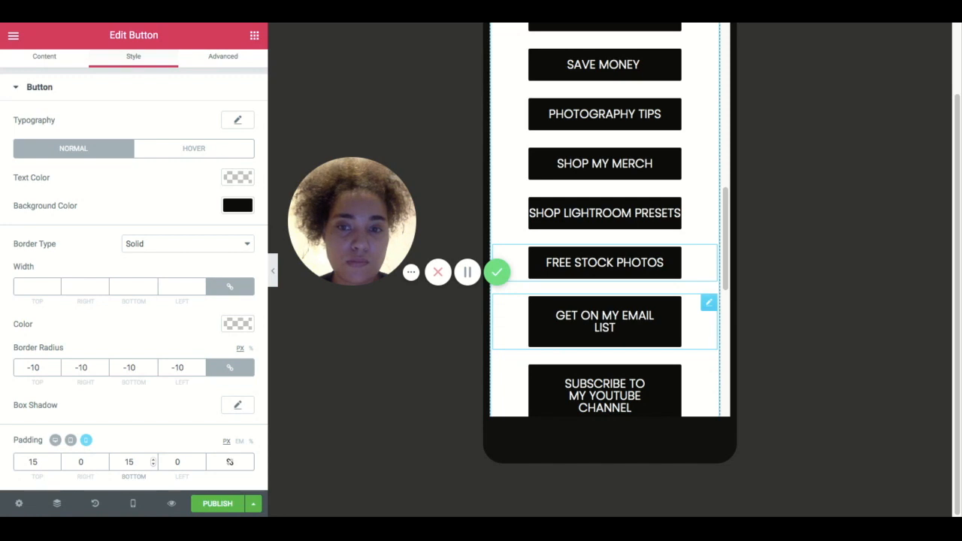
{"action": "left_click", "coordinate": [709, 302]}
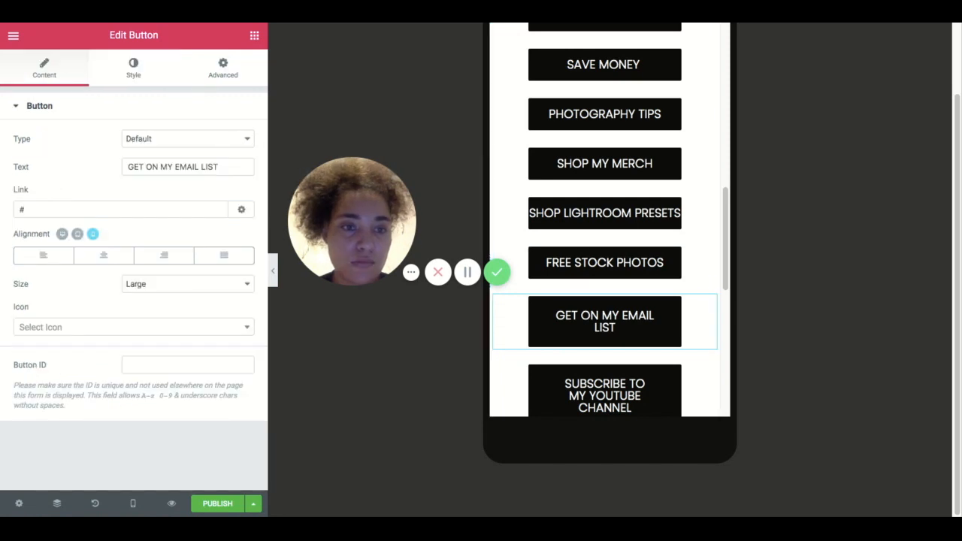
{"action": "left_click", "coordinate": [224, 255]}
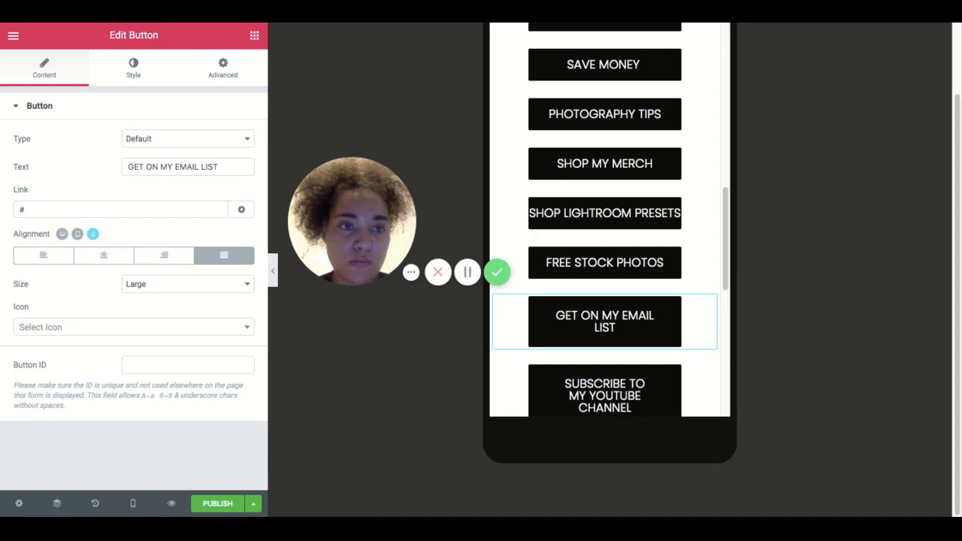
Unlink the Get On My Email List button's mobile padding and set it to 15 px top and bottom, 0 right and left
{"action": "left_click", "coordinate": [134, 68]}
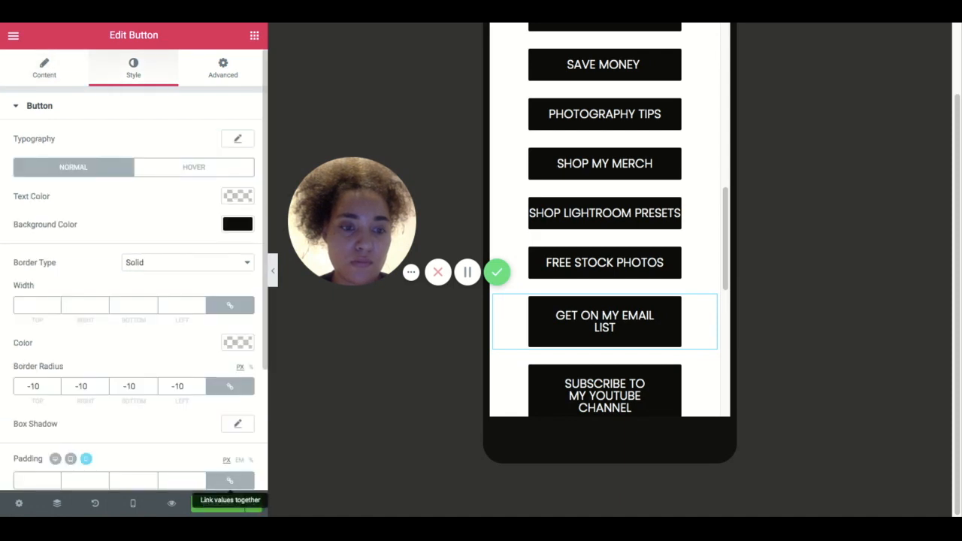
{"action": "left_click", "coordinate": [230, 480]}
{"action": "left_click", "coordinate": [42, 480]}
{"action": "type", "text": "15"}
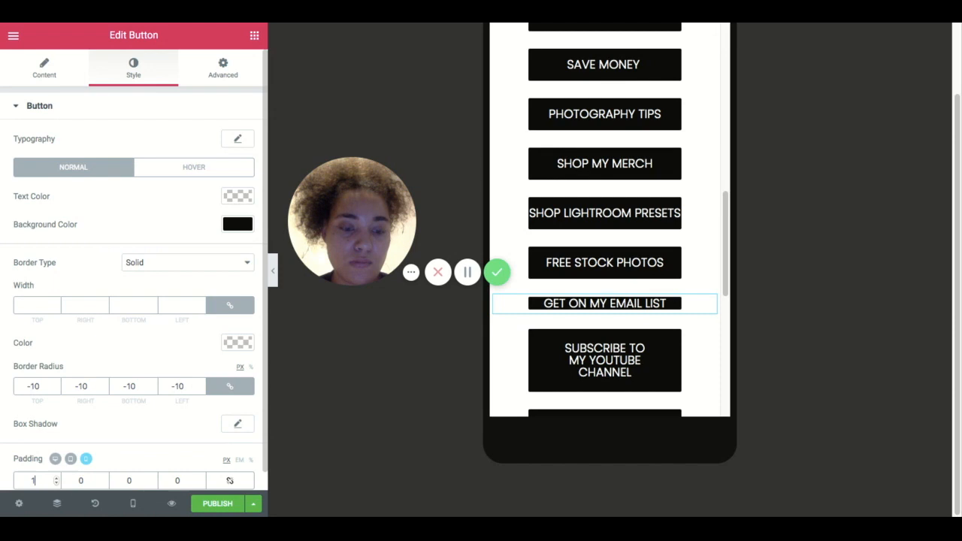
{"action": "type", "text": "15"}
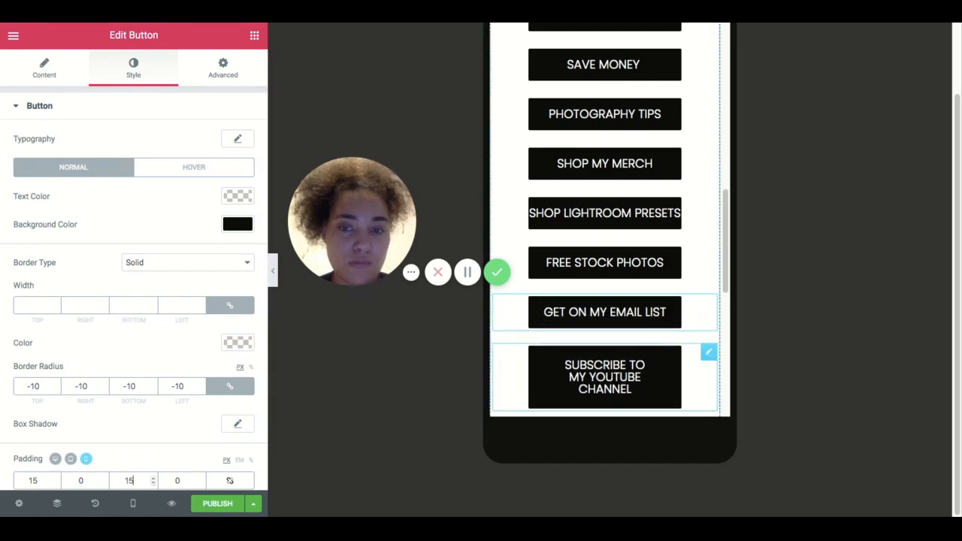
Justify the Subscribe to My YouTube Channel button on mobile and set its unlinked padding to 15 px top and bottom, 0 right and left
{"action": "left_click", "coordinate": [605, 377]}
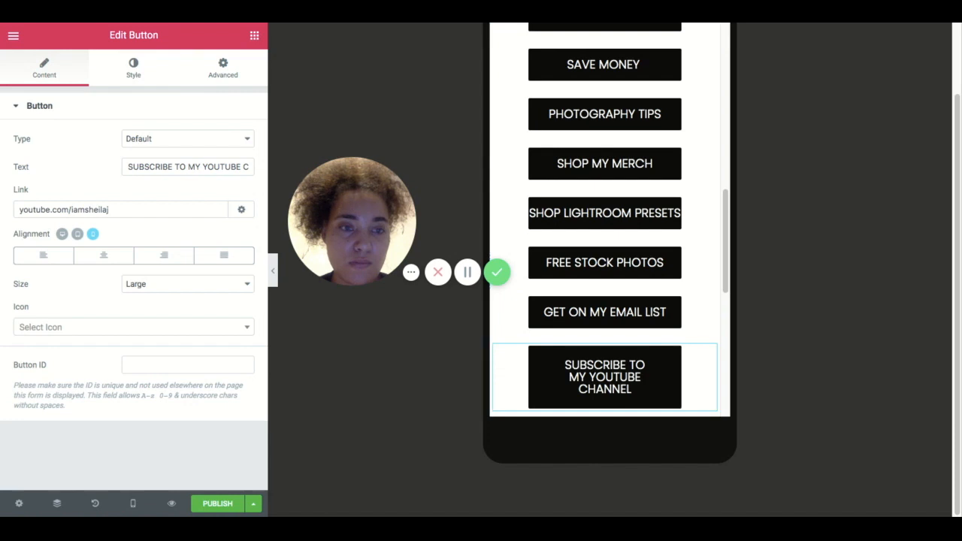
{"action": "left_click", "coordinate": [224, 255]}
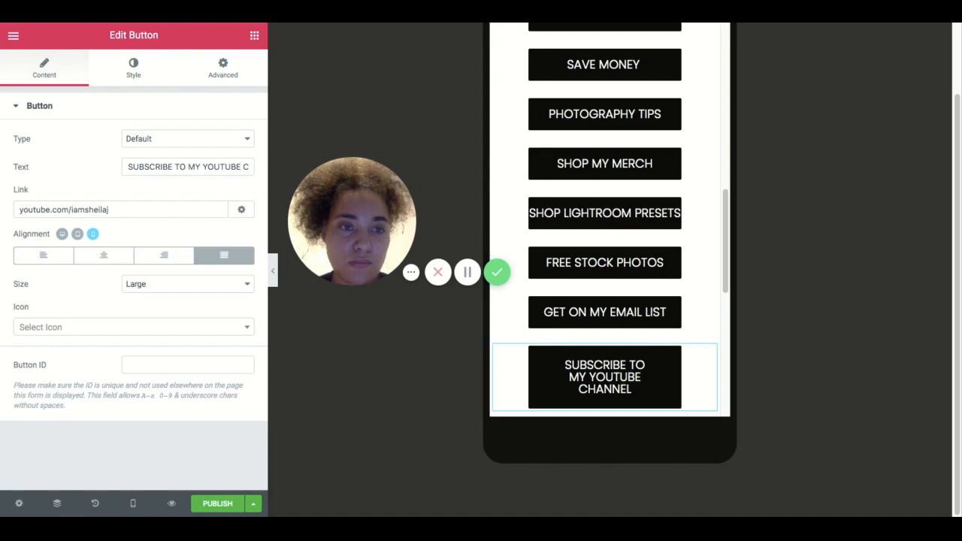
{"action": "left_click", "coordinate": [133, 68]}
{"action": "scroll", "coordinate": [134, 271], "scroll_direction": "down", "scroll_amount": 1}
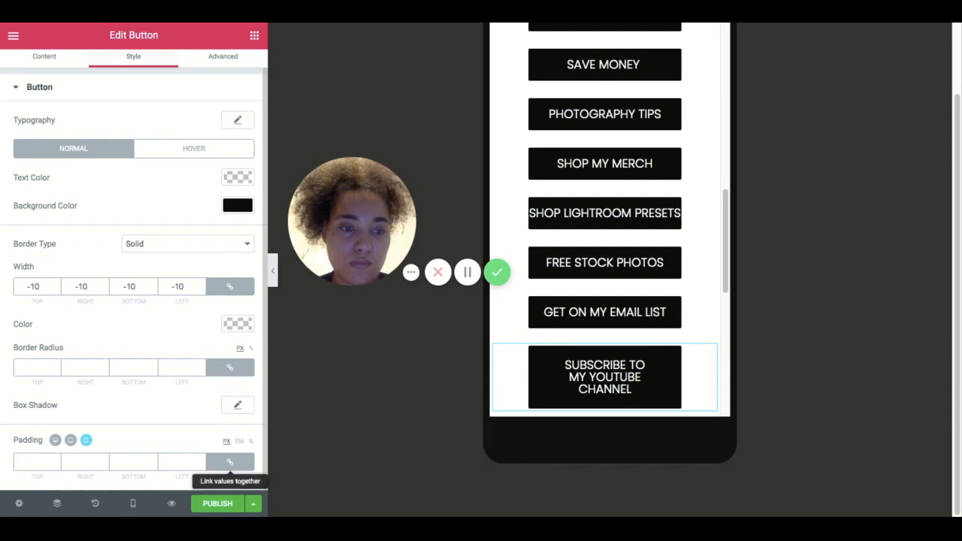
{"action": "left_click", "coordinate": [229, 462]}
{"action": "type", "text": "15"}
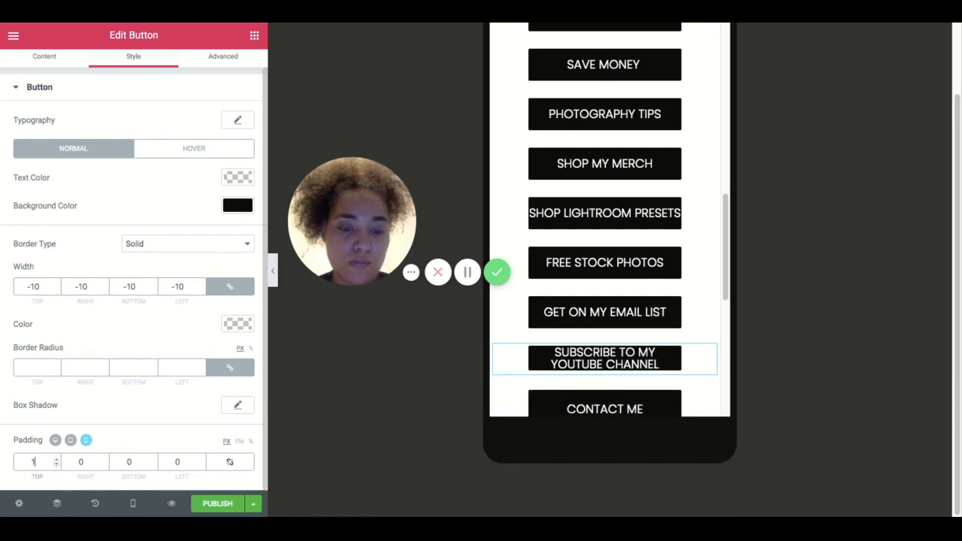
{"action": "key", "text": "Tab"}
{"action": "key", "text": "Tab"}
{"action": "type", "text": "15"}
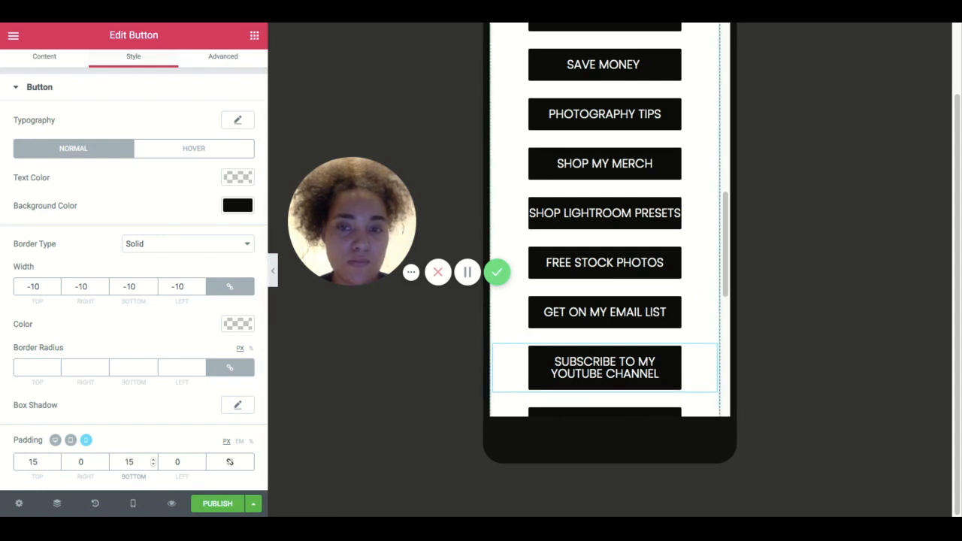
Justify the Contact Me button on mobile and set its unlinked padding to 15 px top and bottom, 0 right and left
{"action": "left_click_drag", "start_coordinate": [725, 245], "coordinate": [726, 274]}
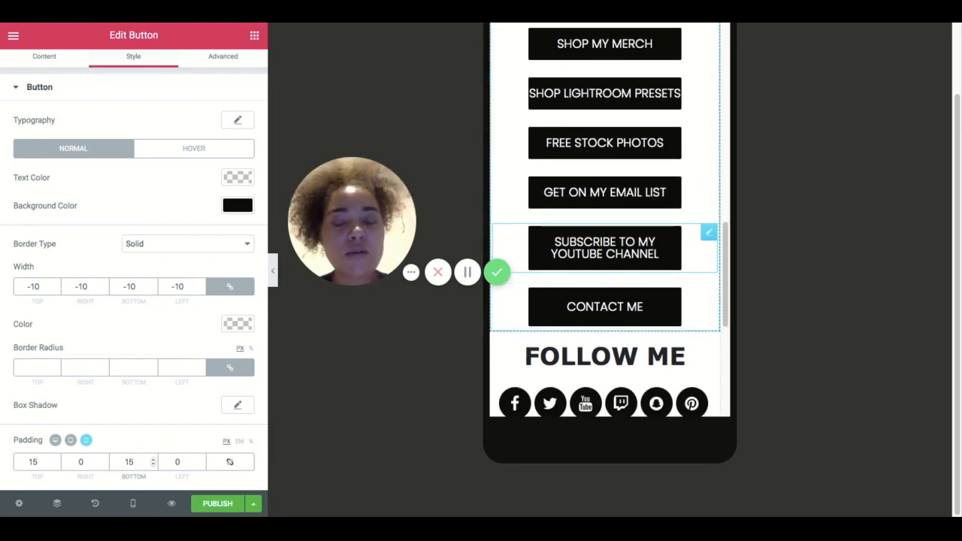
{"action": "left_click", "coordinate": [605, 306]}
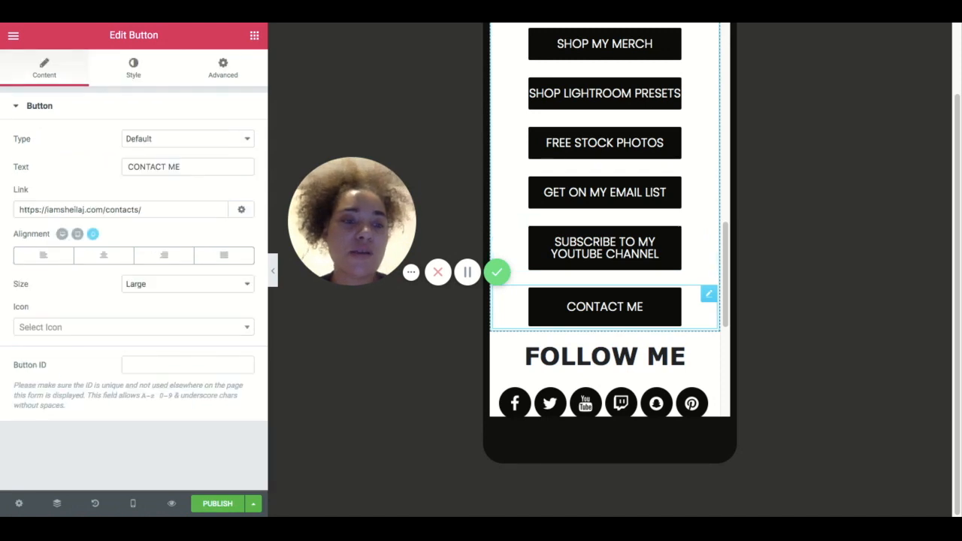
{"action": "left_click", "coordinate": [224, 255]}
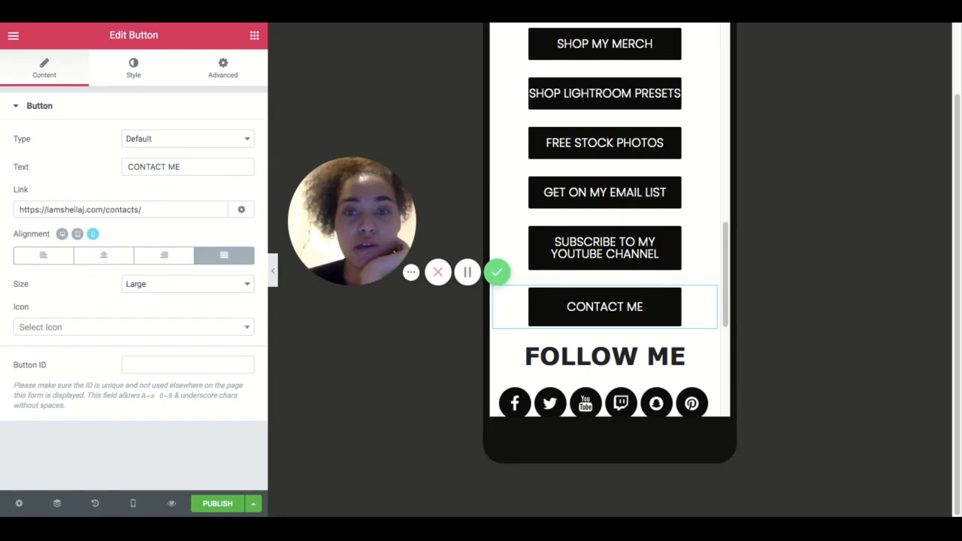
{"action": "left_click", "coordinate": [133, 68]}
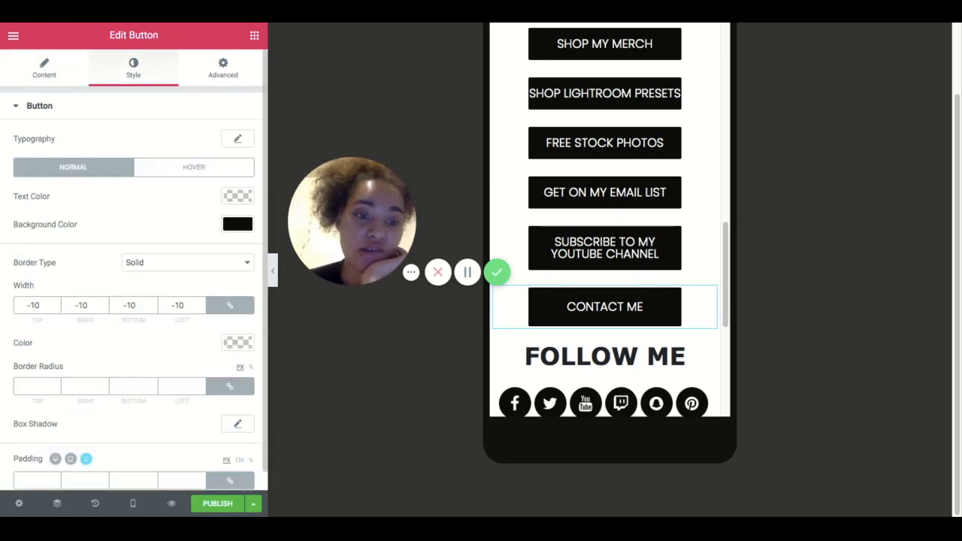
{"action": "left_click", "coordinate": [230, 480]}
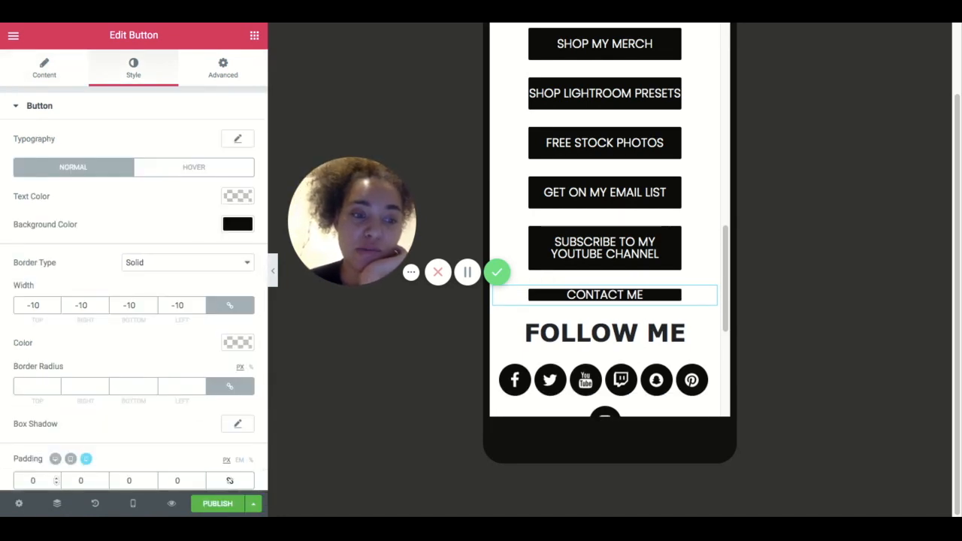
{"action": "double_click", "coordinate": [34, 481]}
{"action": "type", "text": "1"}
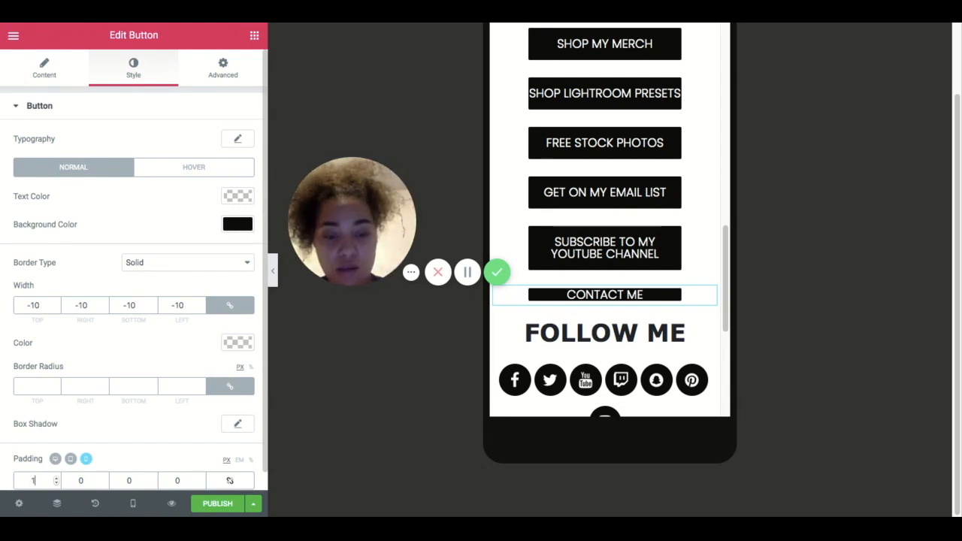
{"action": "type", "text": "5"}
{"action": "type", "text": "1"}
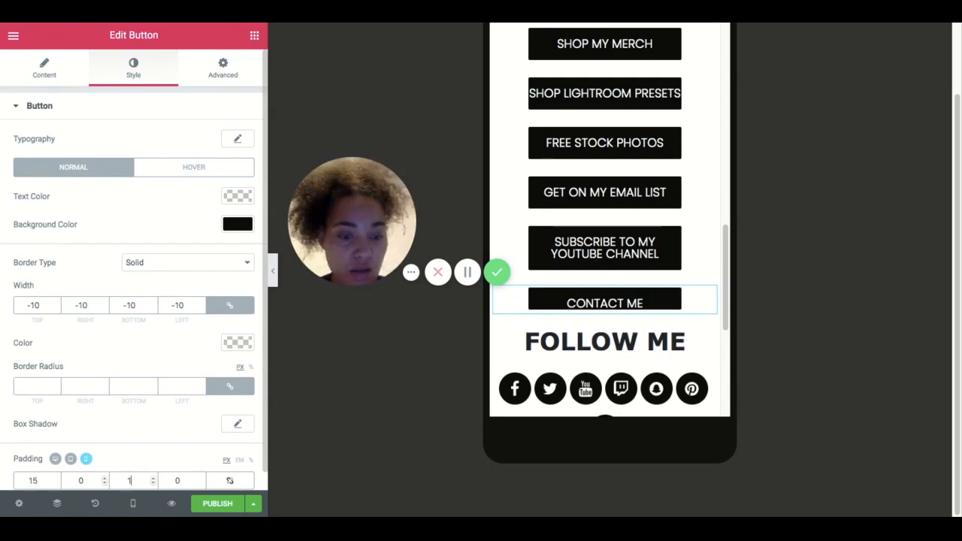
{"action": "type", "text": "5"}
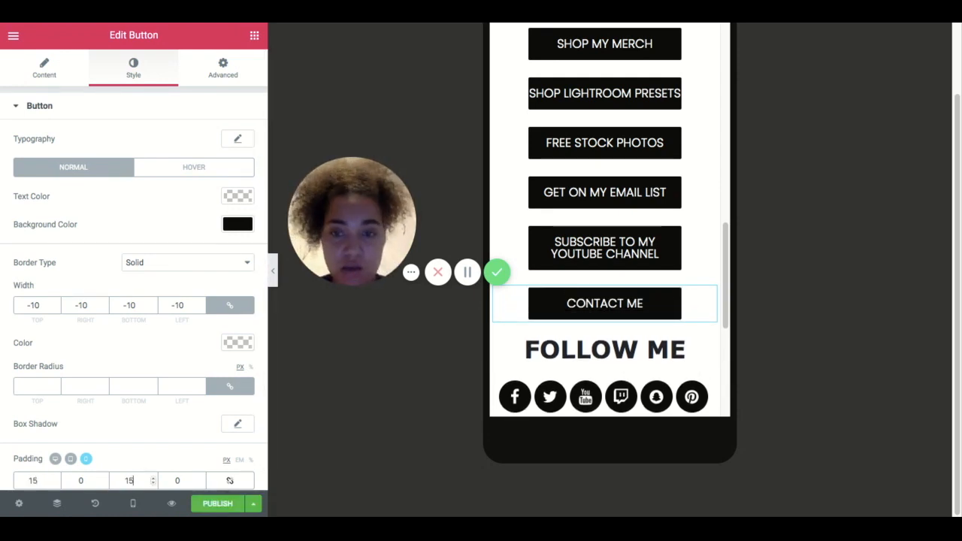
Switch to the desktop view and set the Contact Me button's unlinked padding to 5 px top and bottom, 0 right and left
{"action": "left_click", "coordinate": [55, 458]}
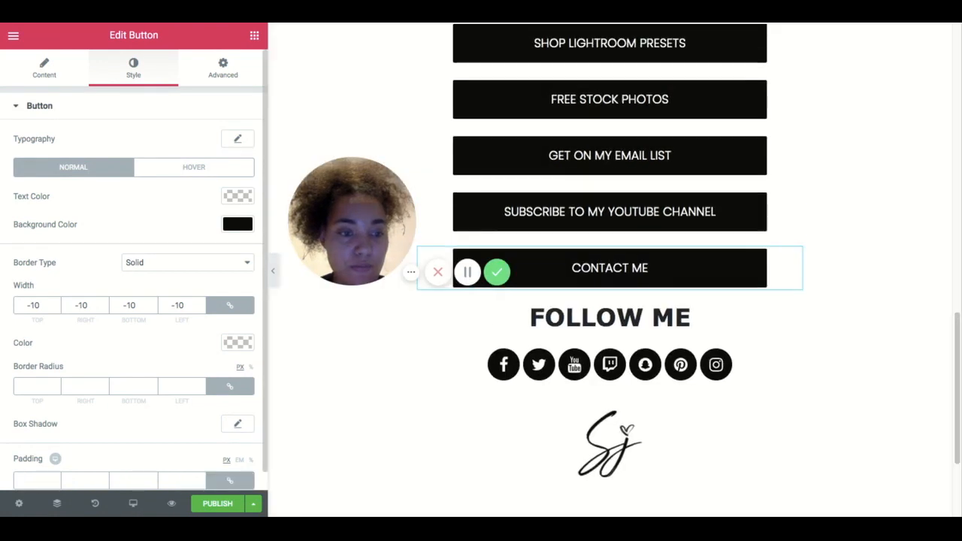
{"action": "scroll", "coordinate": [104, 462], "scroll_direction": "down", "scroll_amount": 1}
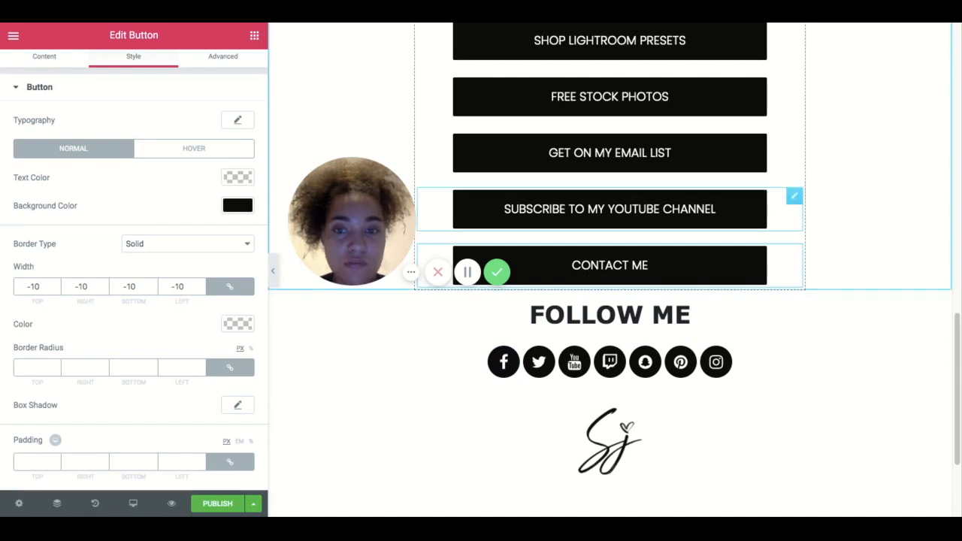
{"action": "scroll", "coordinate": [610, 271], "scroll_direction": "up", "scroll_amount": 10}
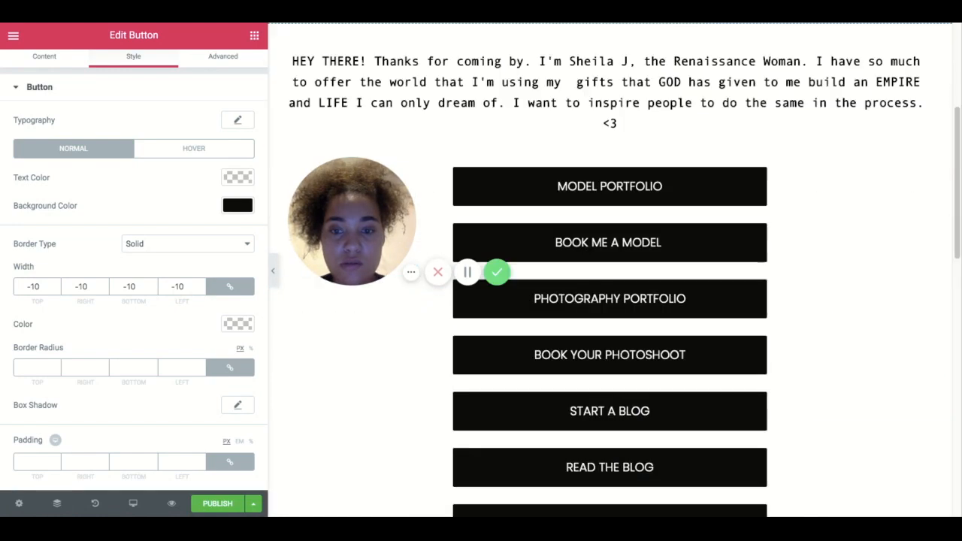
{"action": "scroll", "coordinate": [609, 270], "scroll_direction": "down", "scroll_amount": 3}
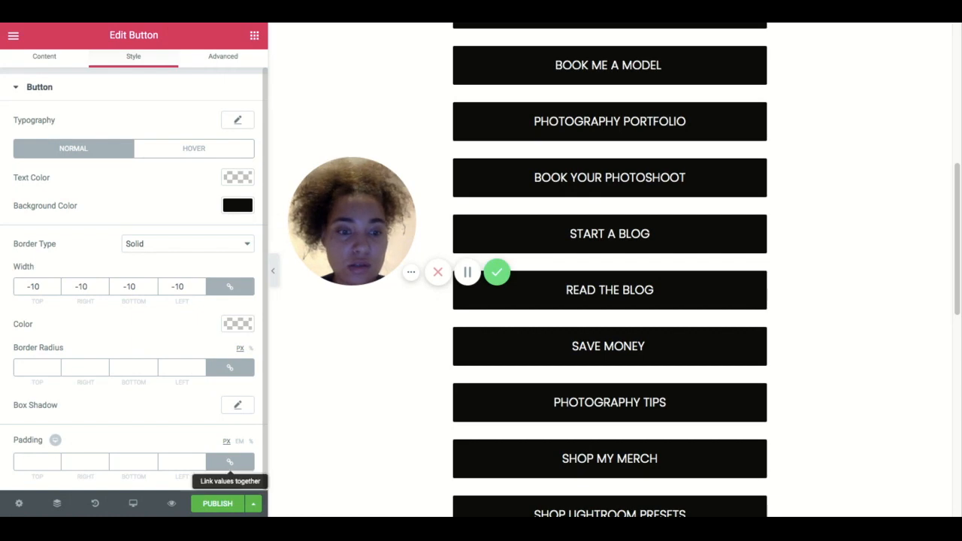
{"action": "left_click", "coordinate": [229, 462]}
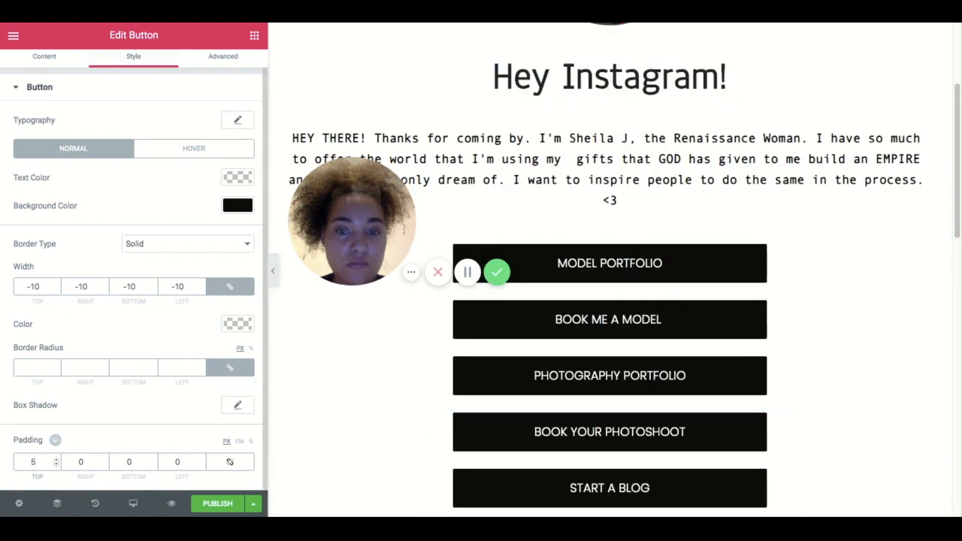
{"action": "double_click", "coordinate": [130, 462]}
{"action": "type", "text": "5"}
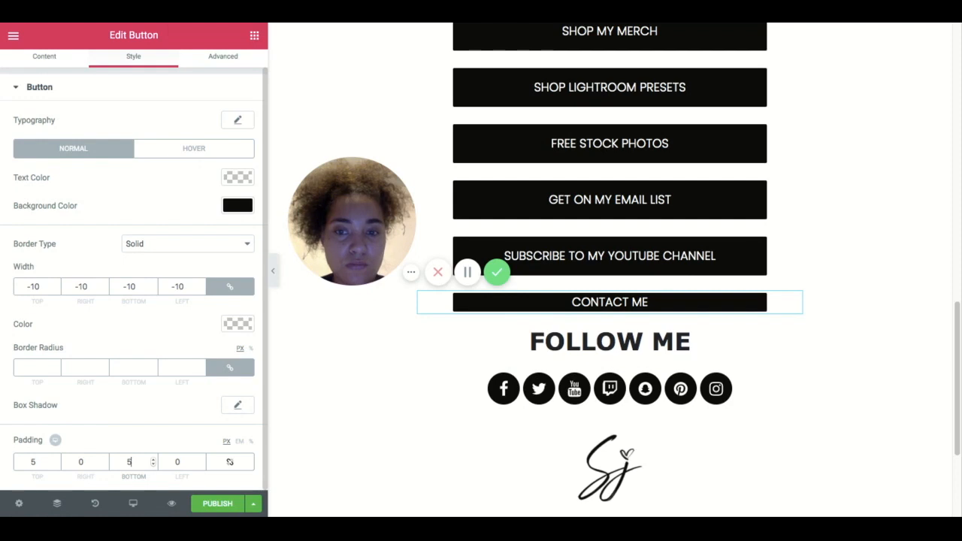
Change the Contact Me button's desktop padding to 15 px top and bottom
{"action": "left_click", "coordinate": [36, 462]}
{"action": "type", "text": "15"}
{"action": "double_click", "coordinate": [129, 462]}
{"action": "type", "text": "15"}
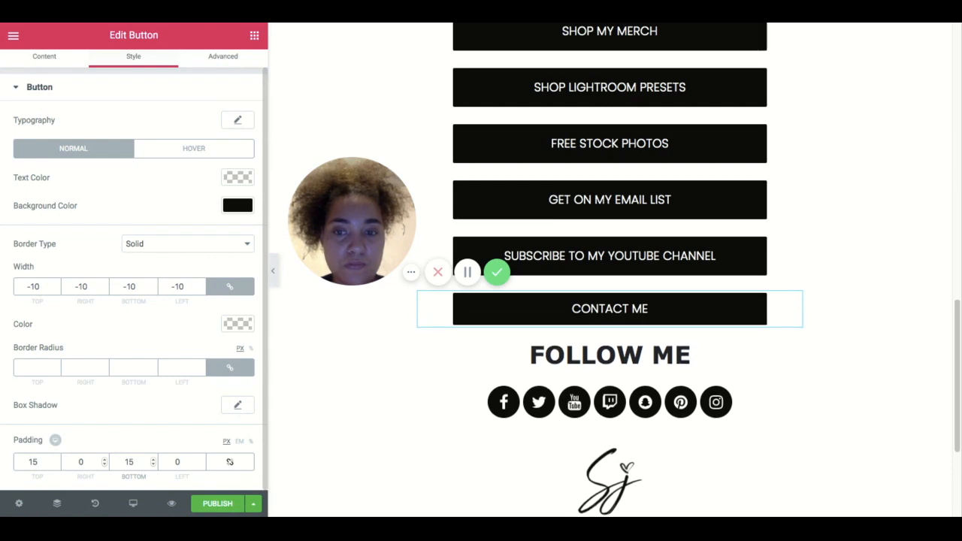
Switch the preview to Mobile and examine the whole page for uniform button sizes and text fit
{"action": "scroll", "coordinate": [610, 375], "scroll_direction": "up", "scroll_amount": 10}
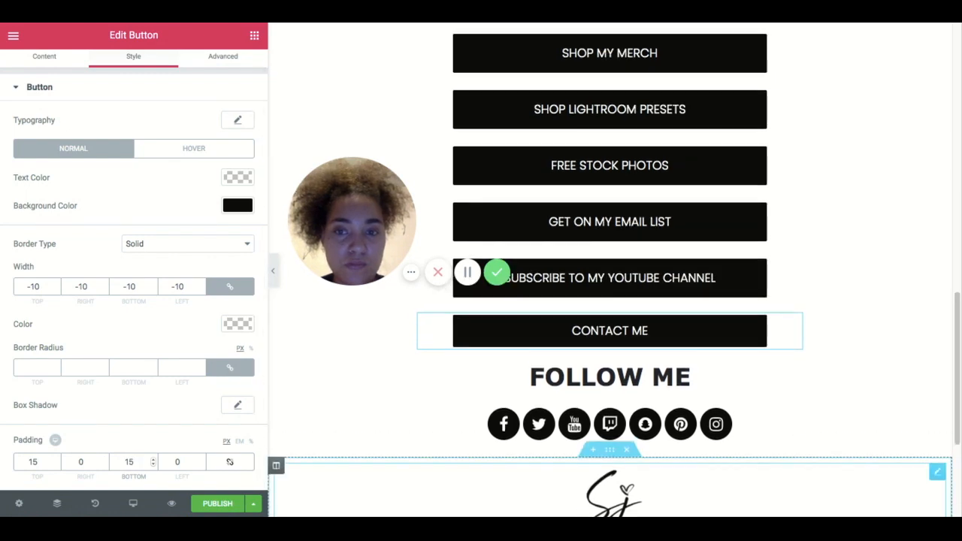
{"action": "scroll", "coordinate": [610, 376], "scroll_direction": "up", "scroll_amount": 3}
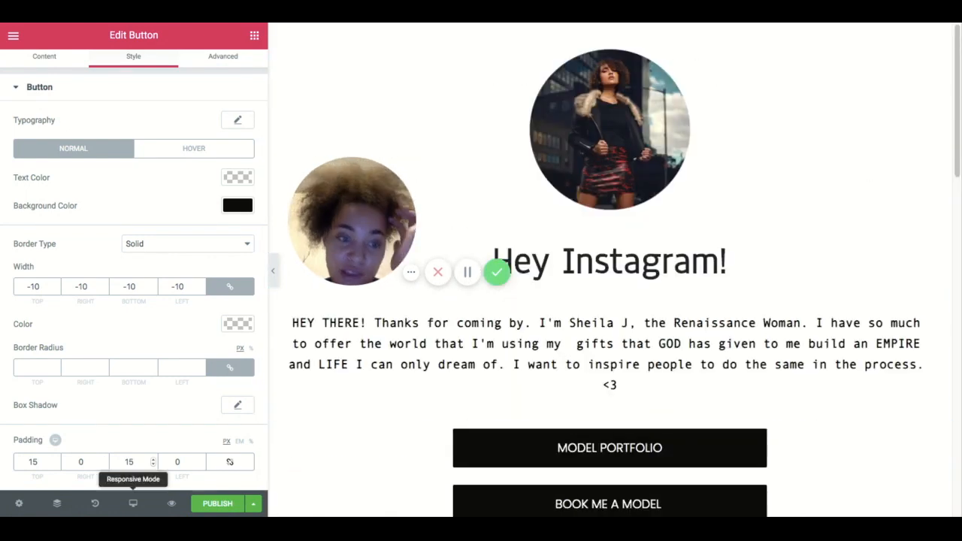
{"action": "left_click", "coordinate": [133, 504]}
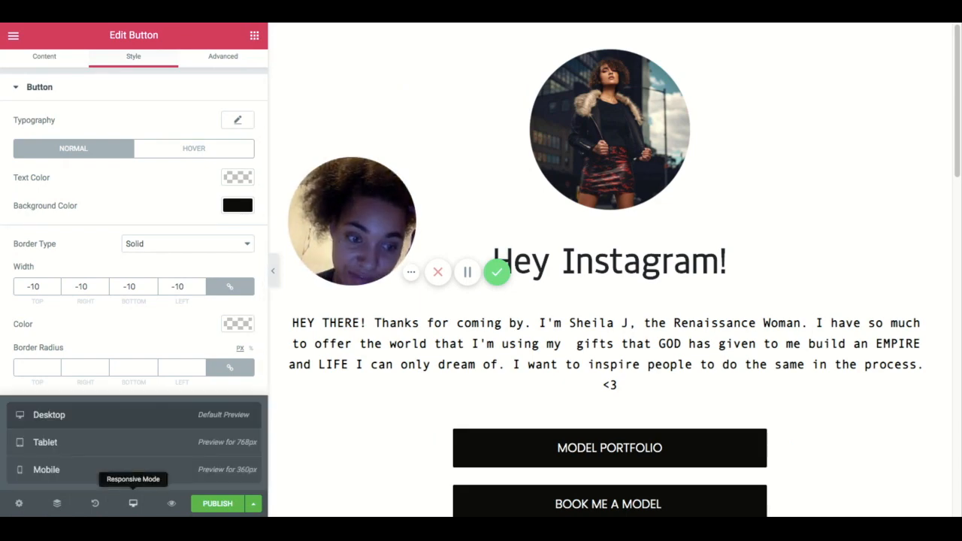
{"action": "left_click", "coordinate": [46, 470]}
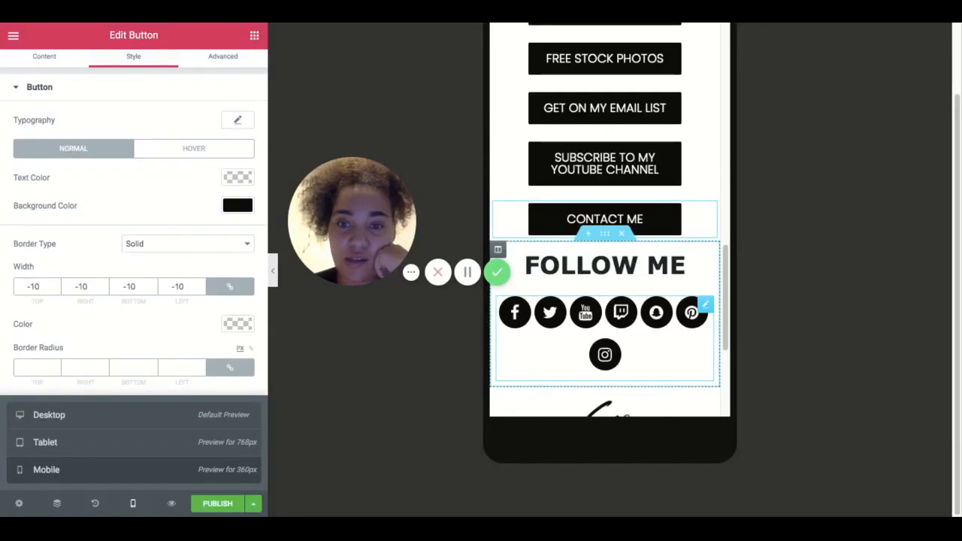
{"action": "scroll", "coordinate": [605, 225], "scroll_direction": "up", "scroll_amount": 4}
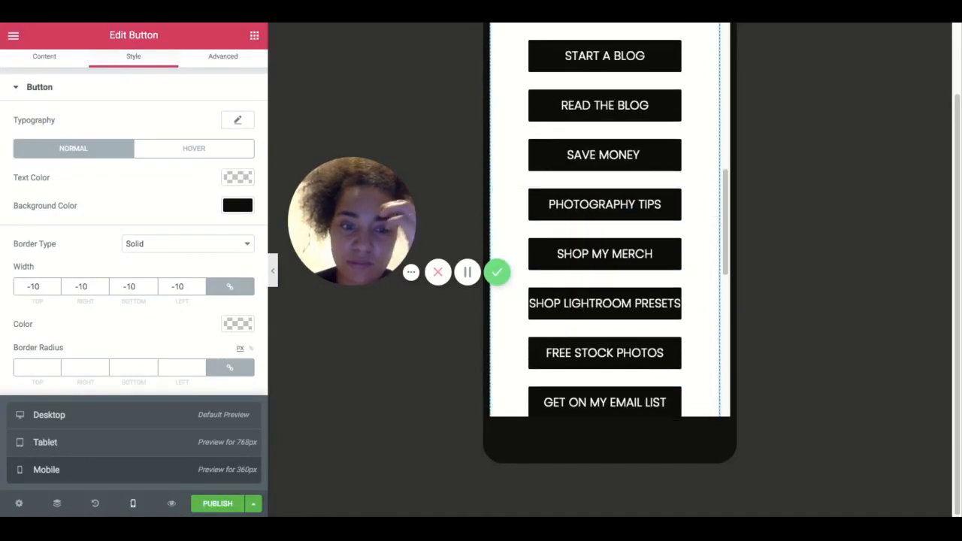
{"action": "scroll", "coordinate": [605, 226], "scroll_direction": "up", "scroll_amount": 5}
{"action": "scroll", "coordinate": [605, 225], "scroll_direction": "down", "scroll_amount": 2}
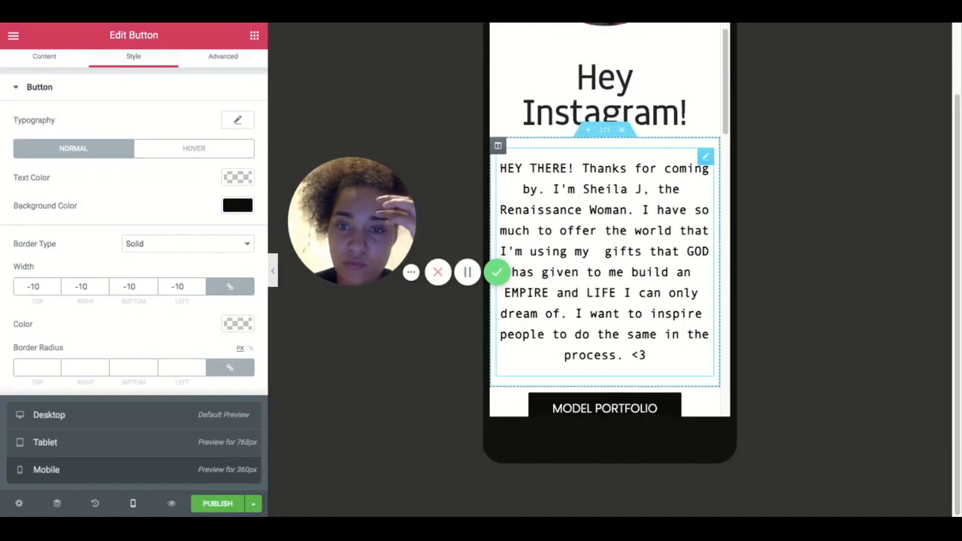
{"action": "scroll", "coordinate": [605, 225], "scroll_direction": "up", "scroll_amount": 2}
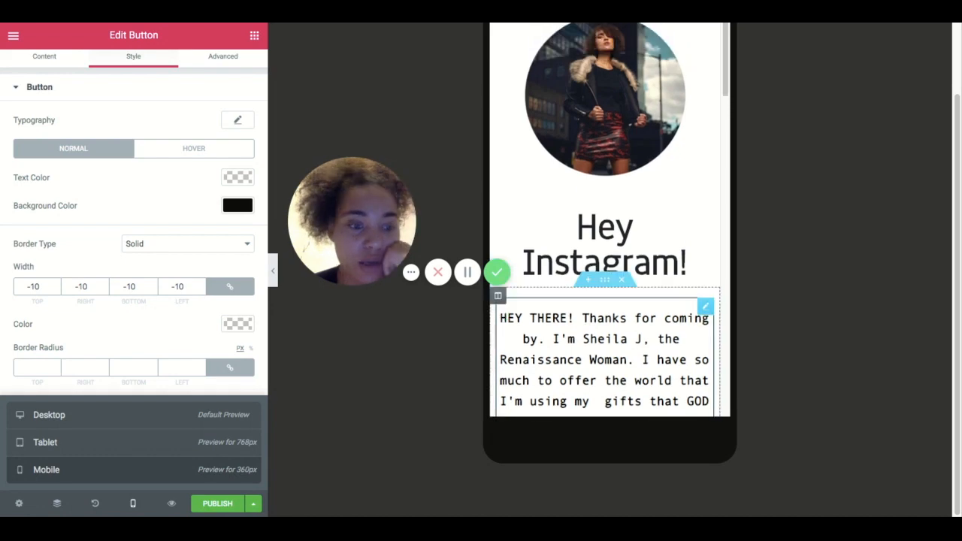
{"action": "scroll", "coordinate": [605, 226], "scroll_direction": "down", "scroll_amount": 1}
{"action": "scroll", "coordinate": [604, 225], "scroll_direction": "down", "scroll_amount": 10}
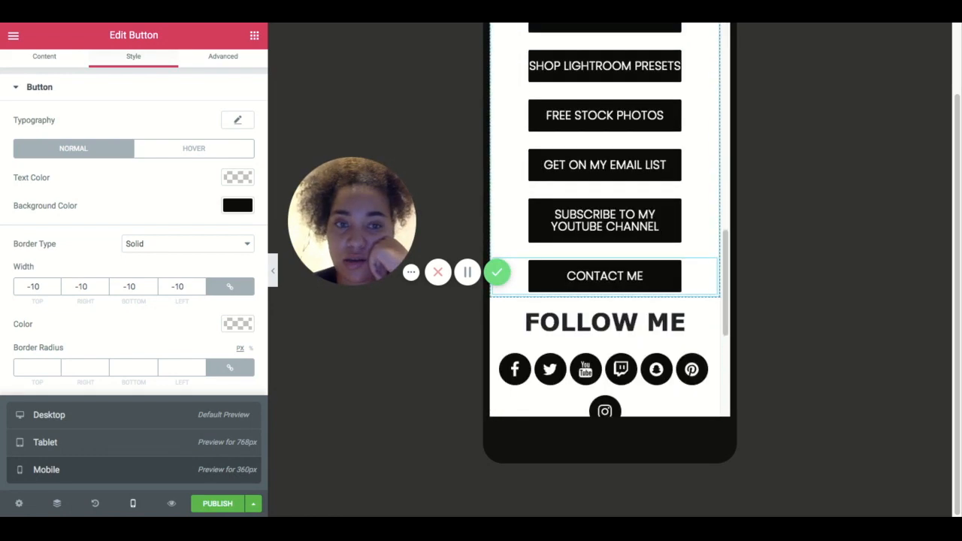
{"action": "scroll", "coordinate": [605, 226], "scroll_direction": "up", "scroll_amount": 5}
{"action": "scroll", "coordinate": [604, 225], "scroll_direction": "up", "scroll_amount": 1}
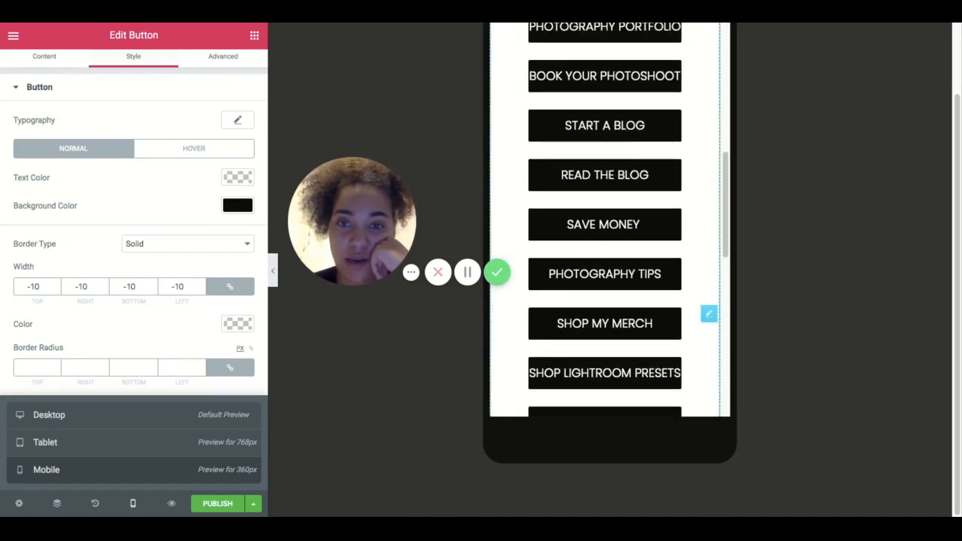
{"action": "scroll", "coordinate": [604, 225], "scroll_direction": "up", "scroll_amount": 2}
{"action": "scroll", "coordinate": [605, 226], "scroll_direction": "up", "scroll_amount": 1}
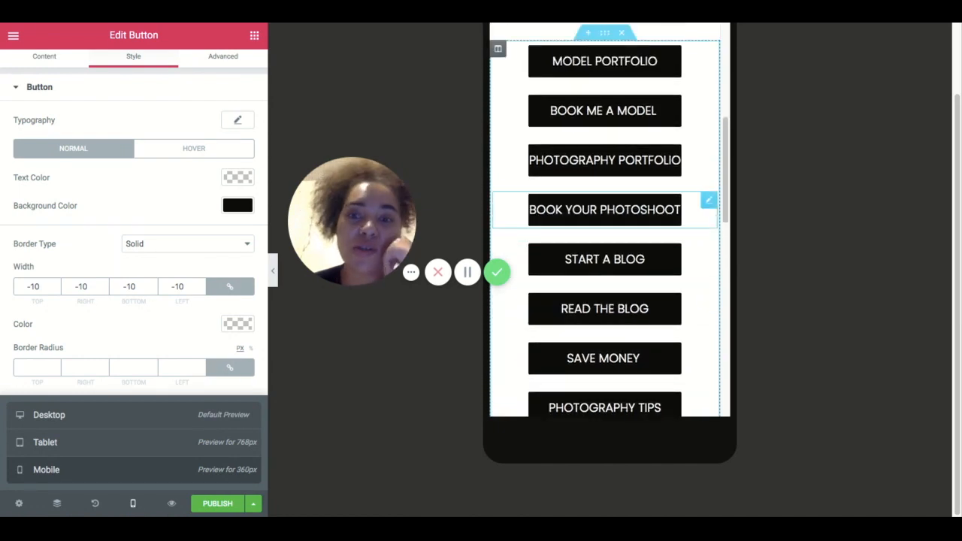
Unlink the Book Your Photoshoot button's mobile padding, try 5 px on the right side, and set it back to 0
{"action": "left_click", "coordinate": [678, 210]}
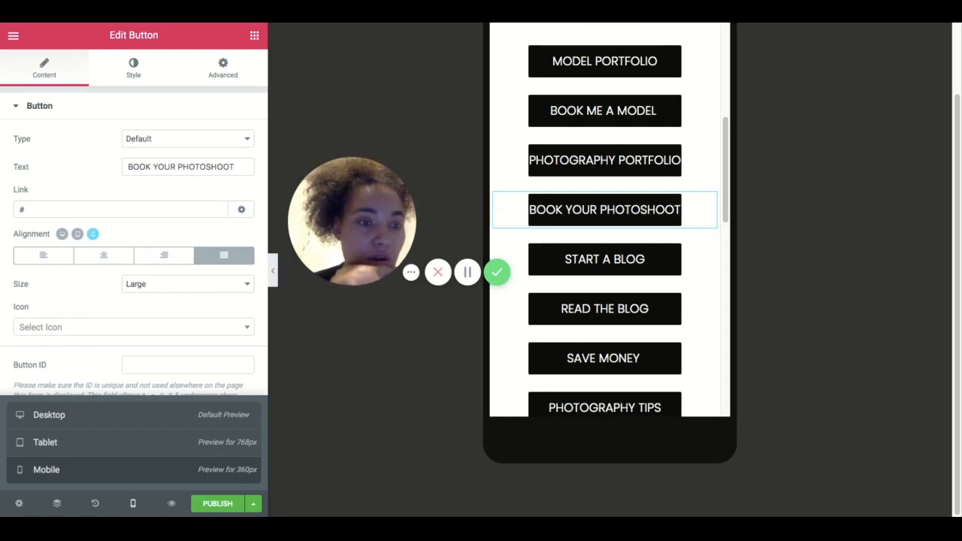
{"action": "left_click", "coordinate": [223, 68]}
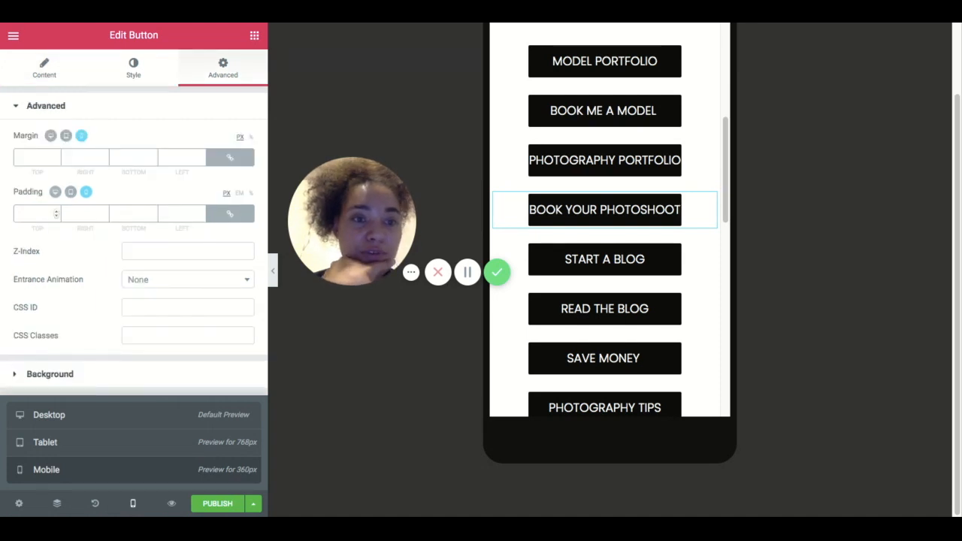
{"action": "left_click", "coordinate": [229, 215]}
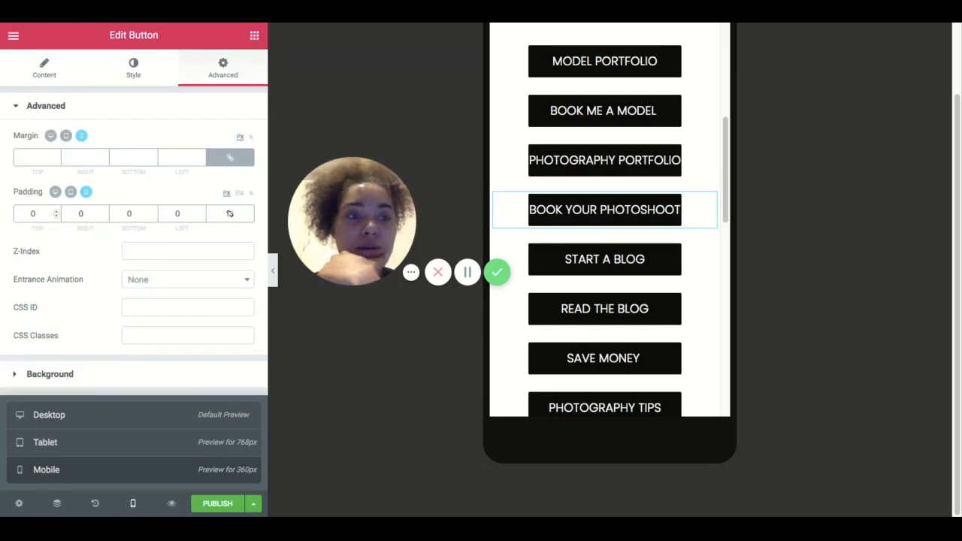
{"action": "double_click", "coordinate": [81, 214]}
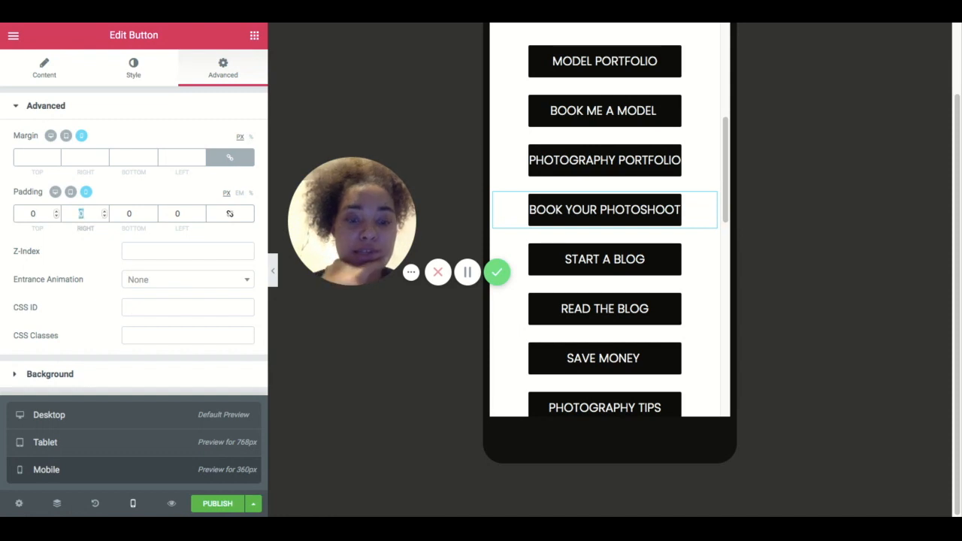
{"action": "type", "text": "5"}
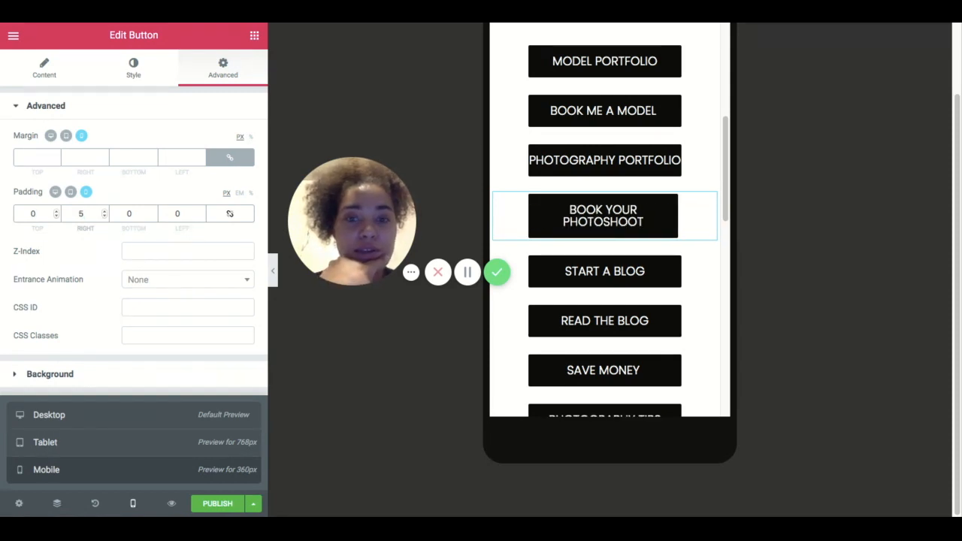
{"action": "key", "text": "BackSpace"}
{"action": "type", "text": "0"}
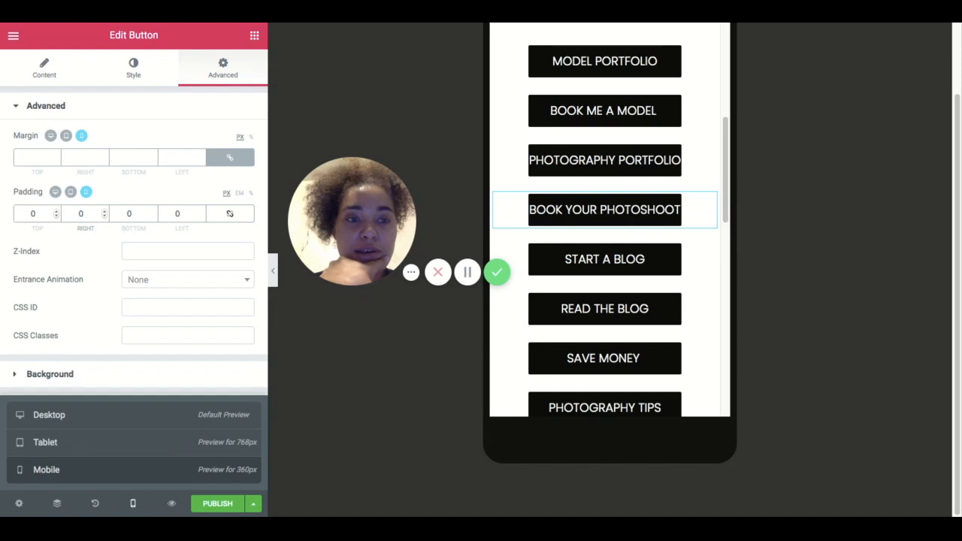
Set the Book Your Photoshoot button's mobile margin to 5 px on all sides and unlink the margin values
{"action": "left_click", "coordinate": [82, 157]}
{"action": "type", "text": "5"}
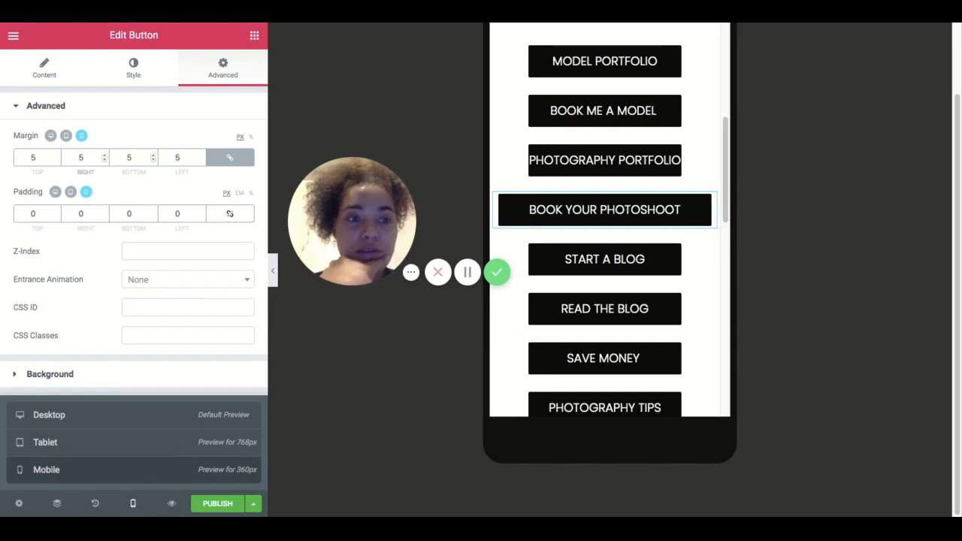
{"action": "left_click", "coordinate": [229, 157]}
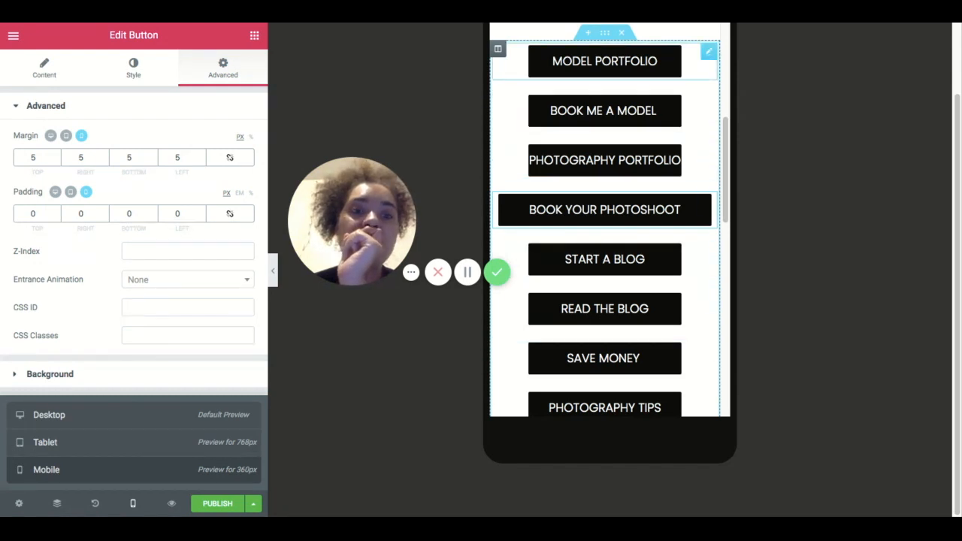
Set the mobile margin of the Model Portfolio and Book Me a Model buttons to 5 px on all sides
{"action": "left_click", "coordinate": [605, 62]}
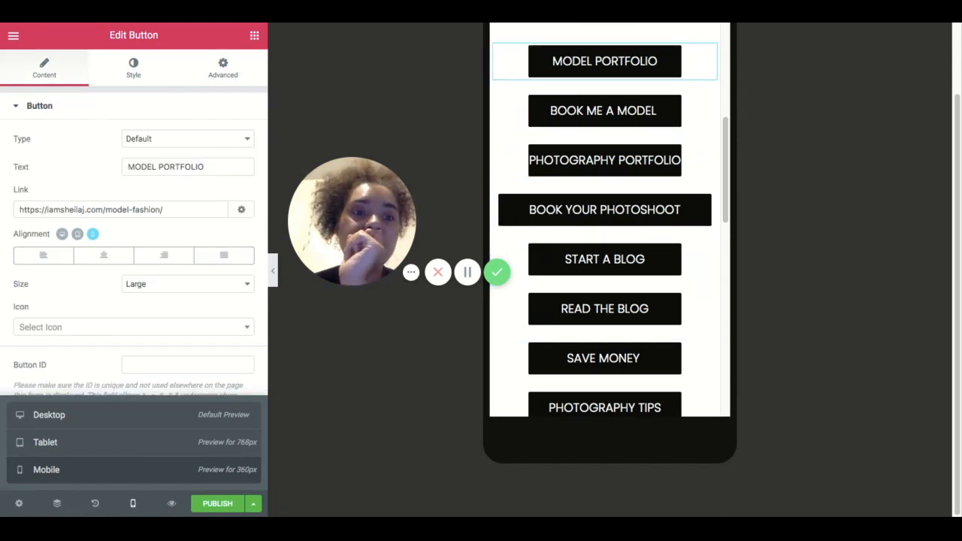
{"action": "left_click", "coordinate": [223, 68]}
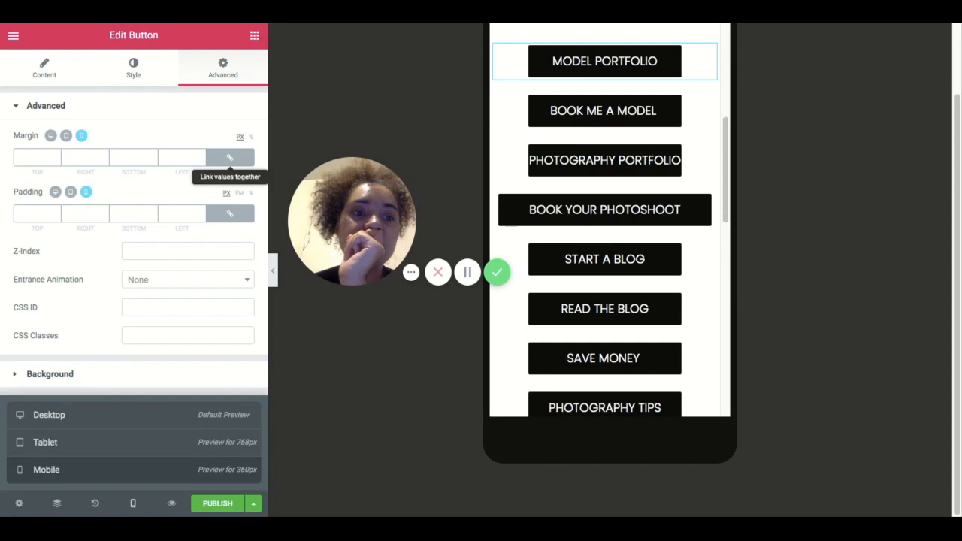
{"action": "type", "text": "5"}
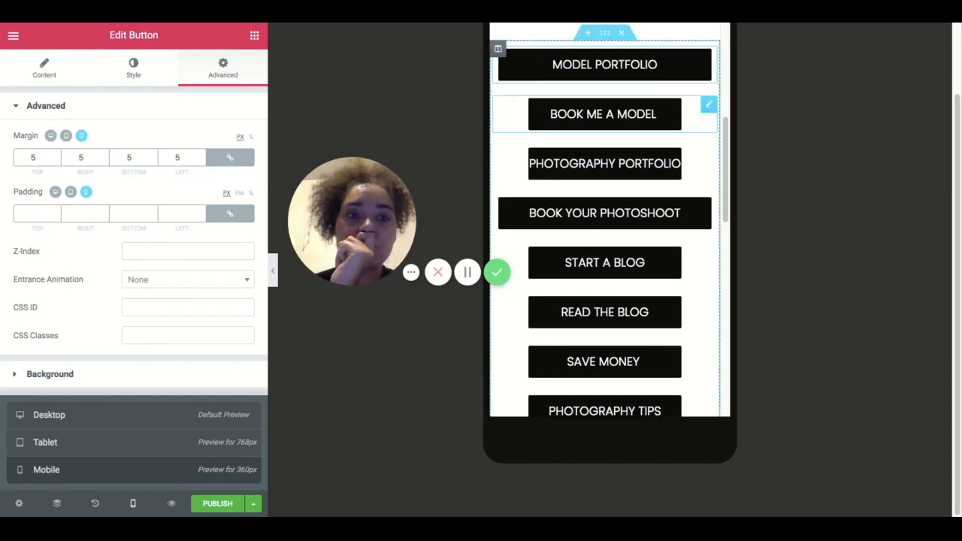
{"action": "left_click", "coordinate": [659, 114]}
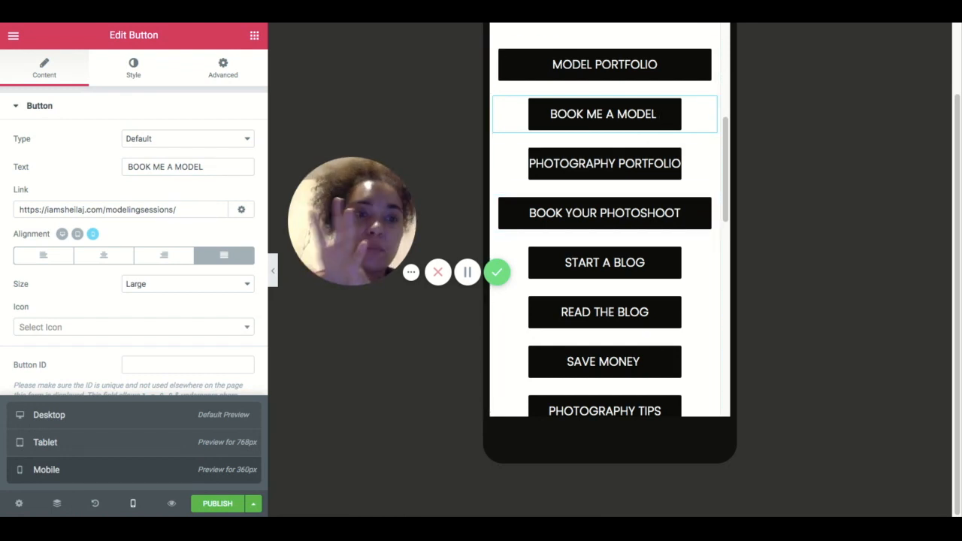
{"action": "left_click", "coordinate": [223, 67]}
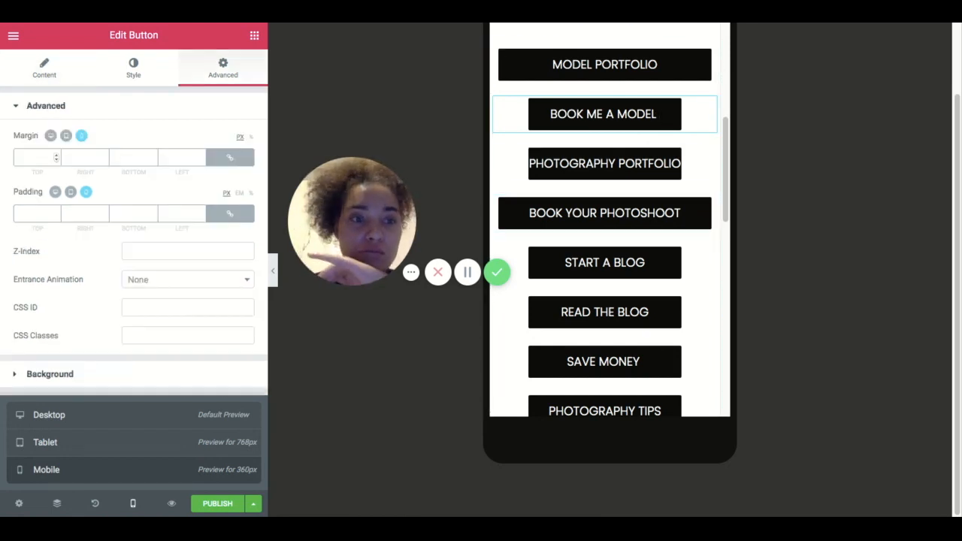
{"action": "type", "text": "5"}
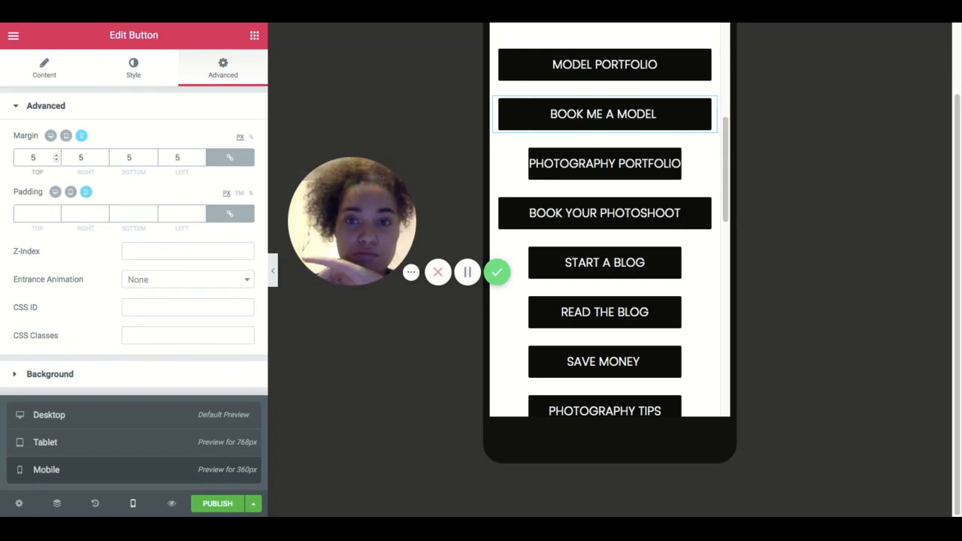
Set the Photography Portfolio button's mobile margin to 5 px on all sides and check the Book Your Photoshoot button's spacing settings
{"action": "left_click", "coordinate": [680, 163]}
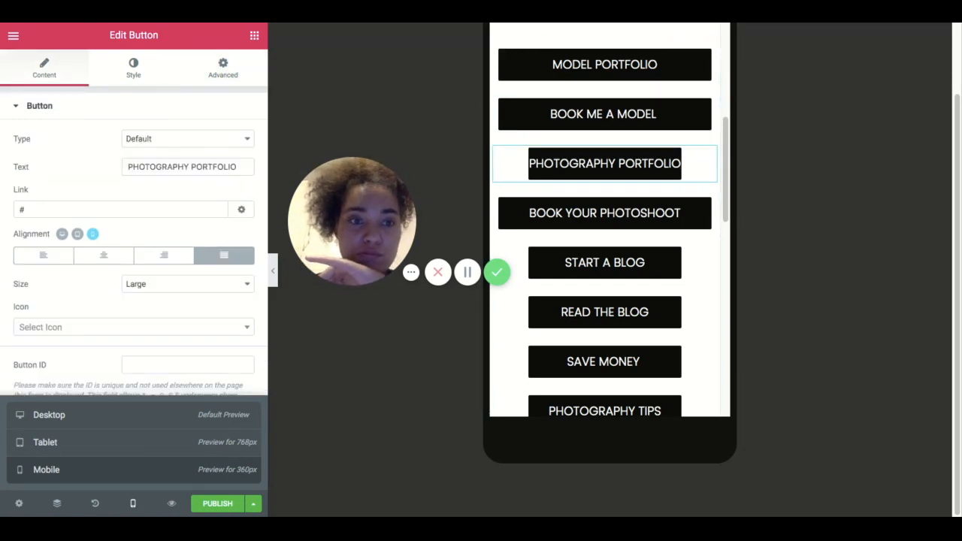
{"action": "left_click", "coordinate": [224, 67]}
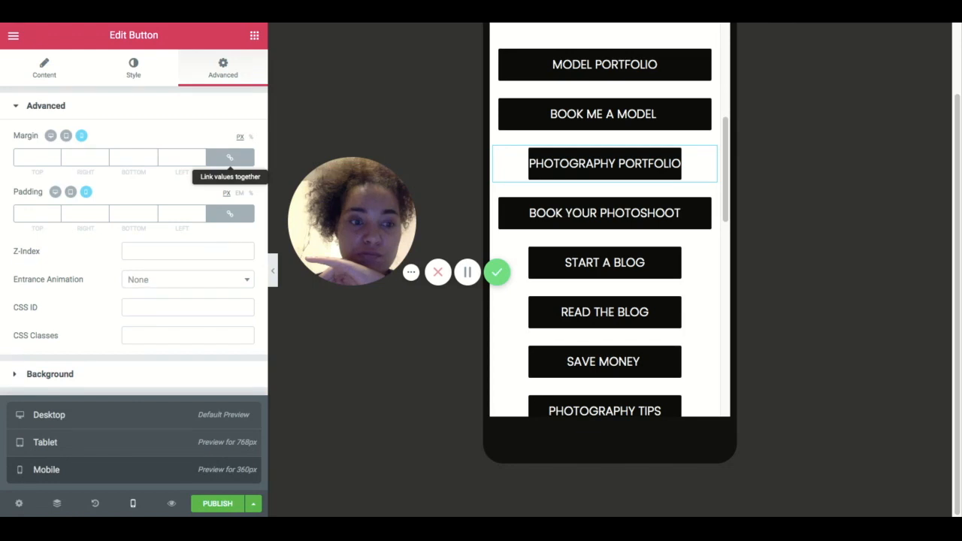
{"action": "left_click", "coordinate": [230, 158]}
{"action": "left_click", "coordinate": [229, 158]}
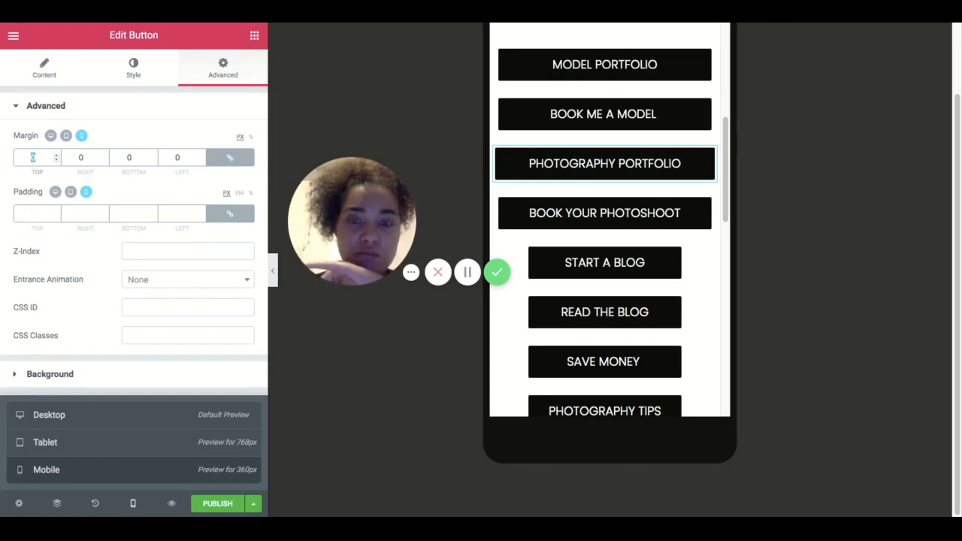
{"action": "type", "text": "5"}
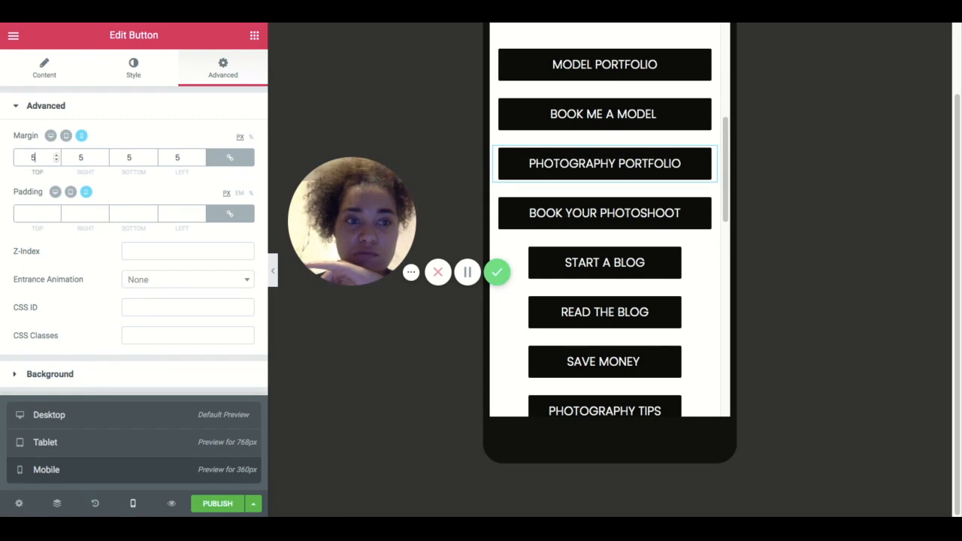
{"action": "left_click", "coordinate": [680, 213]}
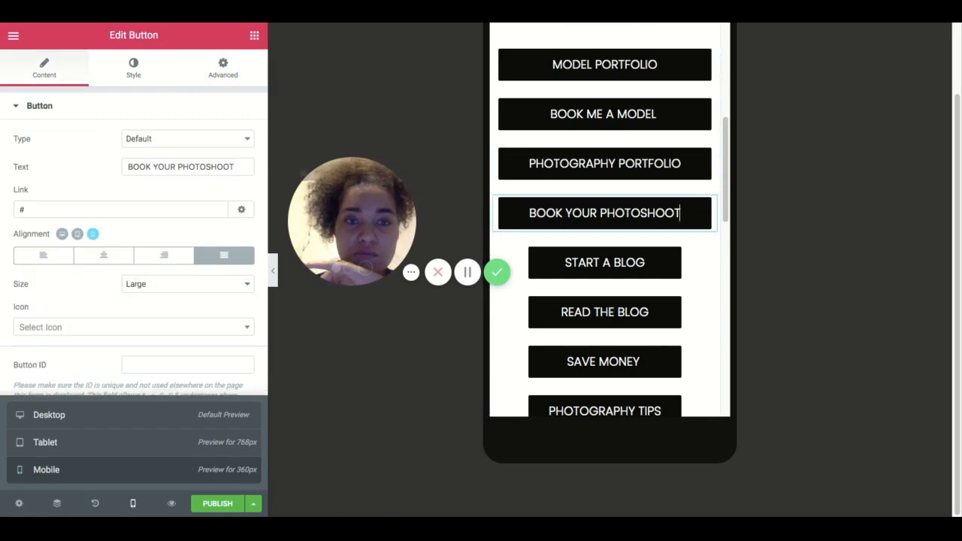
{"action": "left_click", "coordinate": [223, 67]}
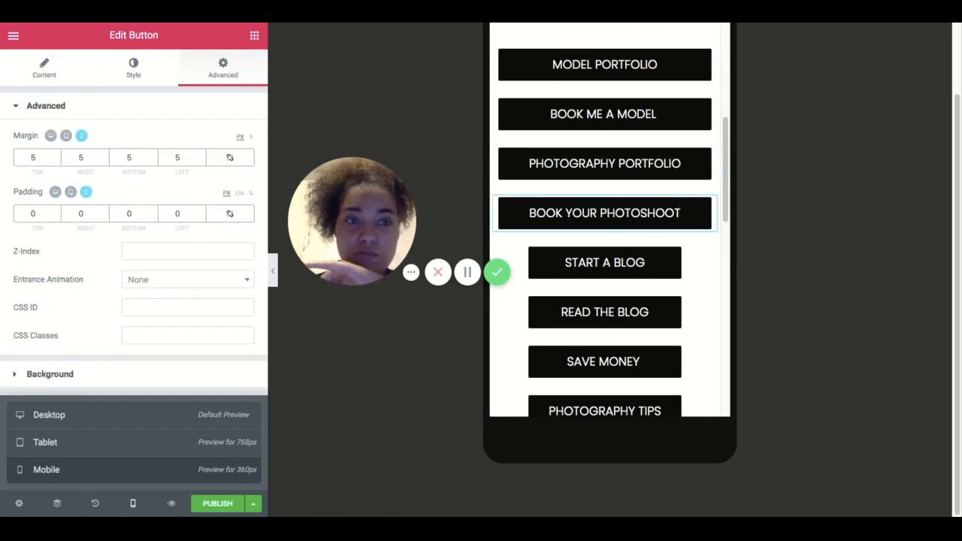
Set the mobile margin of the Start a Blog and Read the Blog buttons to 5 px on all sides
{"action": "left_click", "coordinate": [605, 262]}
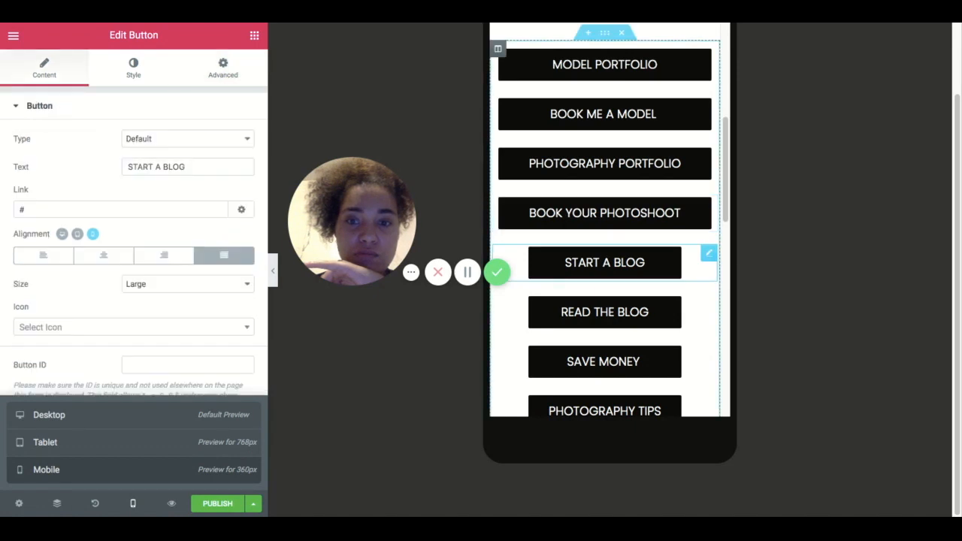
{"action": "left_click", "coordinate": [223, 68]}
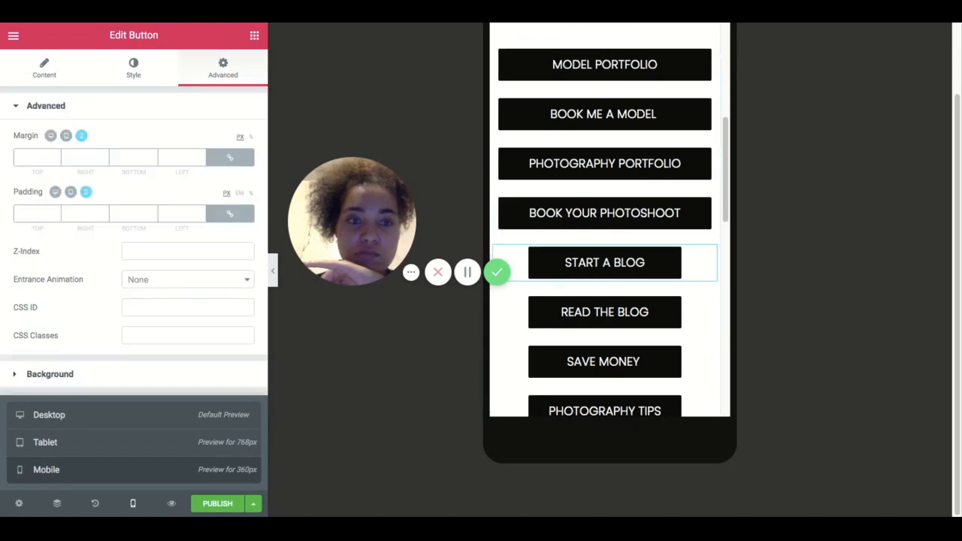
{"action": "left_click", "coordinate": [34, 157]}
{"action": "type", "text": "5"}
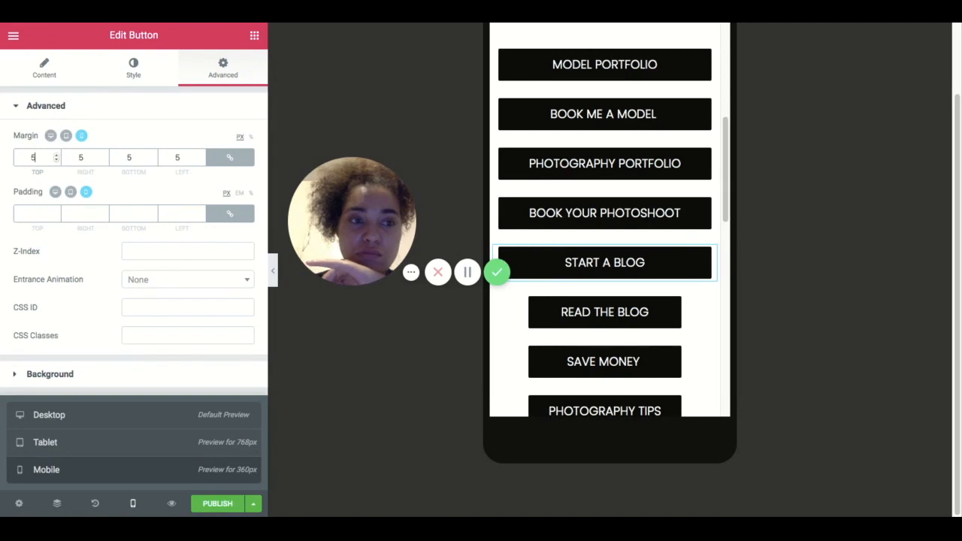
{"action": "left_click", "coordinate": [678, 311]}
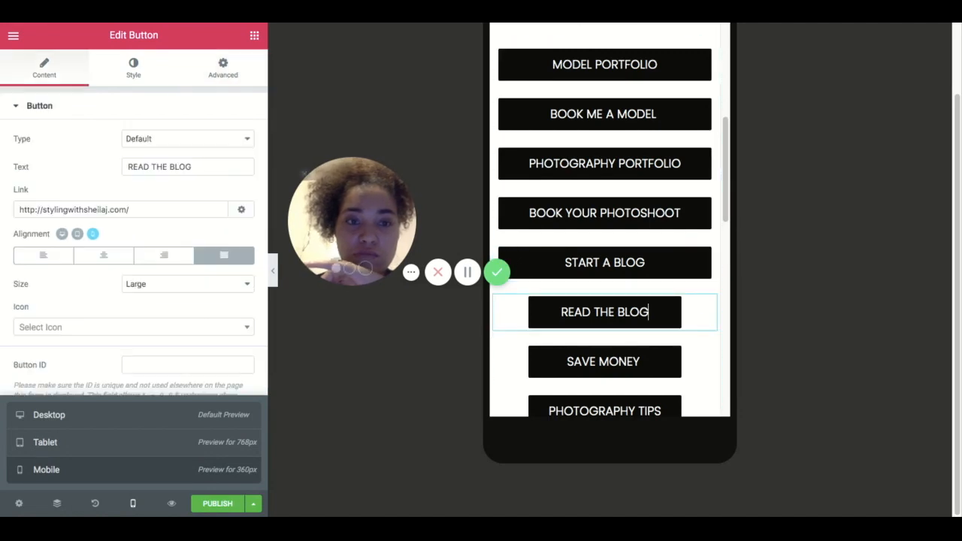
{"action": "left_click", "coordinate": [223, 68]}
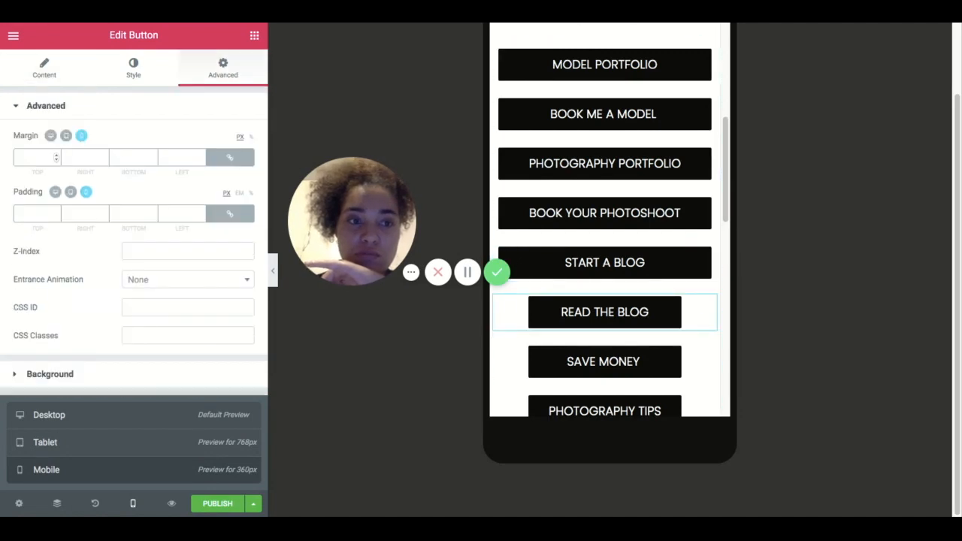
{"action": "left_click", "coordinate": [33, 157]}
{"action": "type", "text": "5"}
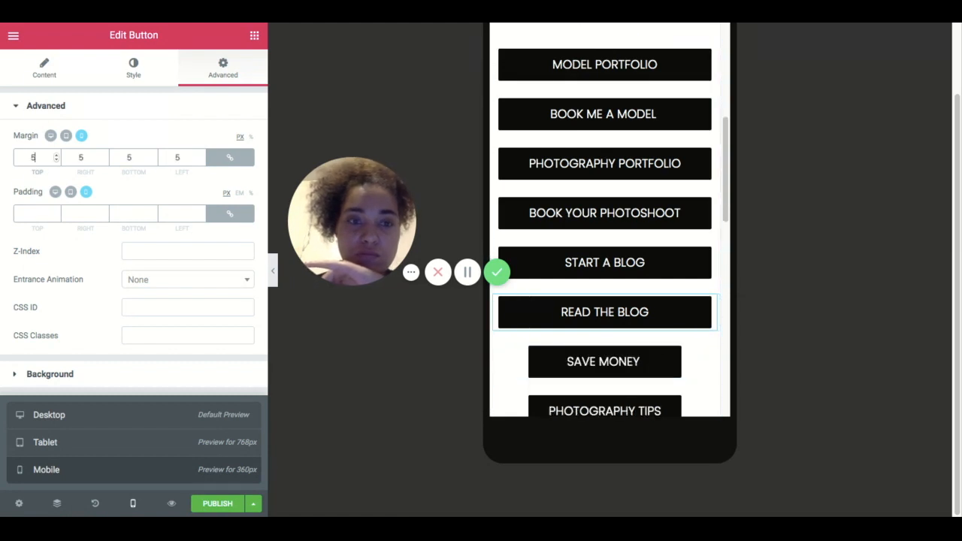
Set the mobile margin of the Save Money and Photography Tips buttons to 5 px on all sides
{"action": "left_click", "coordinate": [604, 362]}
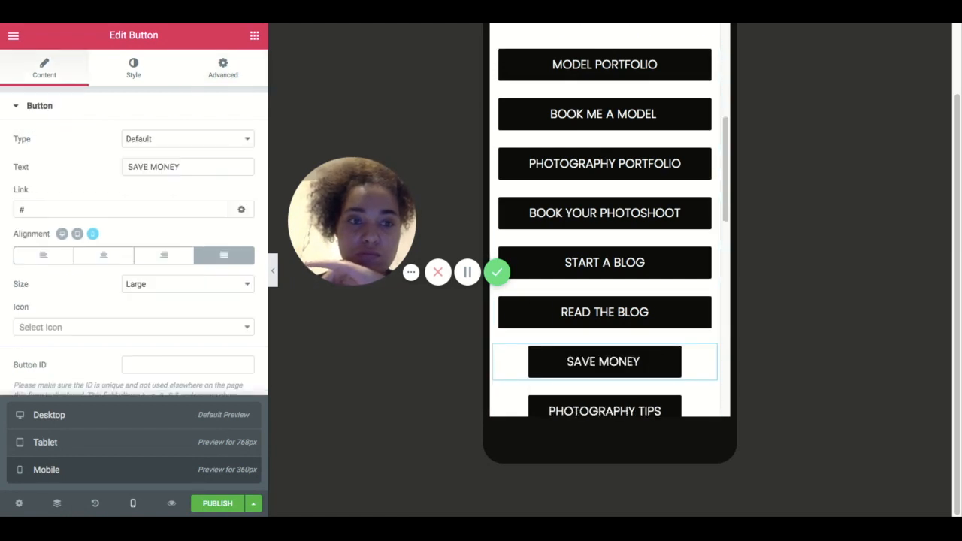
{"action": "left_click", "coordinate": [223, 68]}
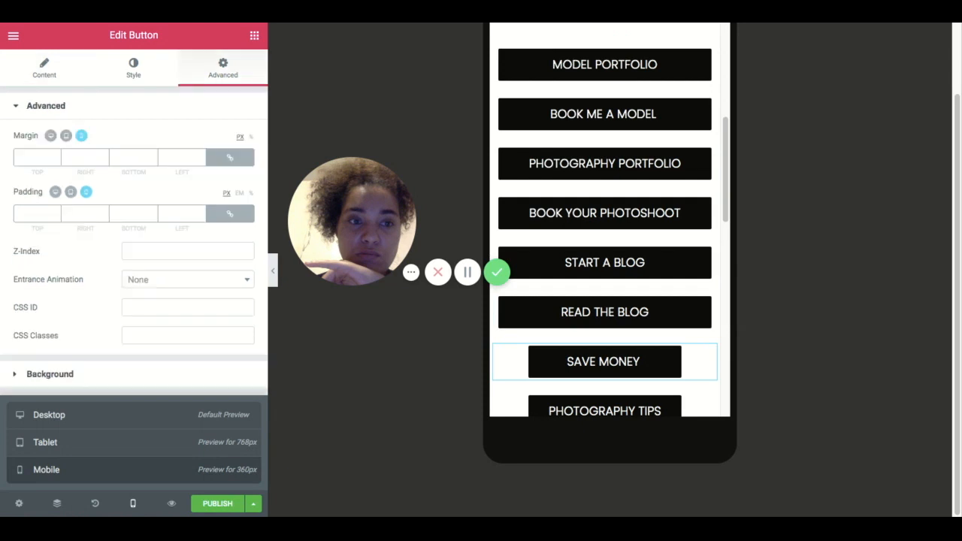
{"action": "left_click", "coordinate": [34, 157]}
{"action": "type", "text": "5"}
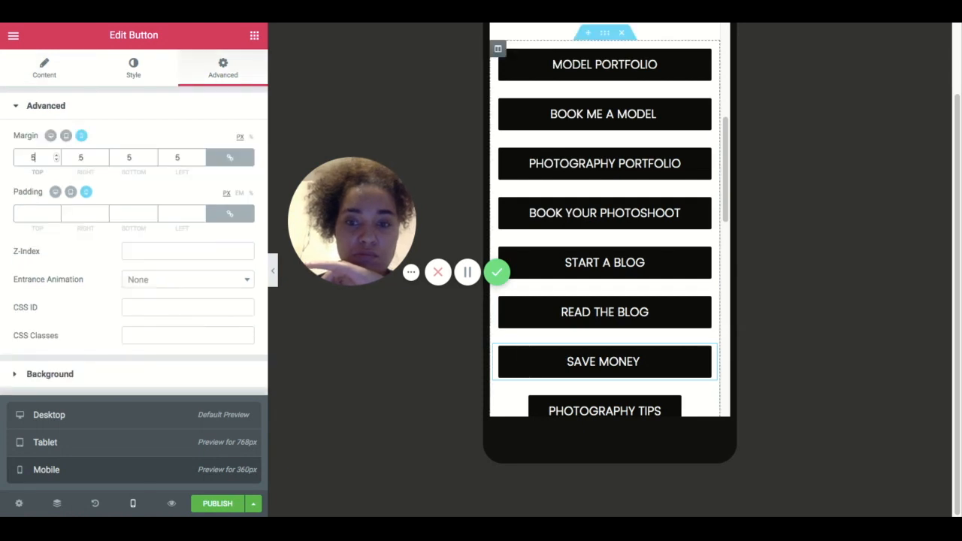
{"action": "left_click", "coordinate": [709, 401]}
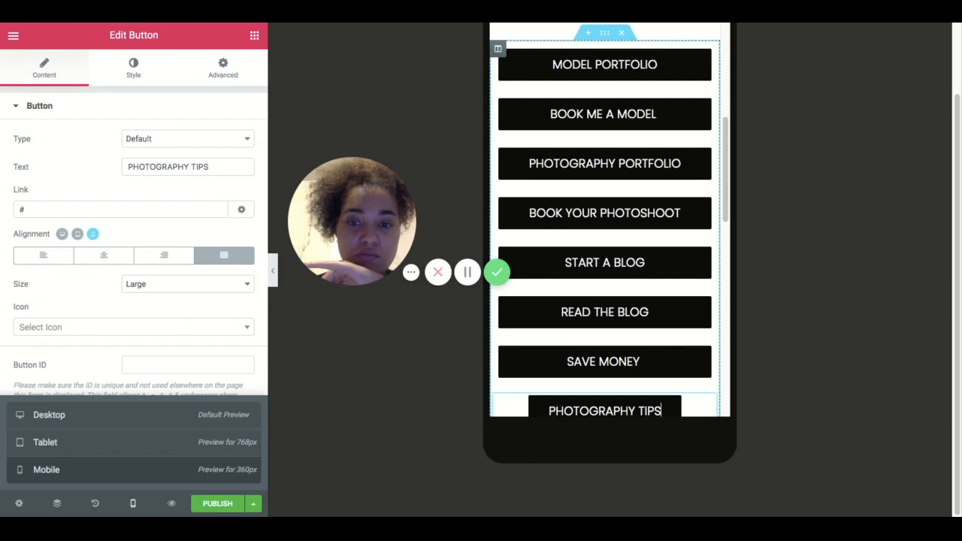
{"action": "left_click", "coordinate": [224, 67]}
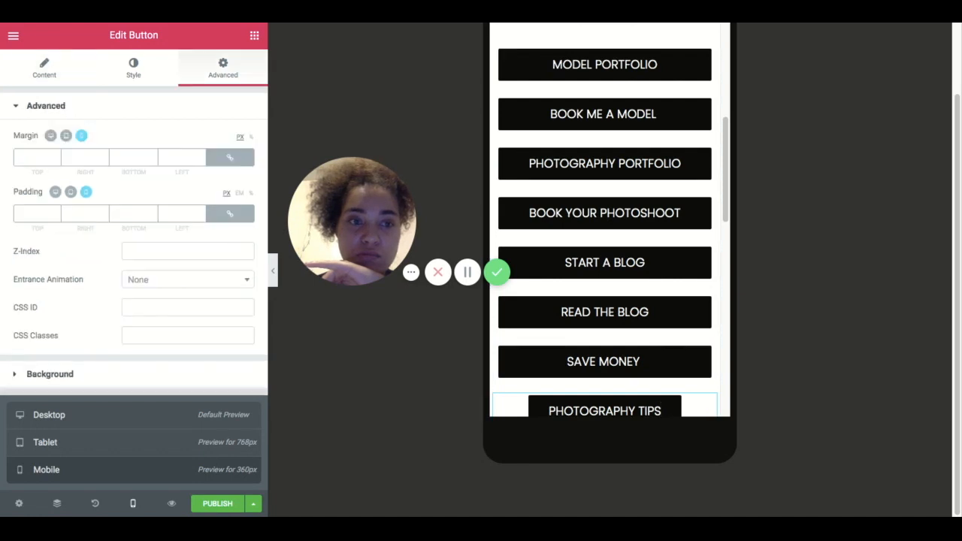
{"action": "type", "text": "5"}
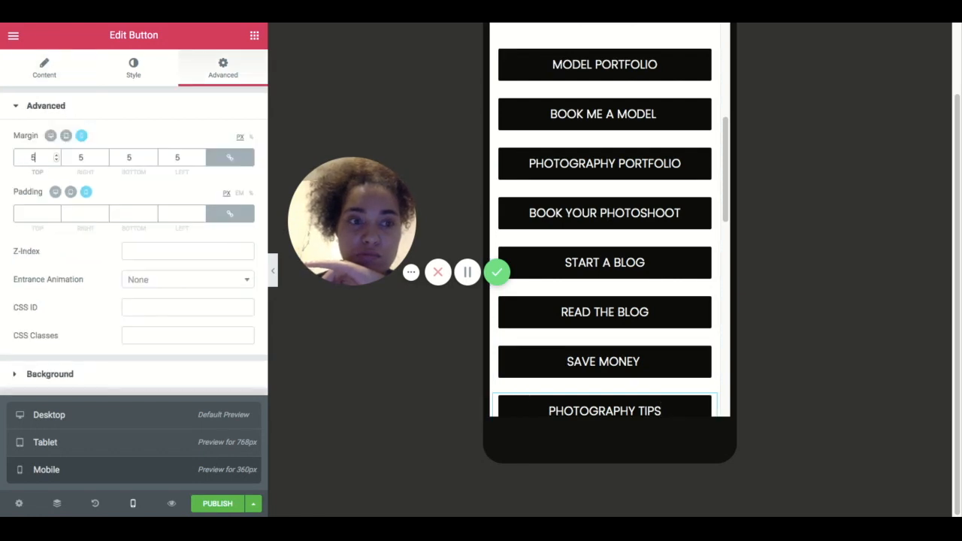
Set the Shop My Merch button's mobile margin to 5 px on all sides
{"action": "scroll", "coordinate": [605, 333], "scroll_direction": "down", "scroll_amount": 1}
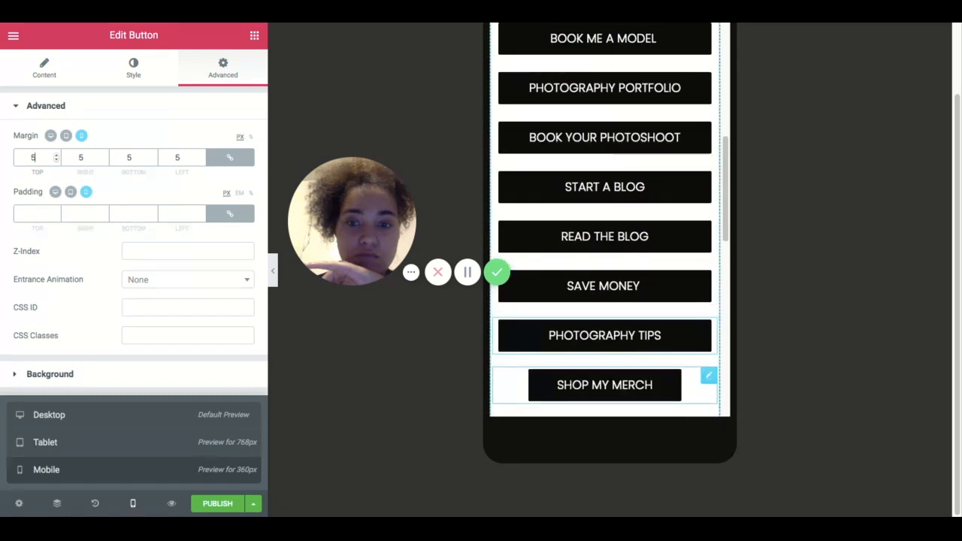
{"action": "left_click", "coordinate": [605, 384]}
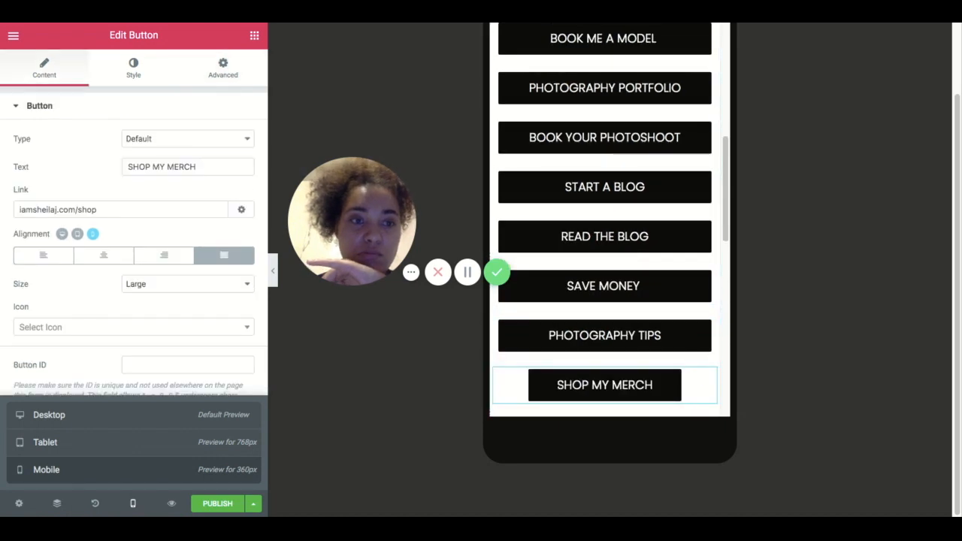
{"action": "left_click", "coordinate": [223, 68]}
{"action": "left_click", "coordinate": [34, 157]}
{"action": "type", "text": "5"}
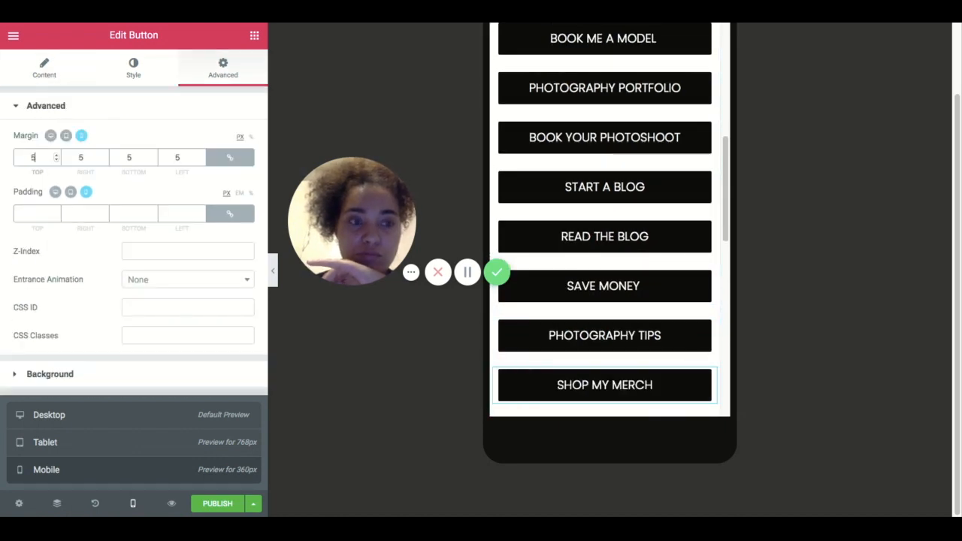
Set the Shop Lightroom Presets button's mobile margin to 5 px on all sides
{"action": "scroll", "coordinate": [676, 376], "scroll_direction": "down", "scroll_amount": 5}
{"action": "left_click", "coordinate": [680, 242]}
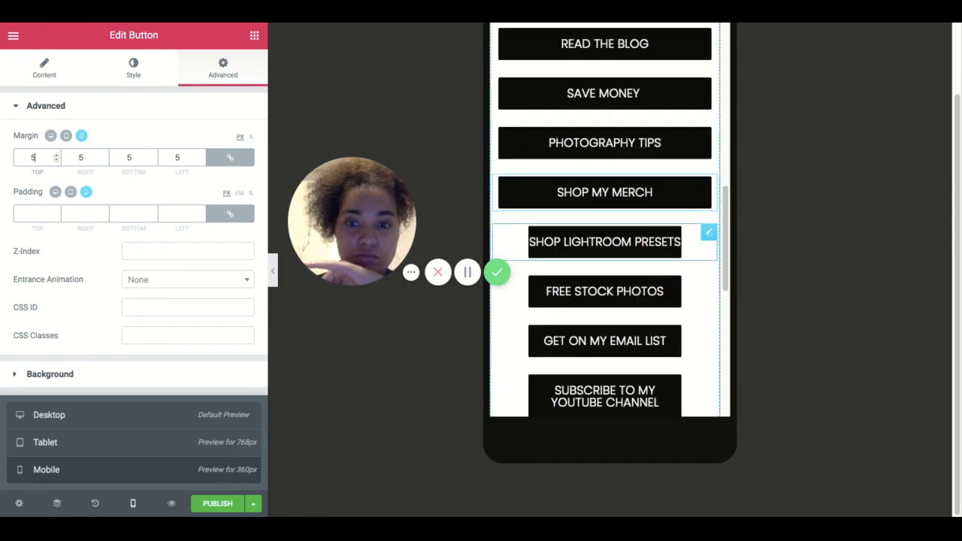
{"action": "left_click", "coordinate": [224, 68]}
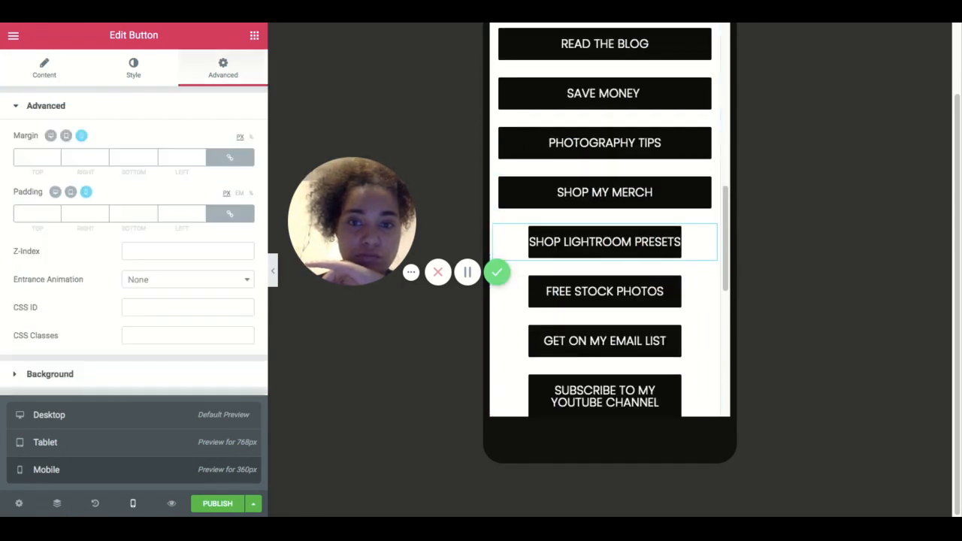
{"action": "left_click", "coordinate": [33, 157]}
{"action": "type", "text": "5"}
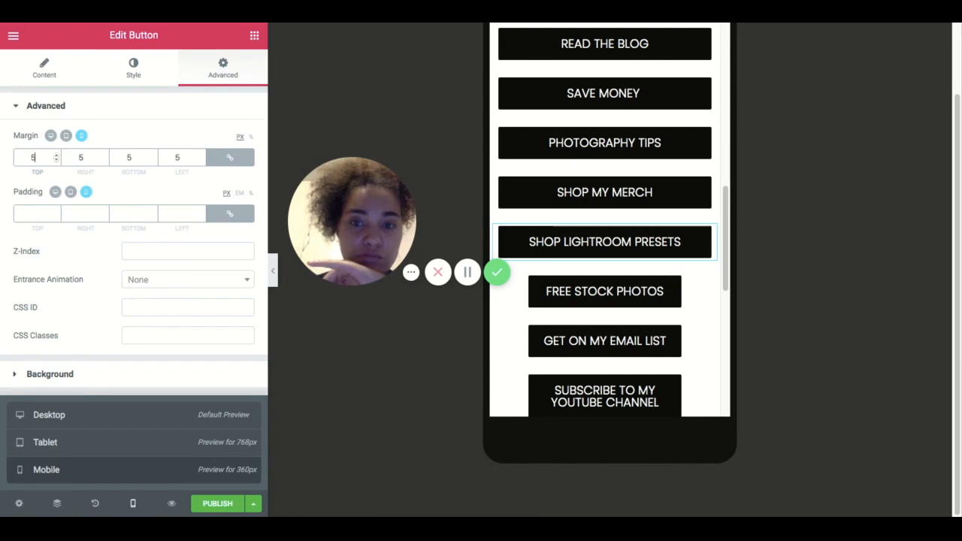
Set the mobile margin of the Free Stock Photos and Get on My Email List buttons to 5 px on all sides
{"action": "left_click", "coordinate": [663, 291]}
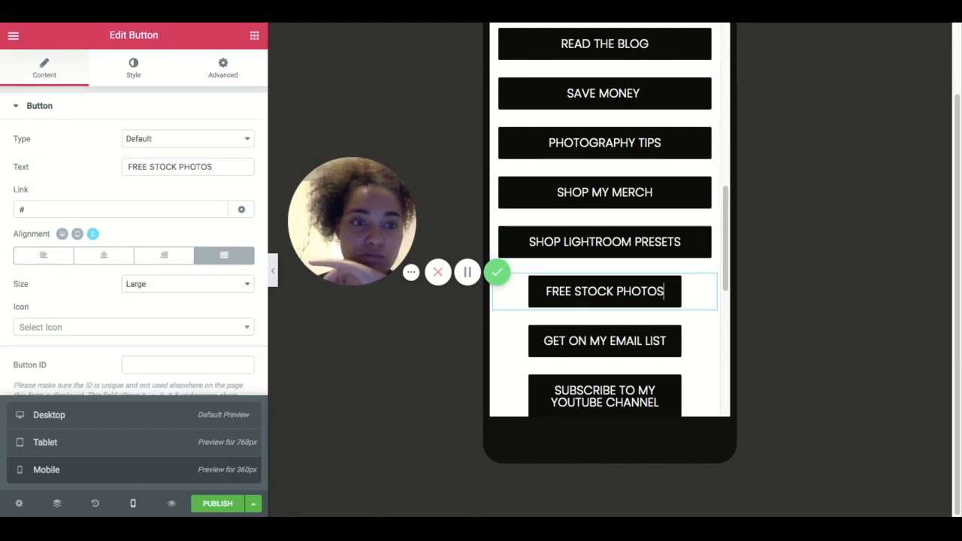
{"action": "left_click", "coordinate": [223, 68]}
{"action": "left_click", "coordinate": [33, 157]}
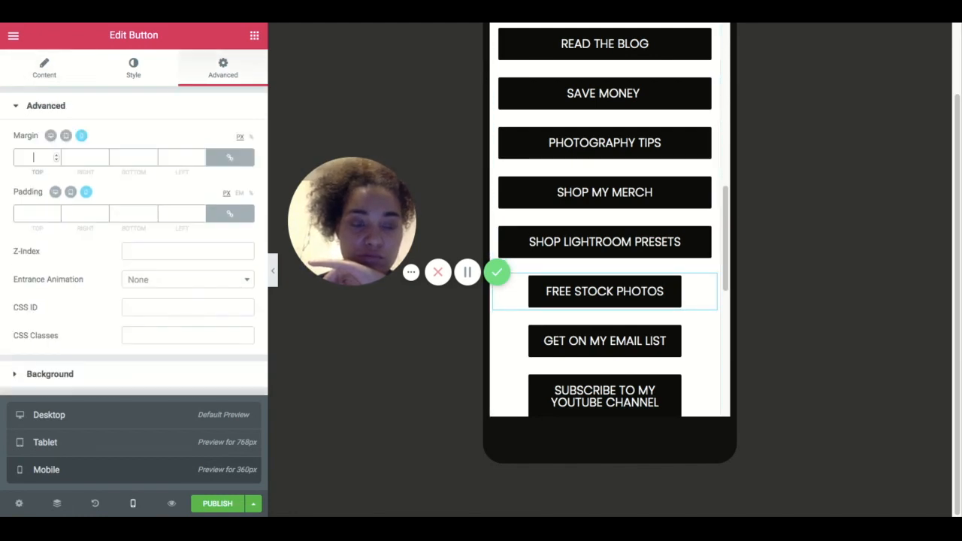
{"action": "type", "text": "5"}
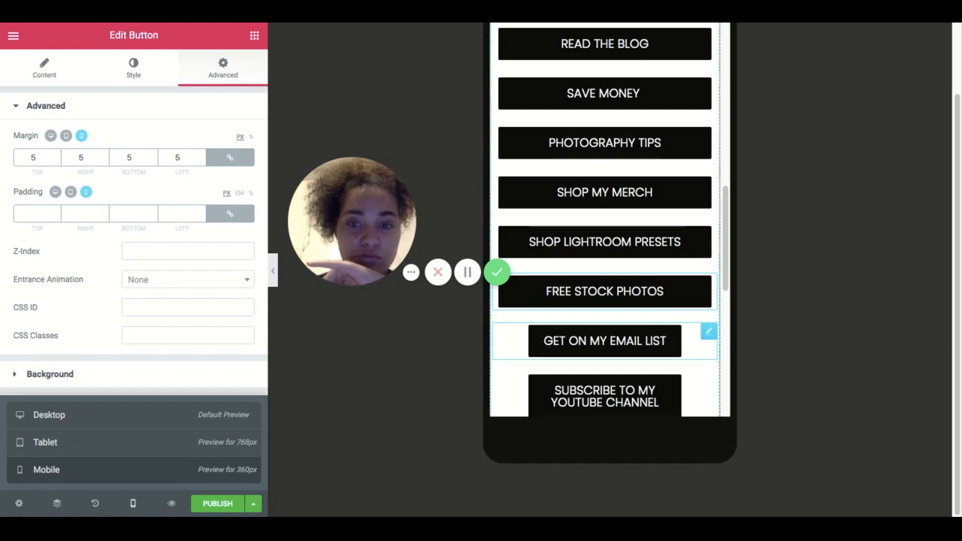
{"action": "left_click", "coordinate": [666, 340]}
{"action": "left_click", "coordinate": [222, 68]}
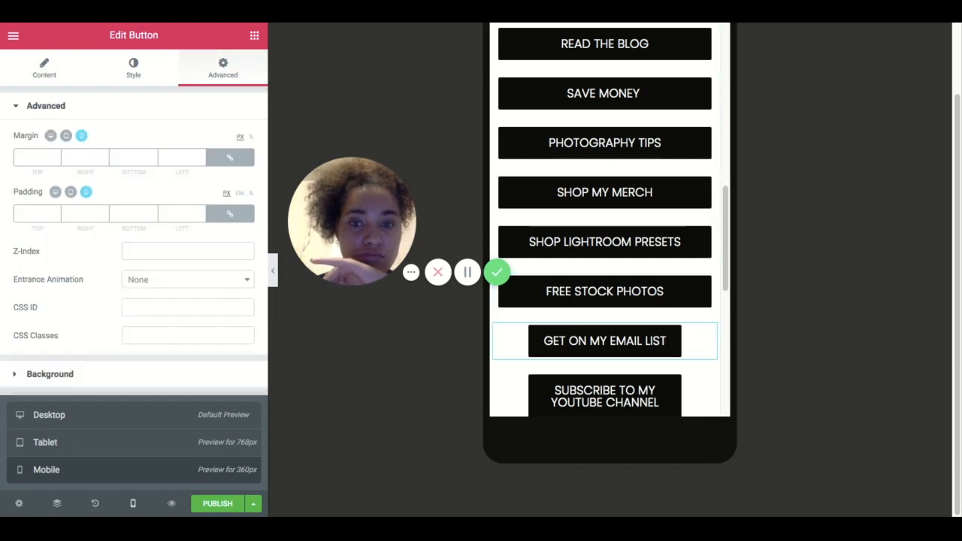
{"action": "type", "text": "5"}
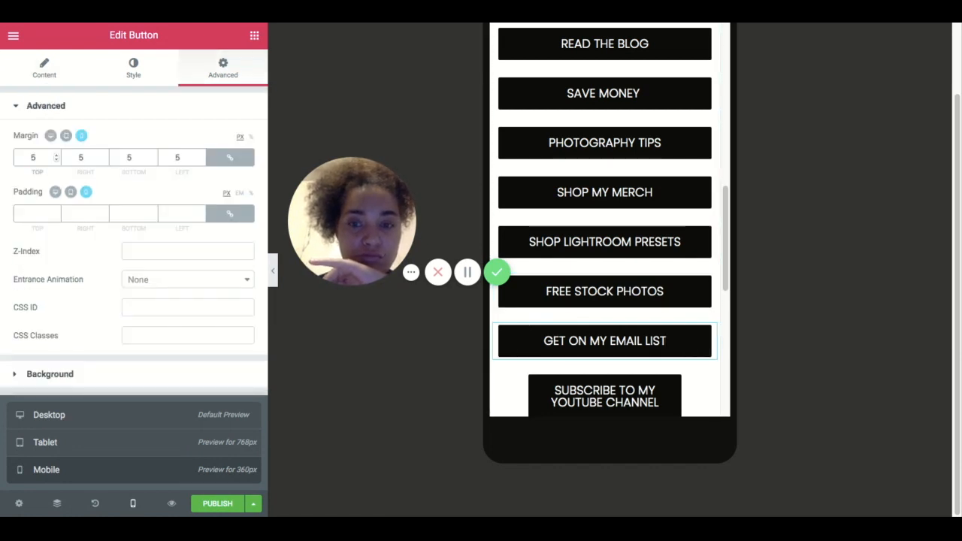
Set the Subscribe to My YouTube Channel button's mobile margin to 5 px on all sides and check its style settings
{"action": "scroll", "coordinate": [616, 382], "scroll_direction": "down", "scroll_amount": 1}
{"action": "left_click", "coordinate": [616, 381]}
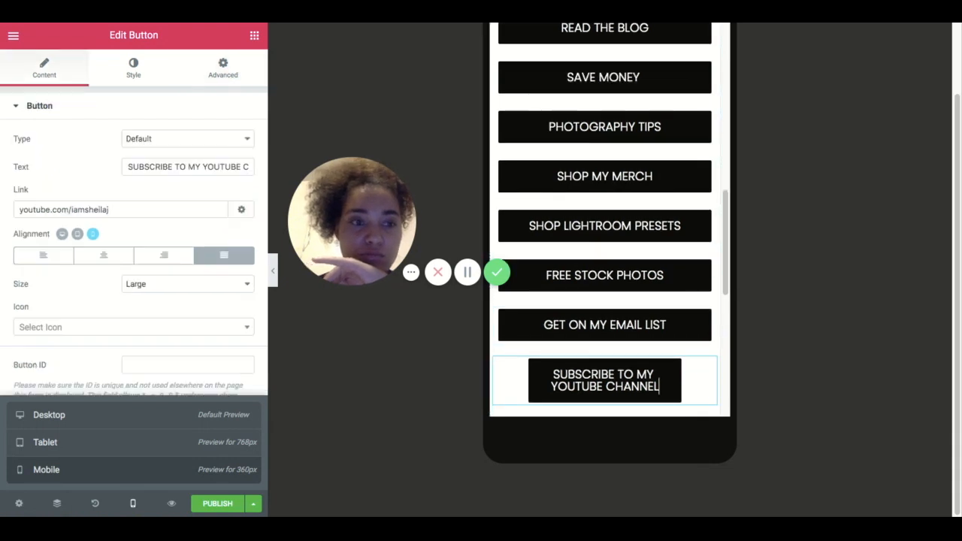
{"action": "left_click", "coordinate": [222, 68]}
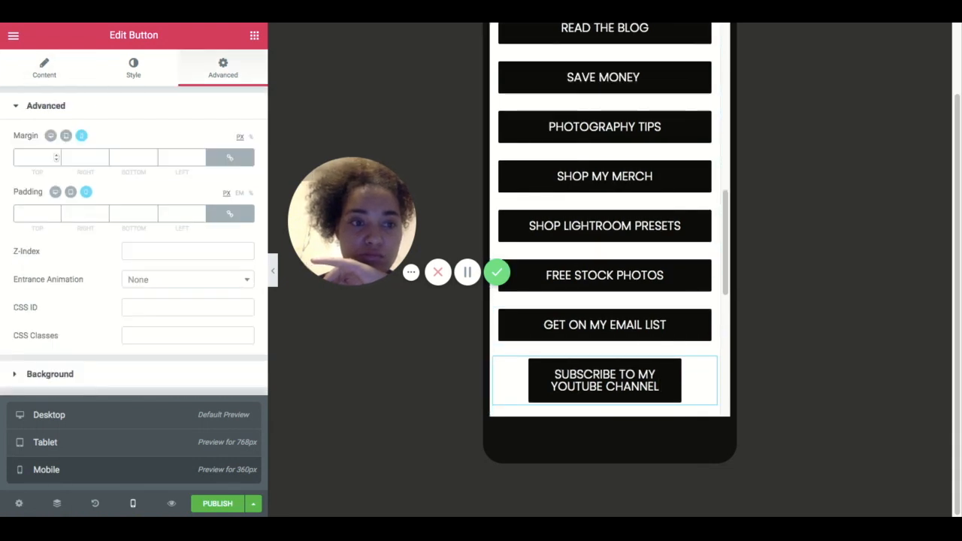
{"action": "type", "text": "5"}
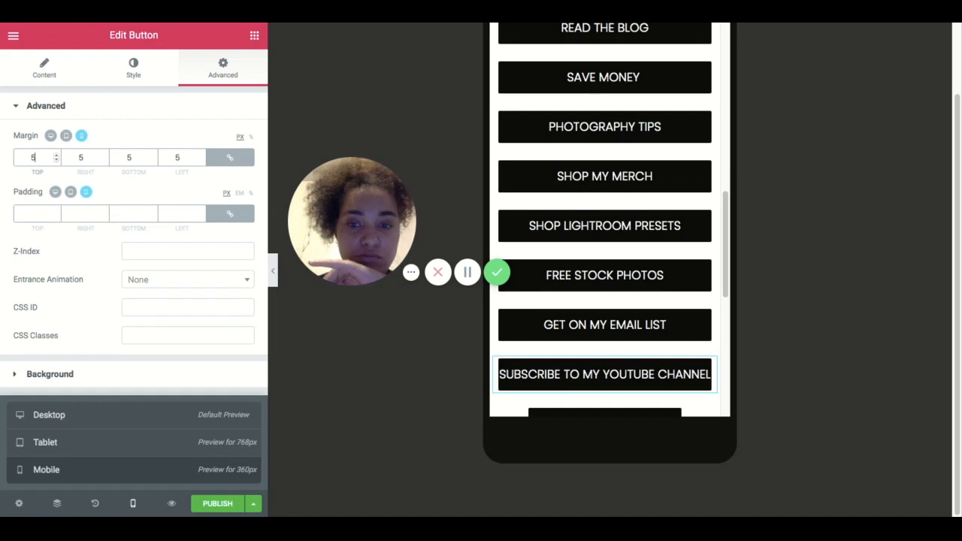
{"action": "scroll", "coordinate": [661, 376], "scroll_direction": "down", "scroll_amount": 1}
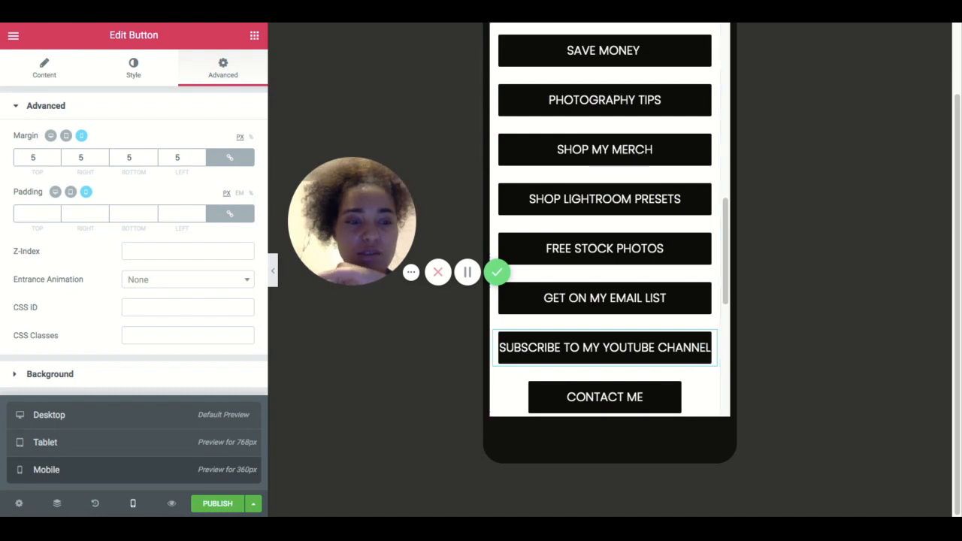
{"action": "left_click", "coordinate": [133, 68]}
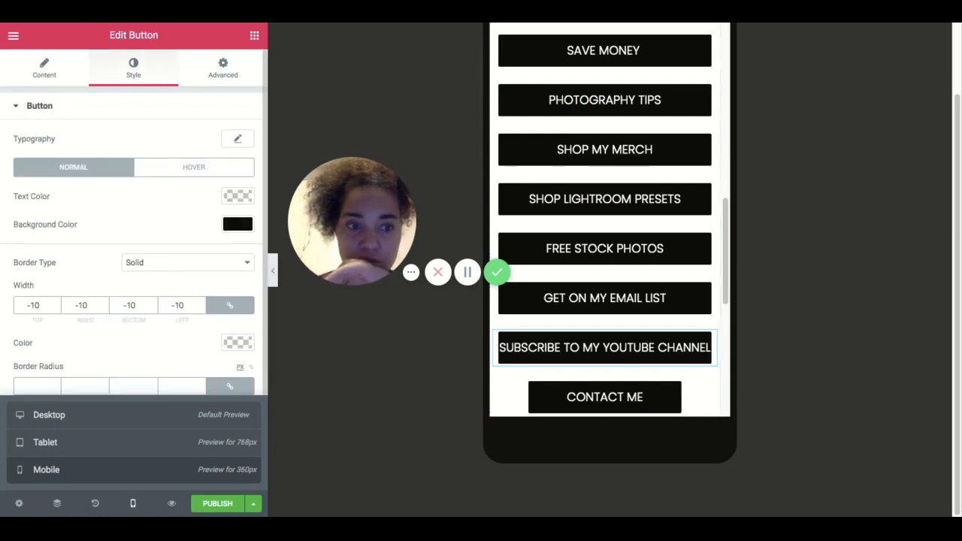
{"action": "scroll", "coordinate": [134, 226], "scroll_direction": "down", "scroll_amount": 1}
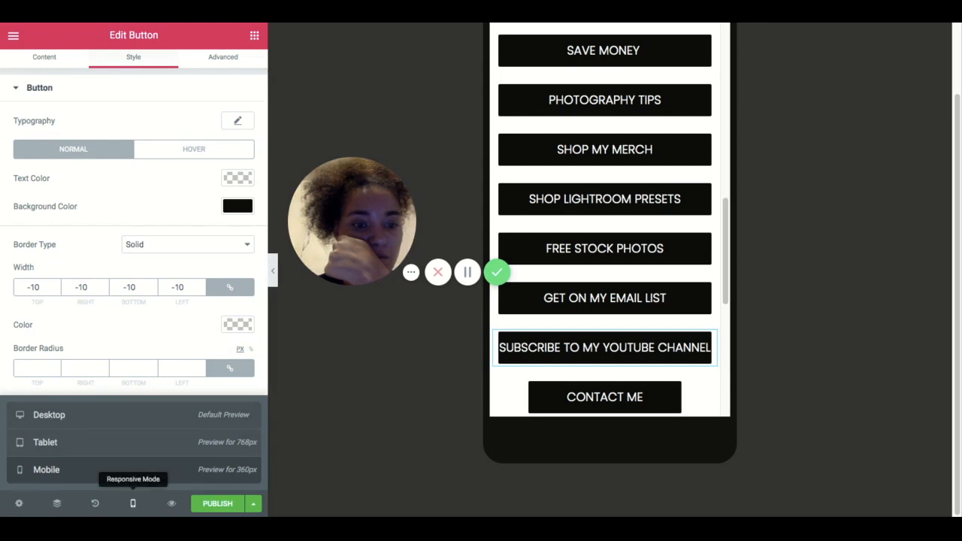
{"action": "left_click", "coordinate": [133, 503]}
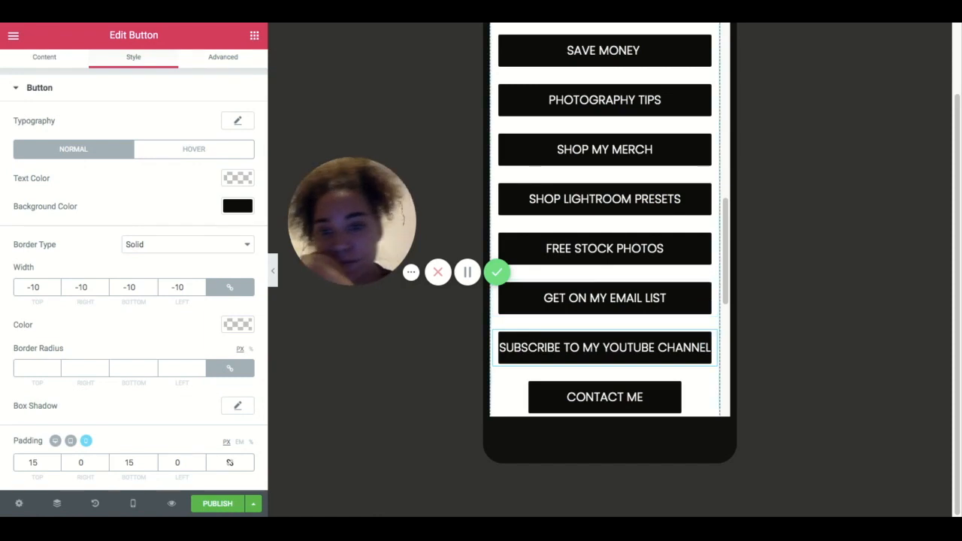
Set the Contact Me button's mobile margin to 6 px on all sides and review the button column
{"action": "left_click", "coordinate": [708, 388]}
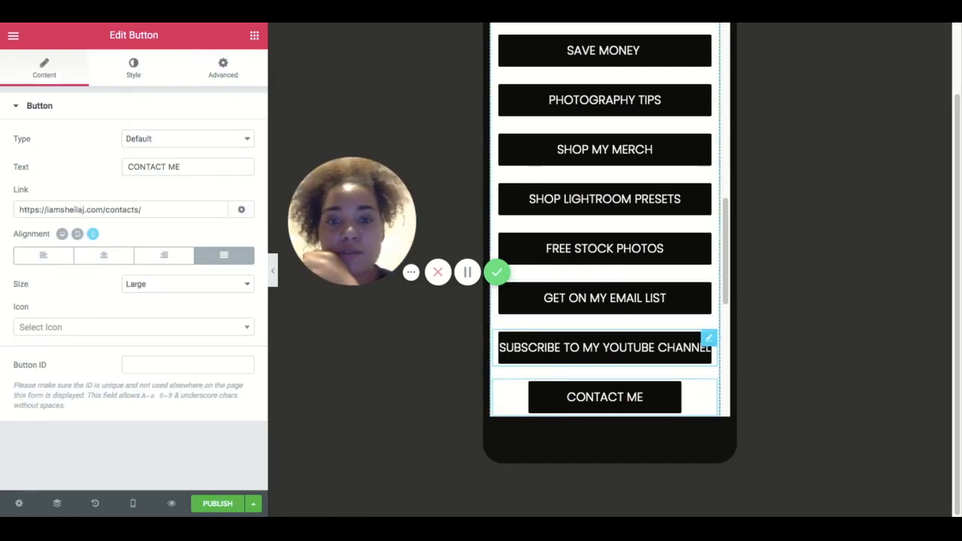
{"action": "scroll", "coordinate": [500, 275], "scroll_direction": "down", "scroll_amount": 5}
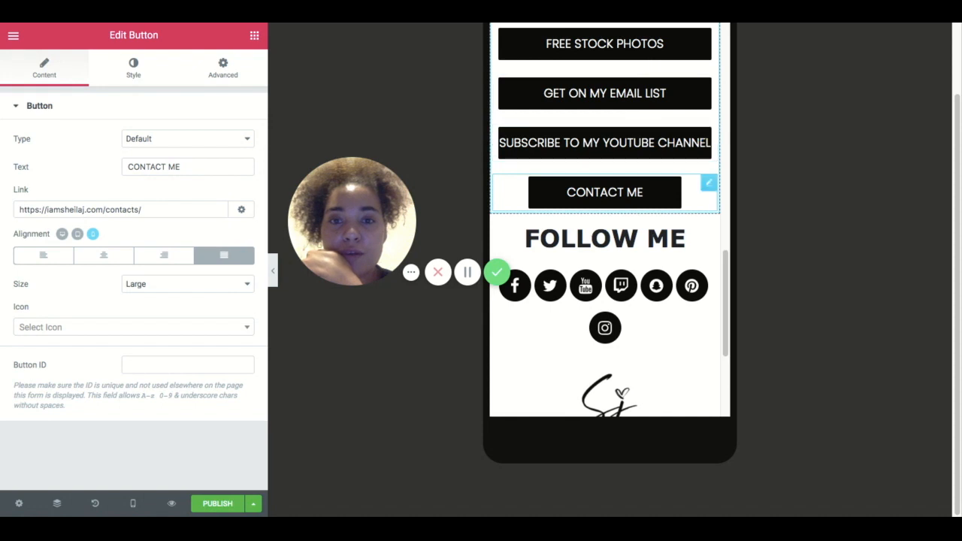
{"action": "left_click", "coordinate": [223, 68]}
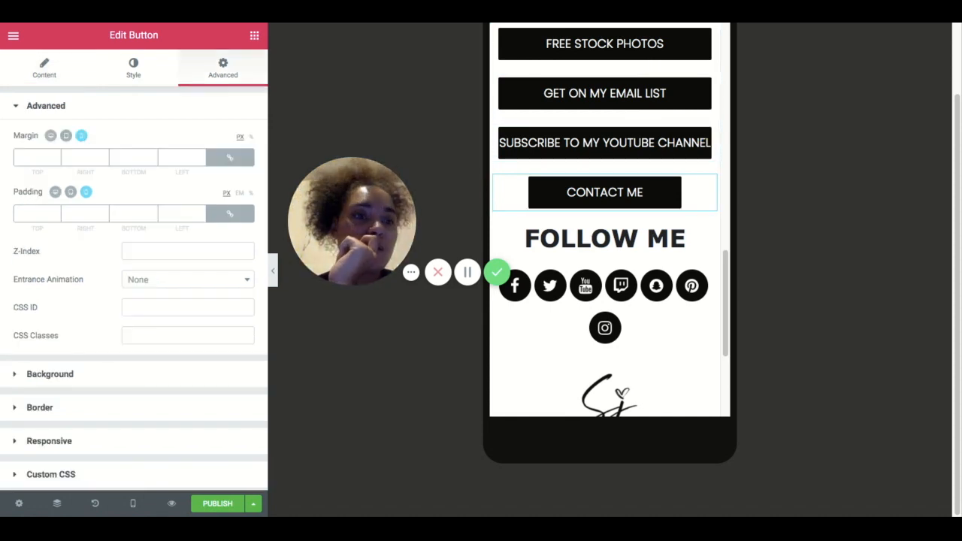
{"action": "type", "text": "6"}
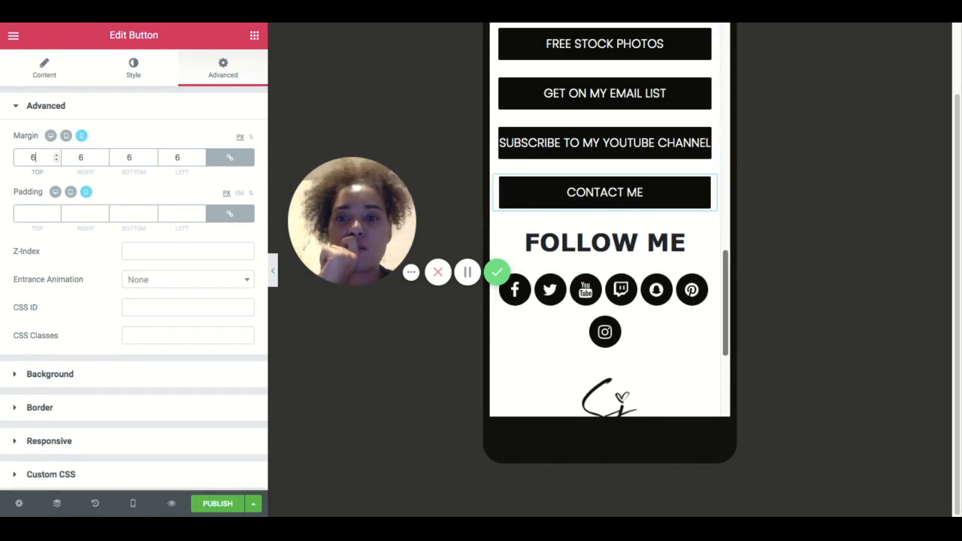
{"action": "scroll", "coordinate": [608, 225], "scroll_direction": "up", "scroll_amount": 6}
{"action": "scroll", "coordinate": [608, 225], "scroll_direction": "up", "scroll_amount": 5}
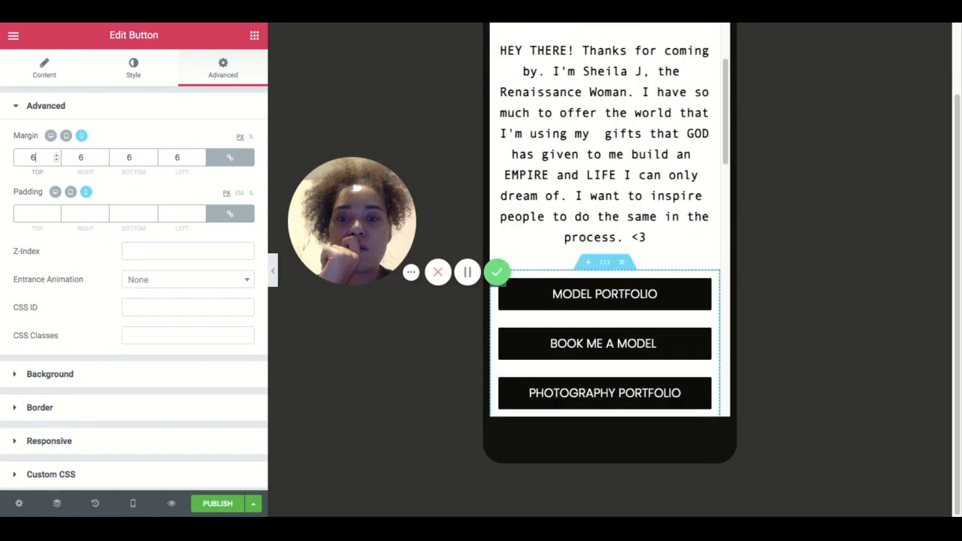
Try different mobile margins on the social icons under Follow Me, ending at 3 px on all sides
{"action": "scroll", "coordinate": [609, 225], "scroll_direction": "down", "scroll_amount": 15}
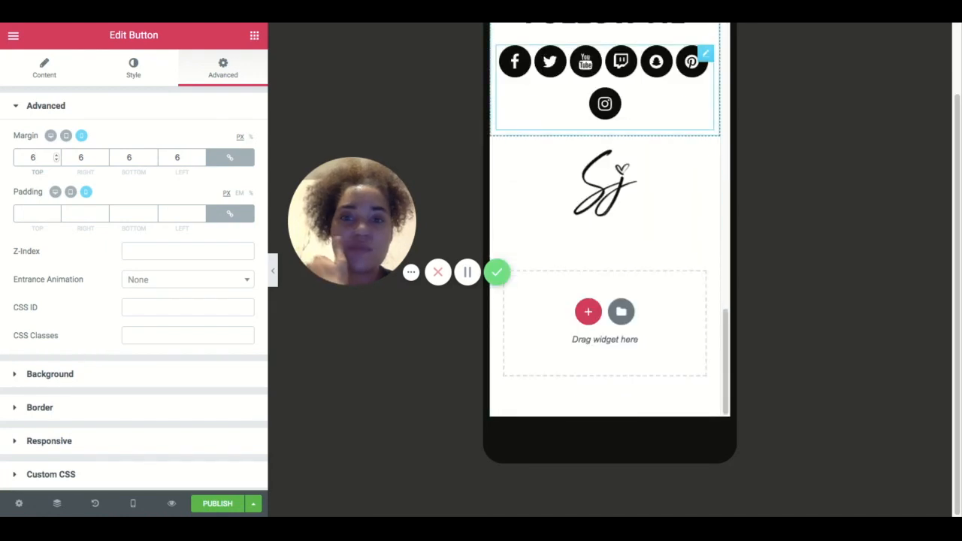
{"action": "left_click", "coordinate": [706, 54]}
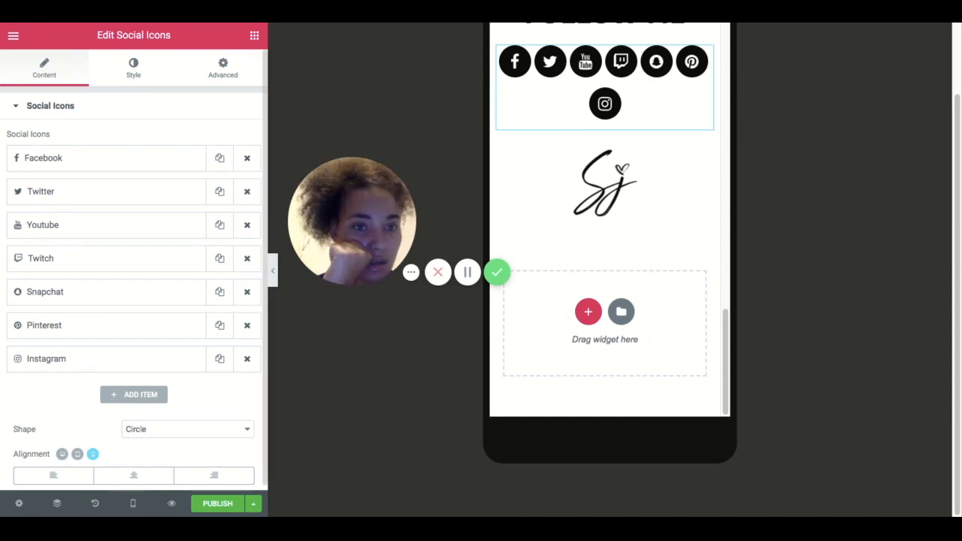
{"action": "left_click", "coordinate": [223, 68]}
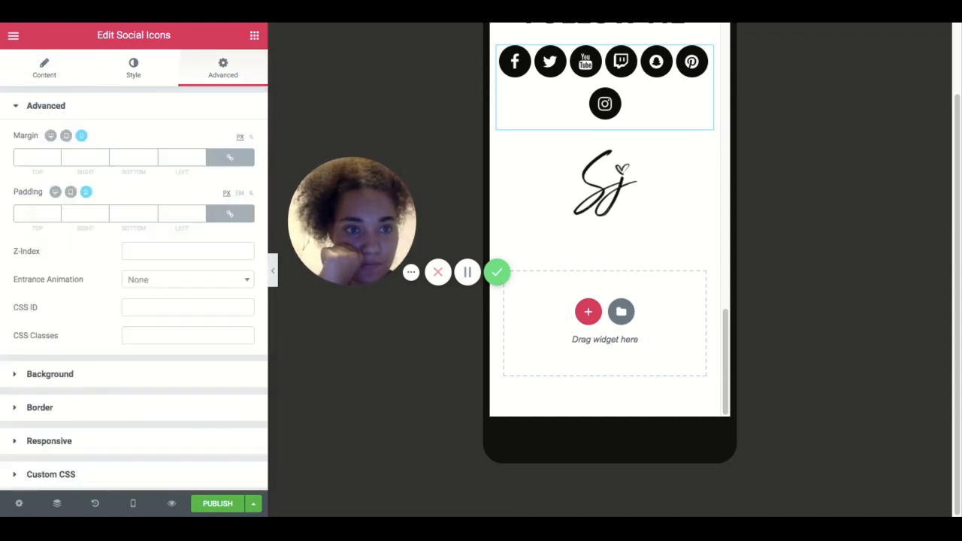
{"action": "left_click", "coordinate": [35, 157]}
{"action": "type", "text": "2"}
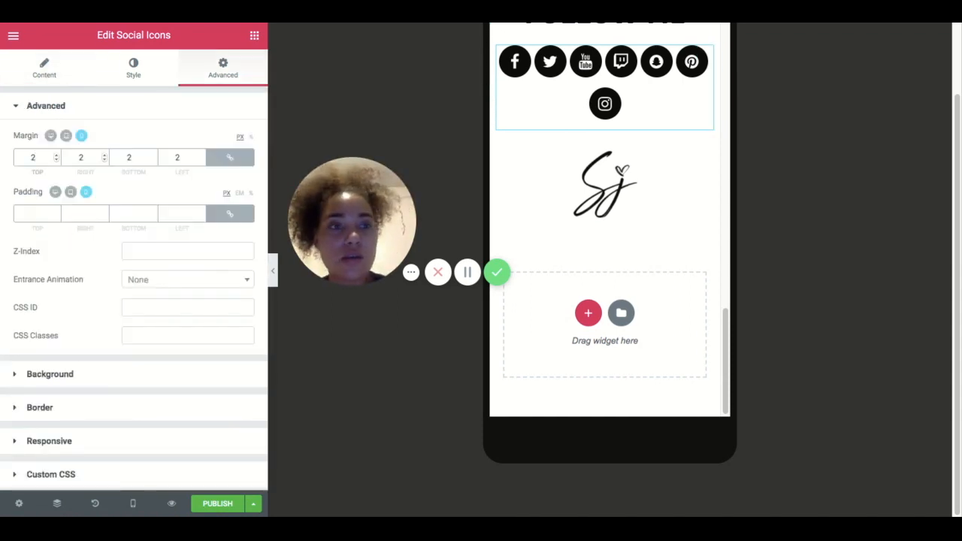
{"action": "left_click", "coordinate": [104, 155]}
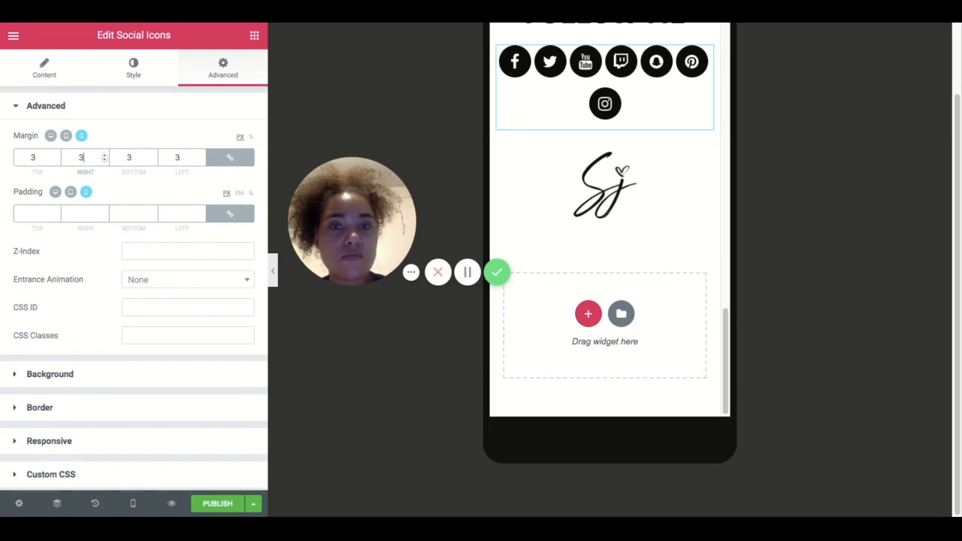
{"action": "left_click", "coordinate": [104, 154]}
{"action": "left_click", "coordinate": [105, 154]}
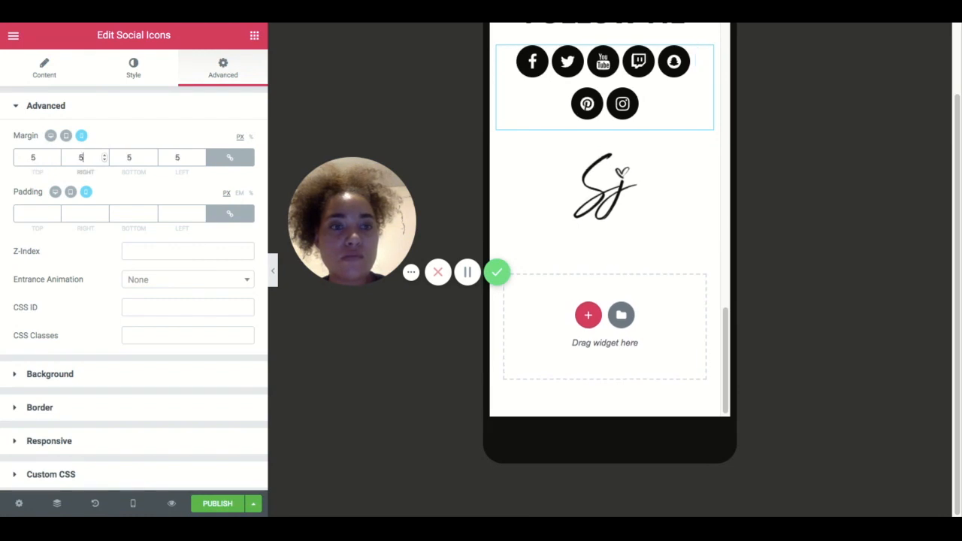
{"action": "key", "text": "Down"}
{"action": "key", "text": "Down"}
{"action": "key", "text": "Down"}
{"action": "key", "text": "Down"}
{"action": "key", "text": "Down"}
{"action": "key", "text": "Down"}
{"action": "key", "text": "Down"}
{"action": "key", "text": "Down"}
{"action": "key", "text": "Down"}
{"action": "key", "text": "Down"}
{"action": "key", "text": "Up"}
{"action": "key", "text": "Up"}
{"action": "key", "text": "Up"}
{"action": "key", "text": "Up"}
{"action": "key", "text": "Up"}
{"action": "key", "text": "Up"}
{"action": "key", "text": "Up"}
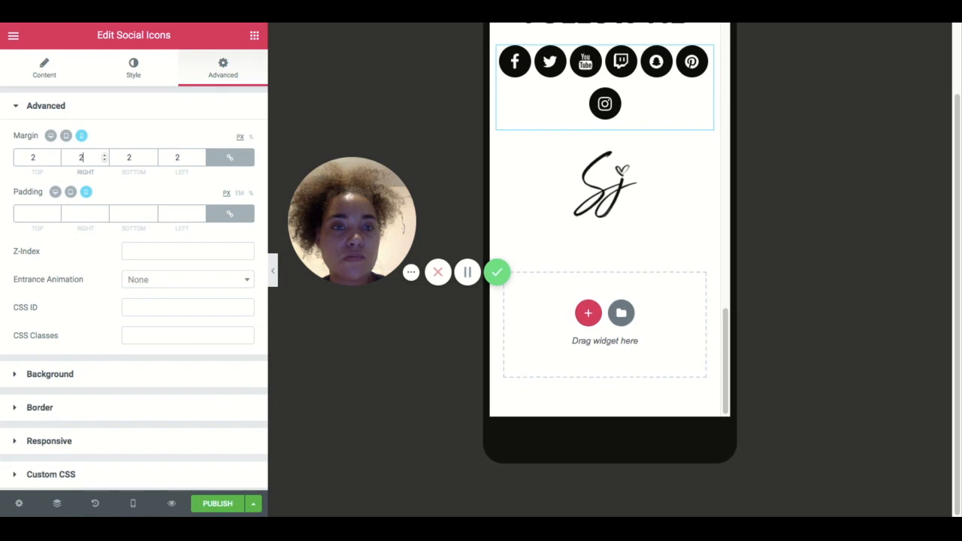
{"action": "key", "text": "Up"}
Set the social icons' mobile size to 20, padding to 0.4 and spacing to 2
{"action": "left_click", "coordinate": [133, 68]}
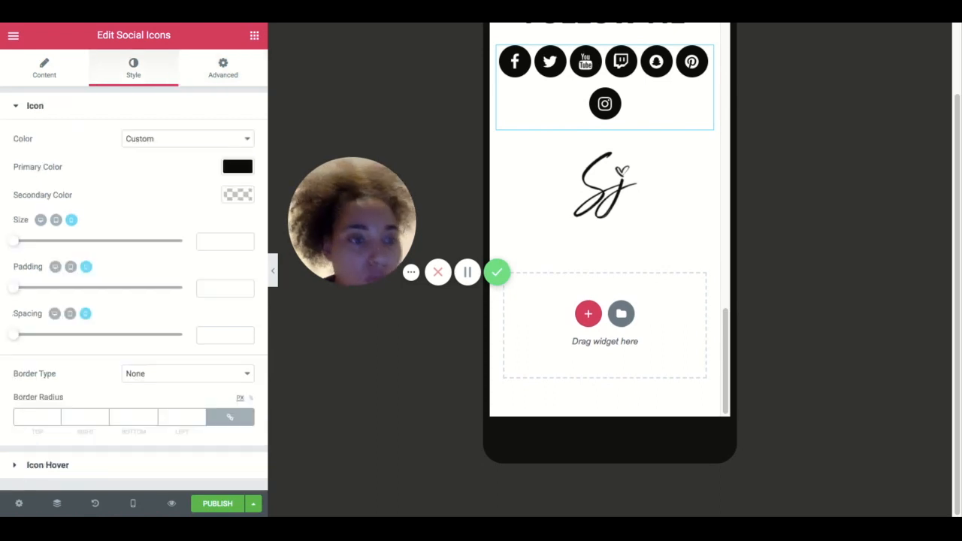
{"action": "left_click_drag", "start_coordinate": [14, 241], "coordinate": [21, 240]}
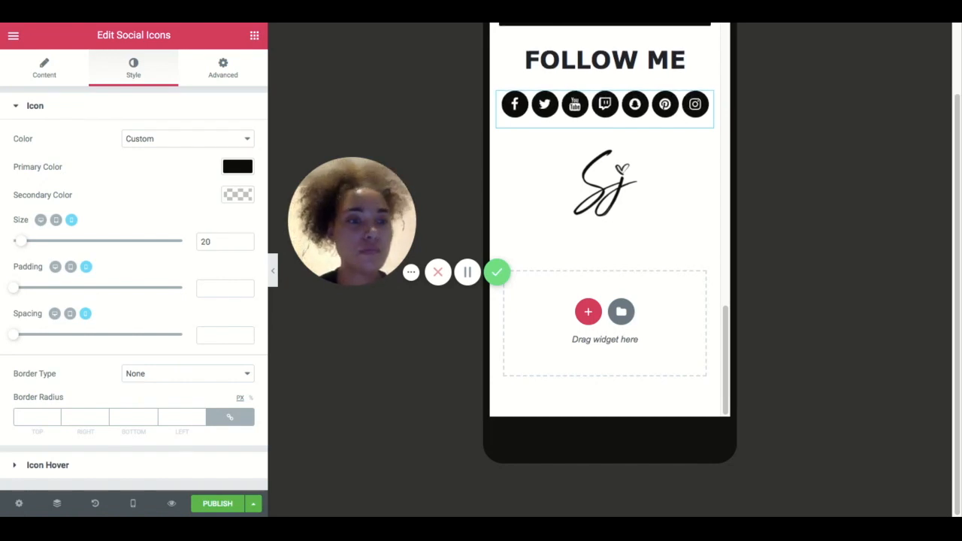
{"action": "left_click_drag", "start_coordinate": [14, 288], "coordinate": [26, 287]}
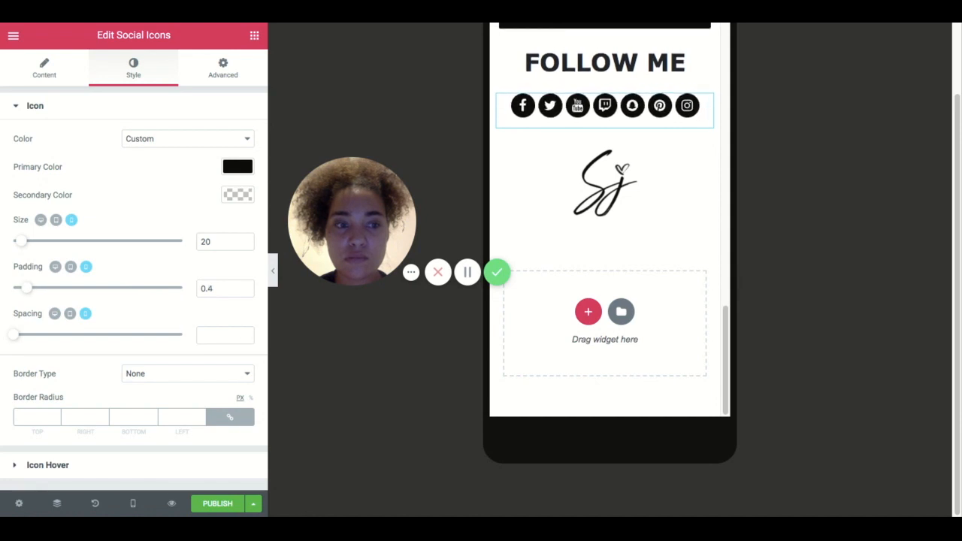
{"action": "mouse_move", "coordinate": [14, 334]}
{"action": "left_mouse_down"}
{"action": "mouse_move", "coordinate": [35, 334]}
{"action": "mouse_move", "coordinate": [15, 333]}
{"action": "left_mouse_up"}
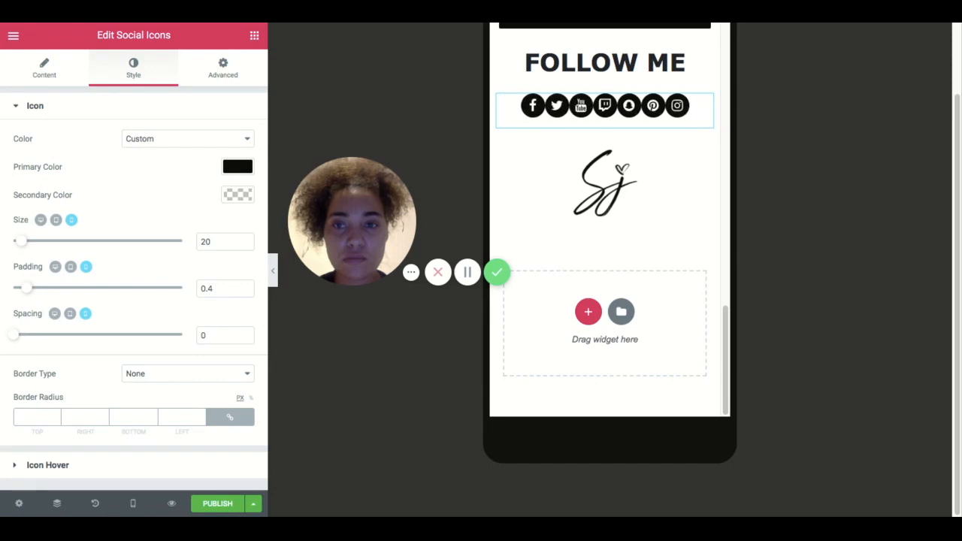
{"action": "left_click_drag", "start_coordinate": [15, 334], "coordinate": [17, 334]}
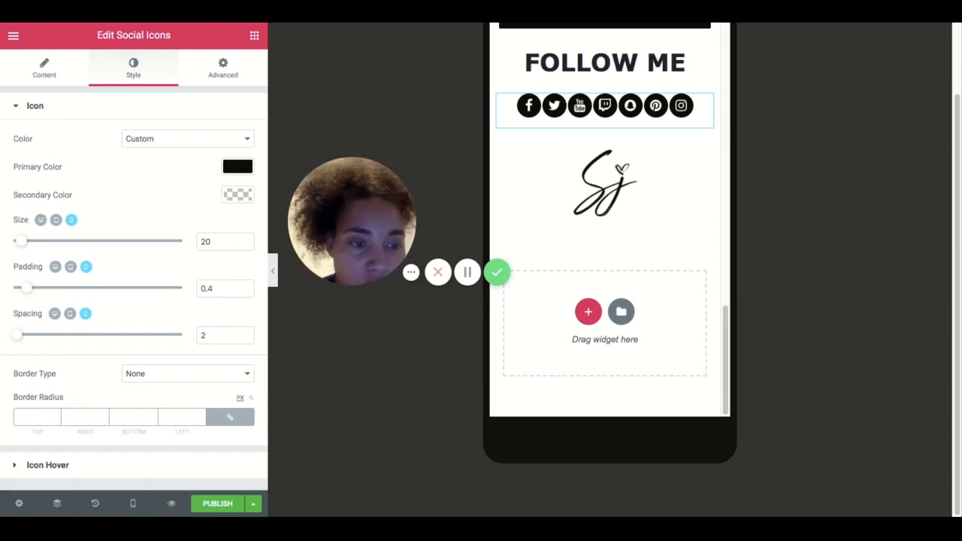
Set the social icons' hover animation to Pop
{"action": "left_click", "coordinate": [48, 465]}
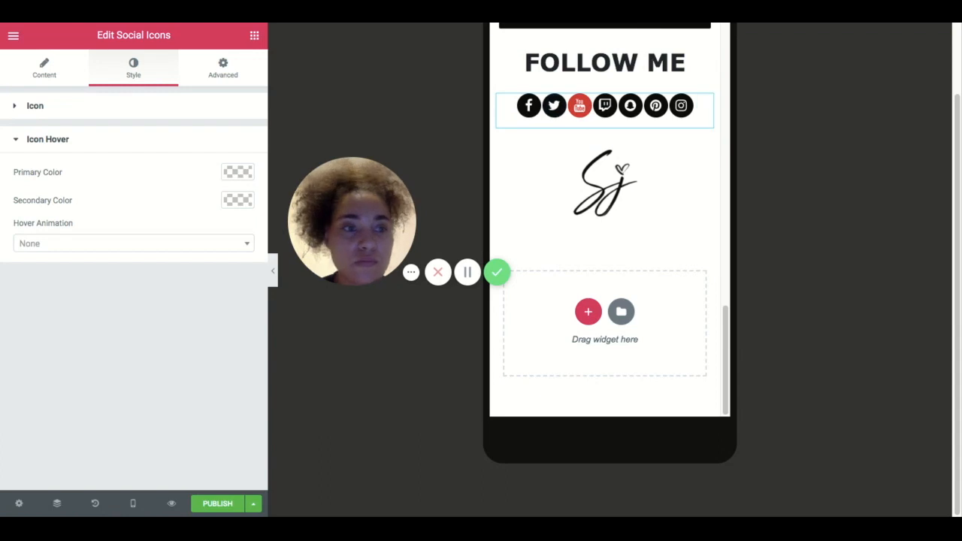
{"action": "left_click", "coordinate": [134, 243]}
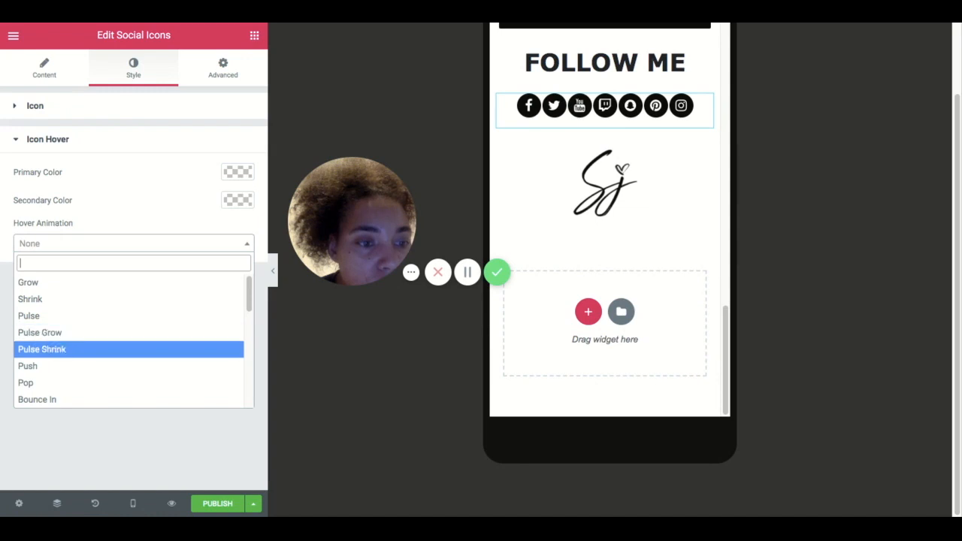
{"action": "left_click", "coordinate": [27, 383]}
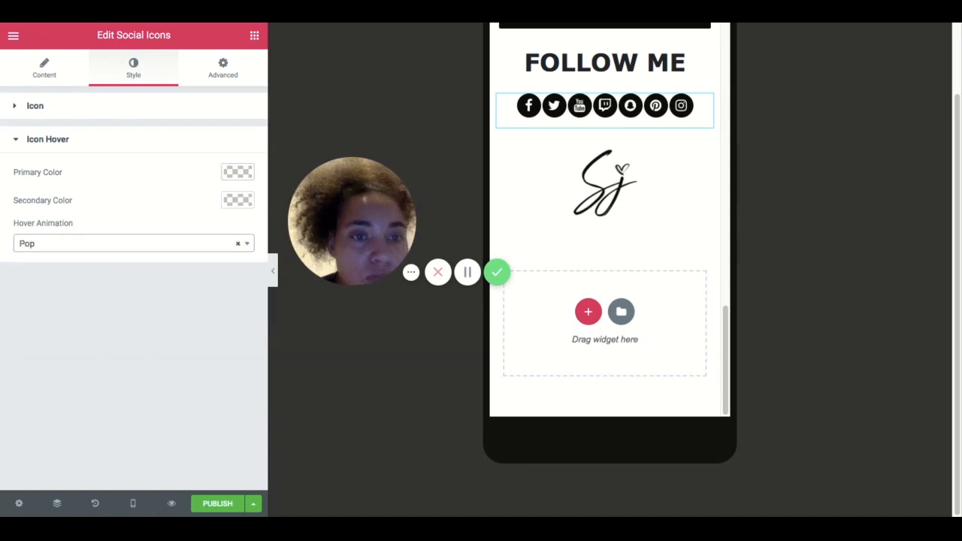
Set the social icons' primary hover color to pink #d6377c
{"action": "left_click", "coordinate": [237, 172]}
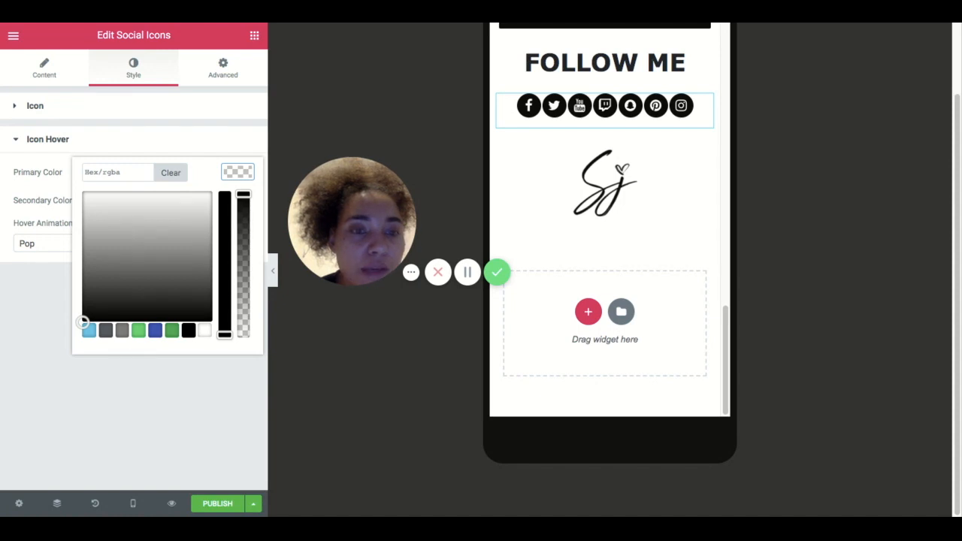
{"action": "left_click", "coordinate": [132, 293]}
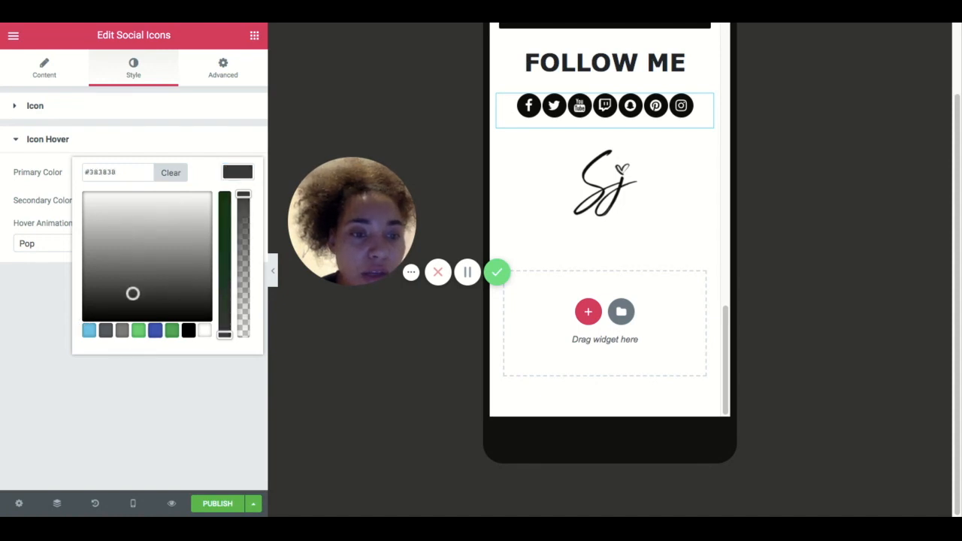
{"action": "left_click_drag", "start_coordinate": [133, 293], "coordinate": [207, 204]}
{"action": "left_click_drag", "start_coordinate": [225, 242], "coordinate": [225, 254]}
{"action": "mouse_move", "coordinate": [207, 204]}
{"action": "left_mouse_down"}
{"action": "mouse_move", "coordinate": [193, 217]}
{"action": "mouse_move", "coordinate": [206, 234]}
{"action": "mouse_move", "coordinate": [204, 201]}
{"action": "mouse_move", "coordinate": [202, 212]}
{"action": "left_mouse_up"}
{"action": "left_click_drag", "start_coordinate": [225, 253], "coordinate": [224, 230]}
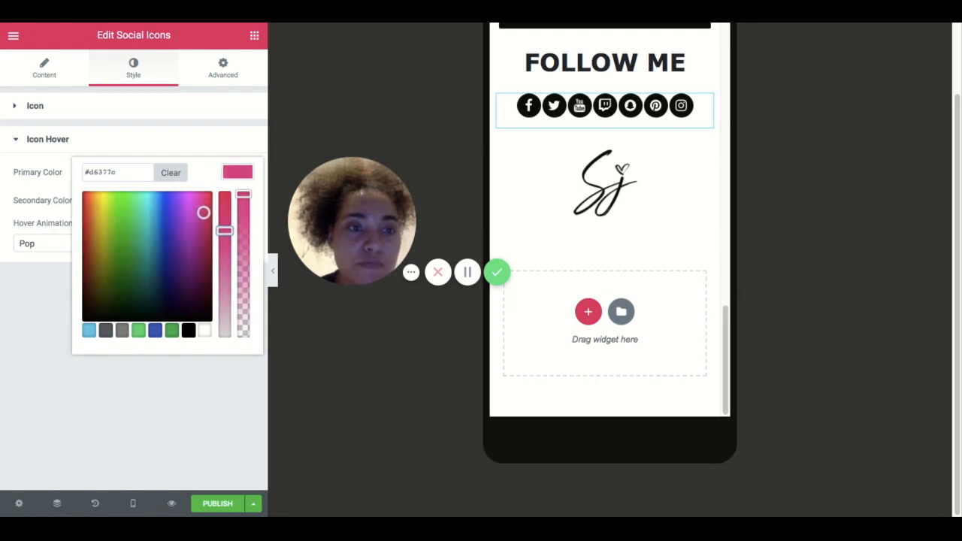
{"action": "left_click", "coordinate": [49, 139]}
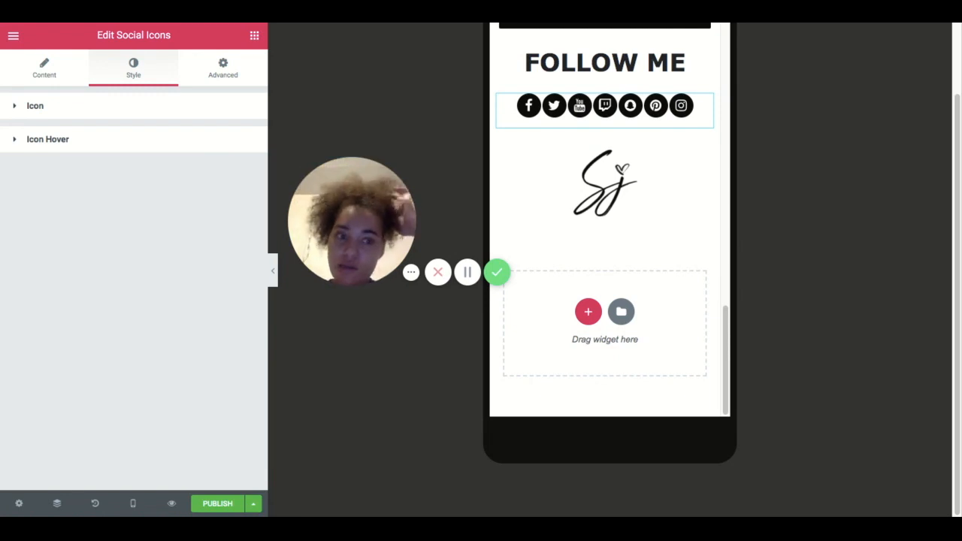
In the tablet view, try different margins on the social icons, ending at 0 px on all sides
{"action": "left_click", "coordinate": [133, 503]}
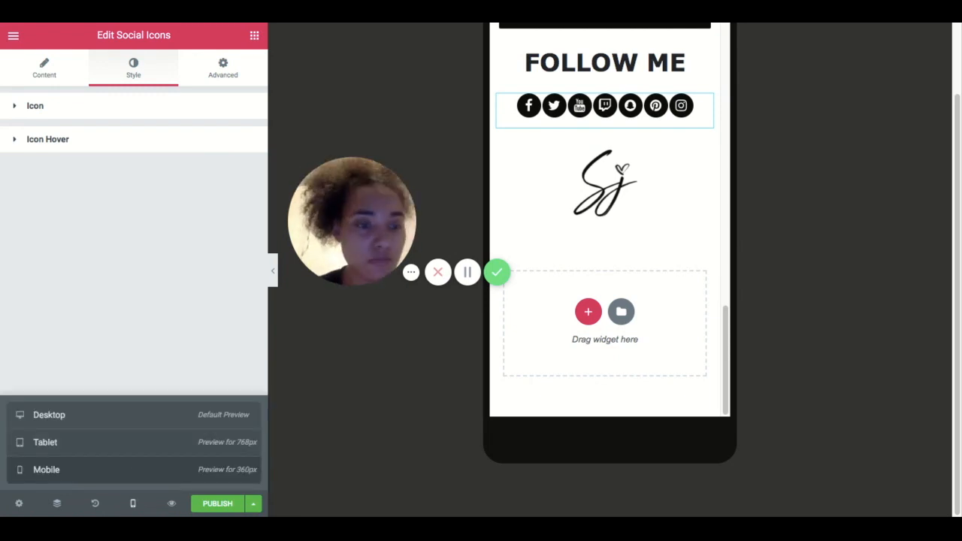
{"action": "left_click", "coordinate": [45, 442]}
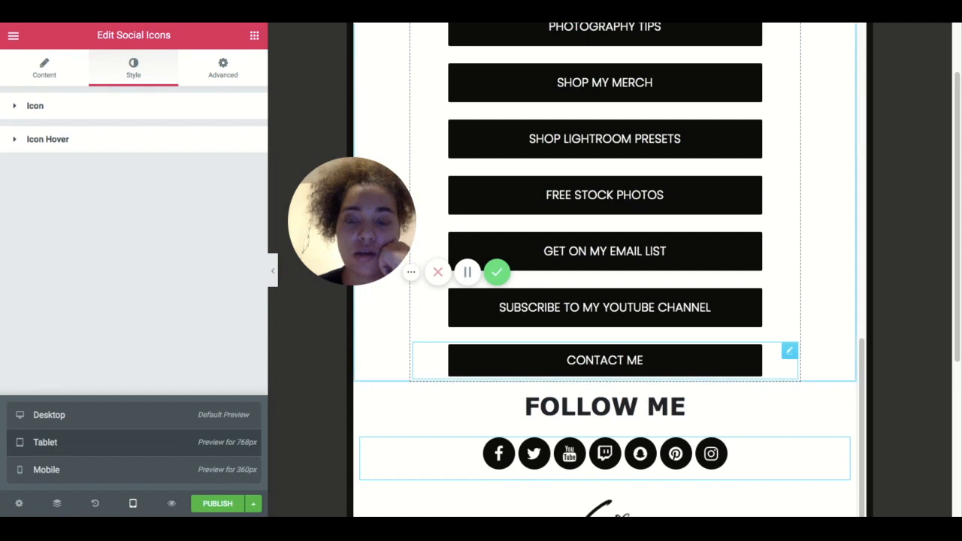
{"action": "left_click", "coordinate": [223, 67]}
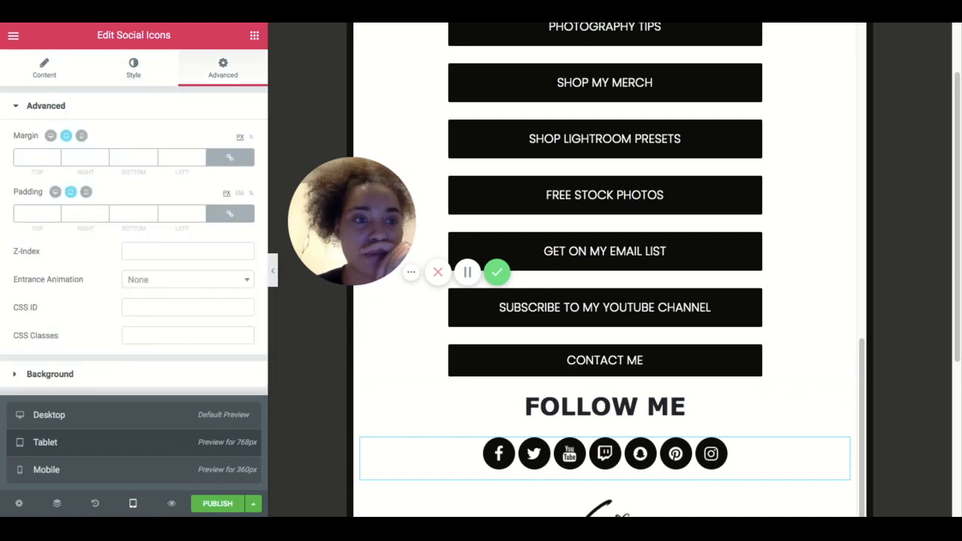
{"action": "left_click", "coordinate": [35, 157]}
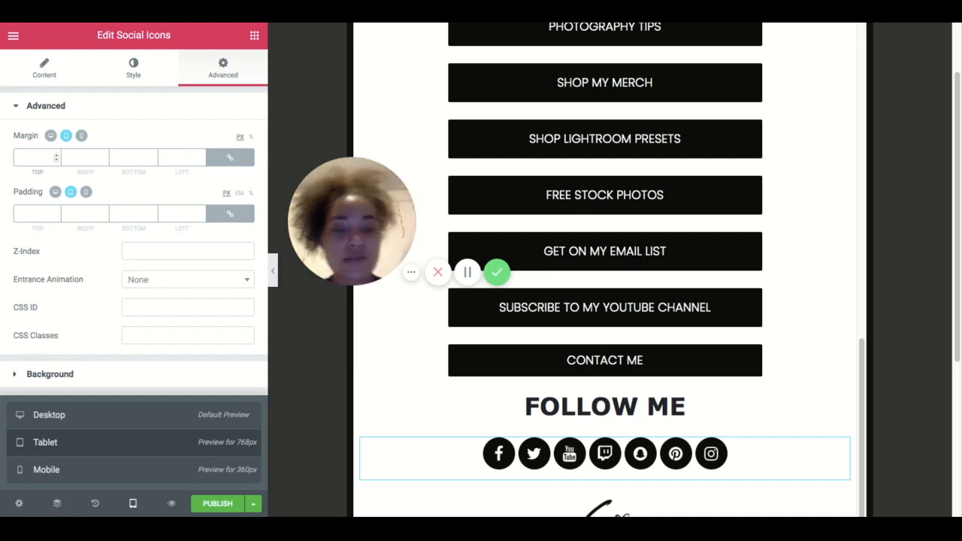
{"action": "type", "text": "2"}
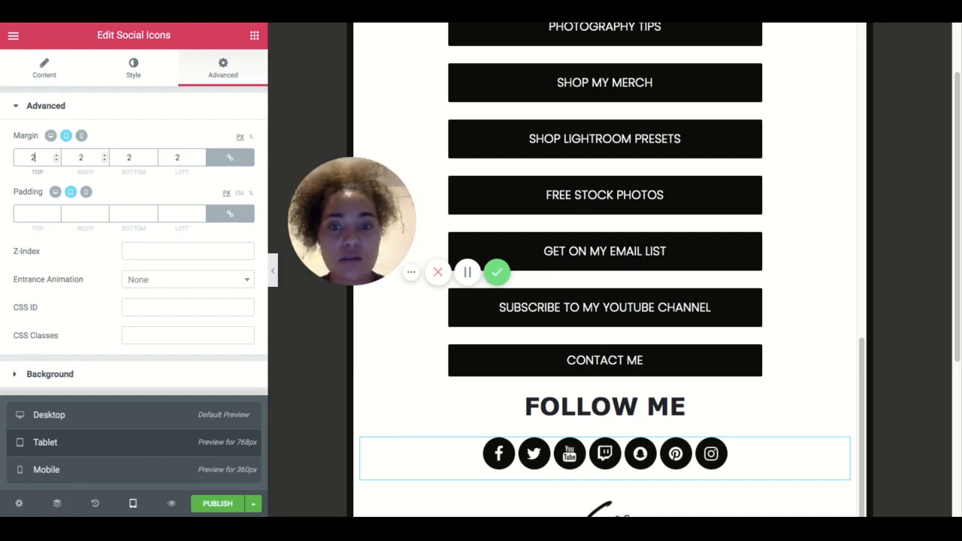
{"action": "key", "text": "BackSpace"}
{"action": "type", "text": "5"}
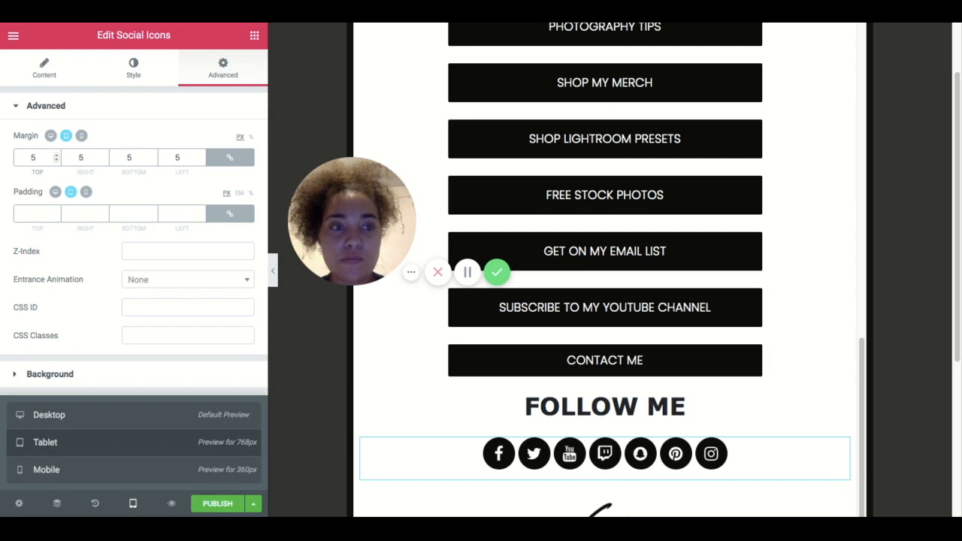
{"action": "double_click", "coordinate": [33, 157]}
{"action": "type", "text": "0"}
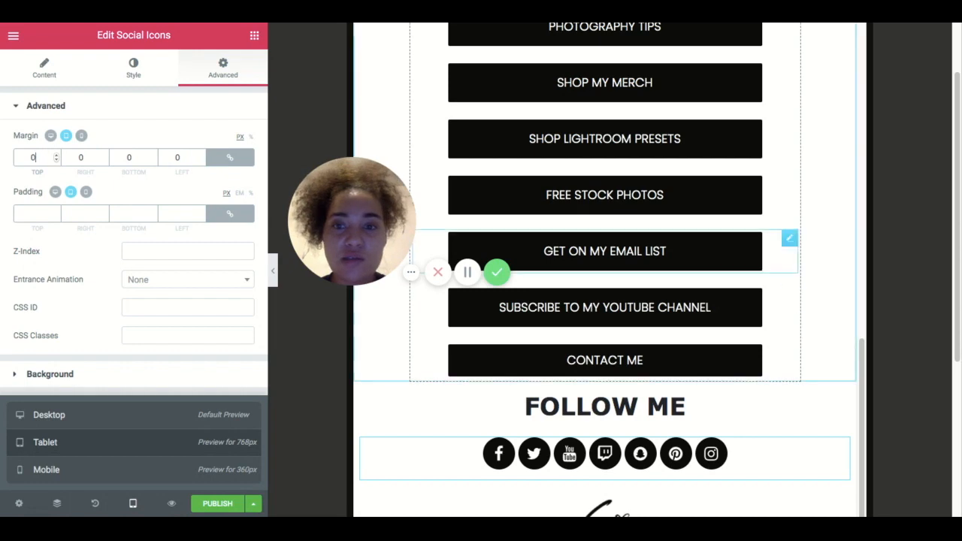
Review the page from its heading to the signature in the tablet and desktop previews, checking the link buttons and the social icons' hover effect
{"action": "scroll", "coordinate": [604, 237], "scroll_direction": "up", "scroll_amount": 1}
{"action": "scroll", "coordinate": [605, 236], "scroll_direction": "up", "scroll_amount": 10}
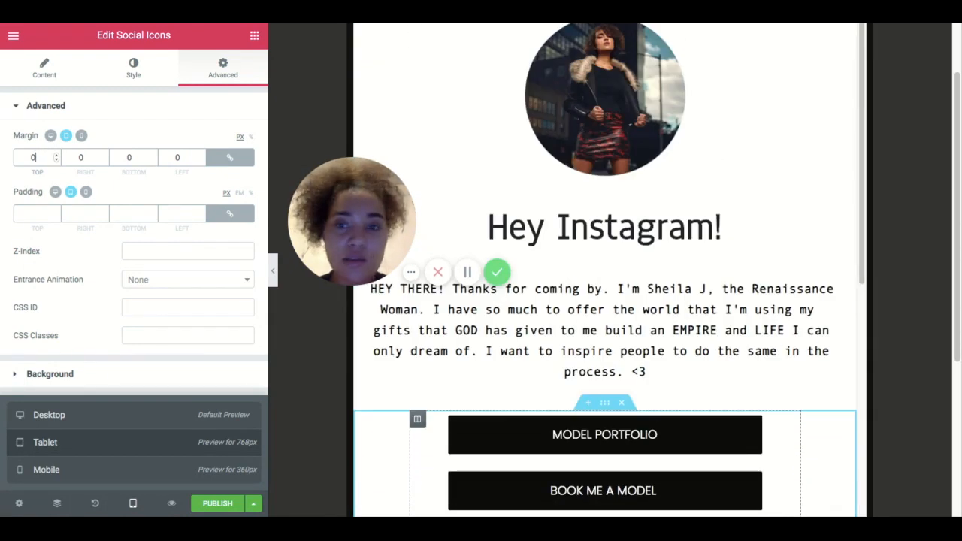
{"action": "scroll", "coordinate": [605, 236], "scroll_direction": "down", "scroll_amount": 10}
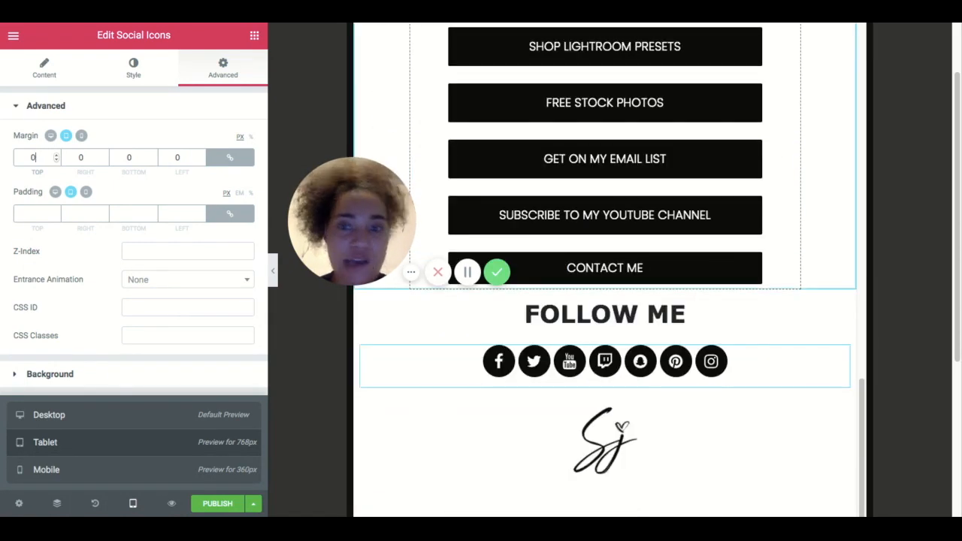
{"action": "scroll", "coordinate": [604, 237], "scroll_direction": "up", "scroll_amount": 10}
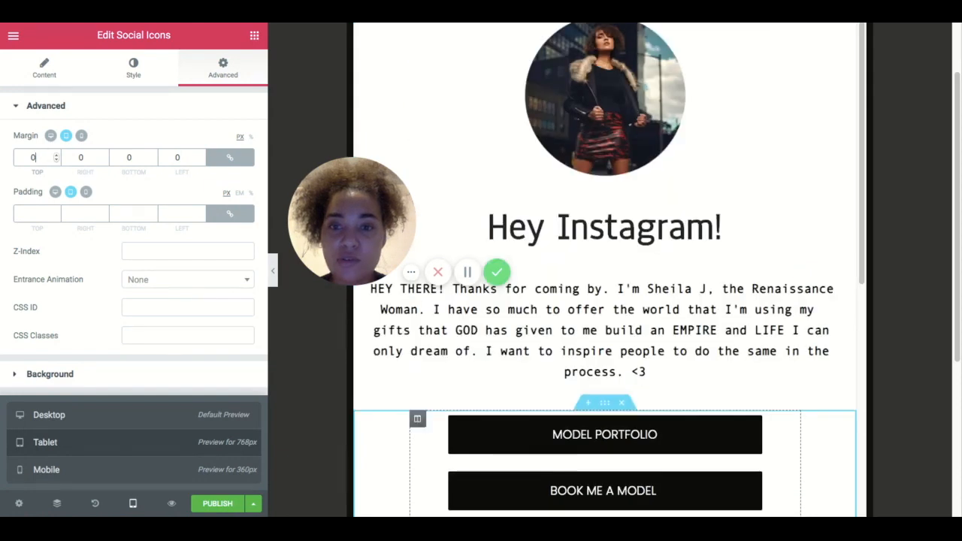
{"action": "scroll", "coordinate": [604, 237], "scroll_direction": "down", "scroll_amount": 10}
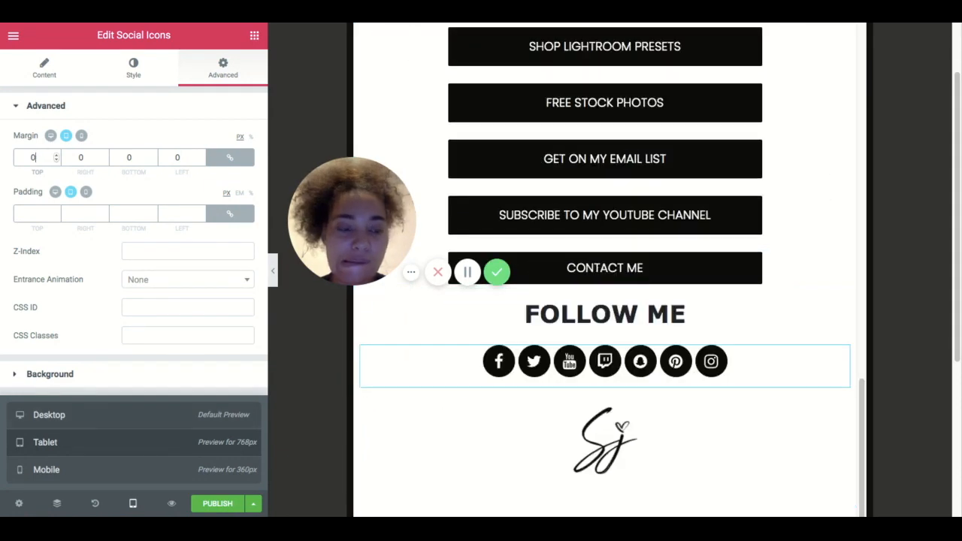
{"action": "left_click", "coordinate": [49, 415]}
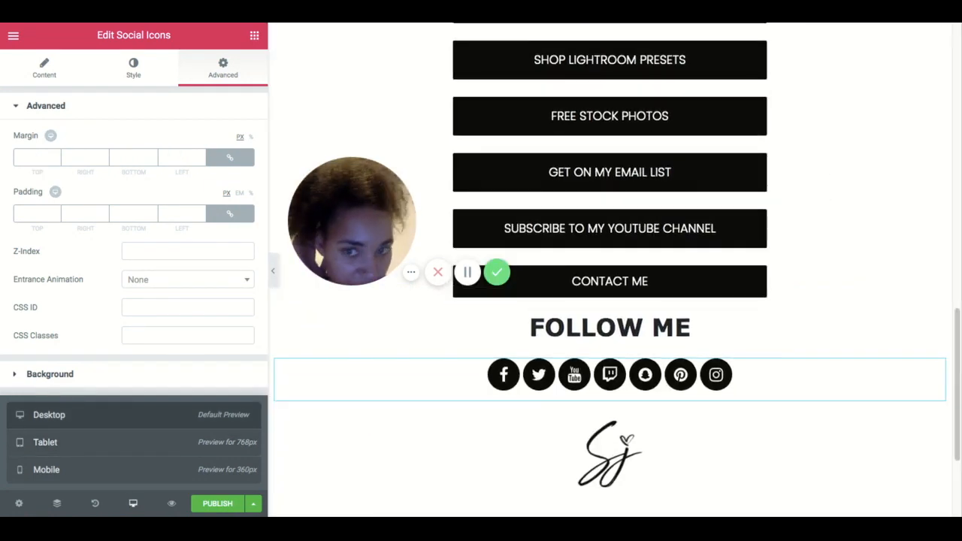
{"action": "scroll", "coordinate": [609, 271], "scroll_direction": "up", "scroll_amount": 7}
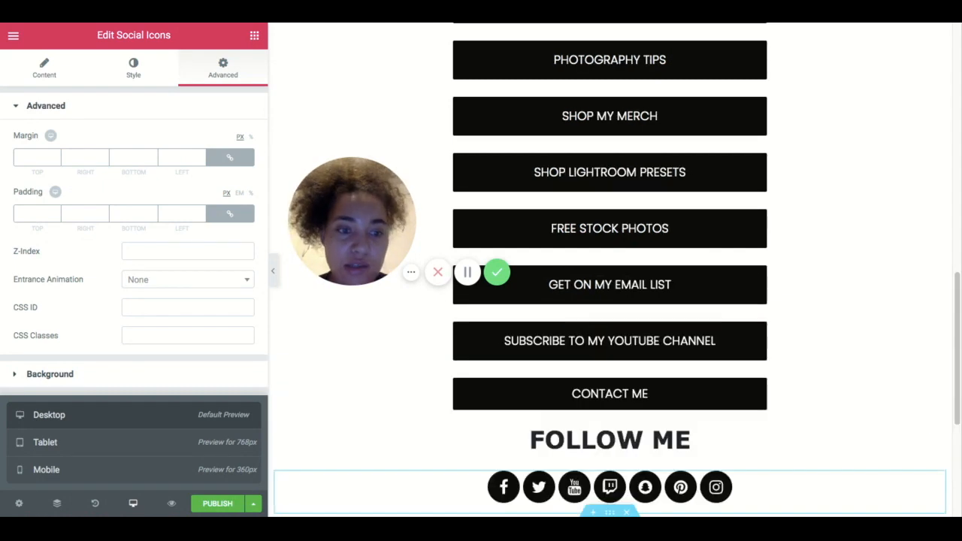
{"action": "scroll", "coordinate": [609, 271], "scroll_direction": "up", "scroll_amount": 3}
{"action": "scroll", "coordinate": [609, 271], "scroll_direction": "down", "scroll_amount": 12}
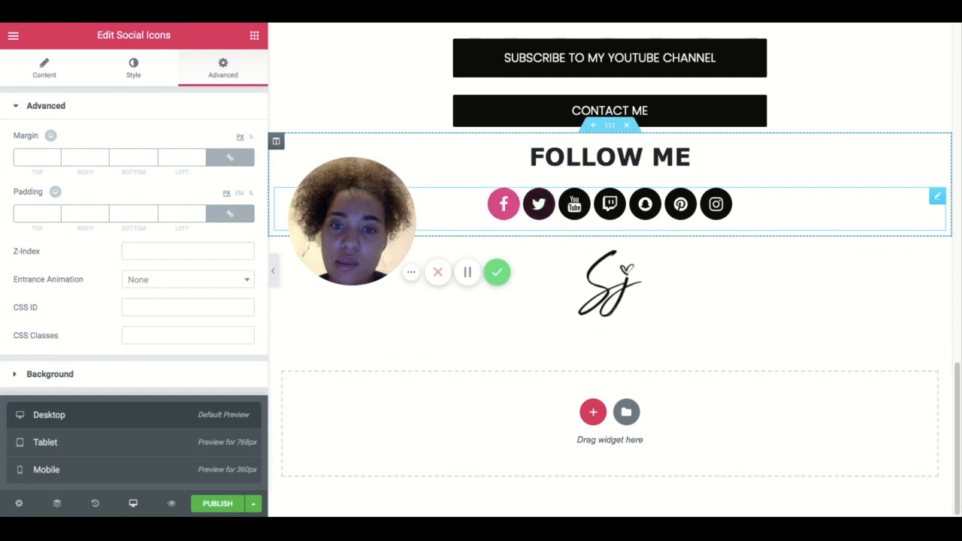
{"action": "scroll", "coordinate": [609, 271], "scroll_direction": "up", "scroll_amount": 10}
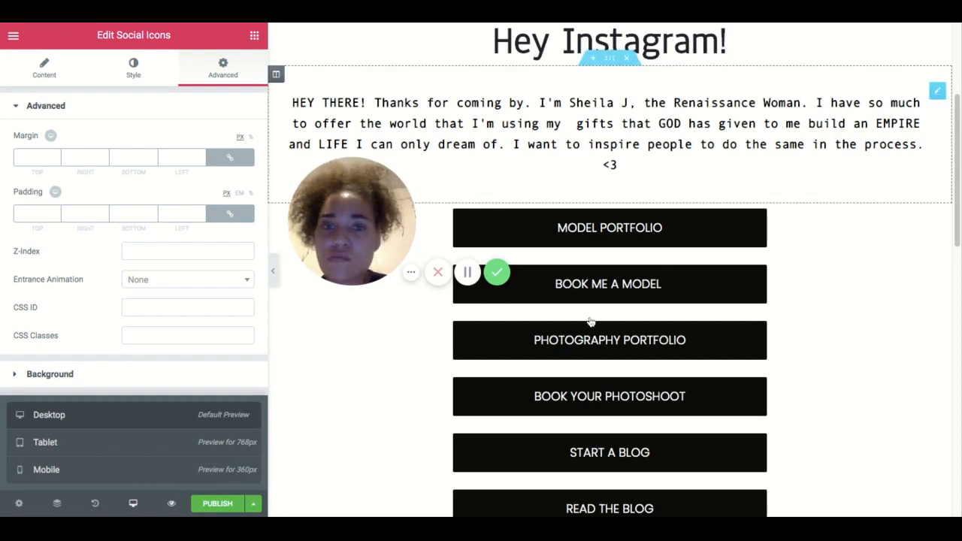
{"action": "scroll", "coordinate": [423, 348], "scroll_direction": "down", "scroll_amount": 10}
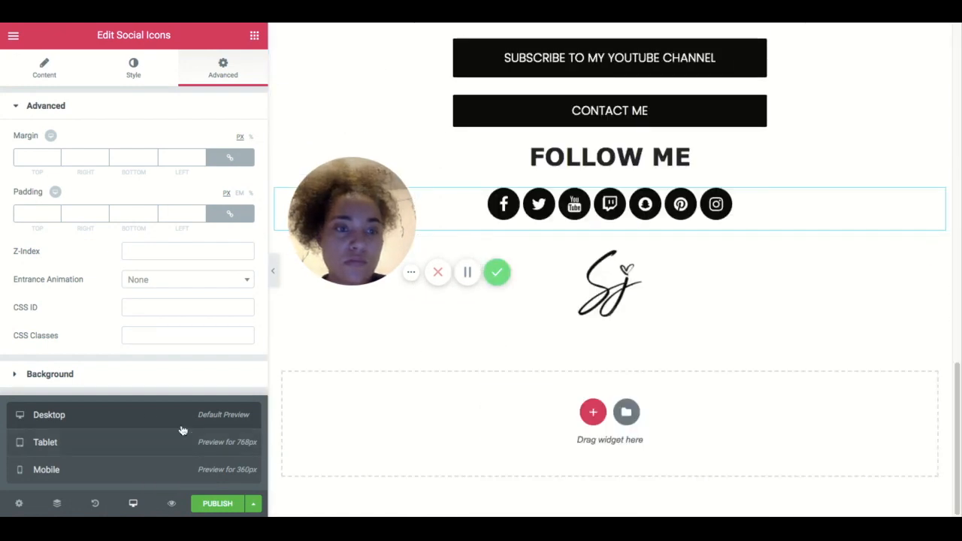